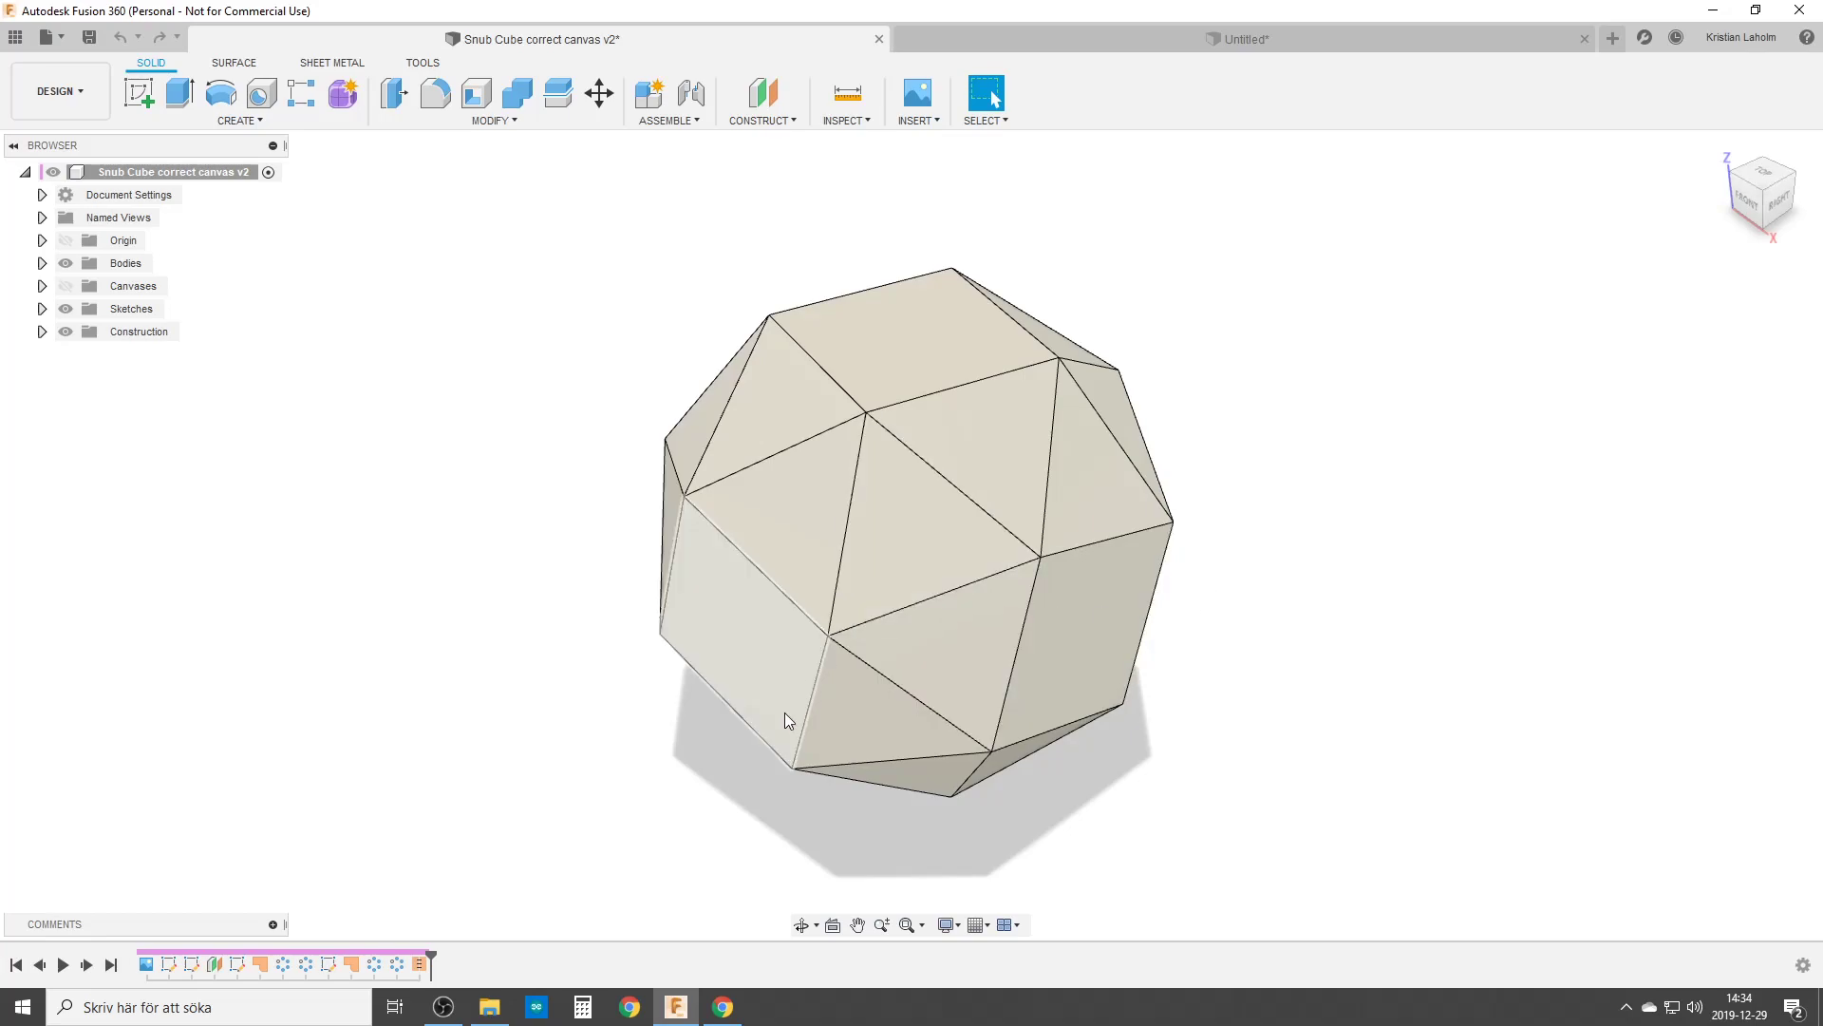
# Orbit the snub cube model to inspect it from several sides.
pyautogui.keyDown('shift'); pyautogui.moveTo(785, 712); pyautogui.dragTo(835, 601, button='middle'); pyautogui.keyUp('shift')
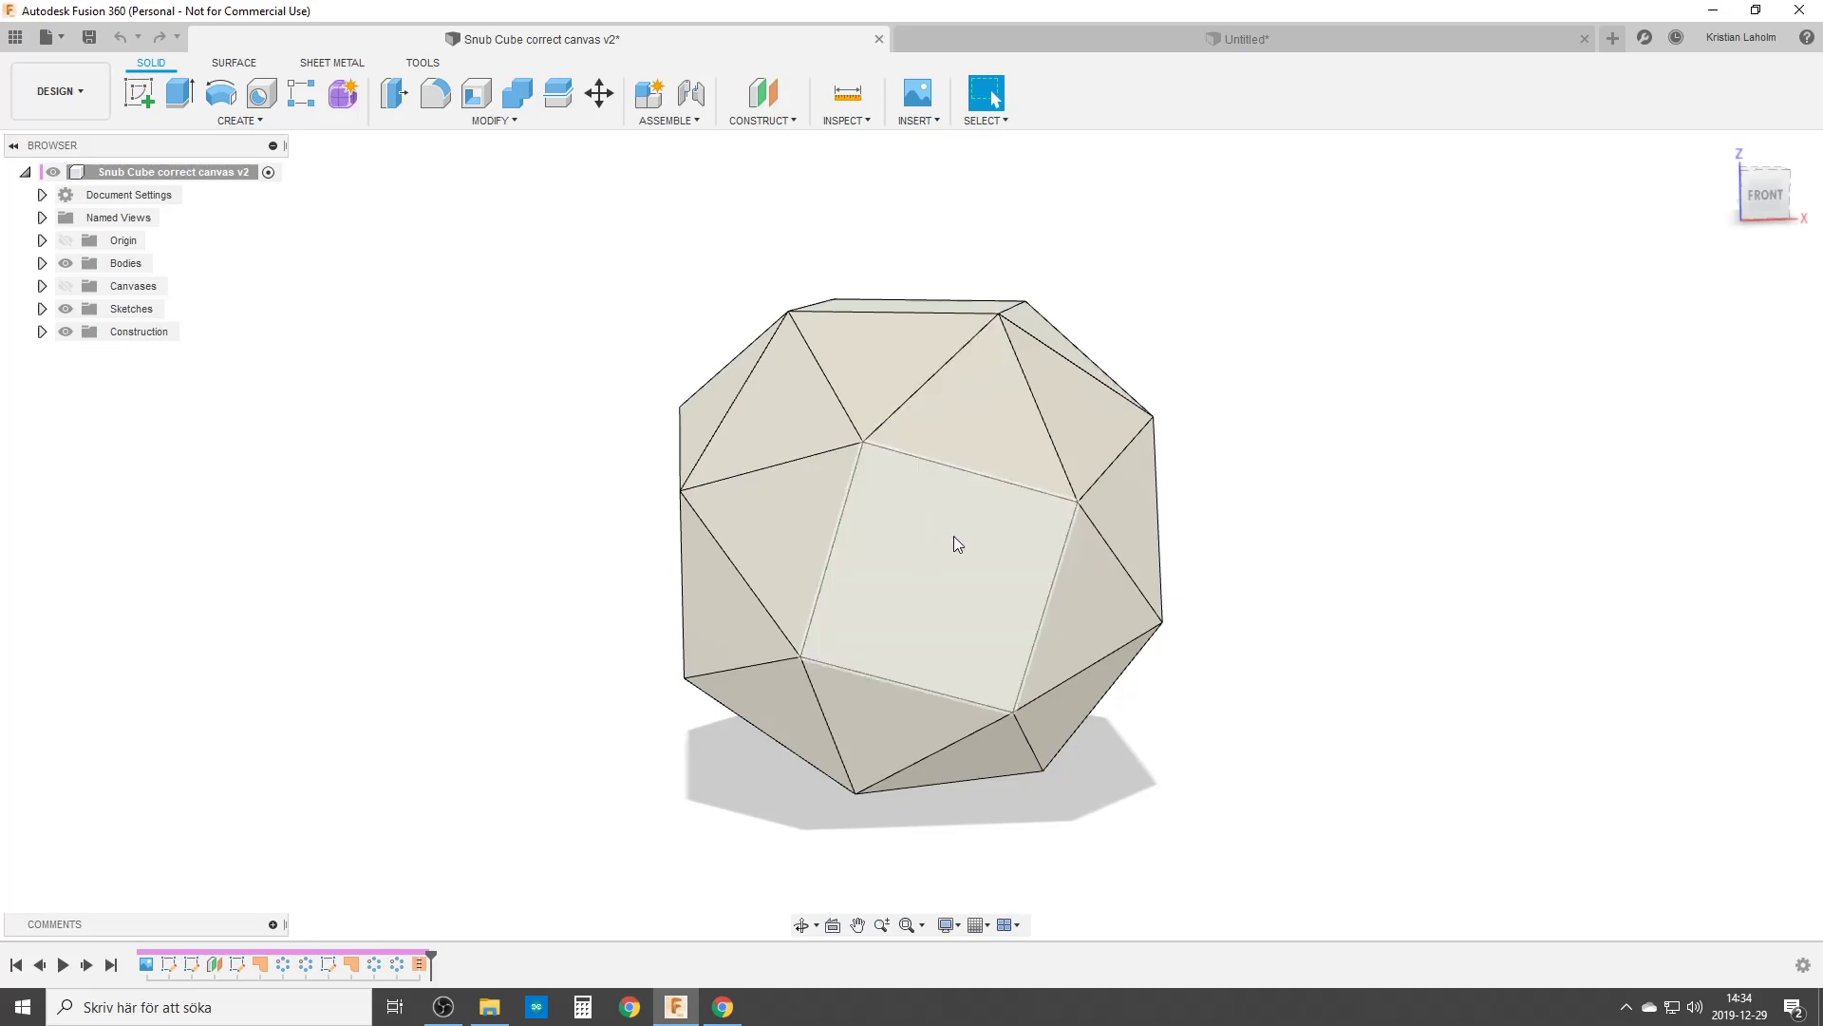
pyautogui.keyDown('shift'); pyautogui.moveTo(954, 536); pyautogui.dragTo(884, 503, button='middle'); pyautogui.keyUp('shift')
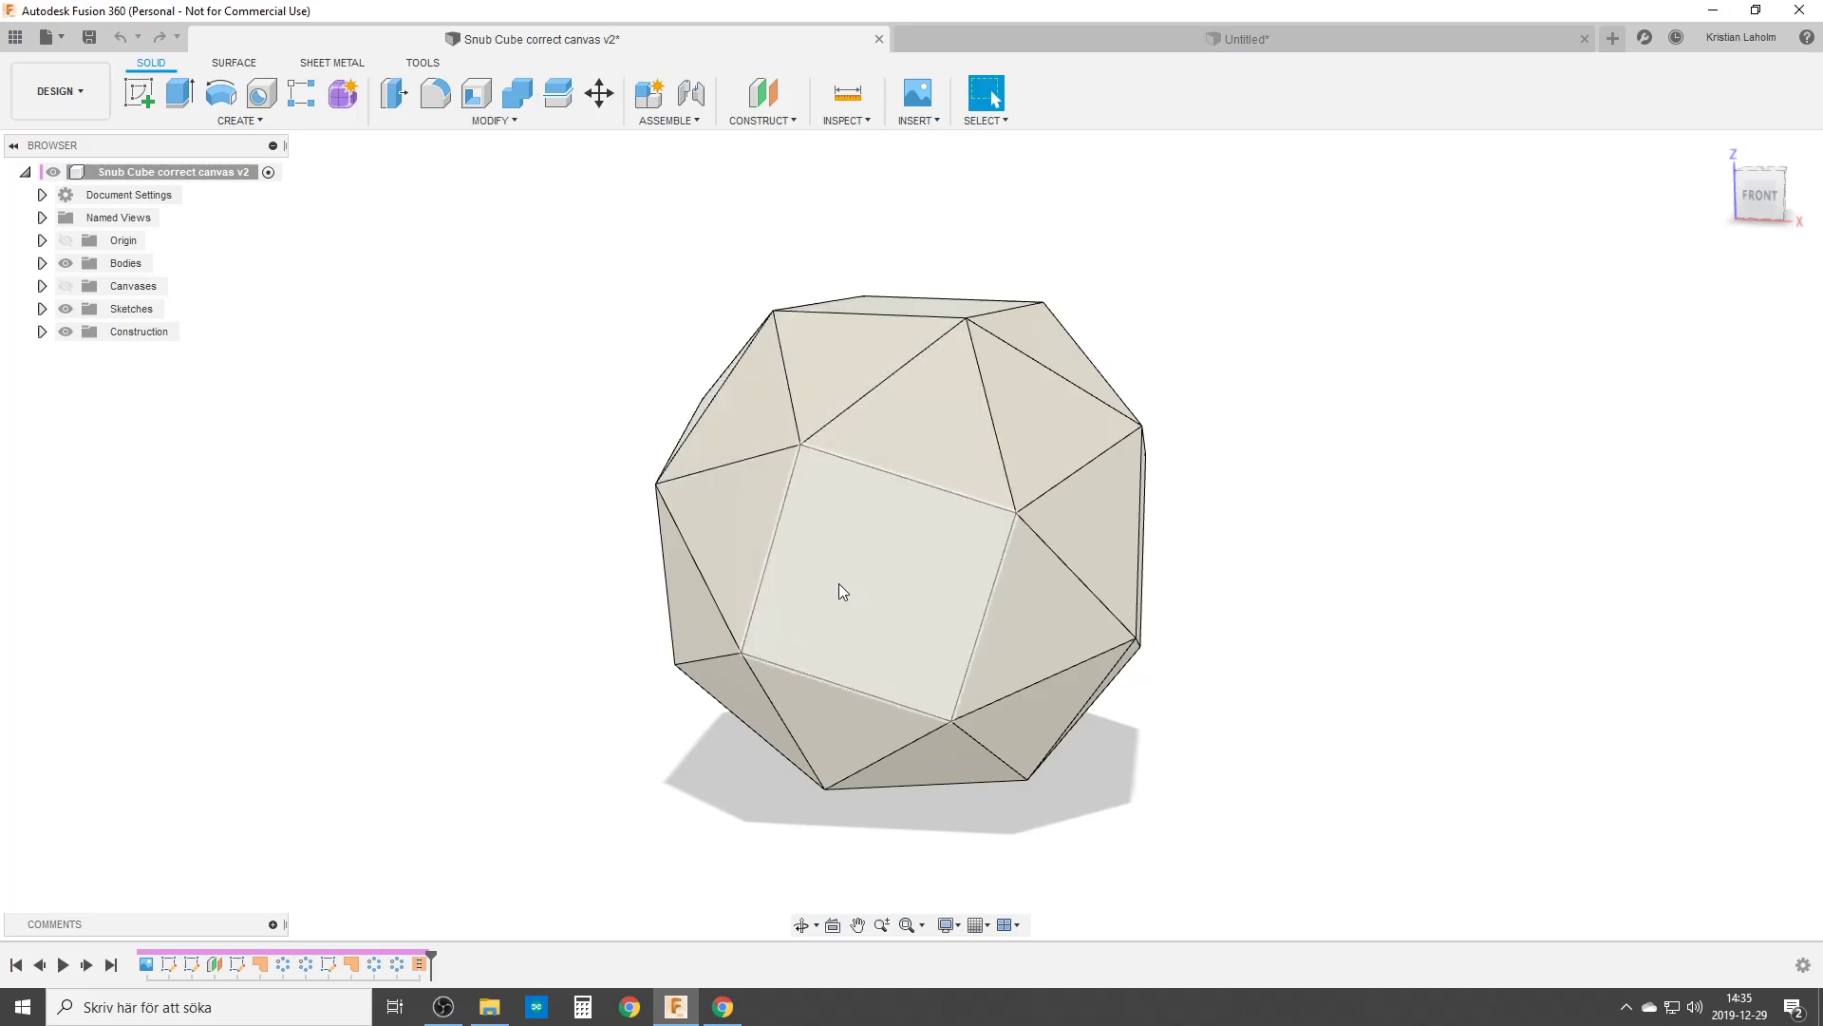
pyautogui.keyDown('shift'); pyautogui.moveTo(870, 601); pyautogui.dragTo(883, 589, button='middle'); pyautogui.keyUp('shift')
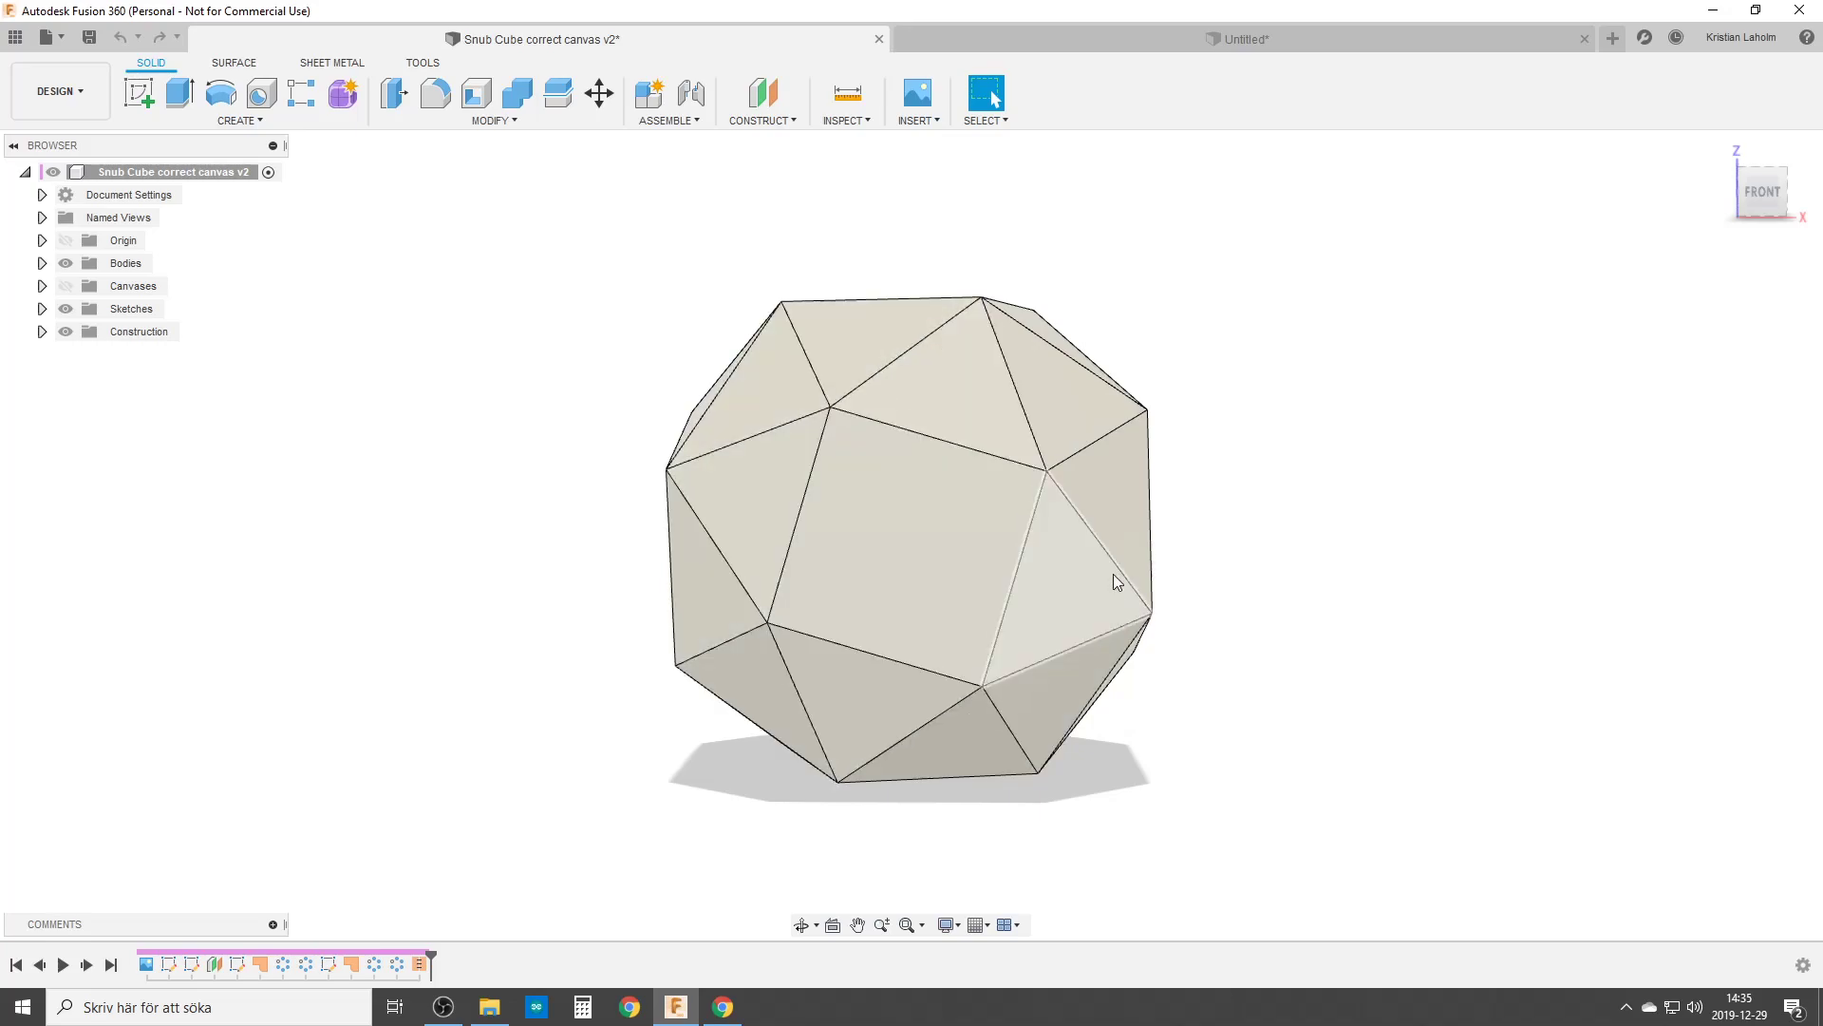
pyautogui.press('F4')
pyautogui.moveTo(1067, 563); pyautogui.dragTo(931, 570)
pyautogui.press('Escape')
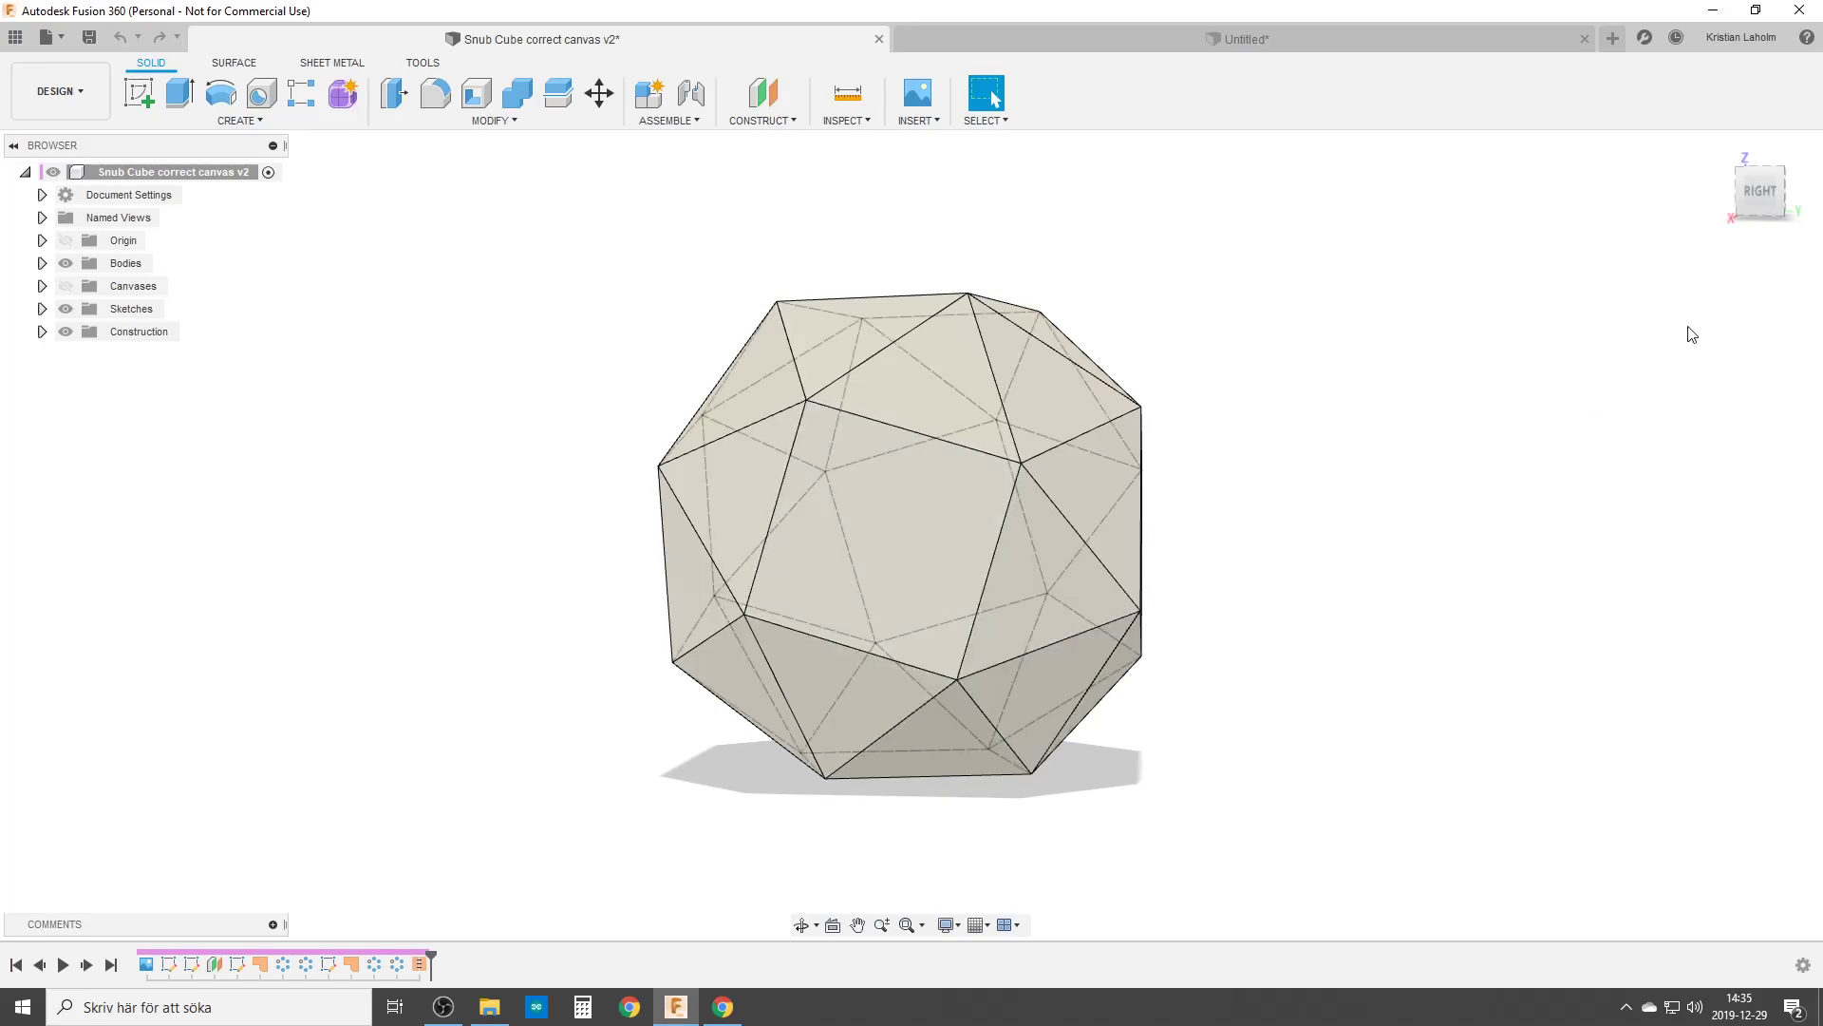
# Switch the view to orthographic, then back to perspective, and move to the Untitled document.
pyautogui.rightClick(1752, 191)
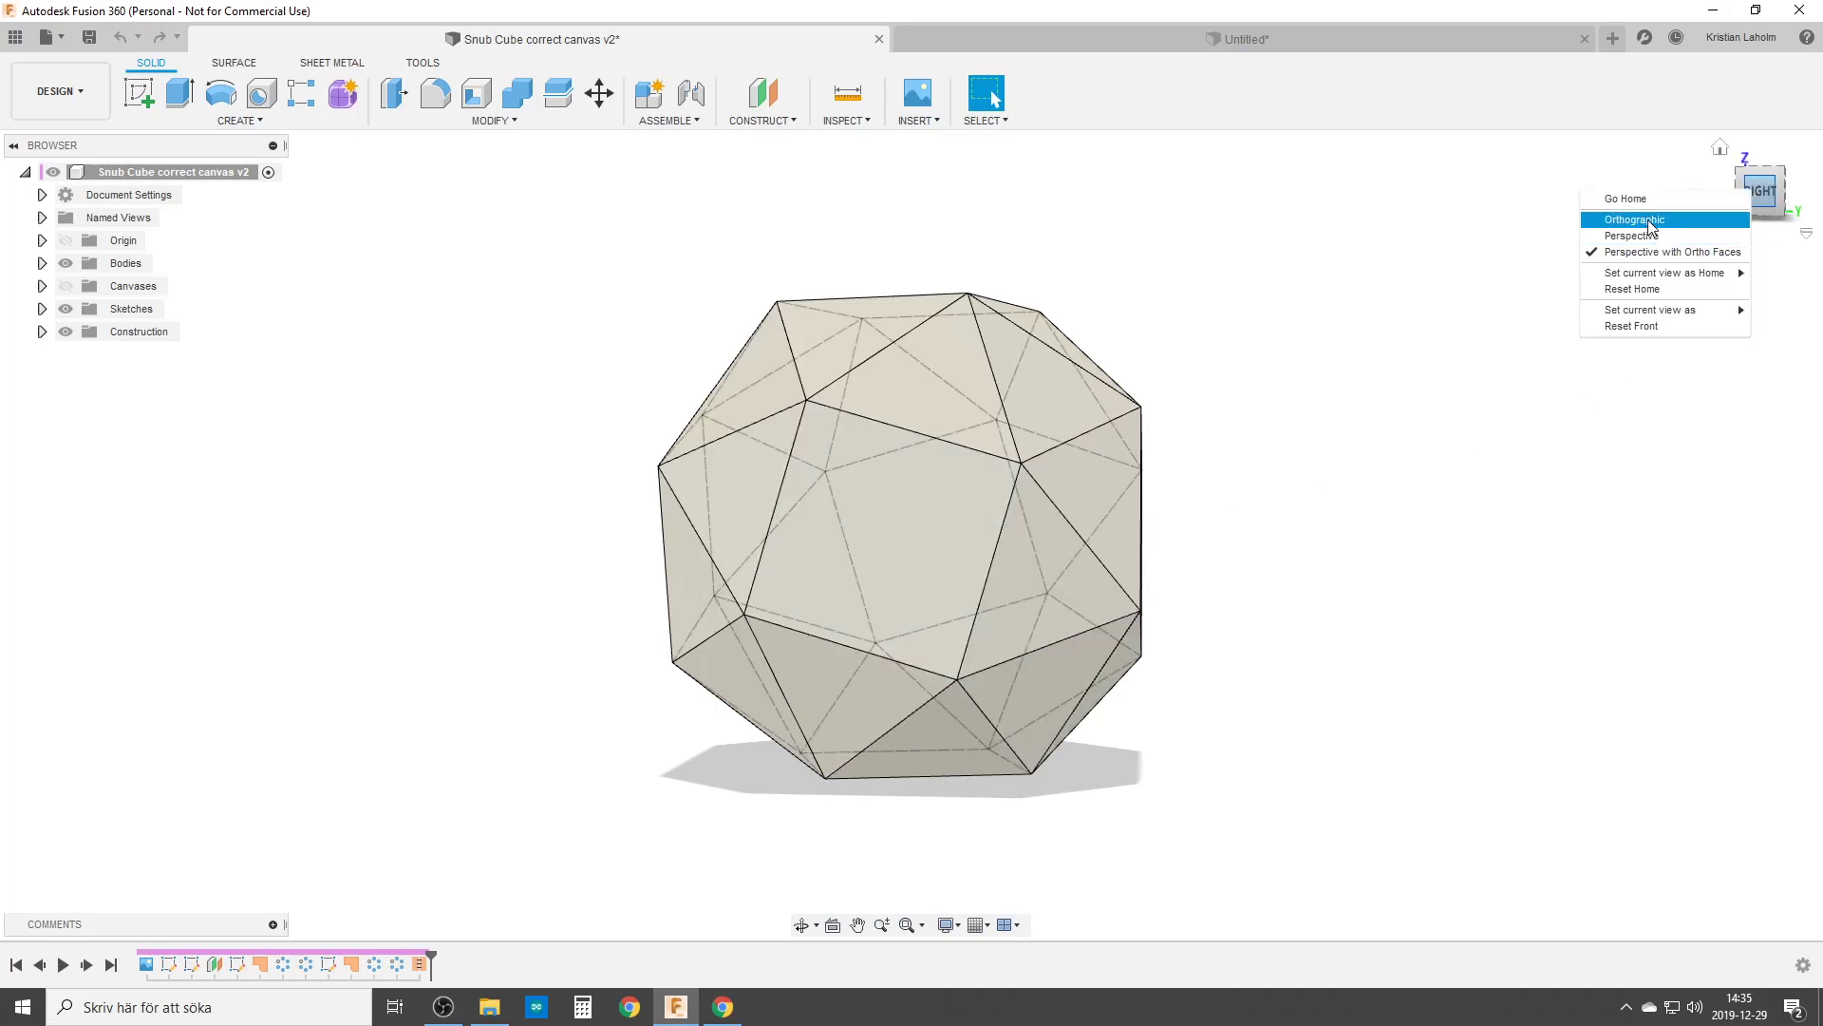
pyautogui.click(1636, 220)
pyautogui.keyDown('shift'); pyautogui.moveTo(1035, 534); pyautogui.dragTo(990, 539, button='middle'); pyautogui.keyUp('shift')
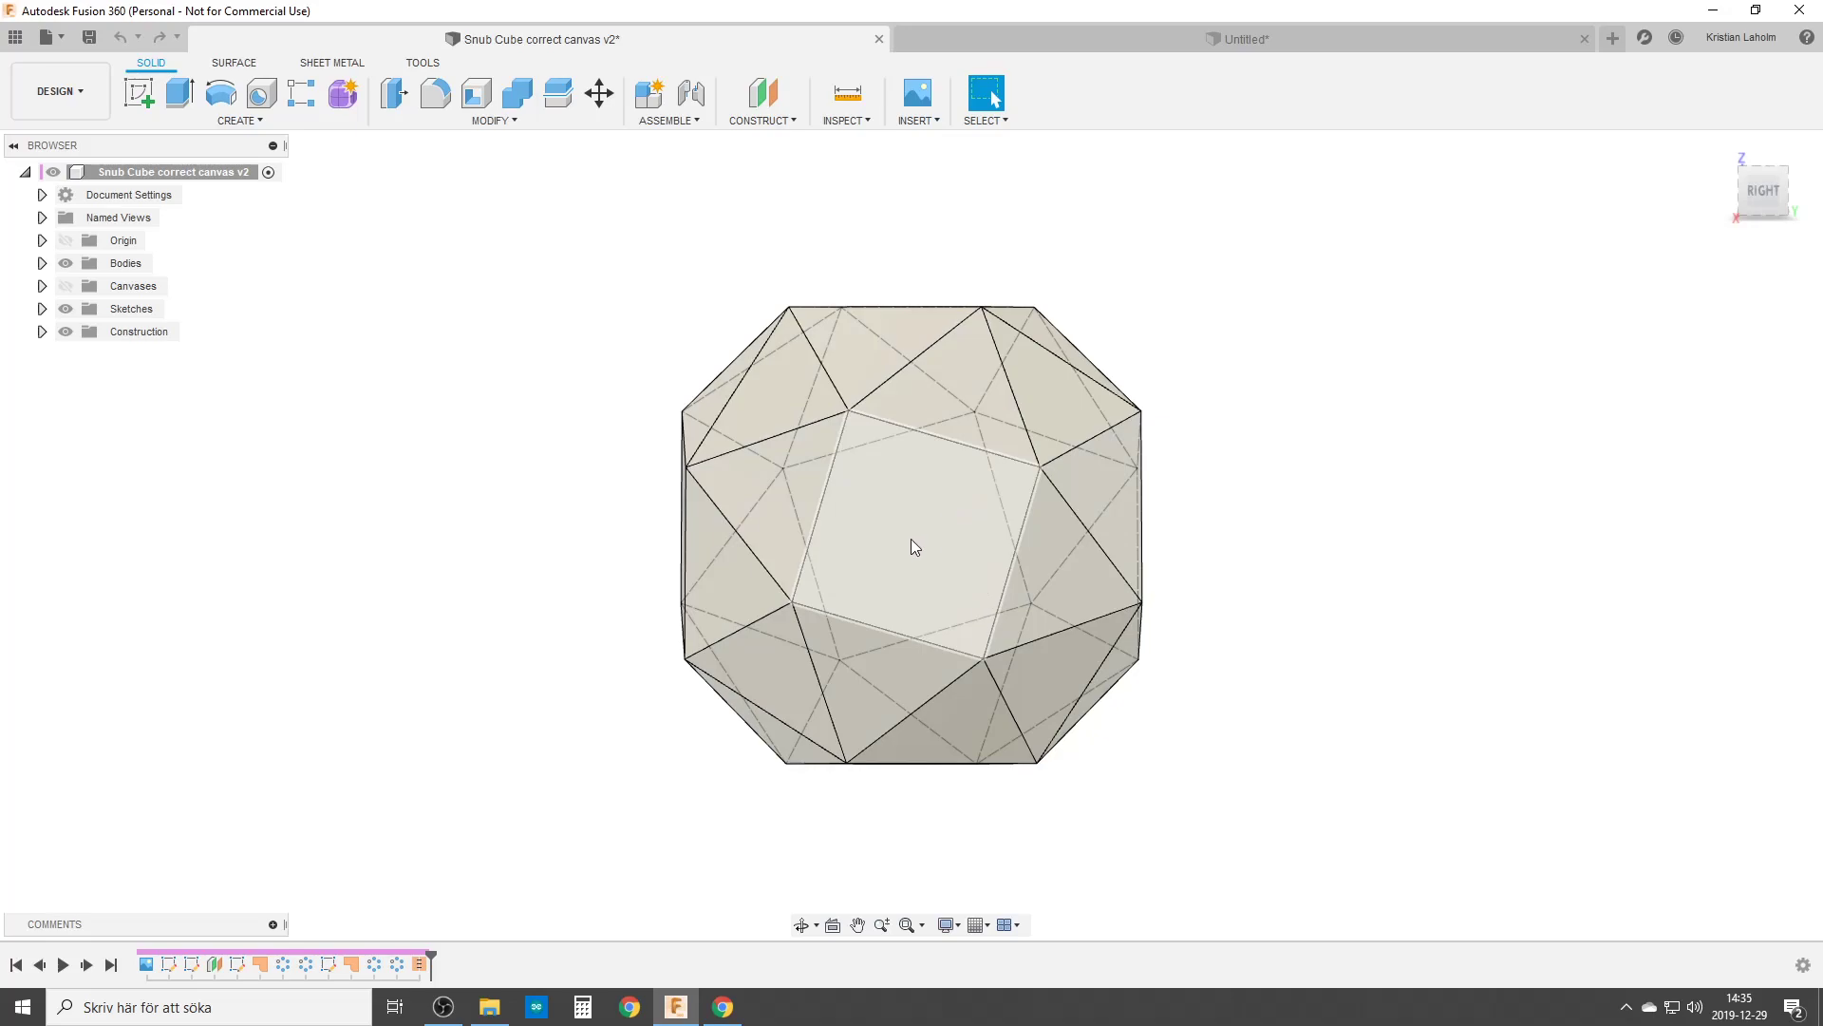
pyautogui.rightClick(1763, 196)
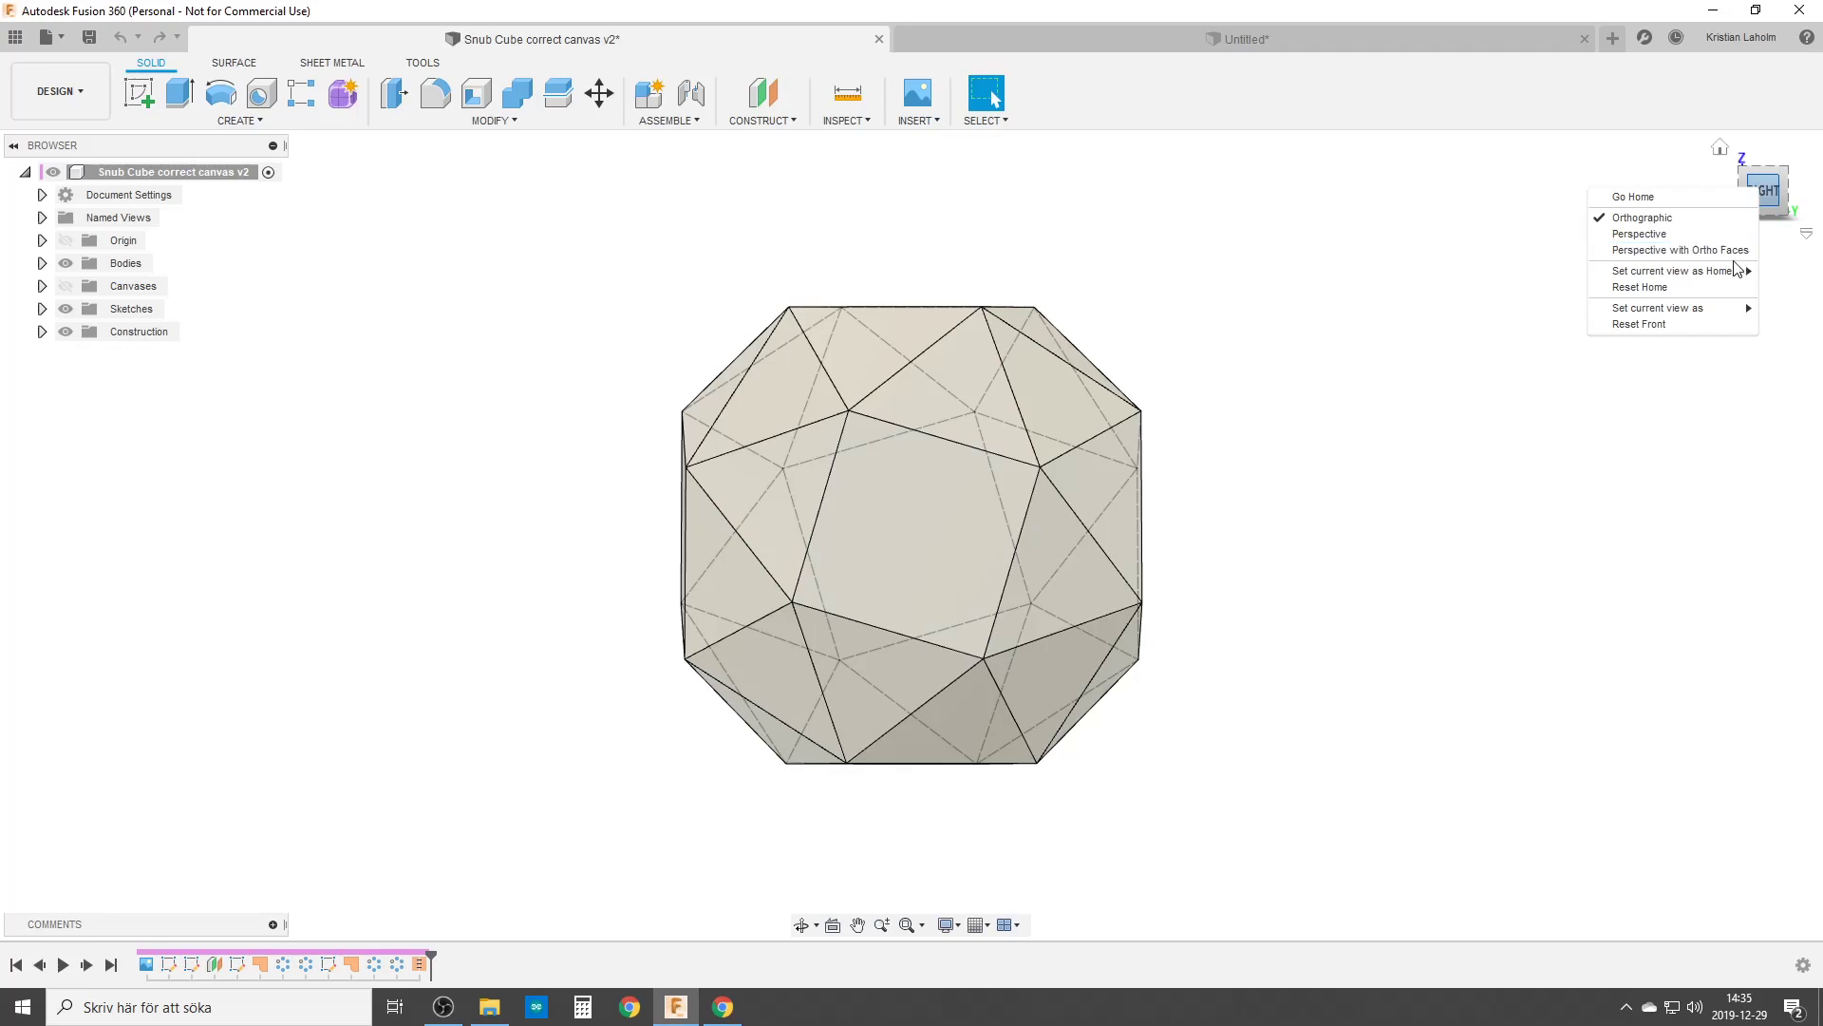
pyautogui.click(1672, 230)
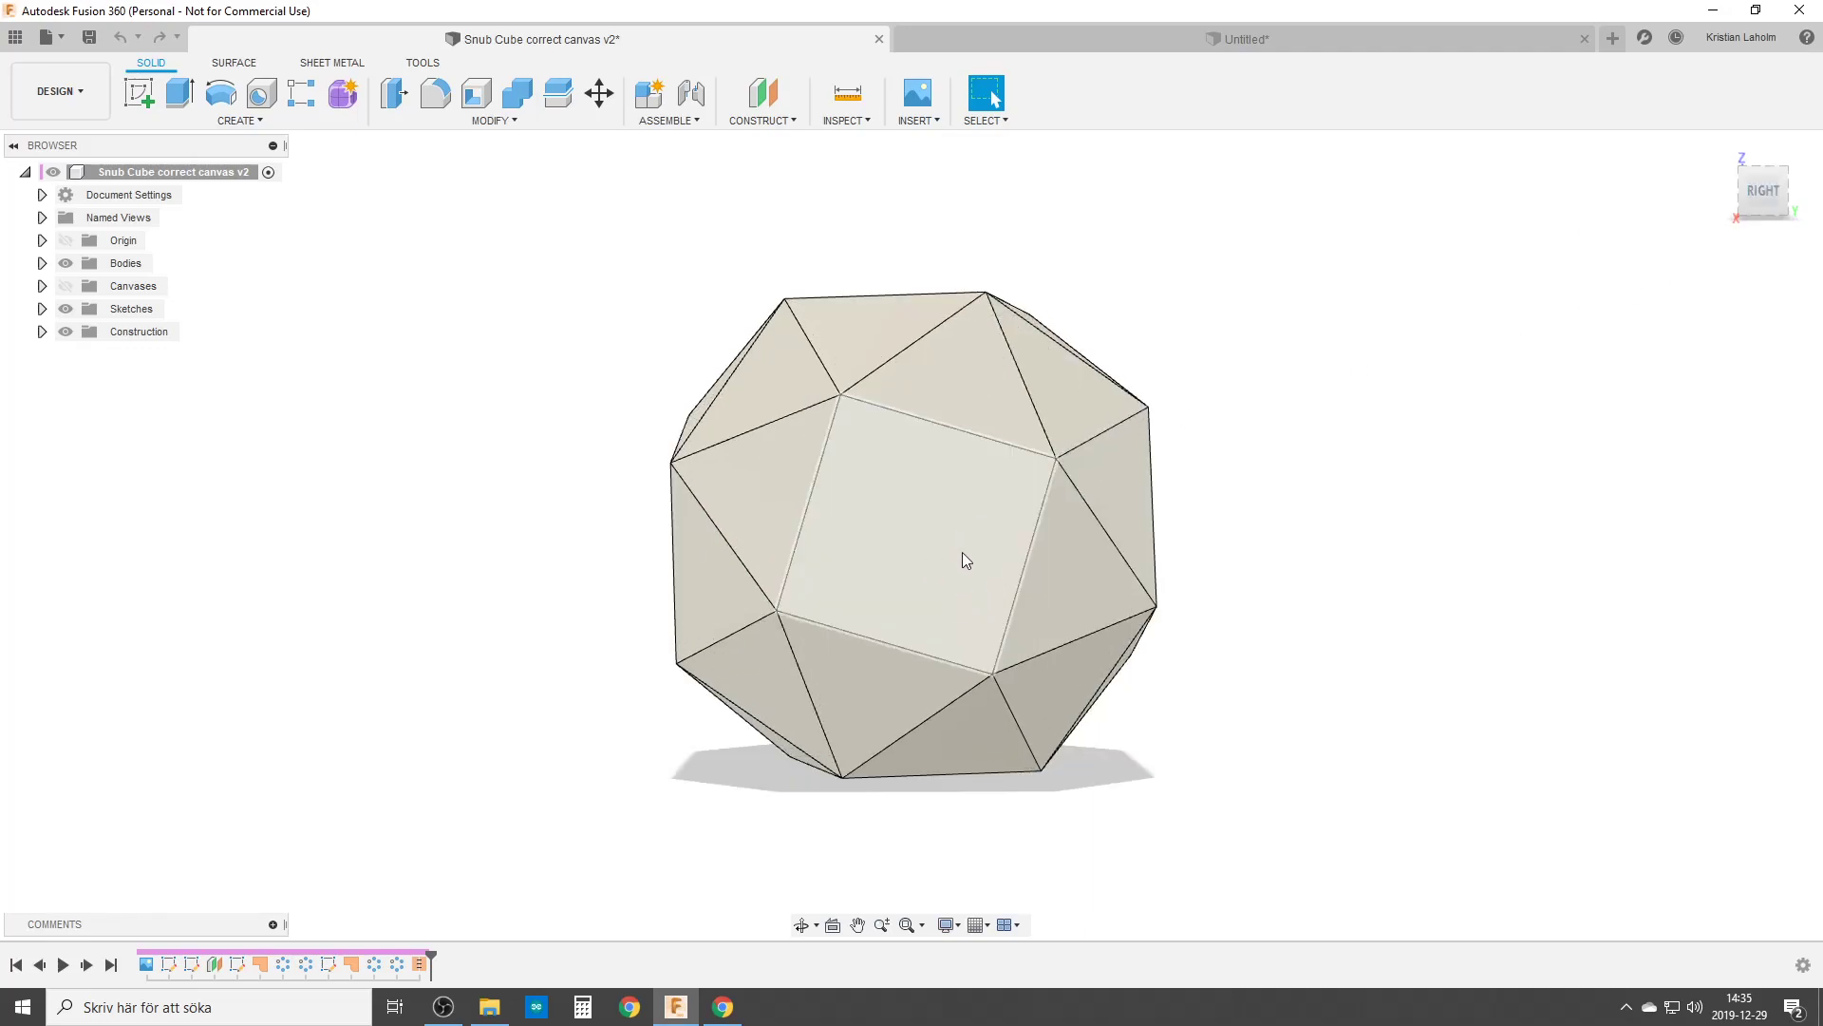
pyautogui.keyDown('shift'); pyautogui.moveTo(944, 528); pyautogui.dragTo(805, 533, button='middle'); pyautogui.keyUp('shift')
pyautogui.keyDown('shift'); pyautogui.moveTo(917, 638); pyautogui.dragTo(888, 557, button='middle'); pyautogui.keyUp('shift')
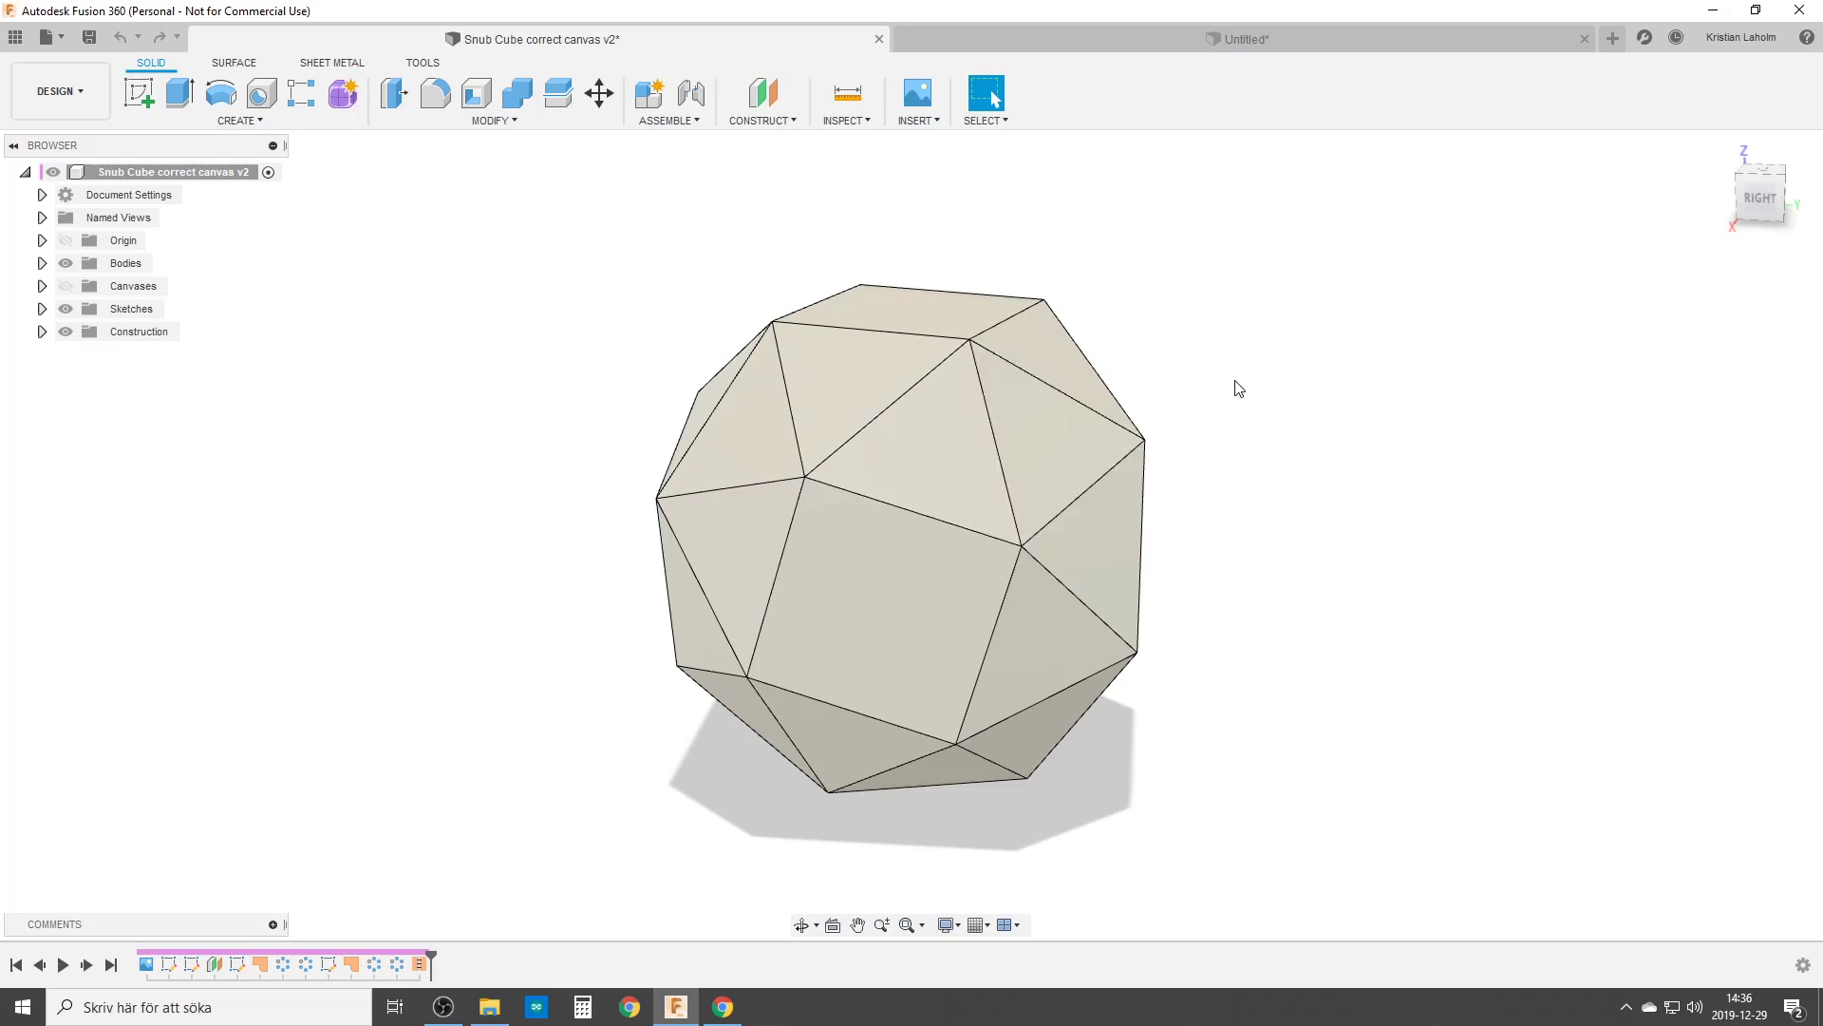
pyautogui.click(1261, 43)
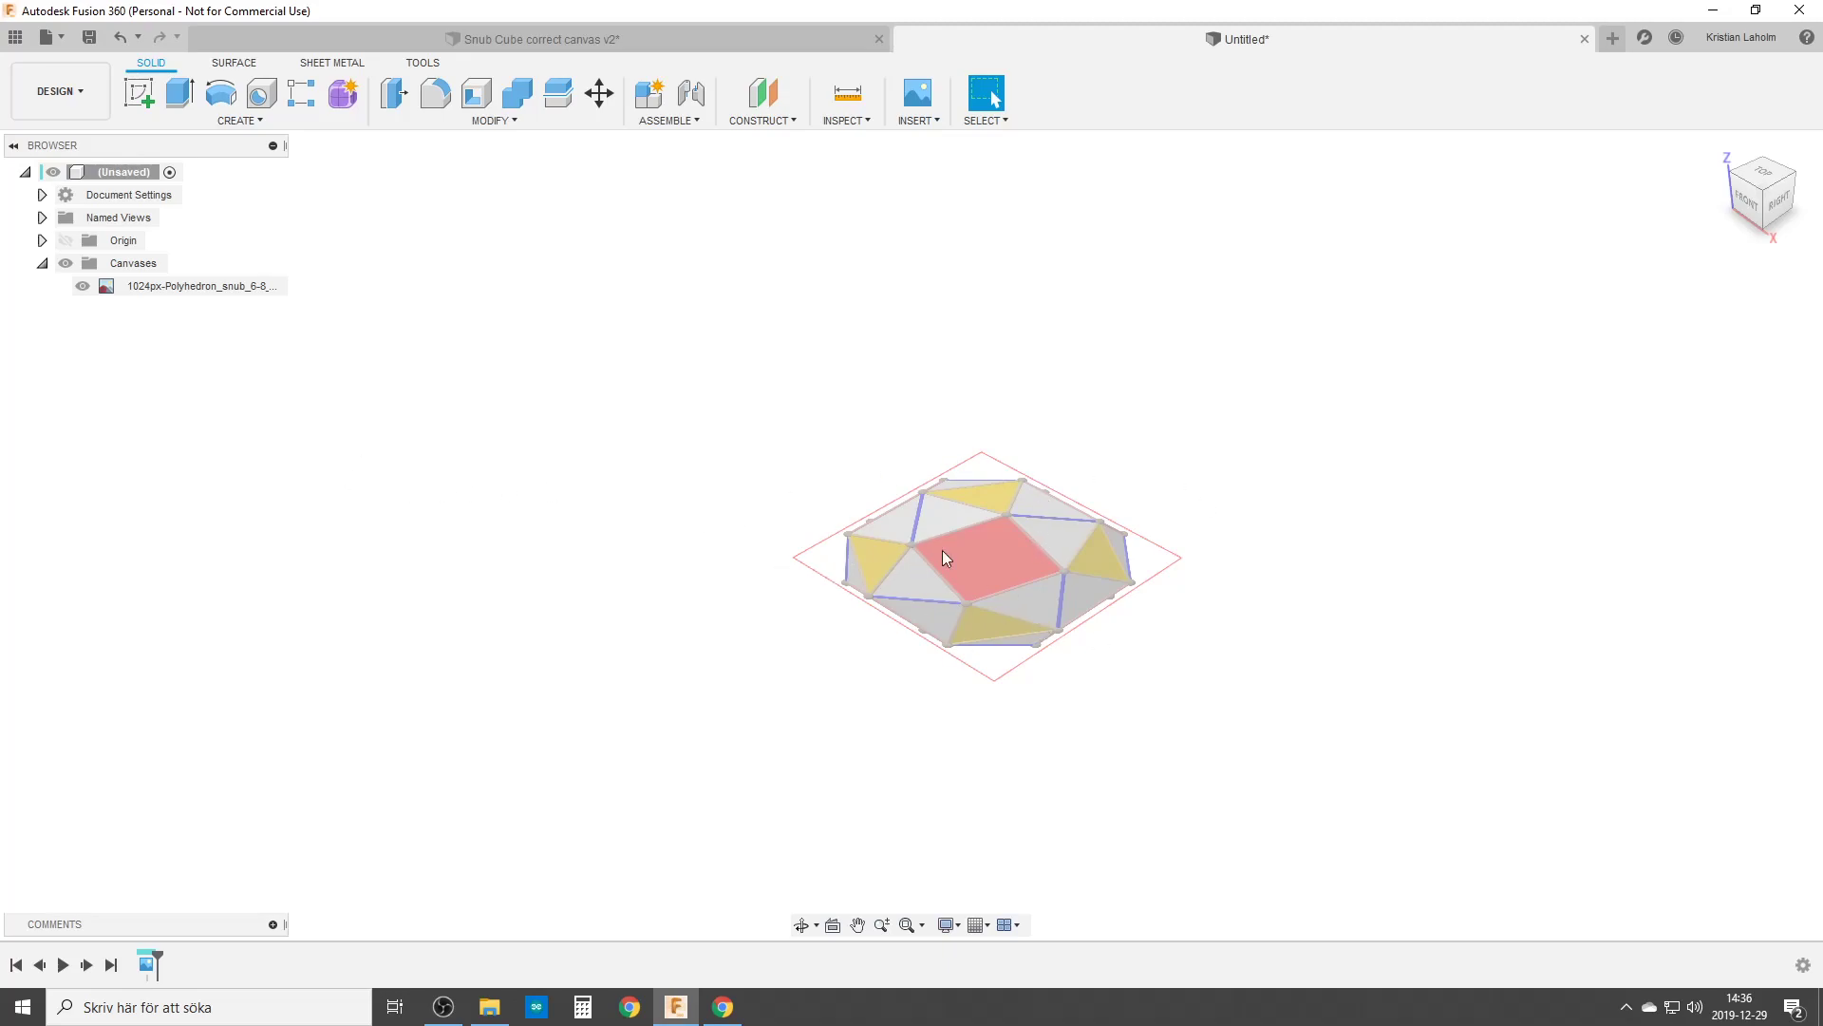
# Start a sketch on the XY ground plane beneath the reference image and zoom in.
pyautogui.click(140, 92)
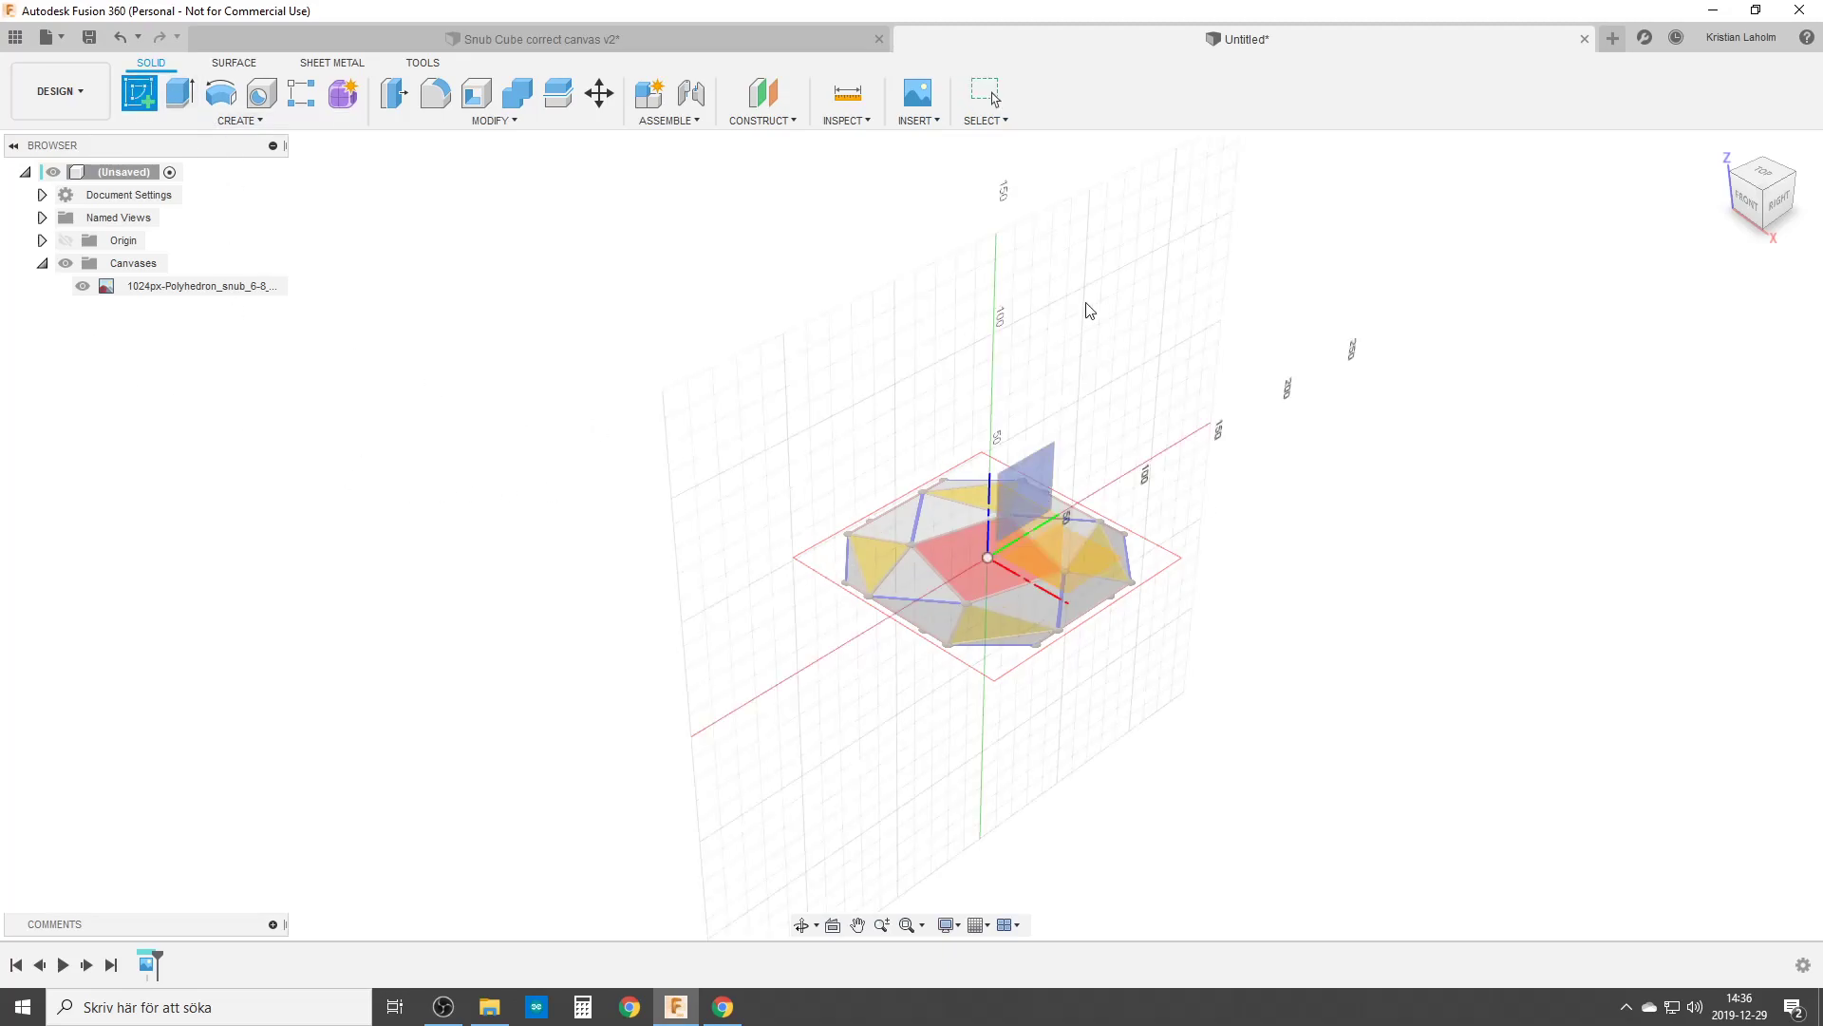
pyautogui.click(1092, 570)
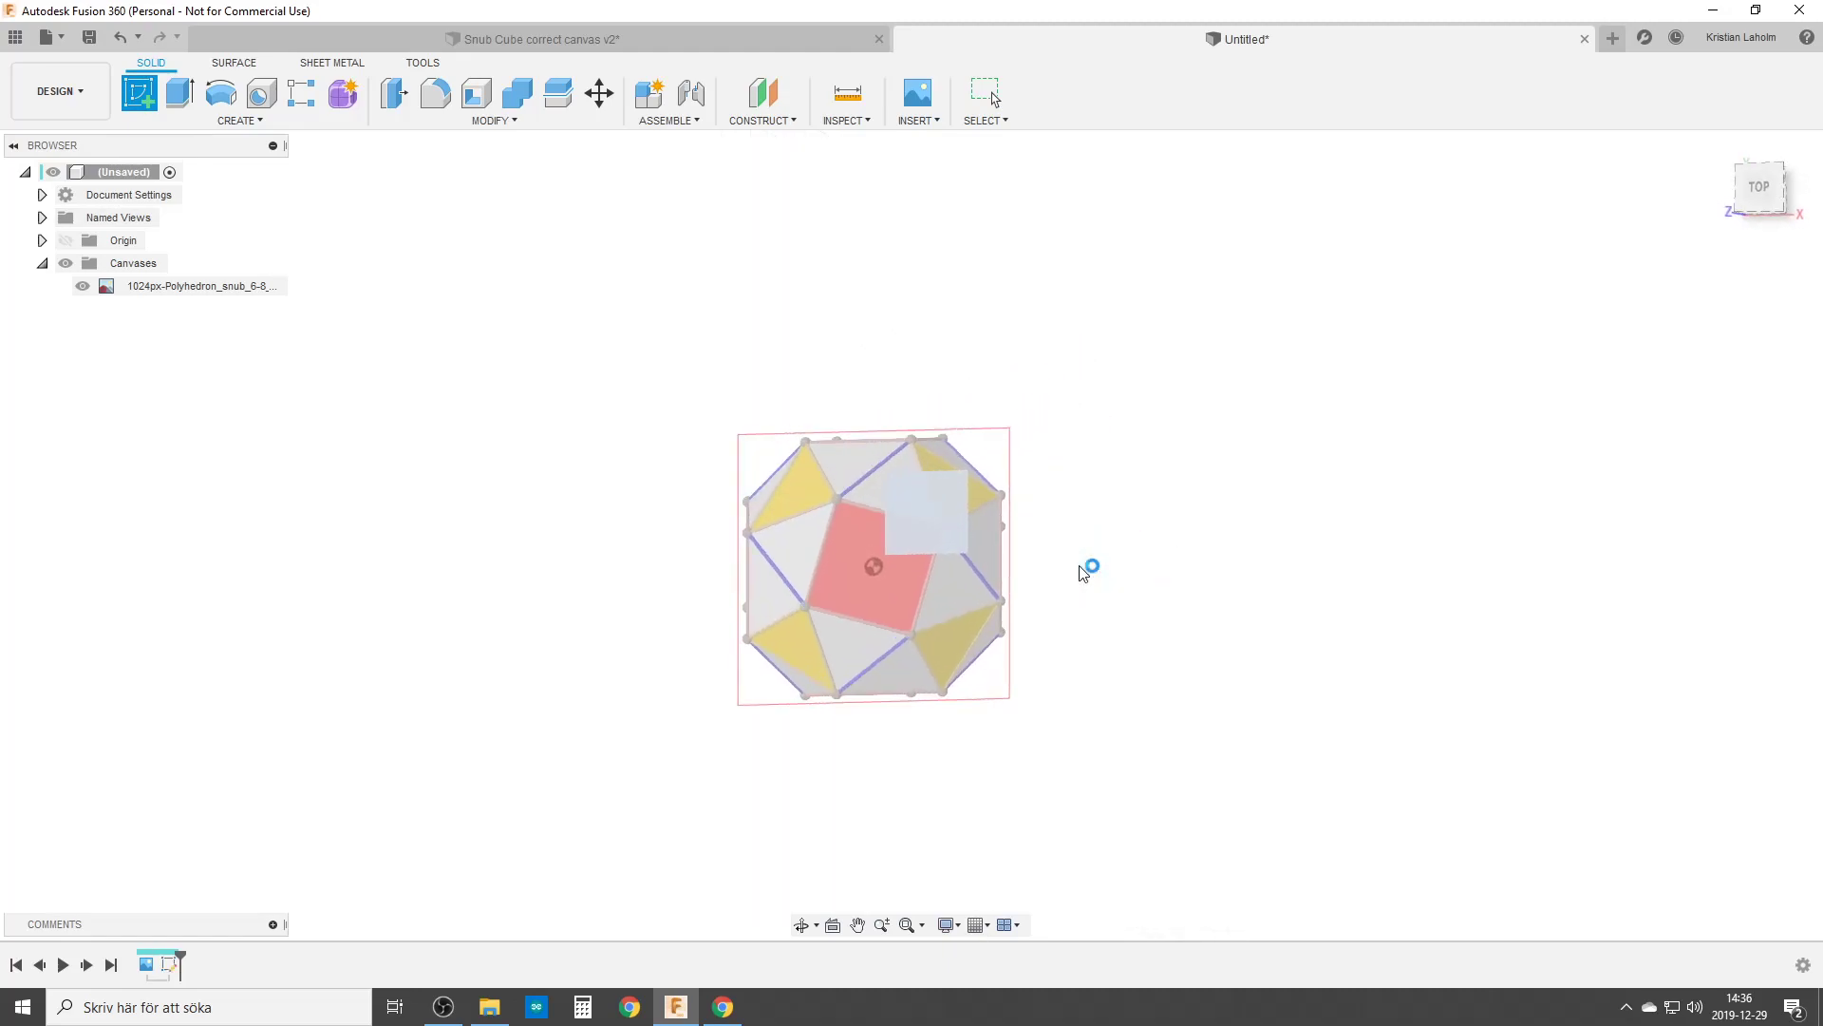
pyautogui.scroll(2, 845, 648)
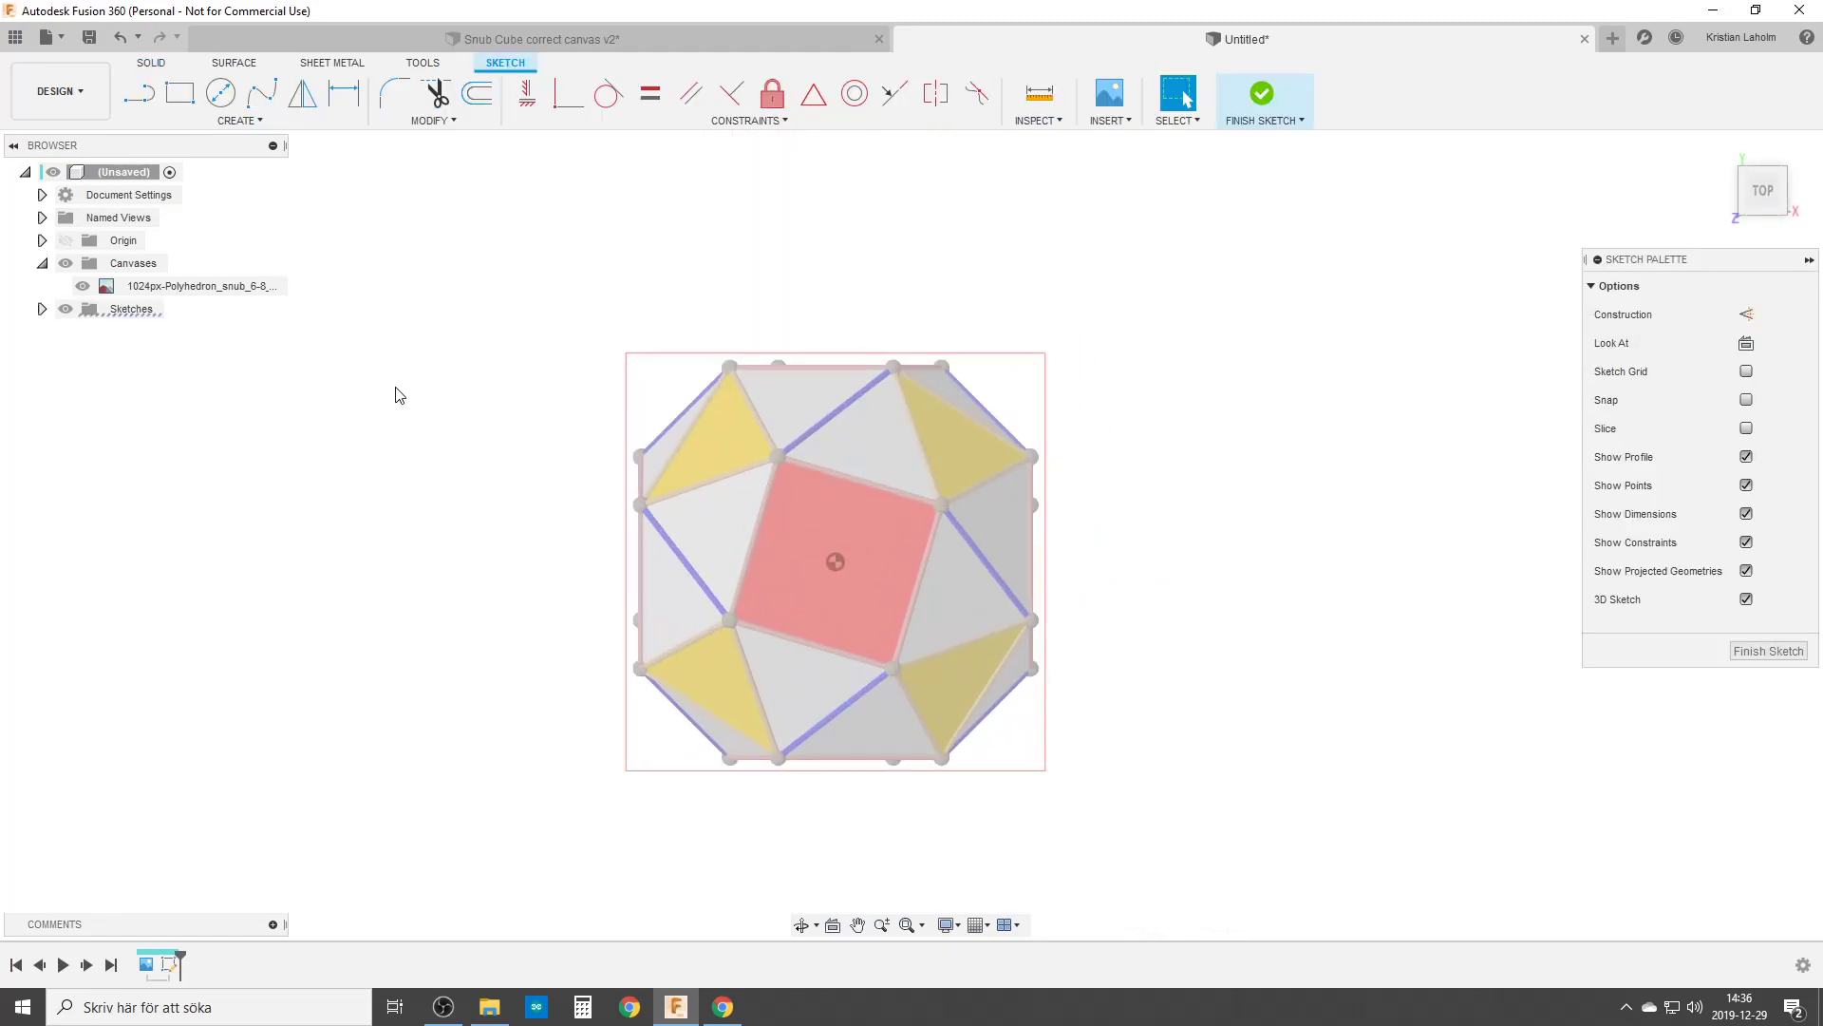
# Draw a four-sided circumscribed polygon centred on the reference image.
pyautogui.click(236, 131)
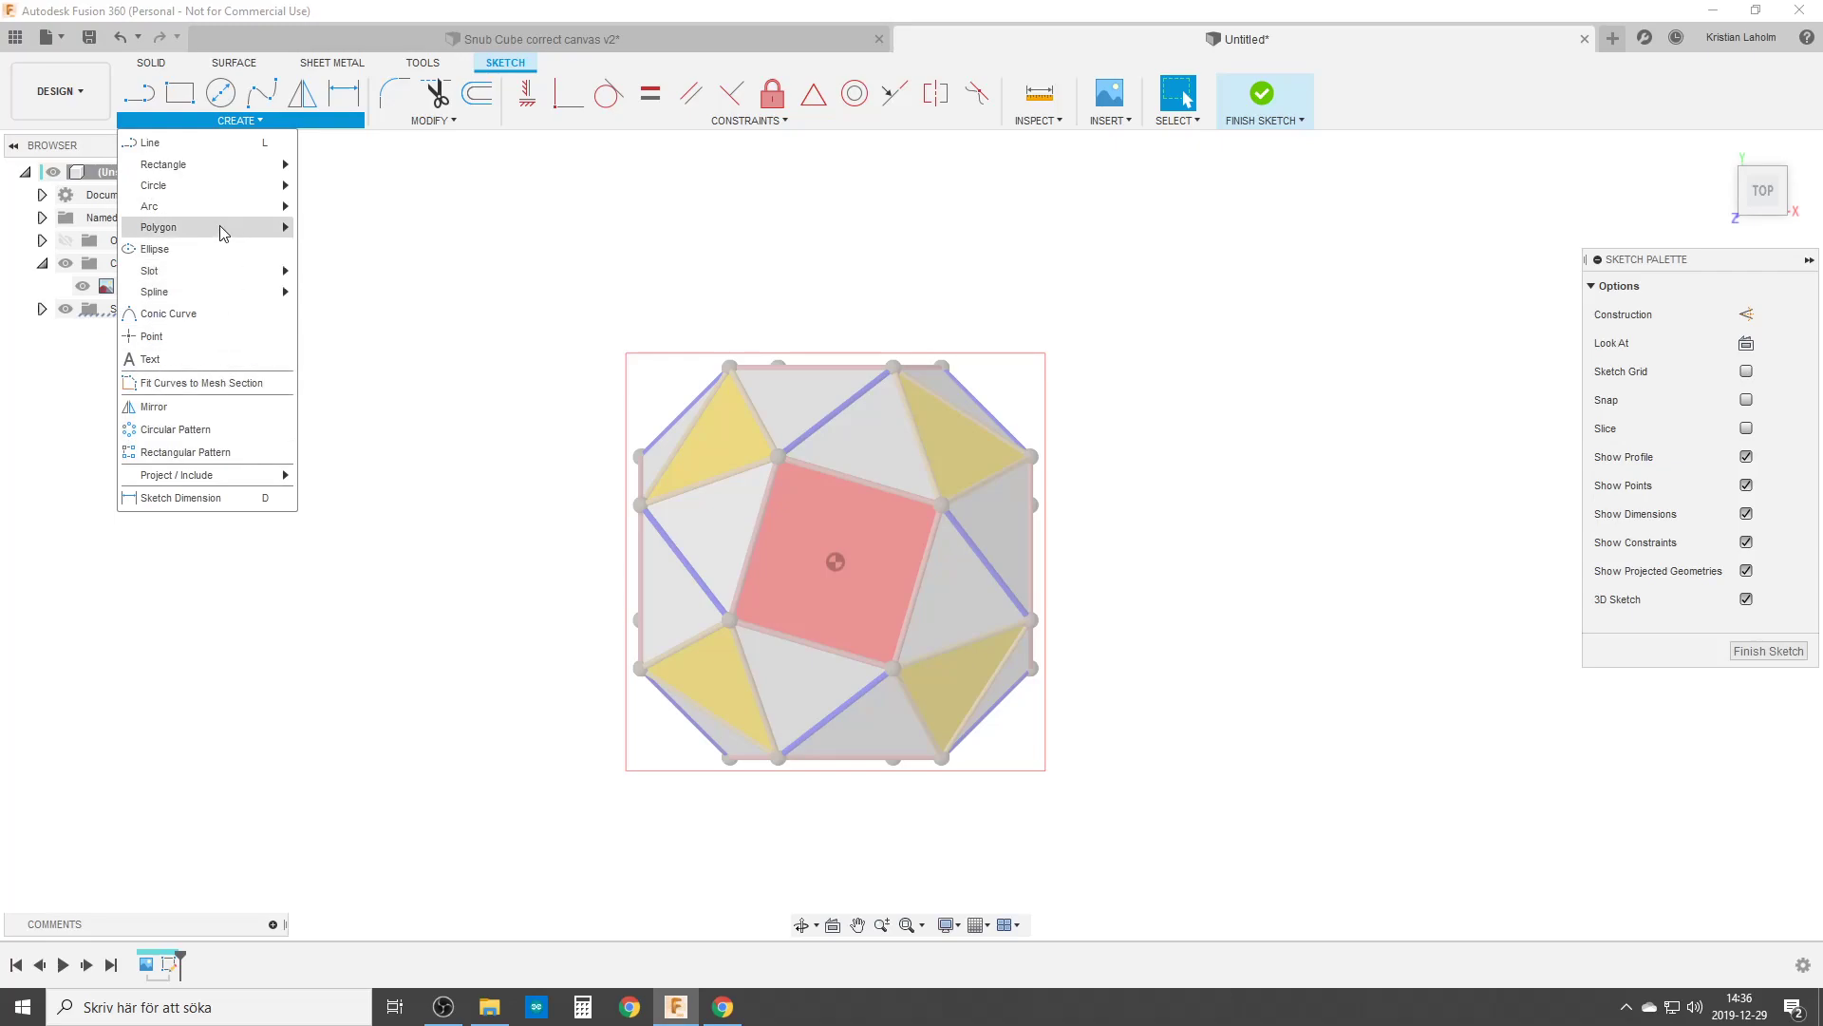
pyautogui.moveTo(266, 228)
pyautogui.click(379, 232)
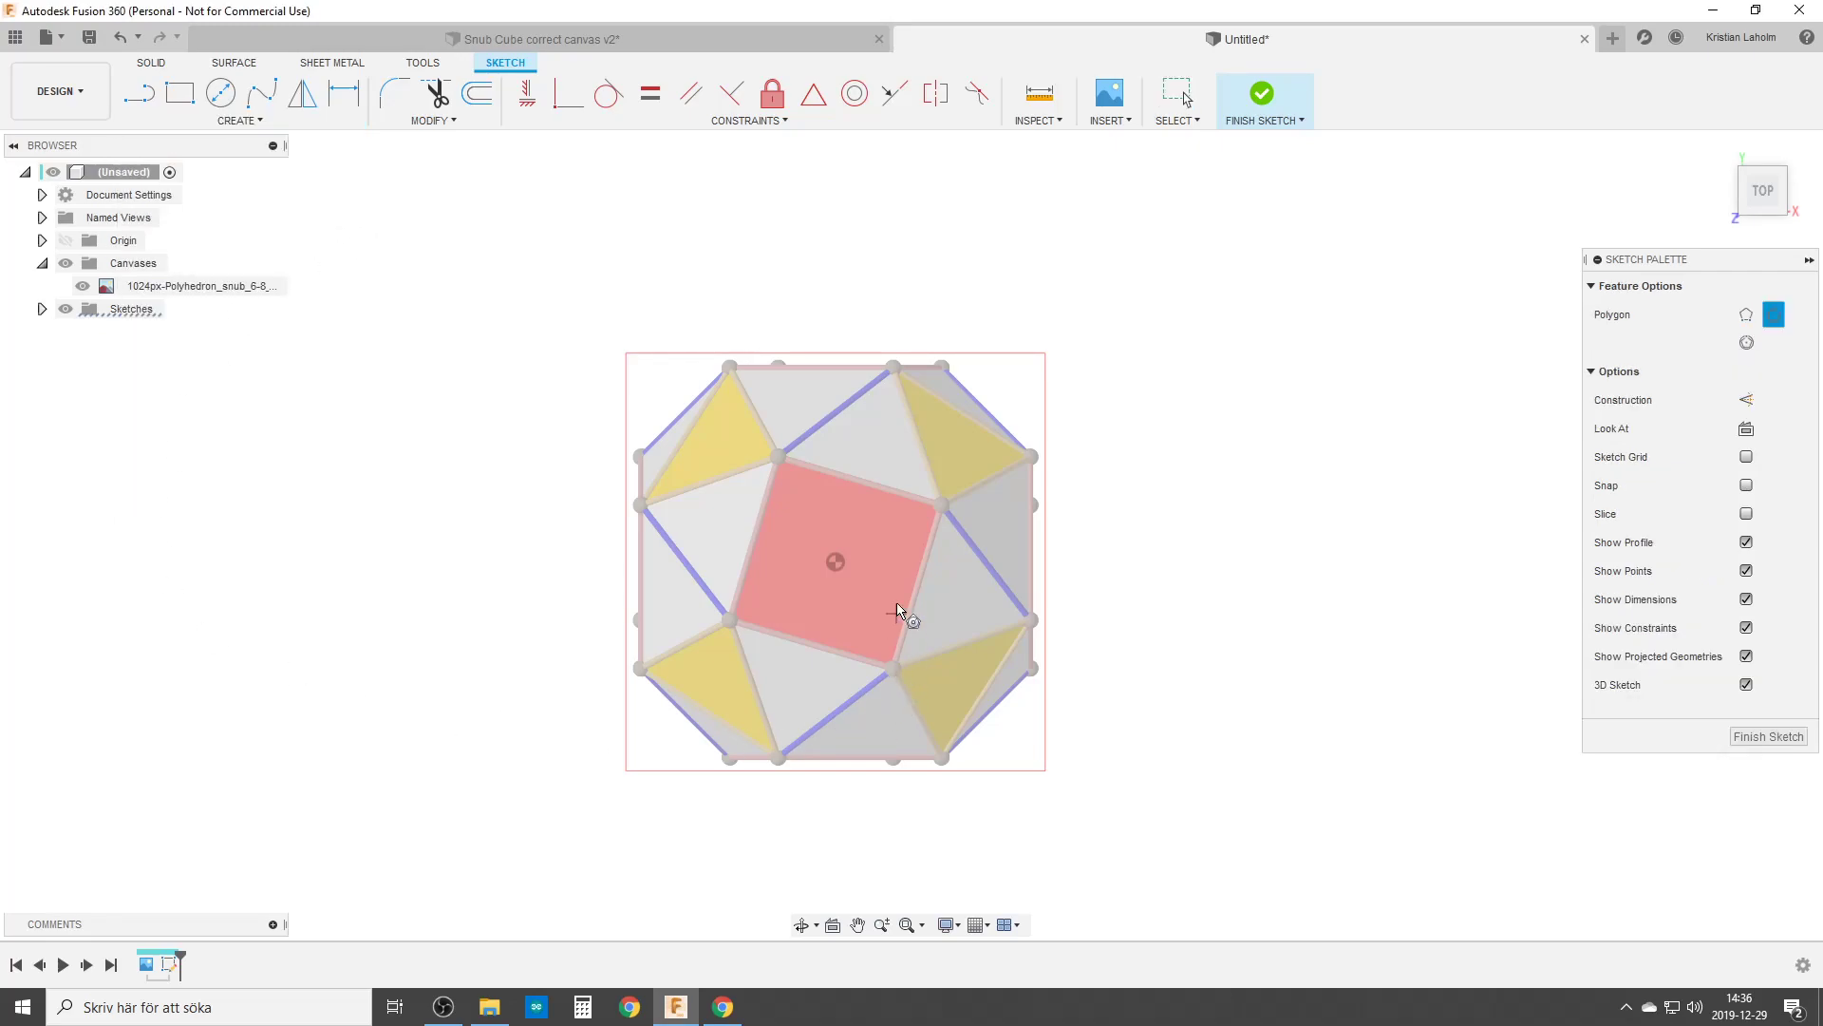
pyautogui.click(836, 562)
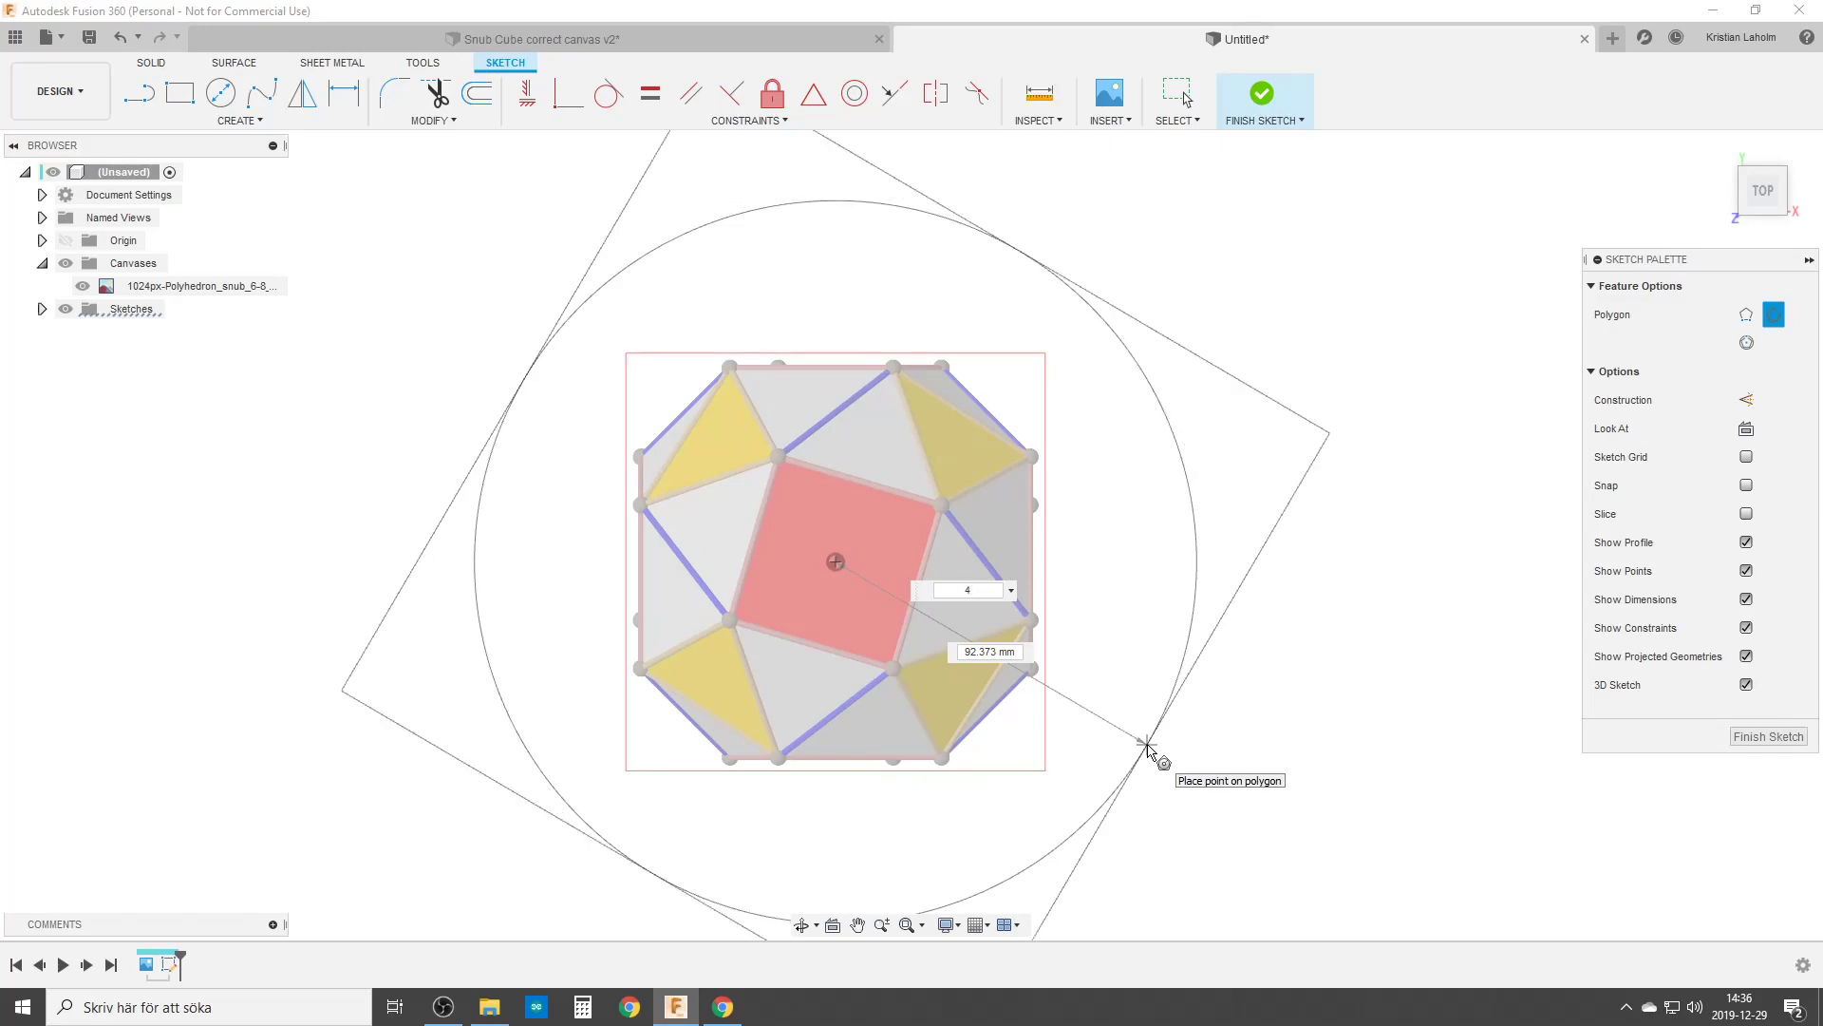
pyautogui.click(1188, 660)
pyautogui.press('Escape')
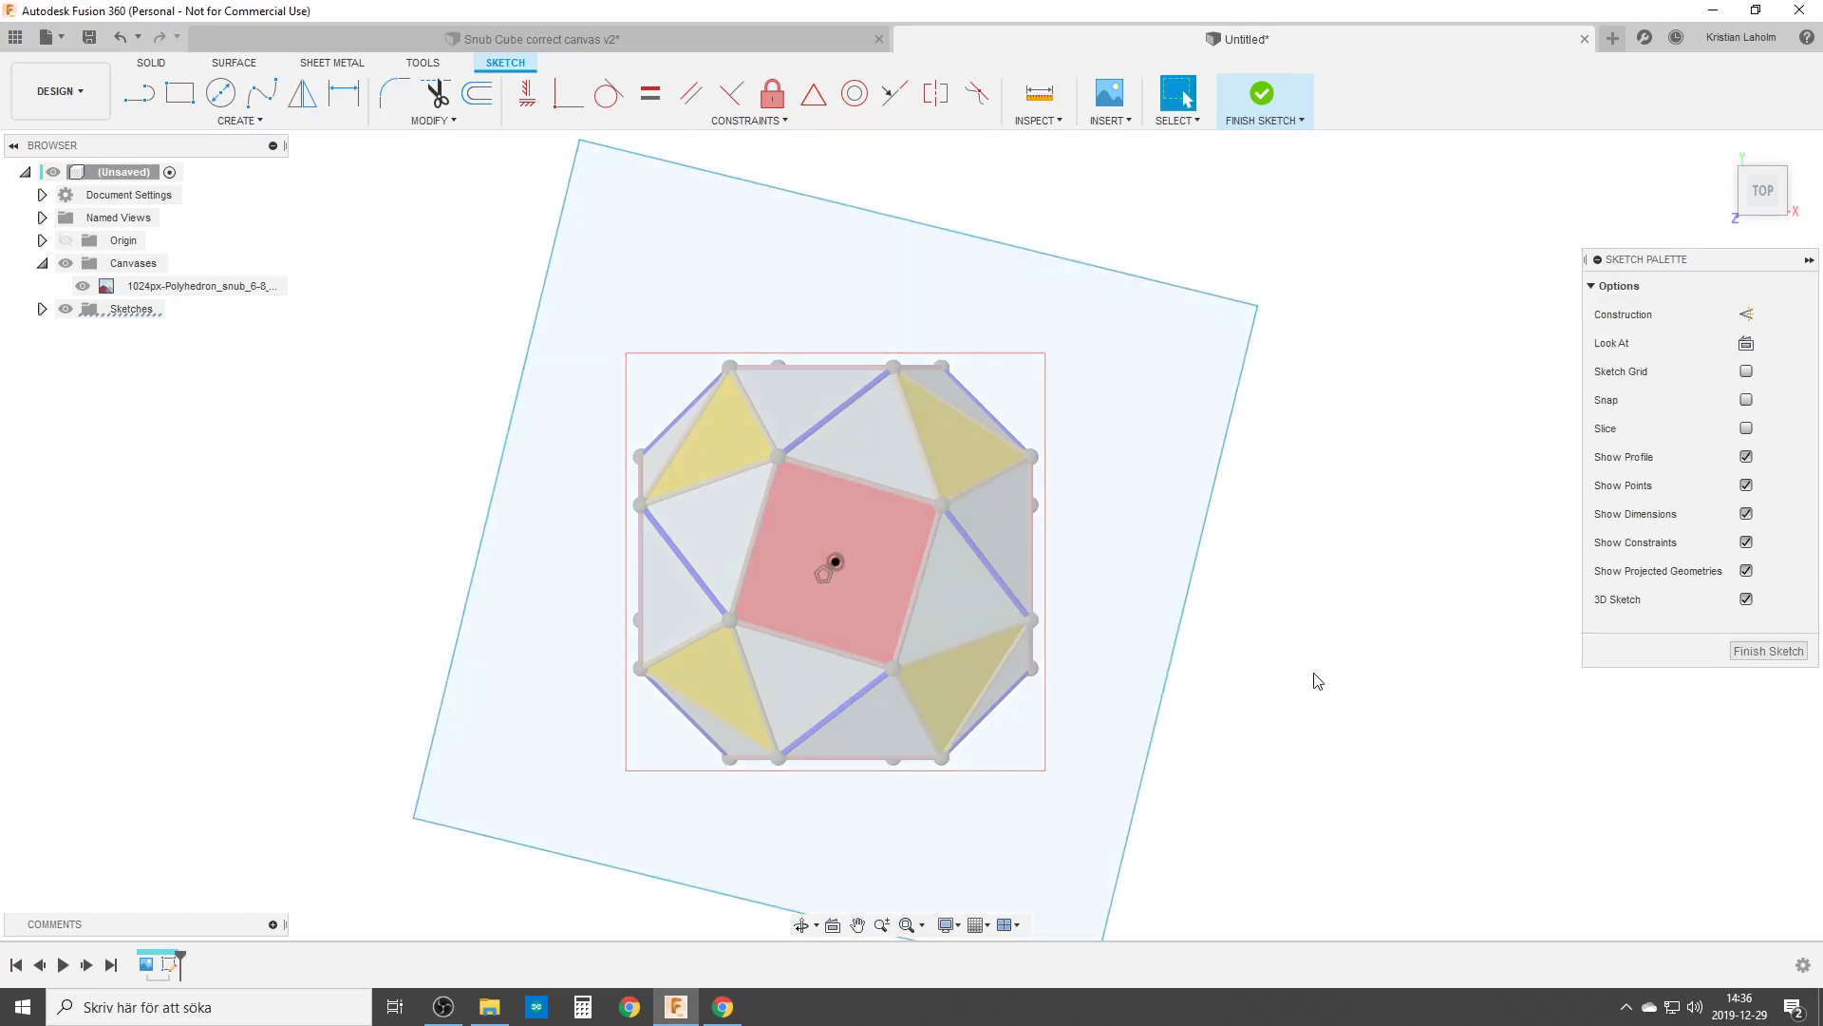
# Make the square construction geometry and constrain its bottom edge horizontal.
pyautogui.scroll(-5, 1314, 680)
pyautogui.moveTo(719, 283); pyautogui.dragTo(1355, 924)
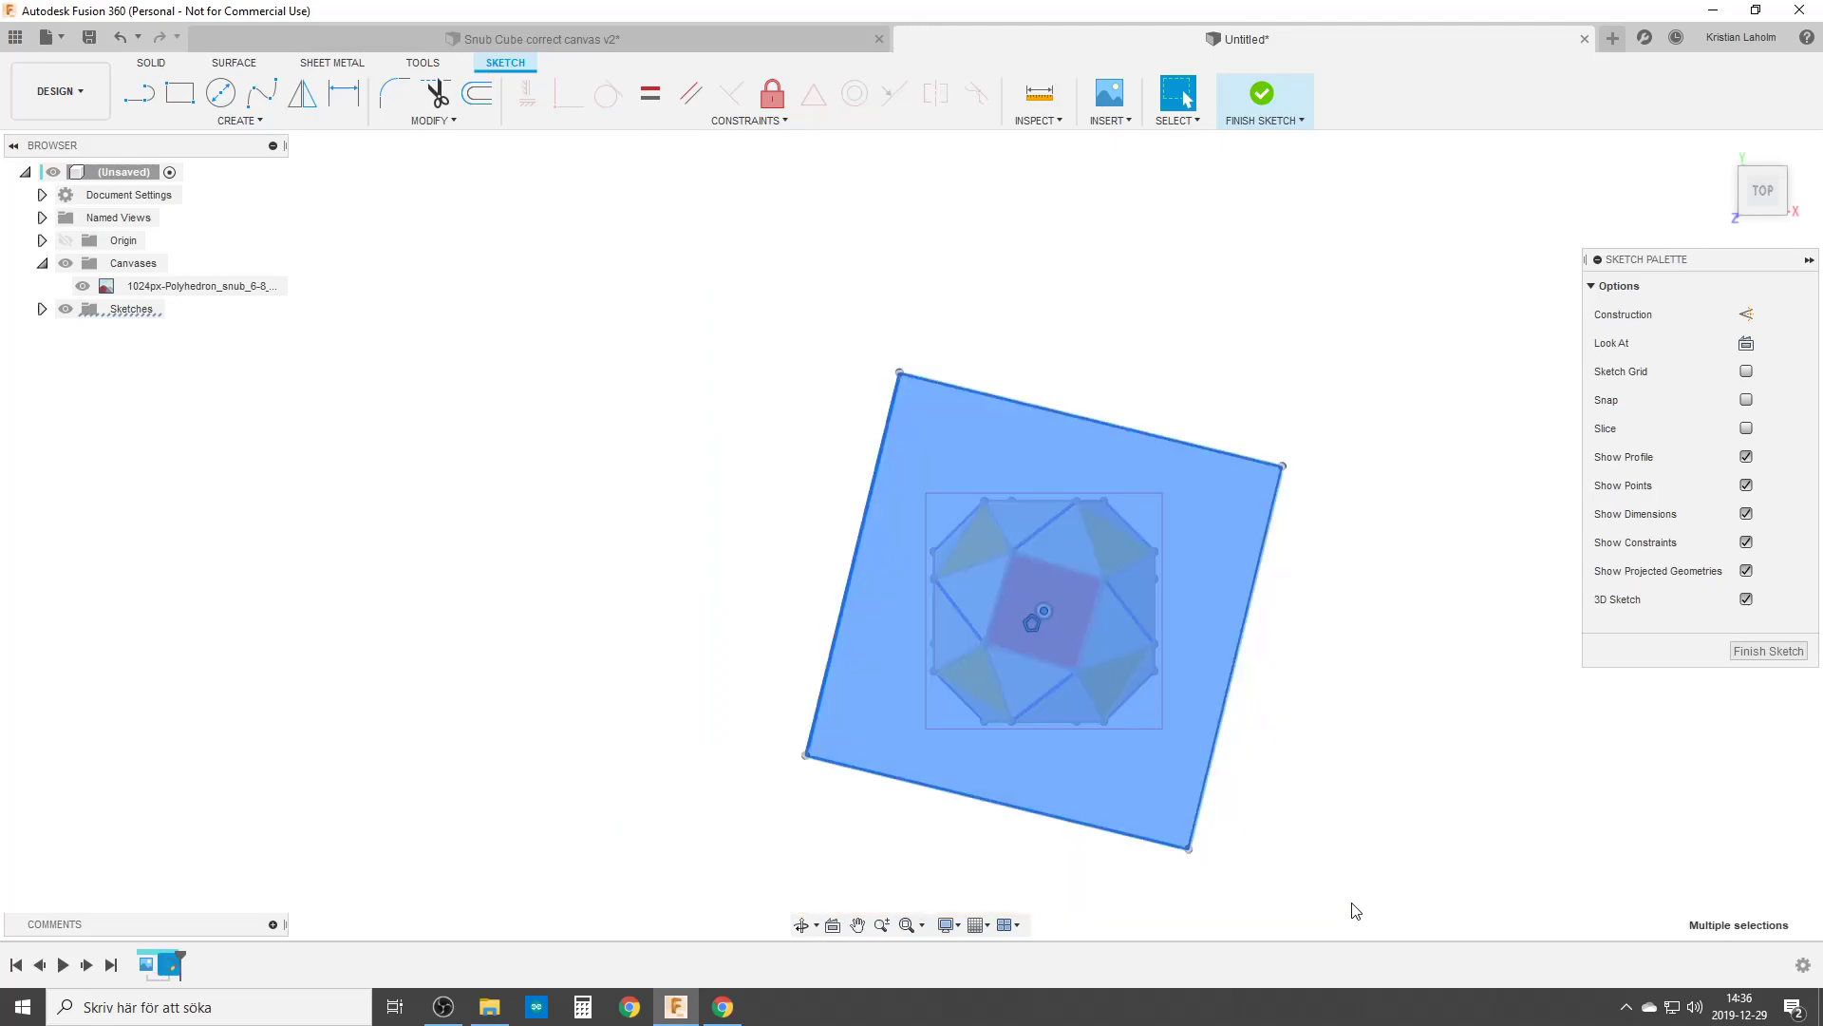
pyautogui.press('x')
pyautogui.press('Escape')
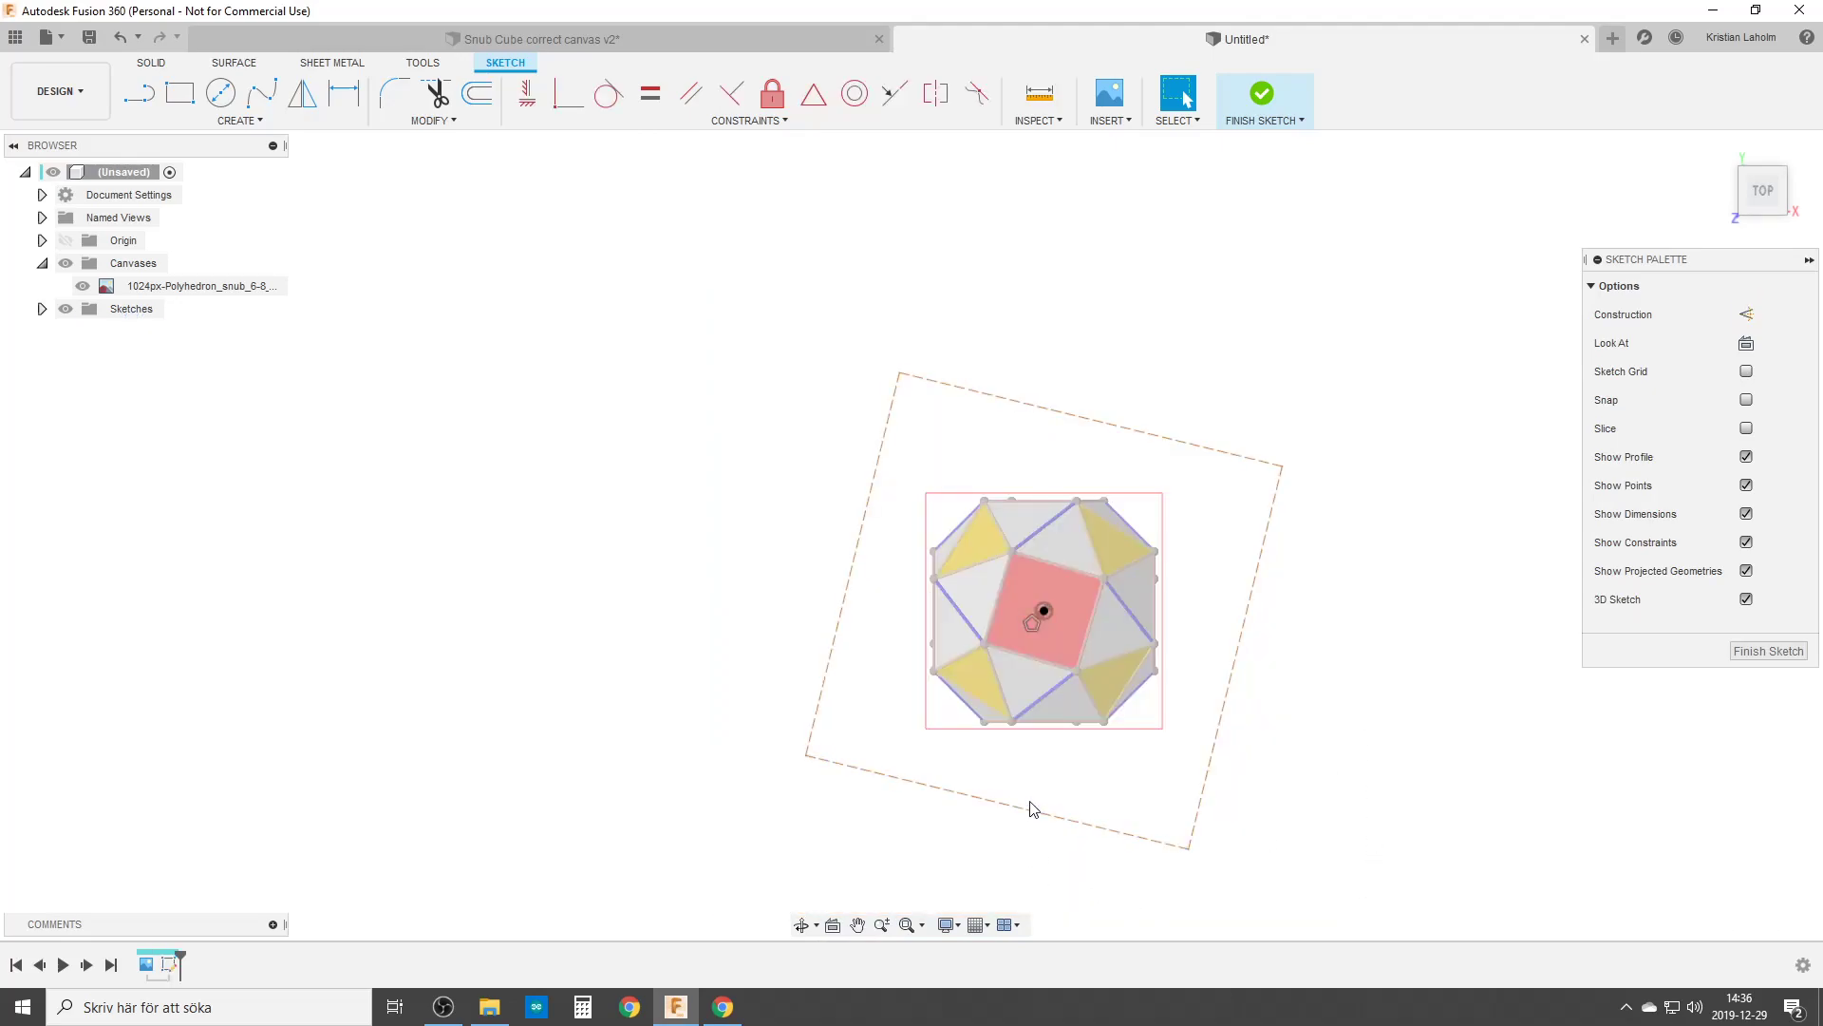
pyautogui.click(1030, 809)
pyautogui.click(528, 100)
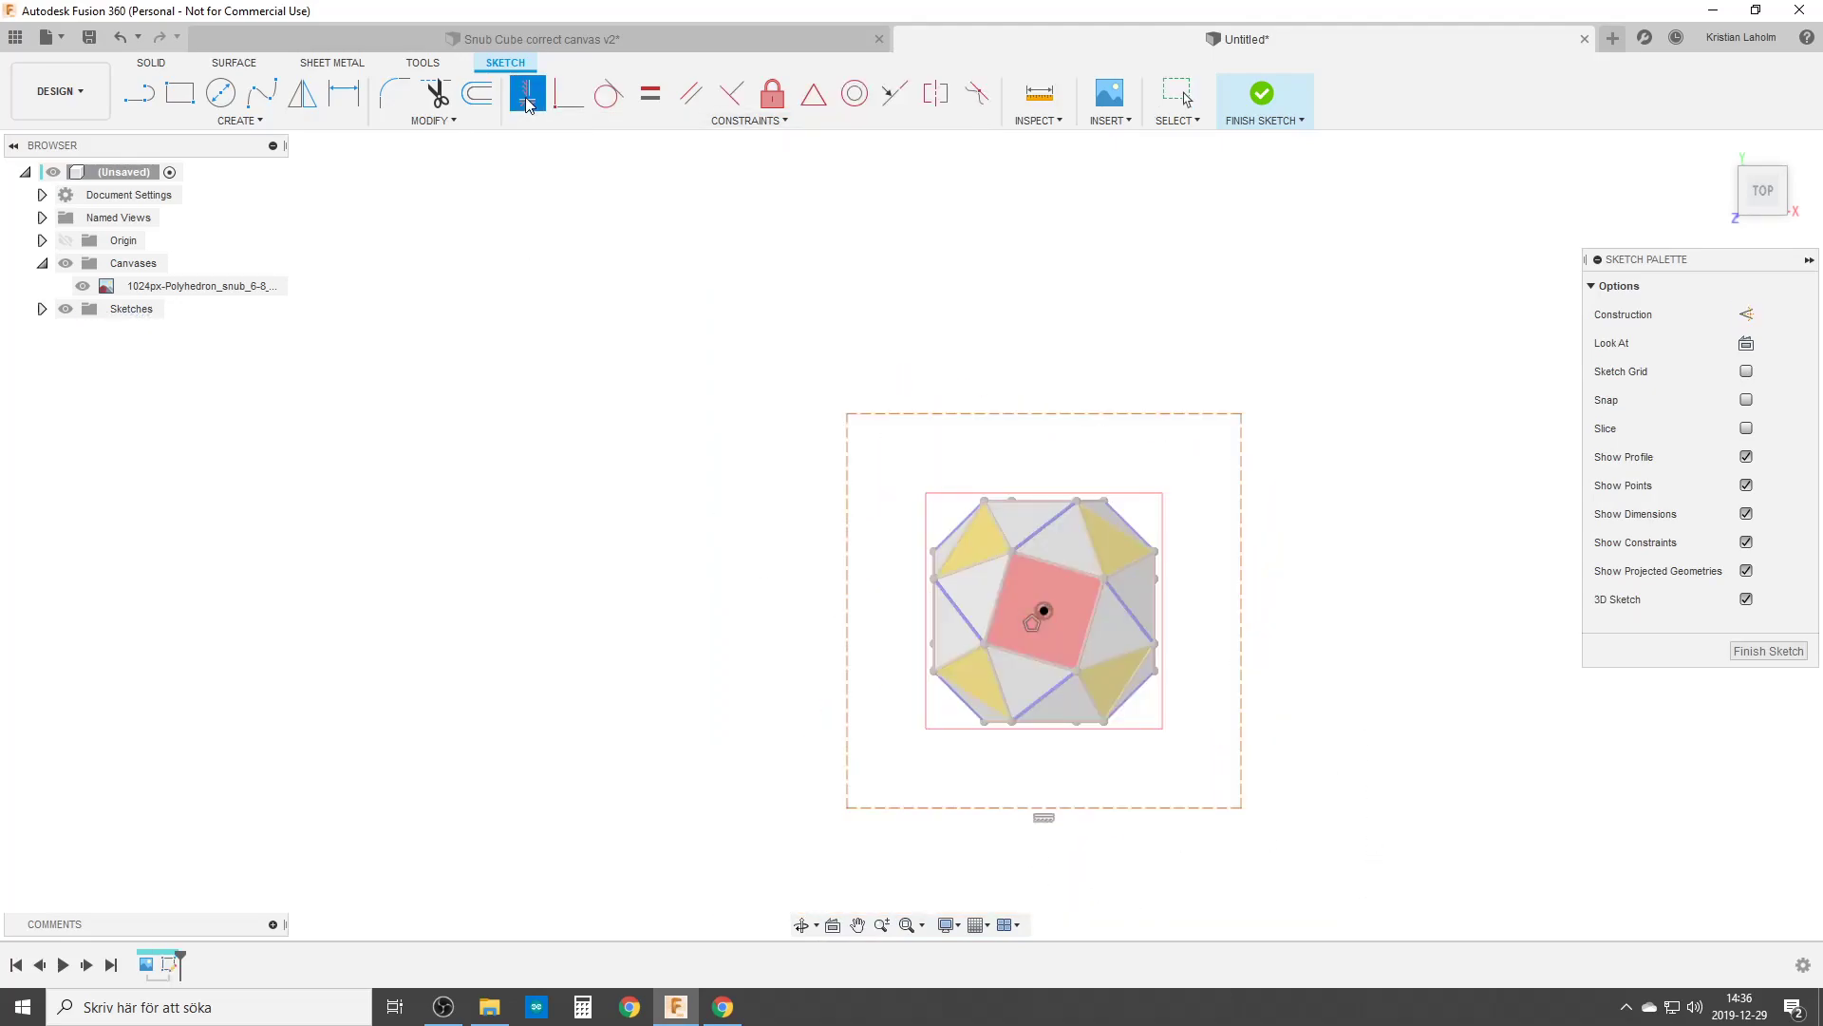
pyautogui.press('Escape')
# Dimension the square's side to 100 mm and recentre the view on the image.
pyautogui.press('d')
pyautogui.click(847, 611)
pyautogui.click(341, 609)
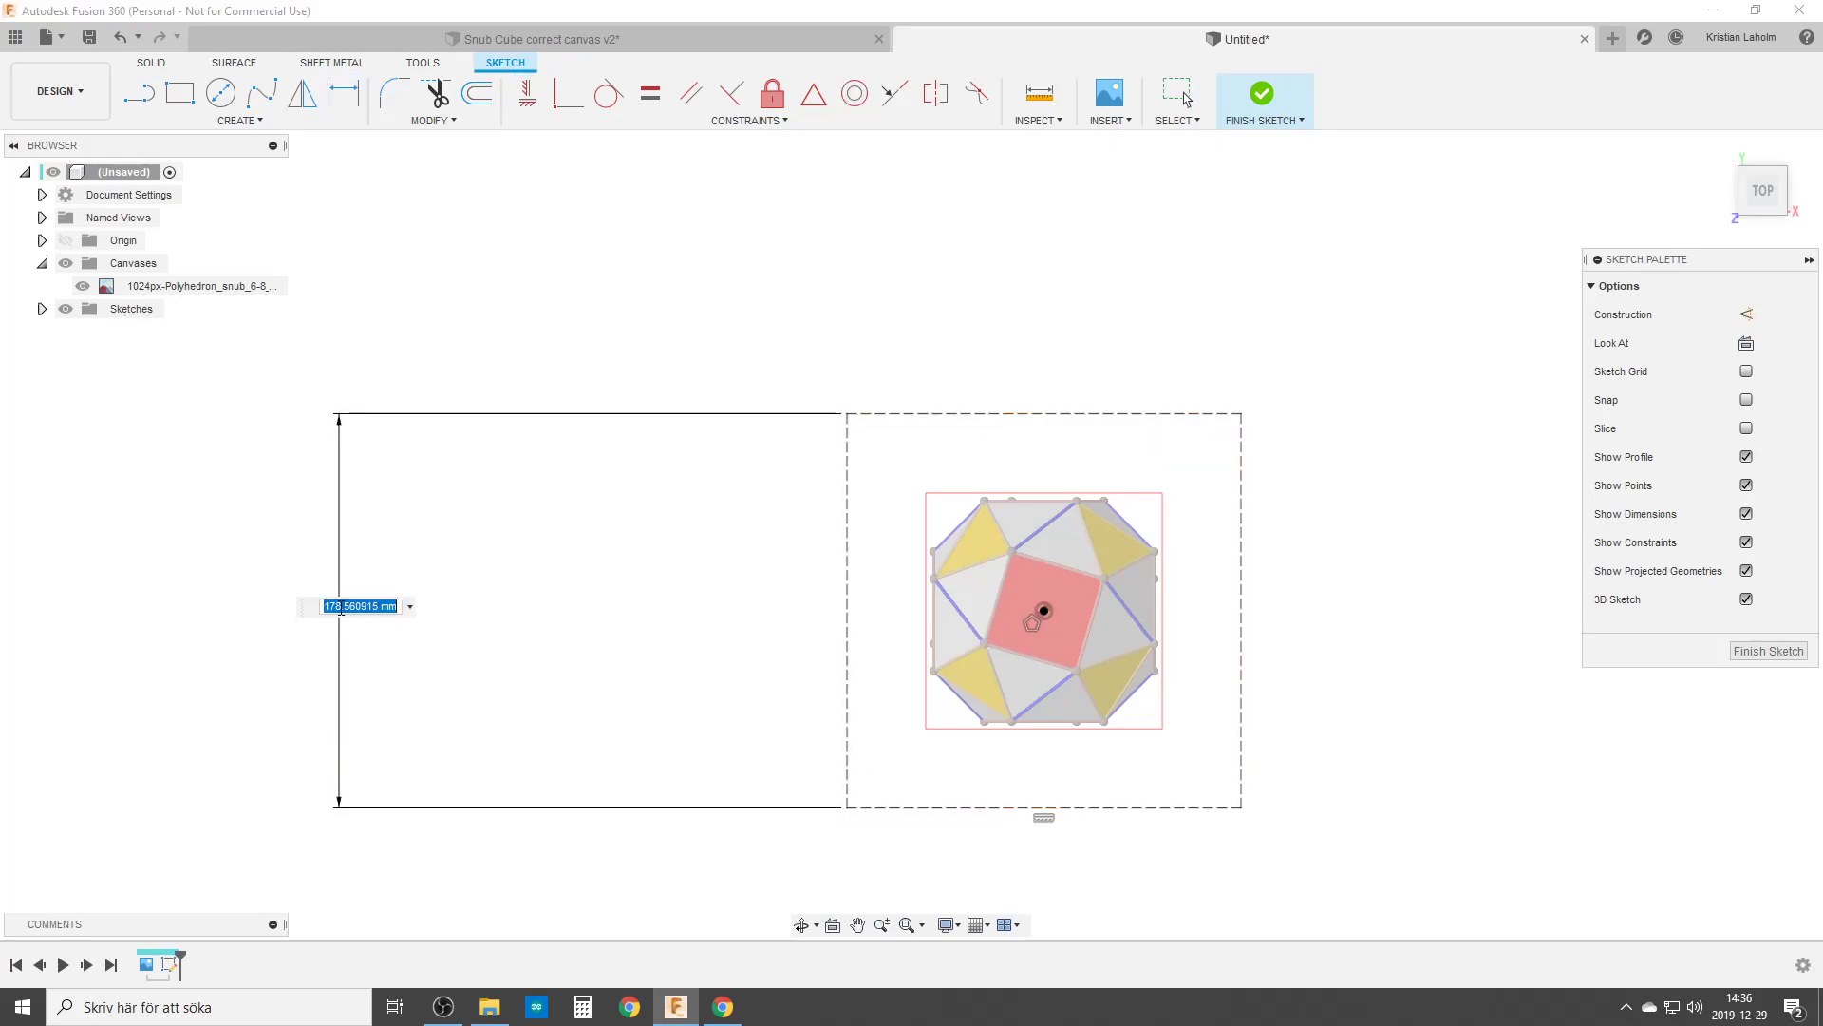
pyautogui.write('100')
pyautogui.press('Return')
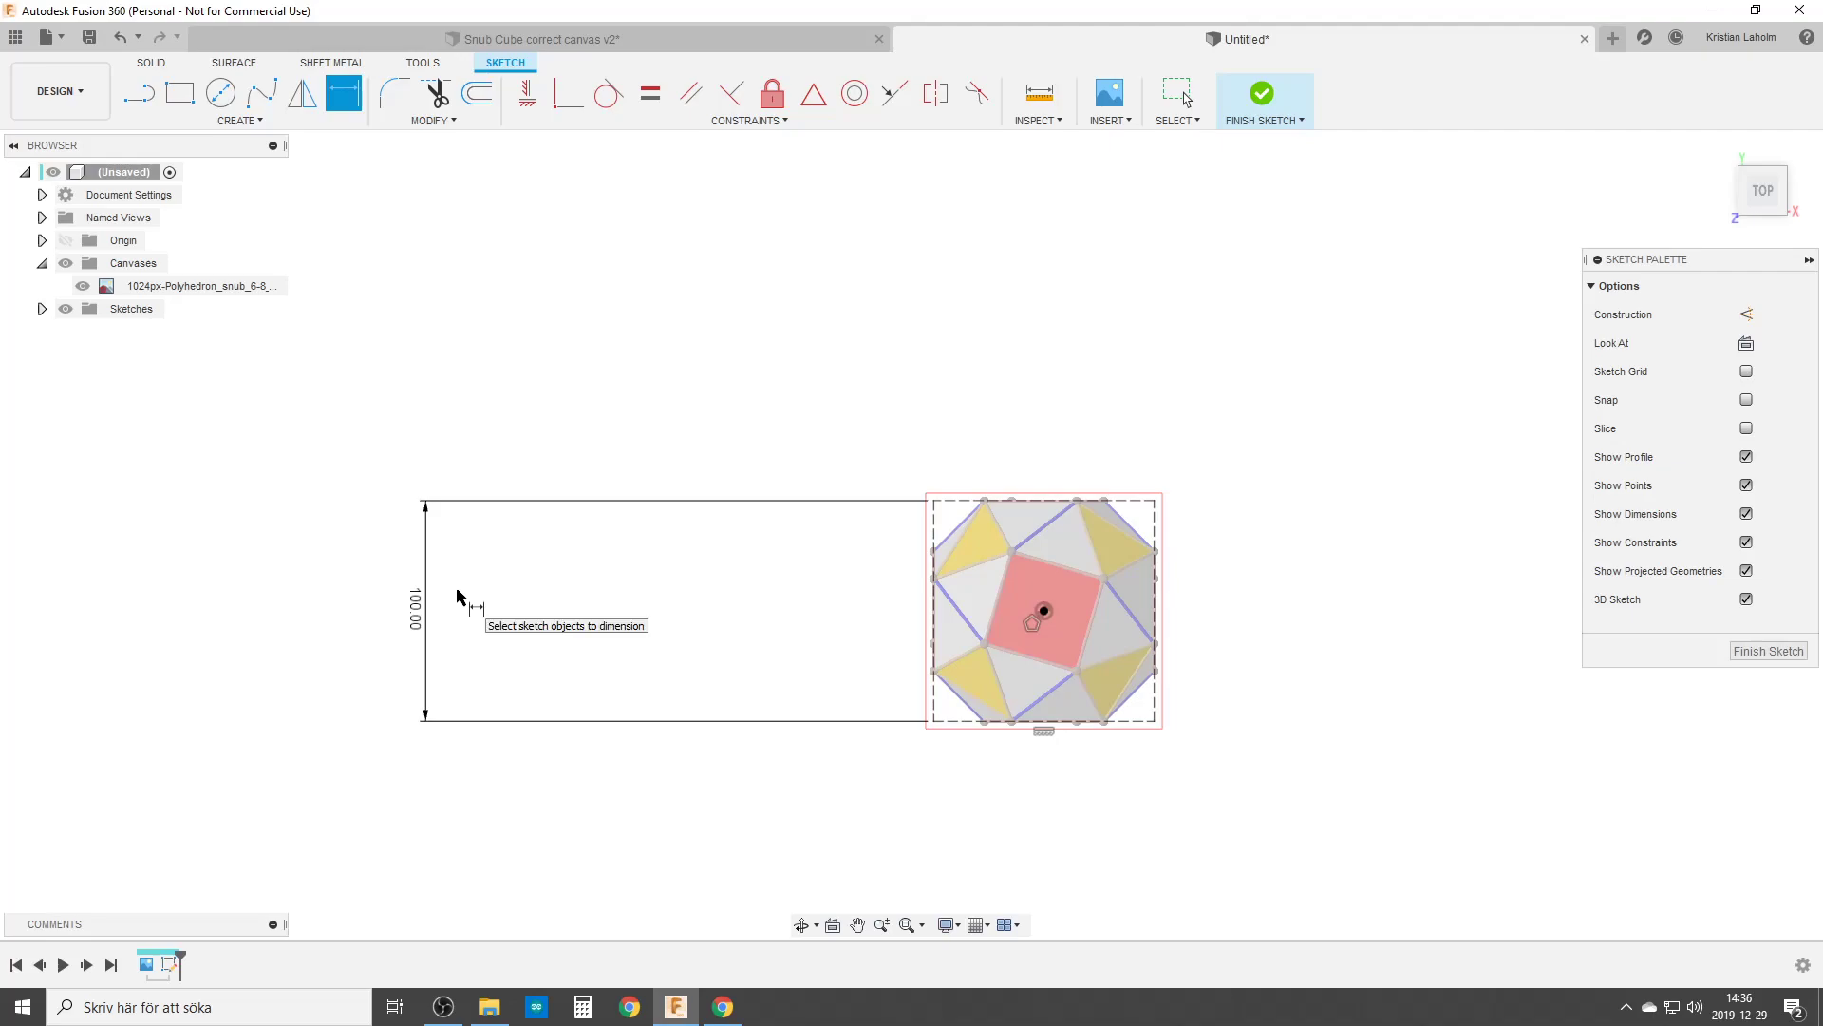
pyautogui.scroll(5, 990, 583)
pyautogui.scroll(-3, 1061, 643)
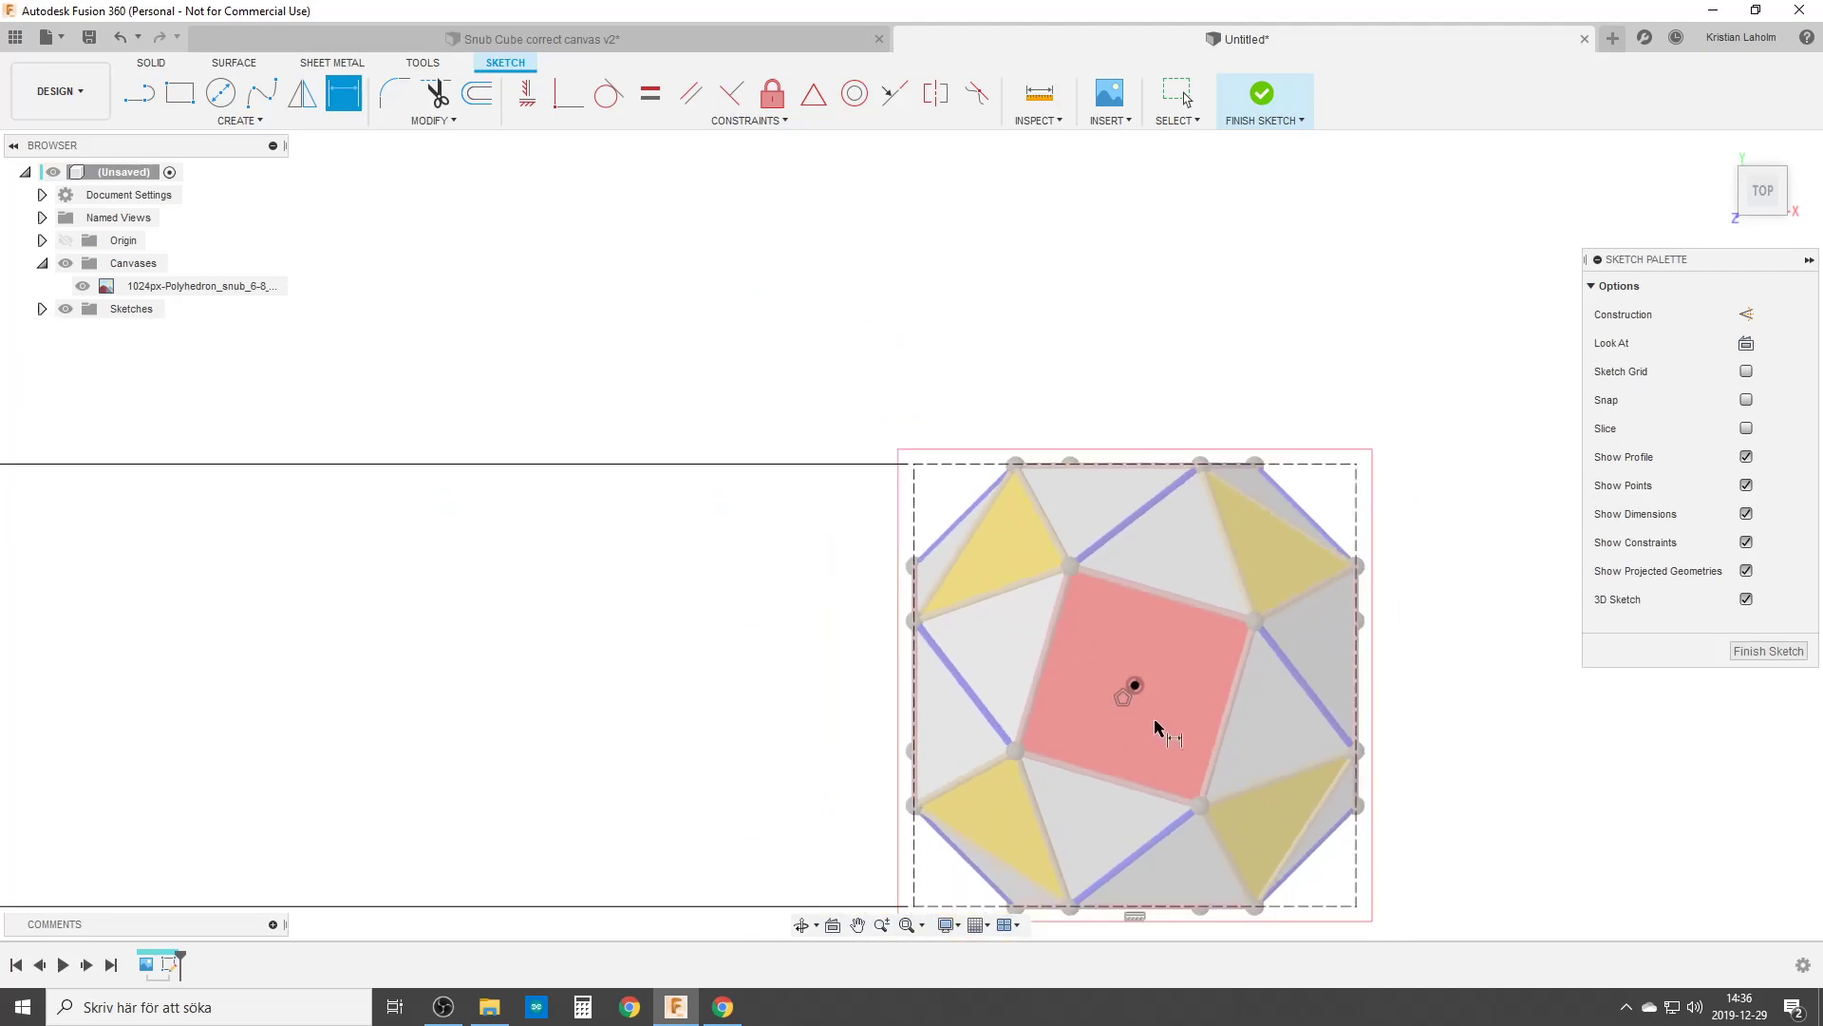
pyautogui.moveTo(1178, 664); pyautogui.dragTo(953, 595, button='middle')
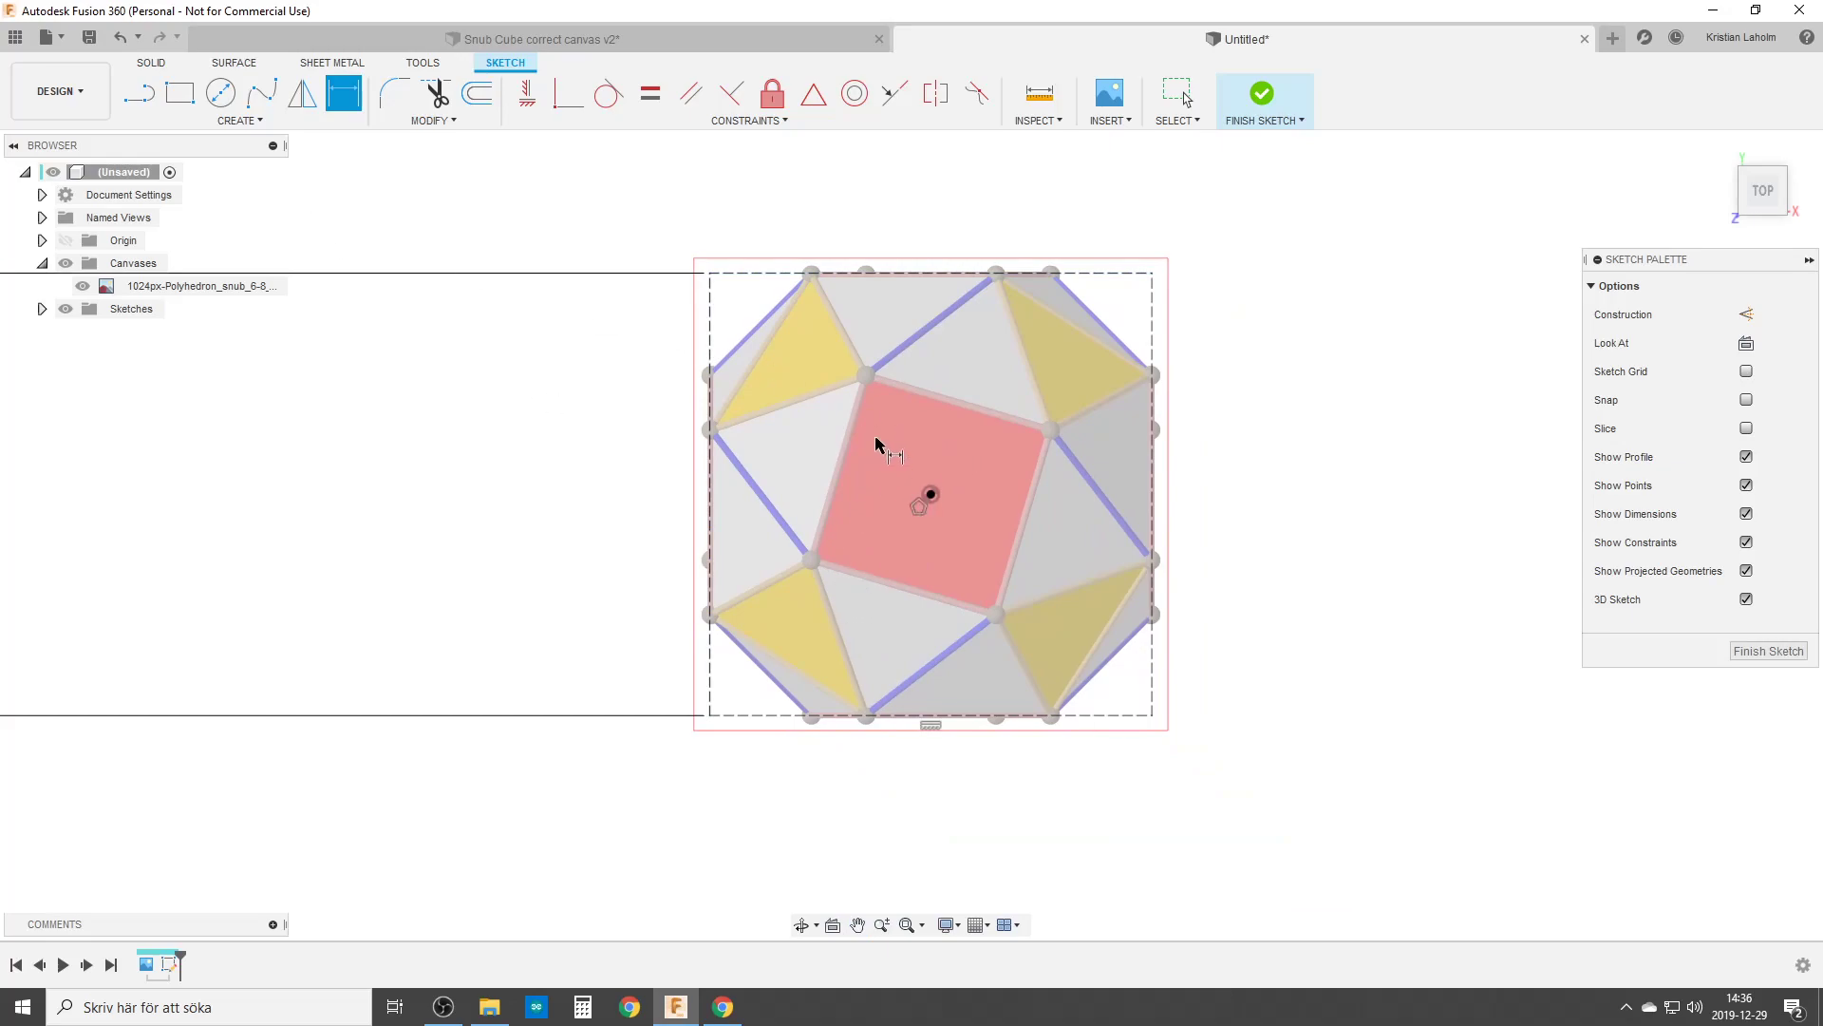
# Draw a small four-sided construction polygon centred on the point inside the red face.
pyautogui.click(230, 123)
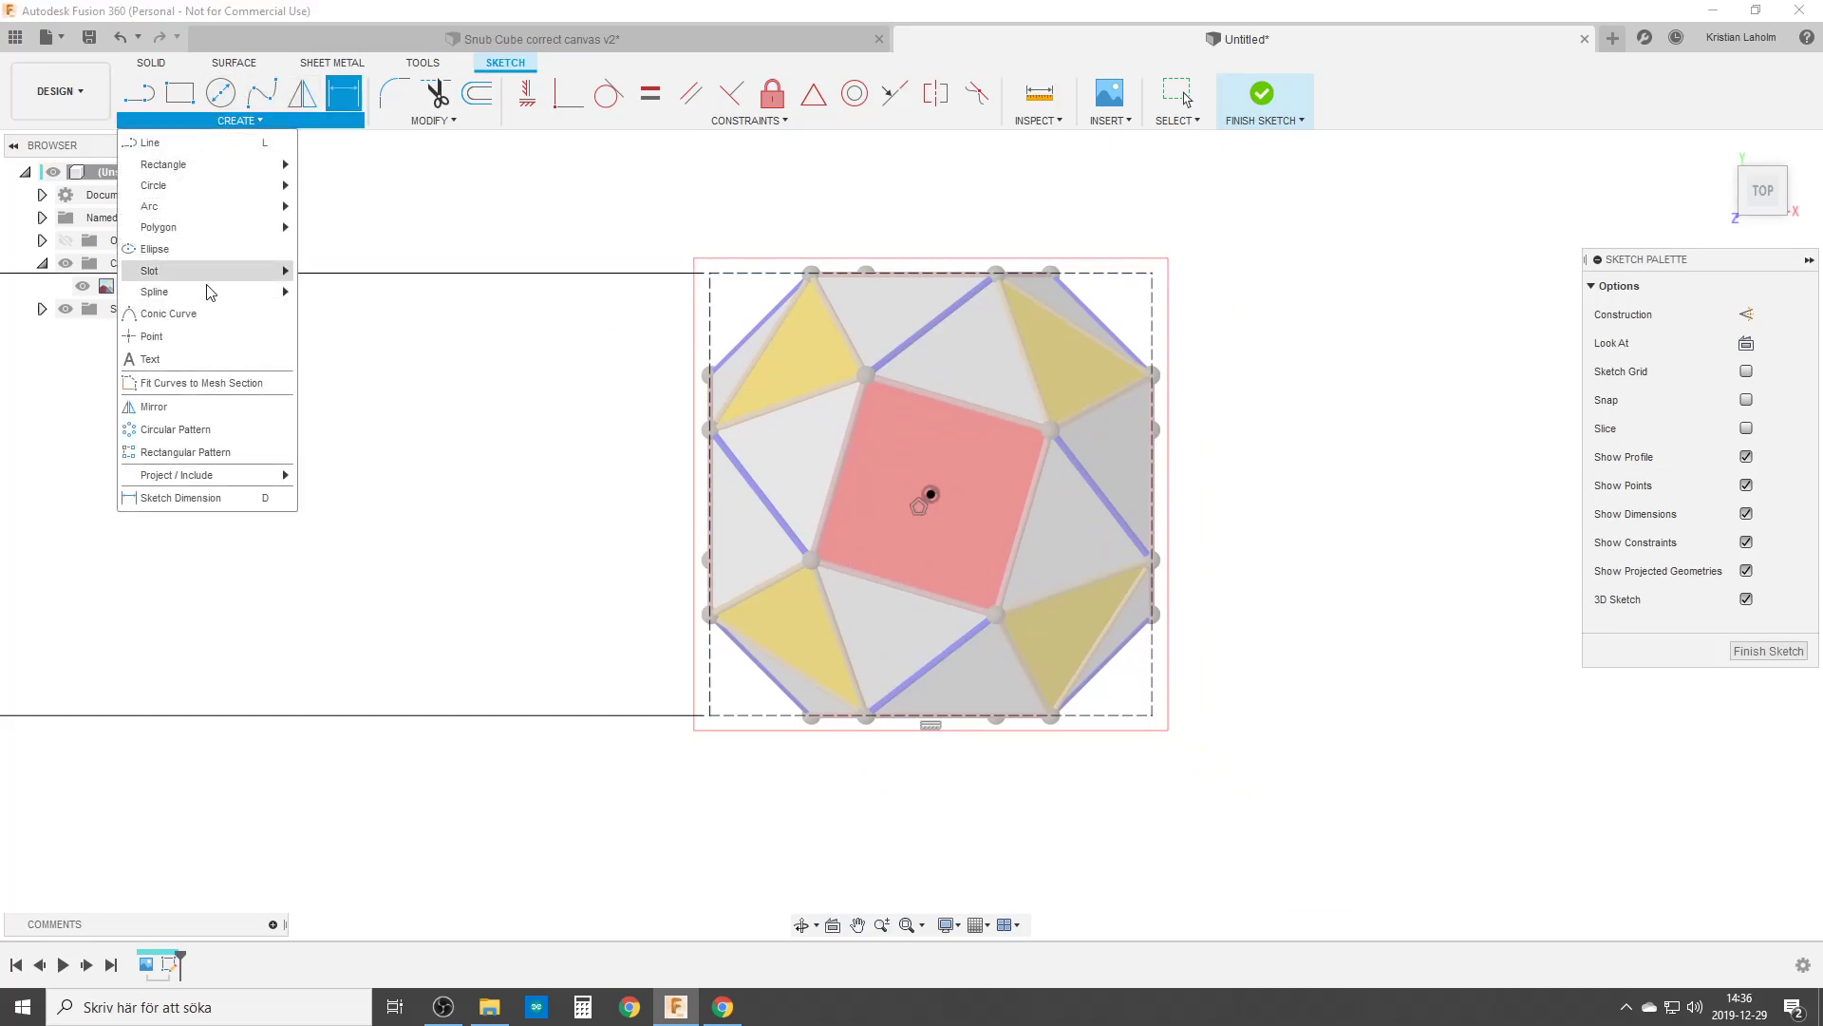
pyautogui.moveTo(202, 229)
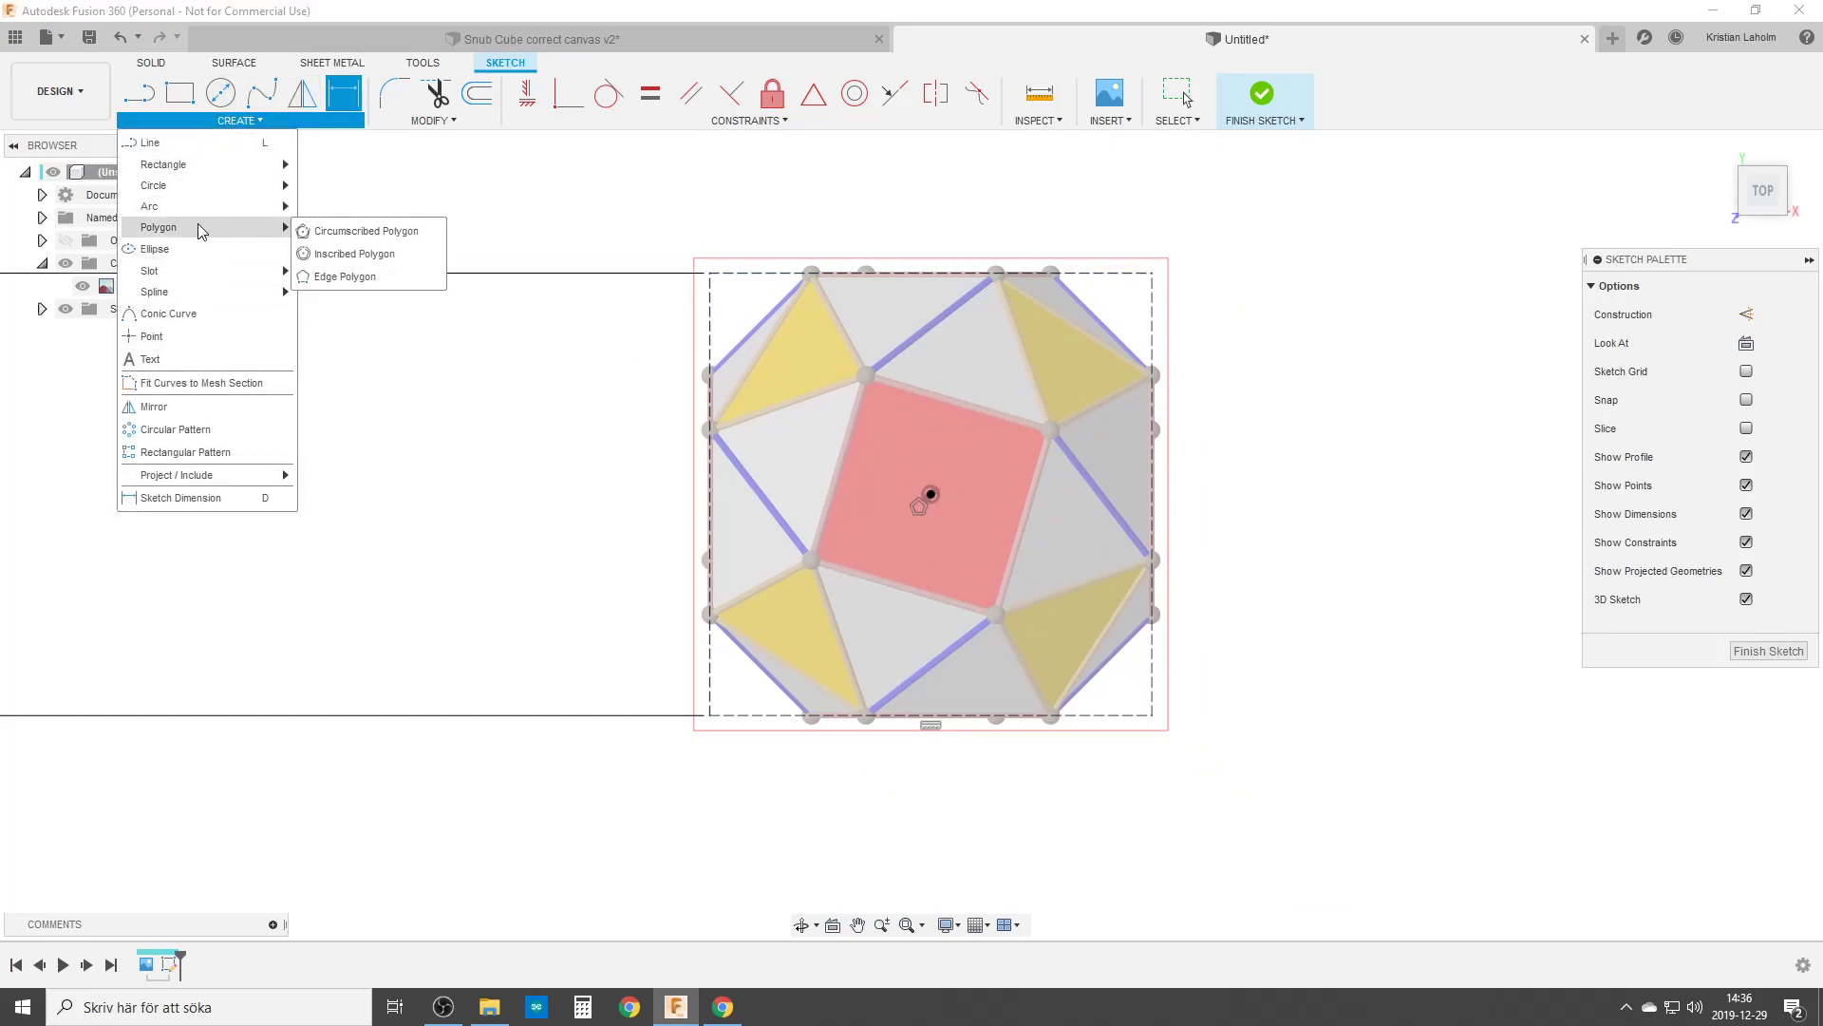
pyautogui.click(302, 233)
pyautogui.click(1746, 400)
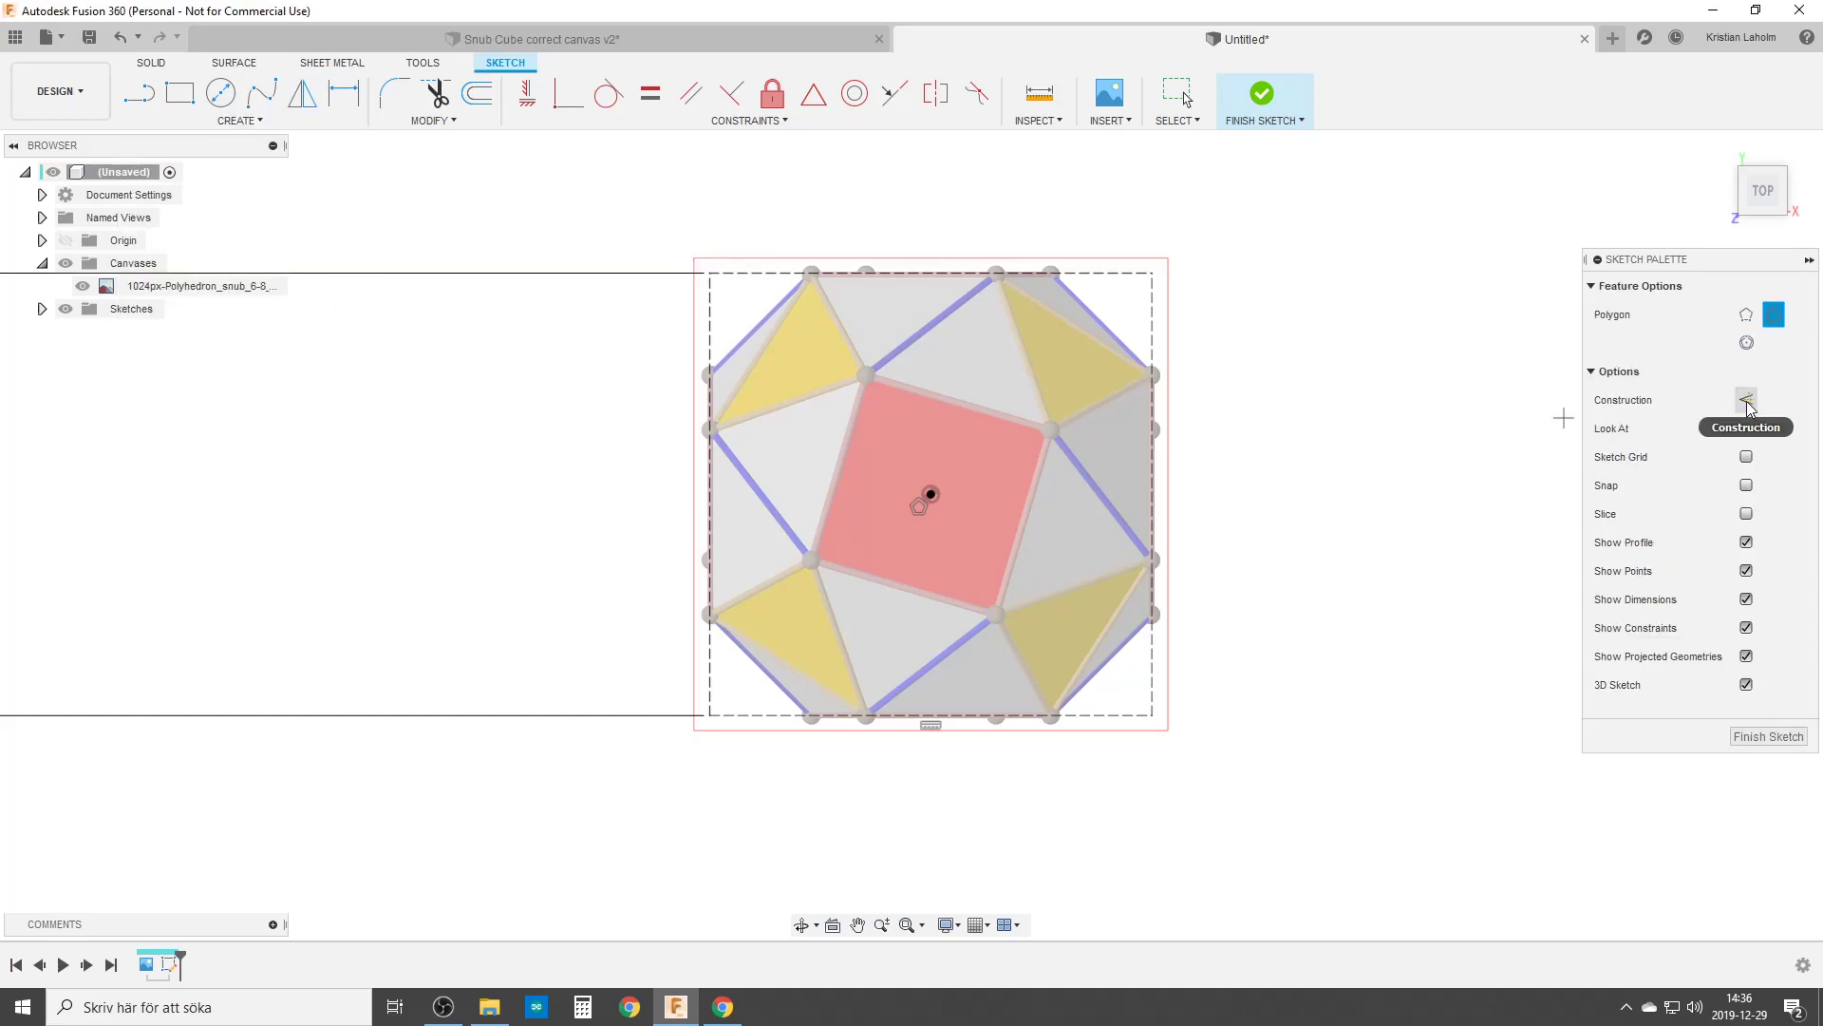
pyautogui.click(931, 495)
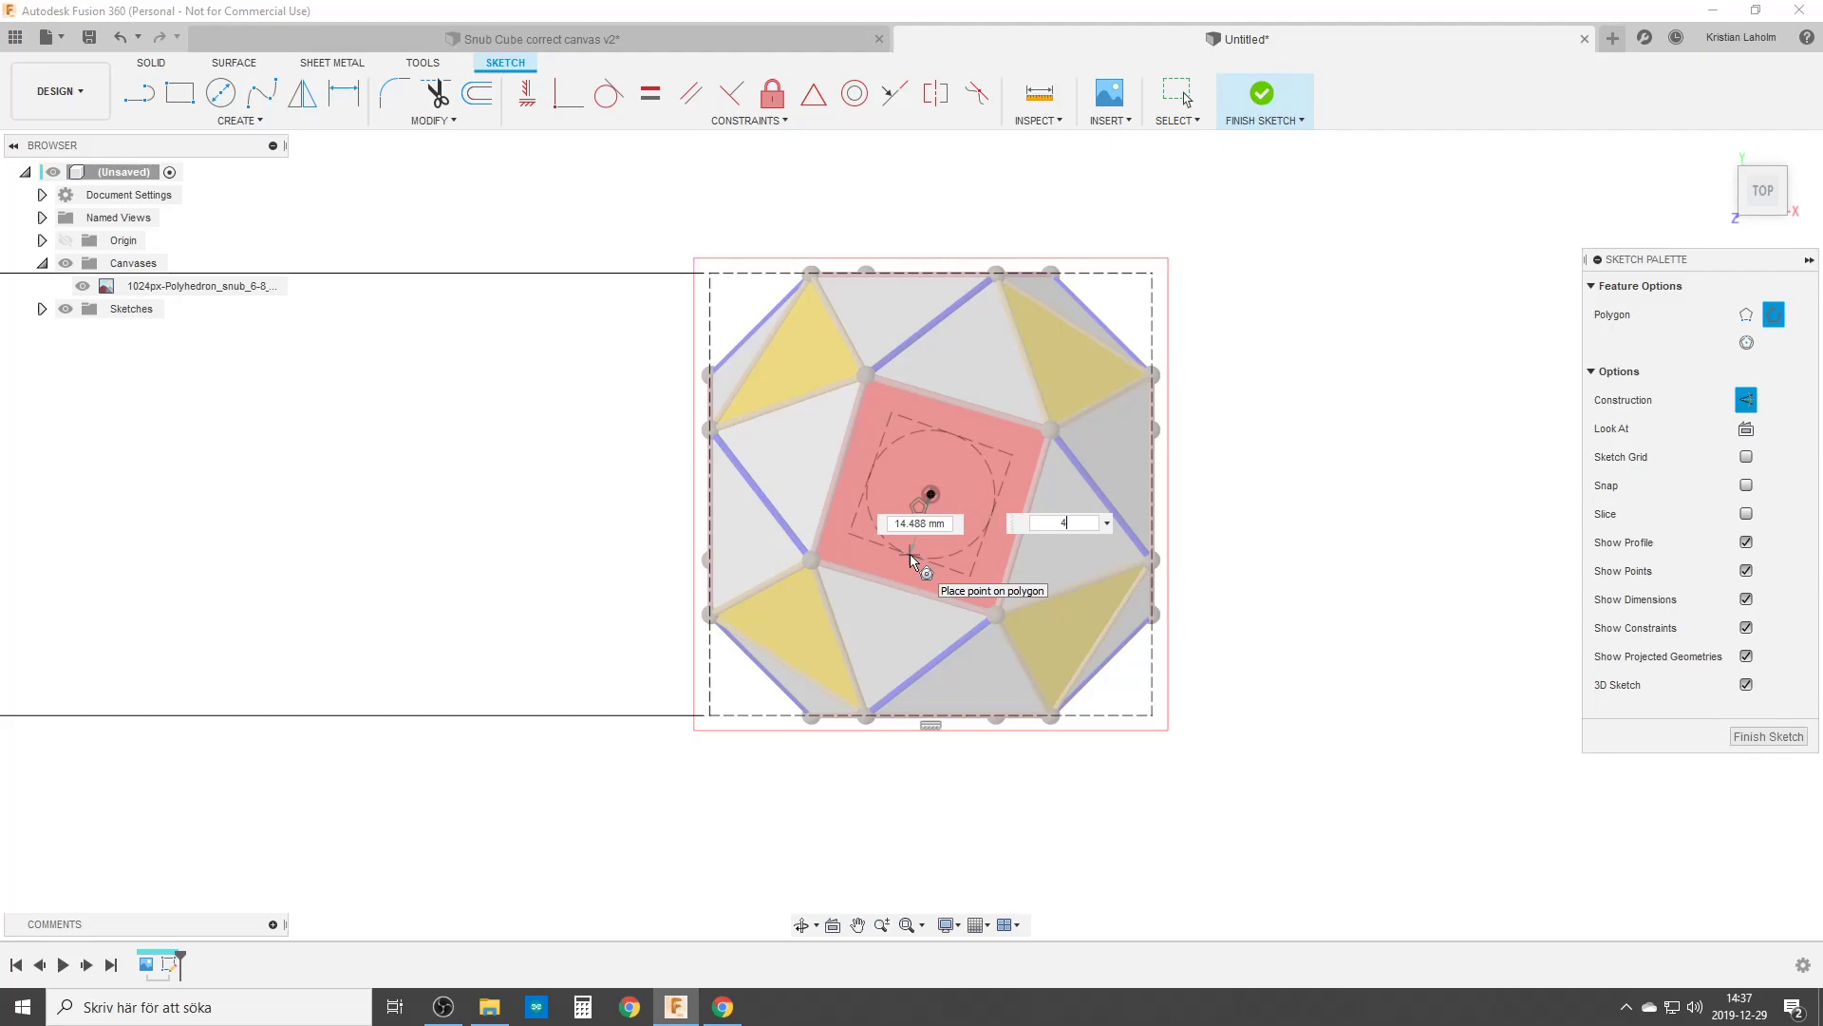
pyautogui.click(909, 560)
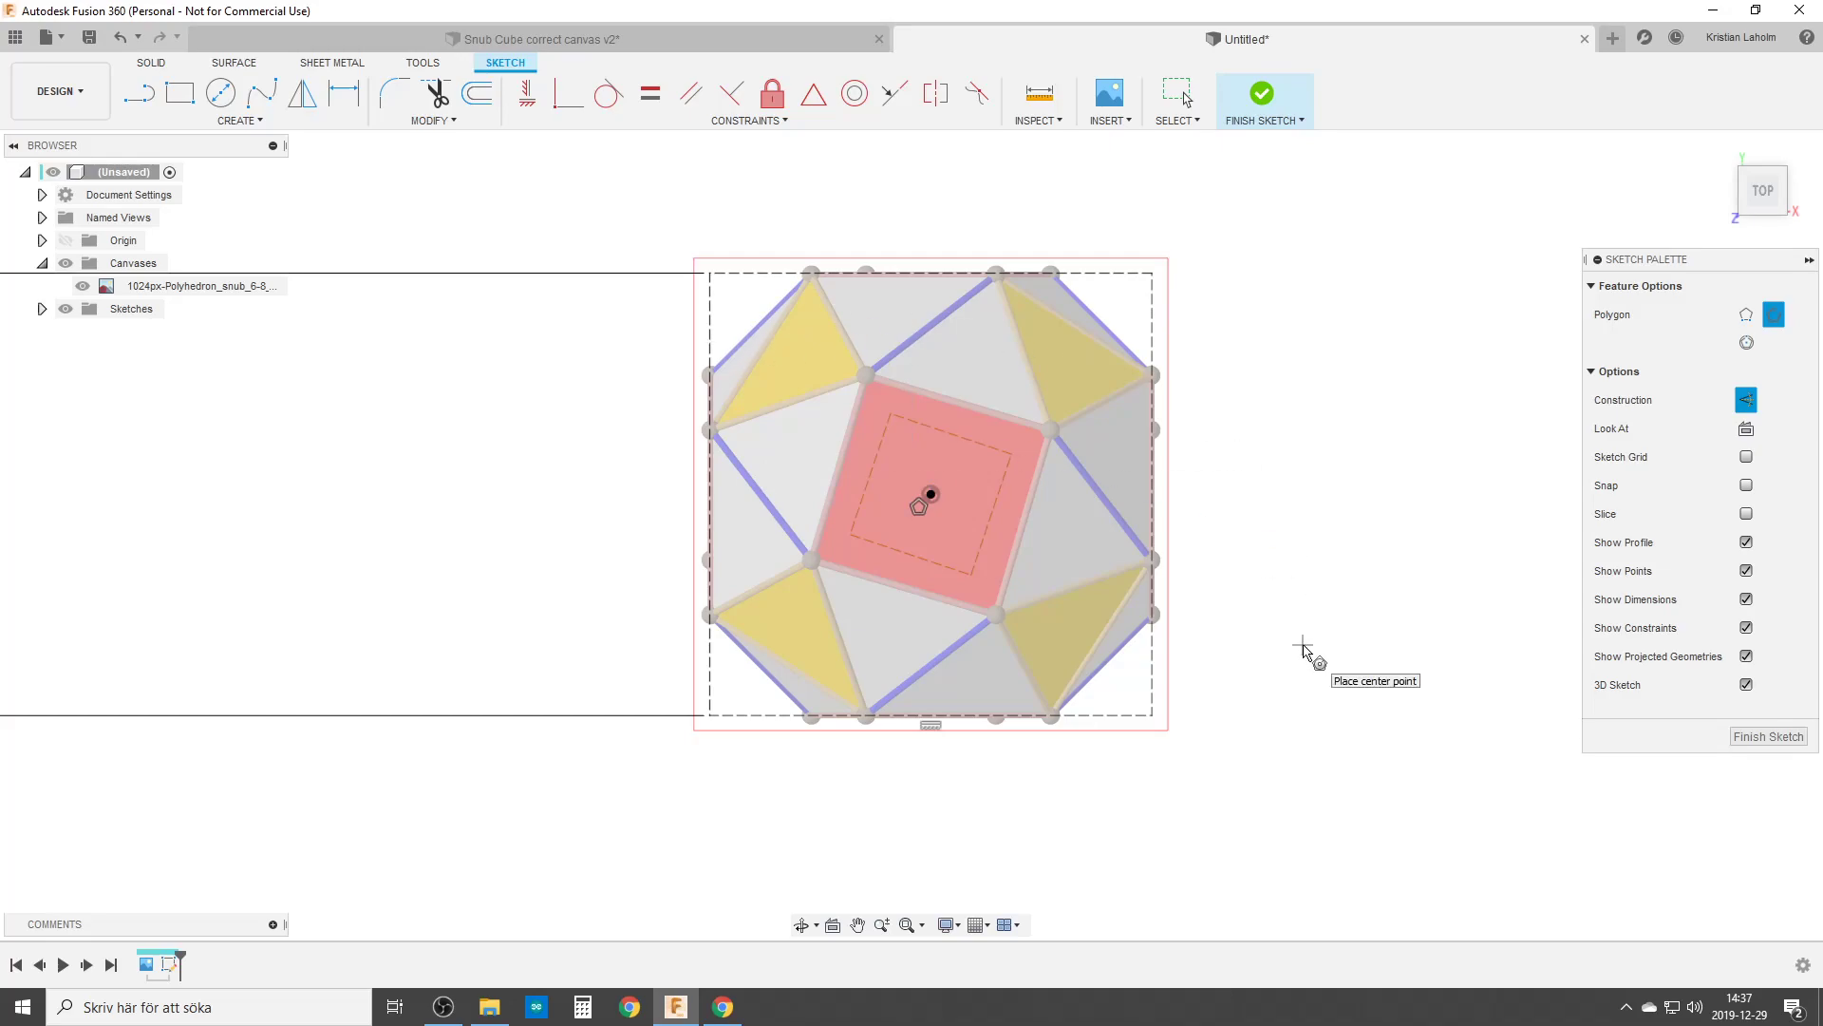
pyautogui.press('Escape')
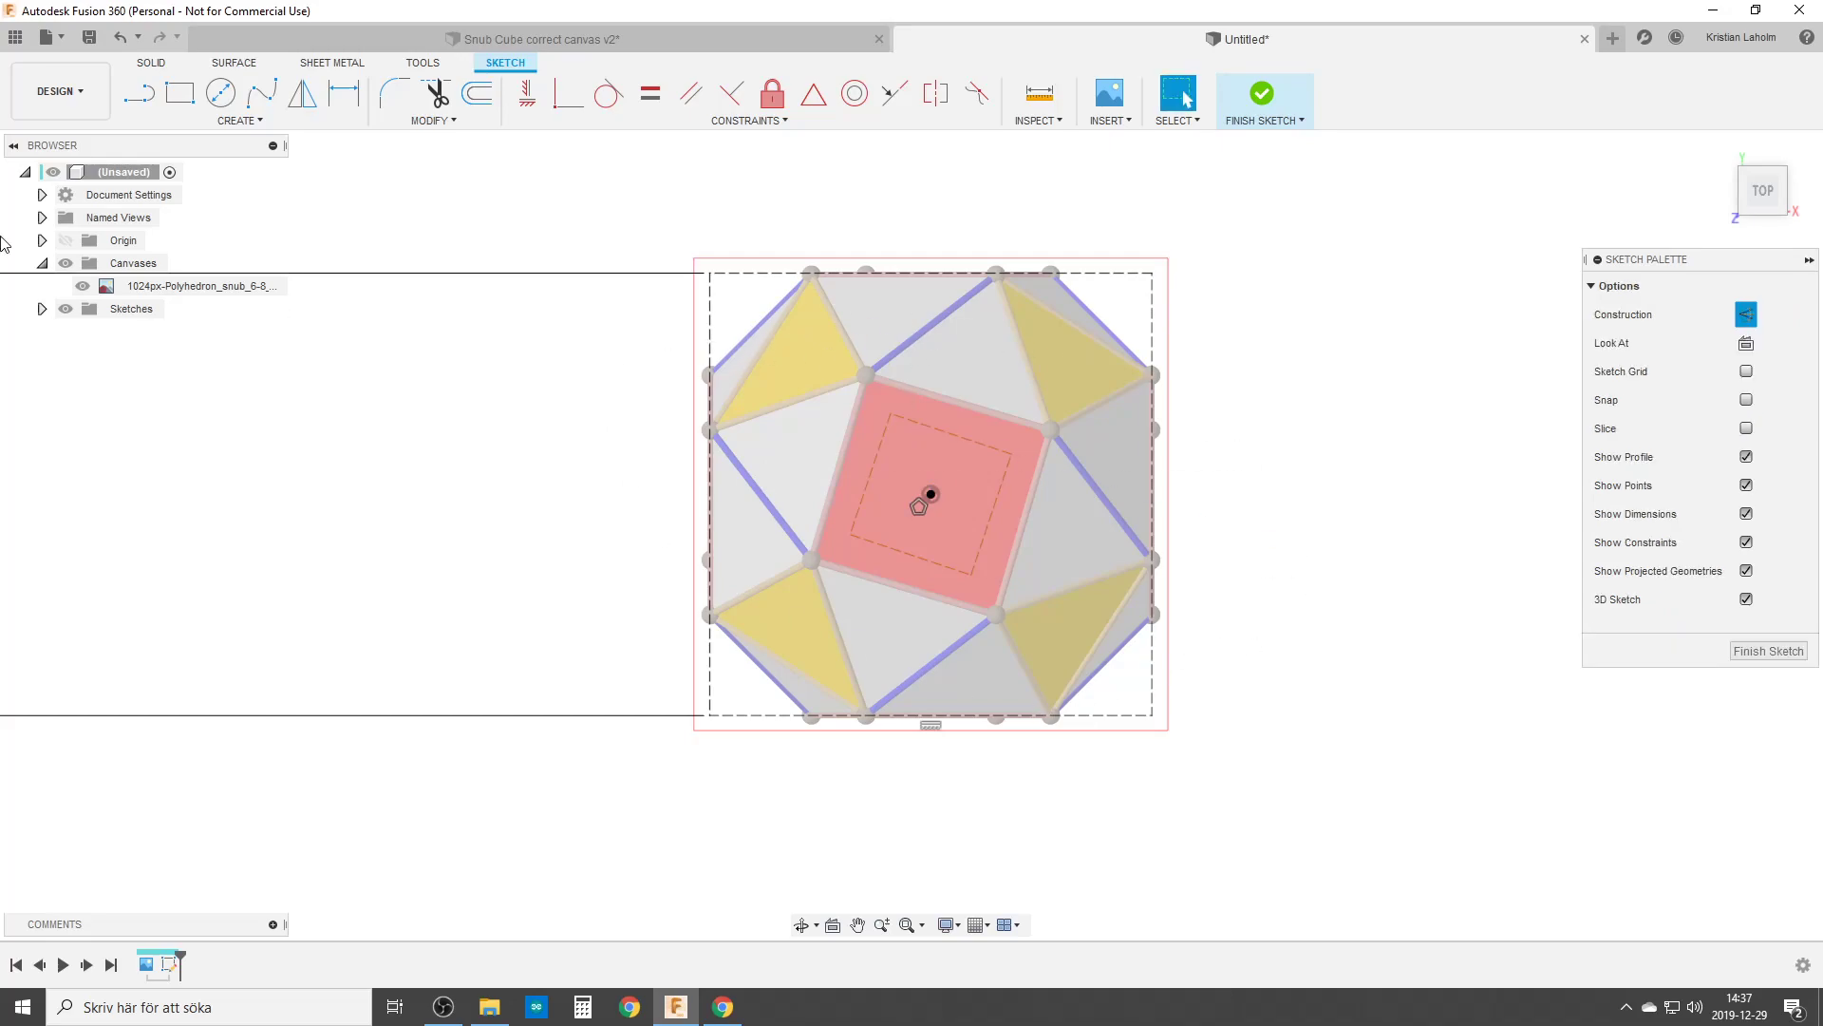
# Hide the sketch lines and collapse the Canvases list in the browser.
pyautogui.click(64, 309)
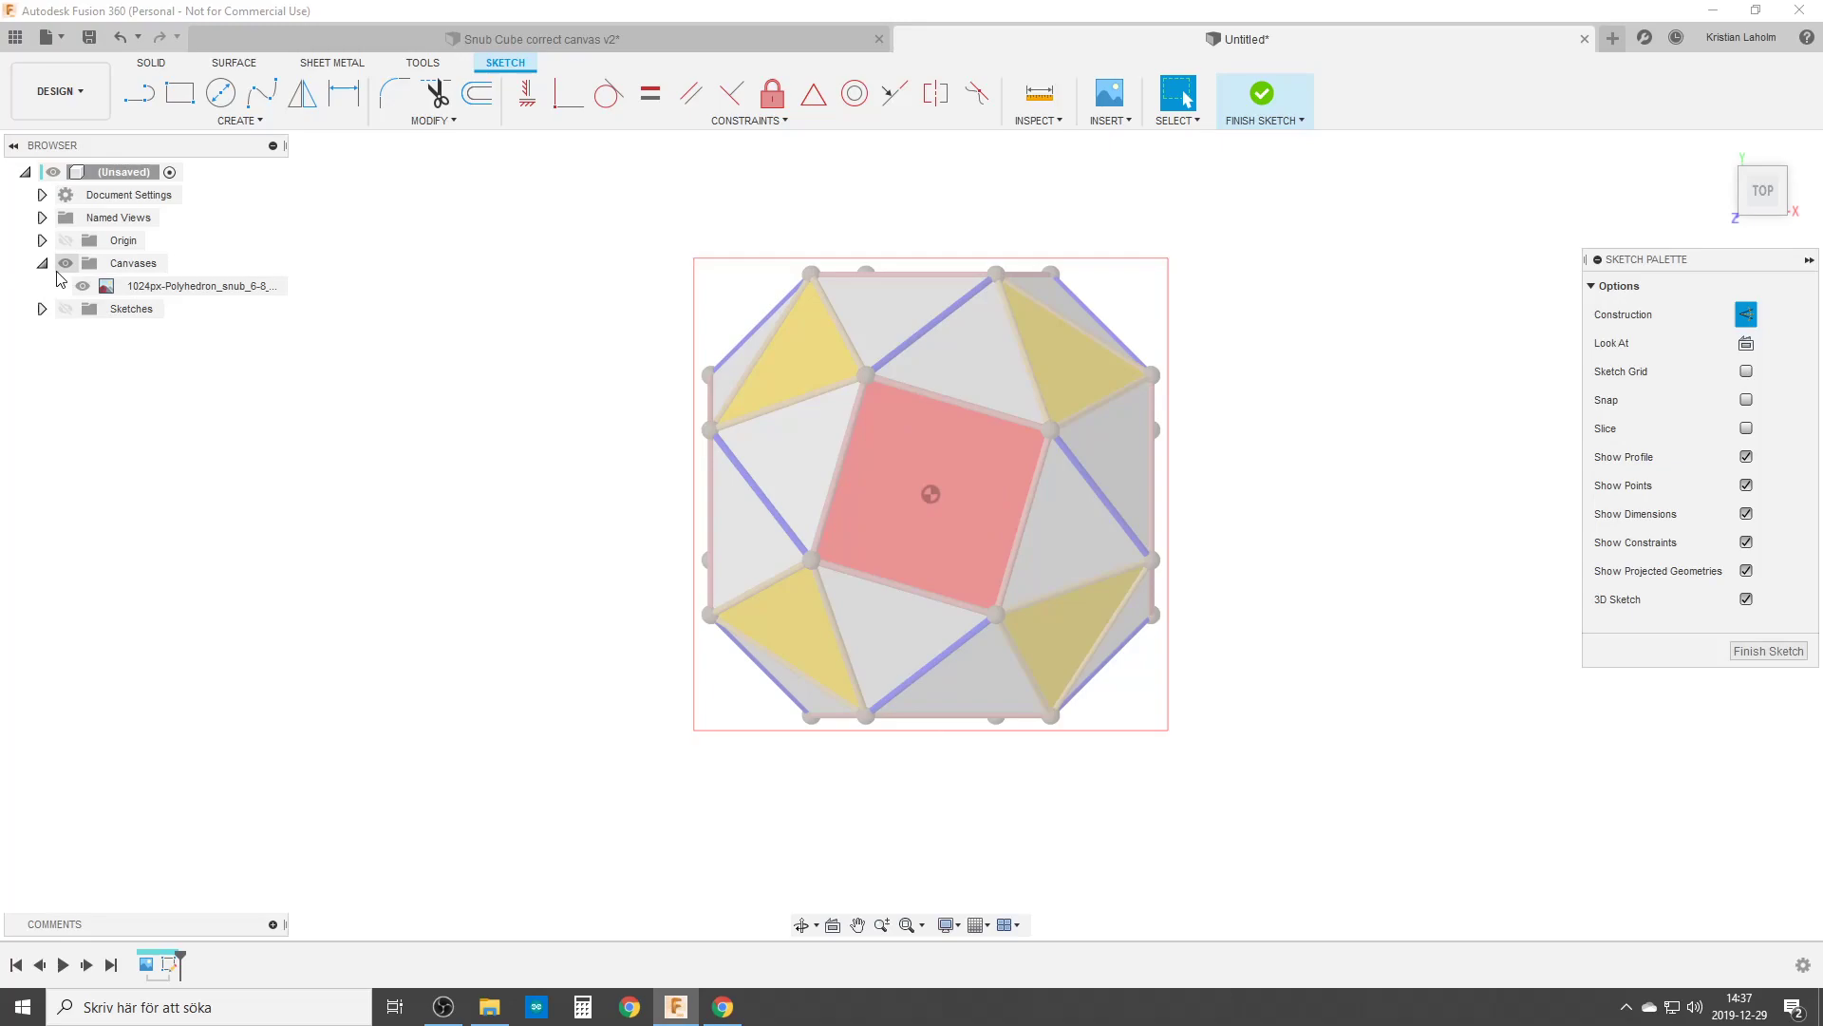
pyautogui.click(42, 263)
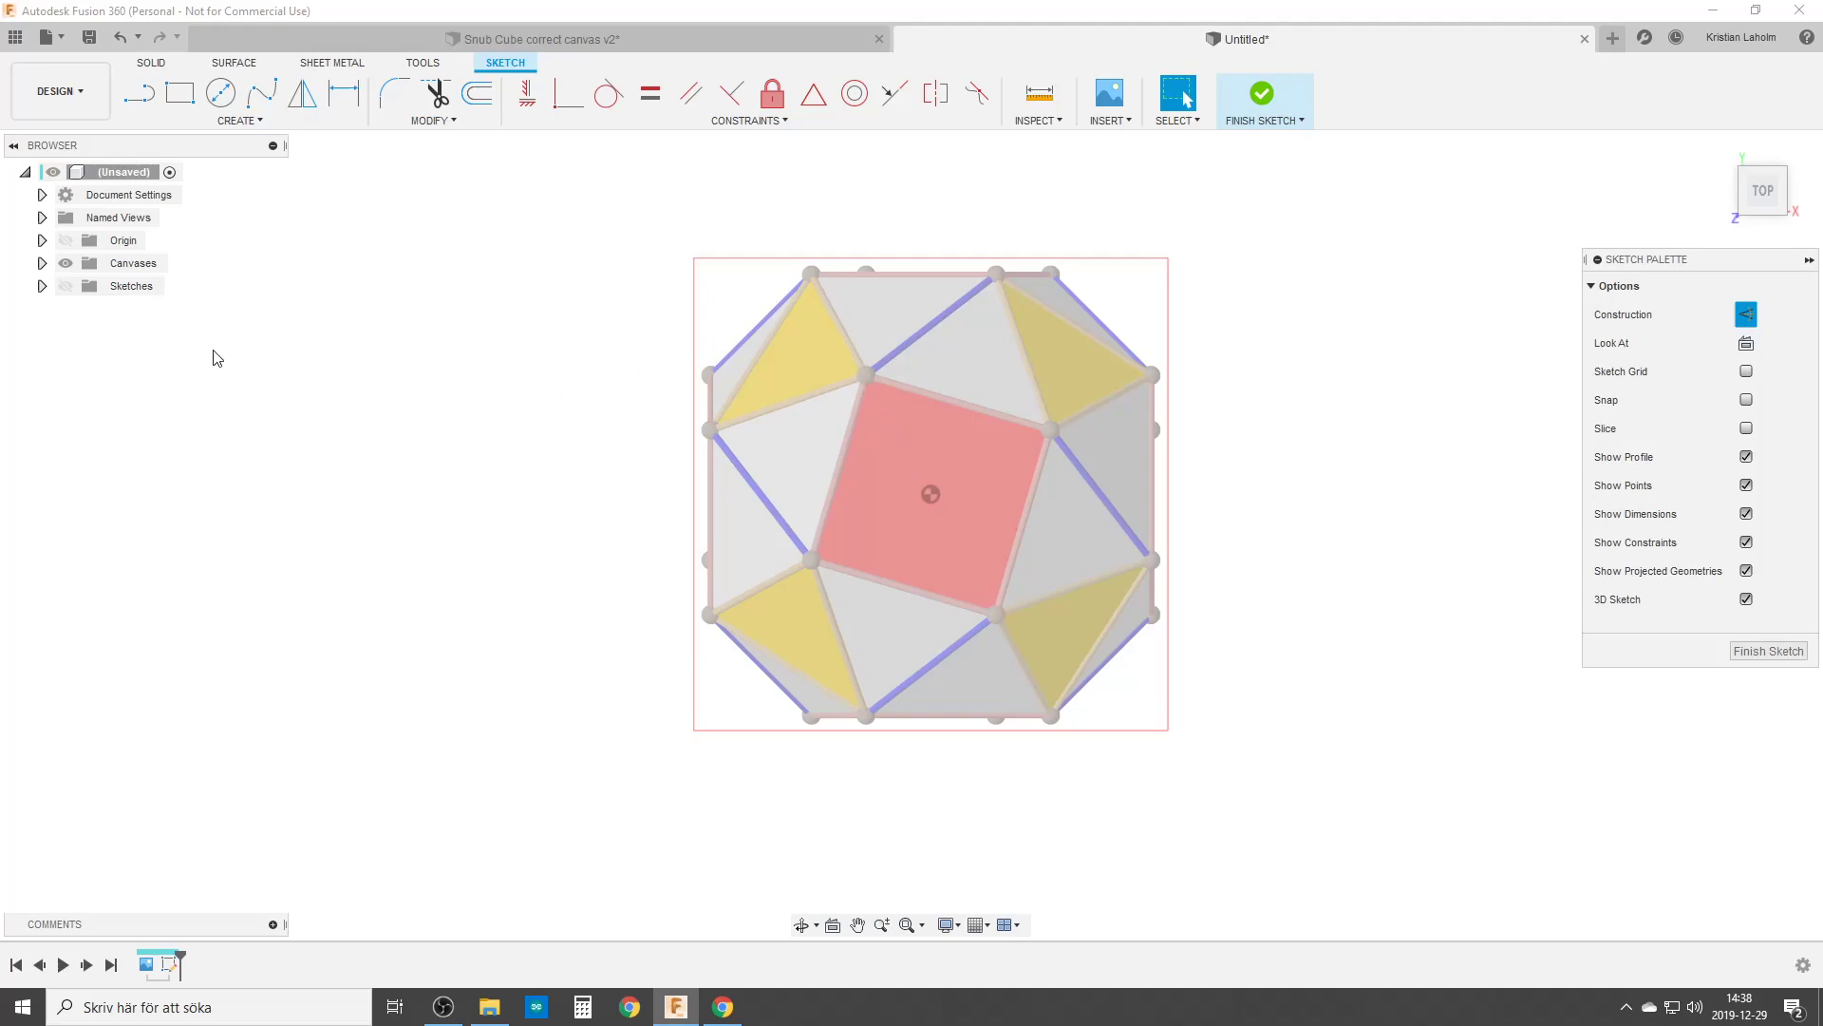
# Show sketches, draw two construction lines from the square corner to the triangle apex, and make them equal.
pyautogui.click(65, 286)
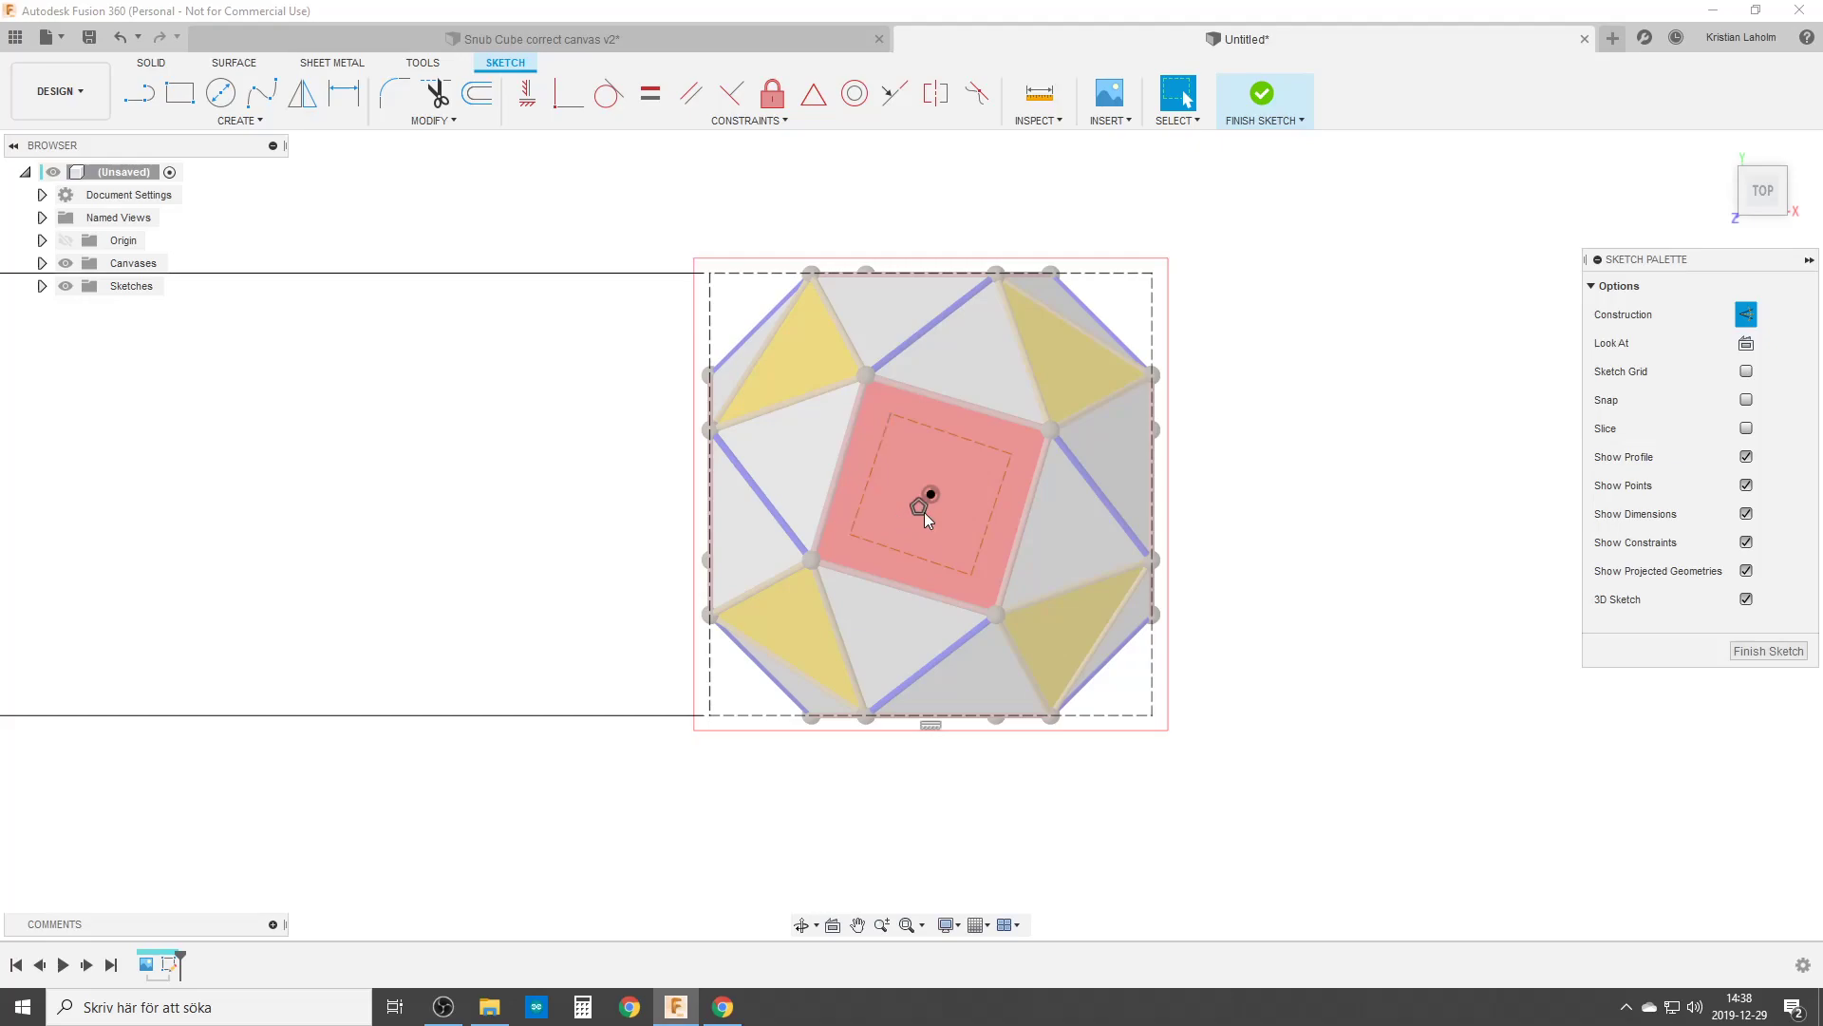
pyautogui.press('l')
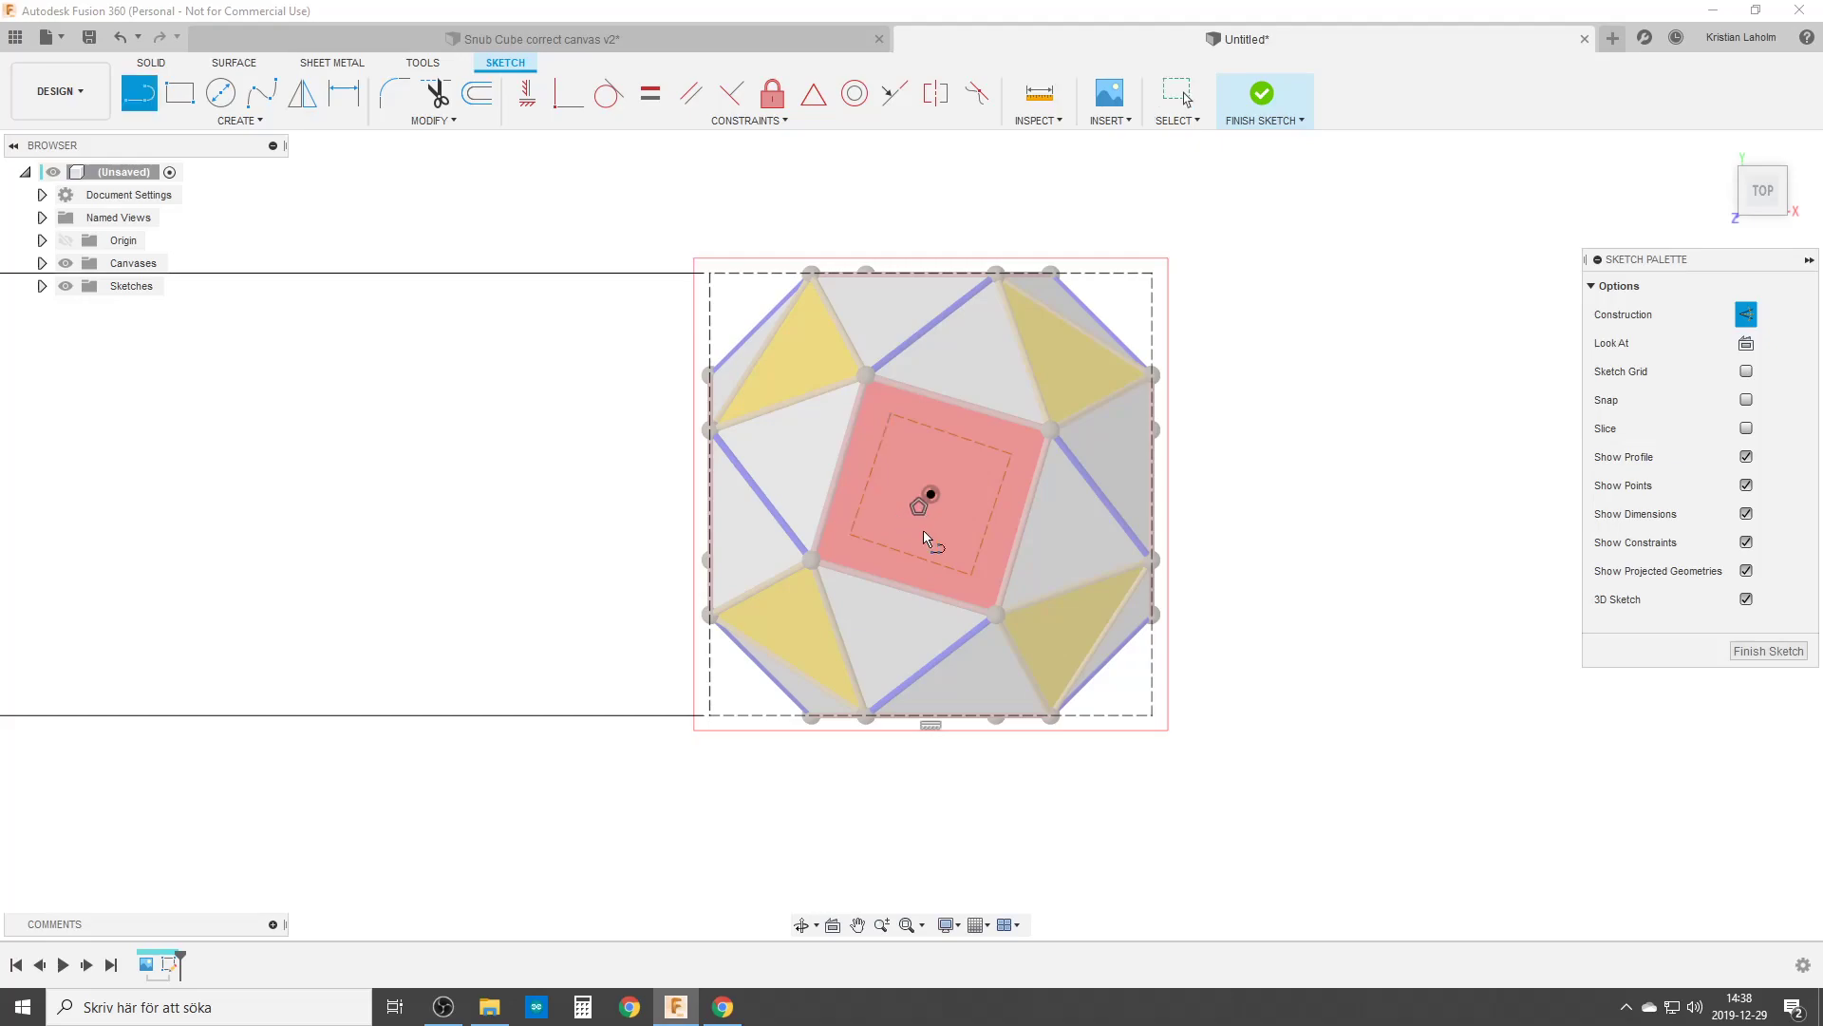
pyautogui.click(1012, 456)
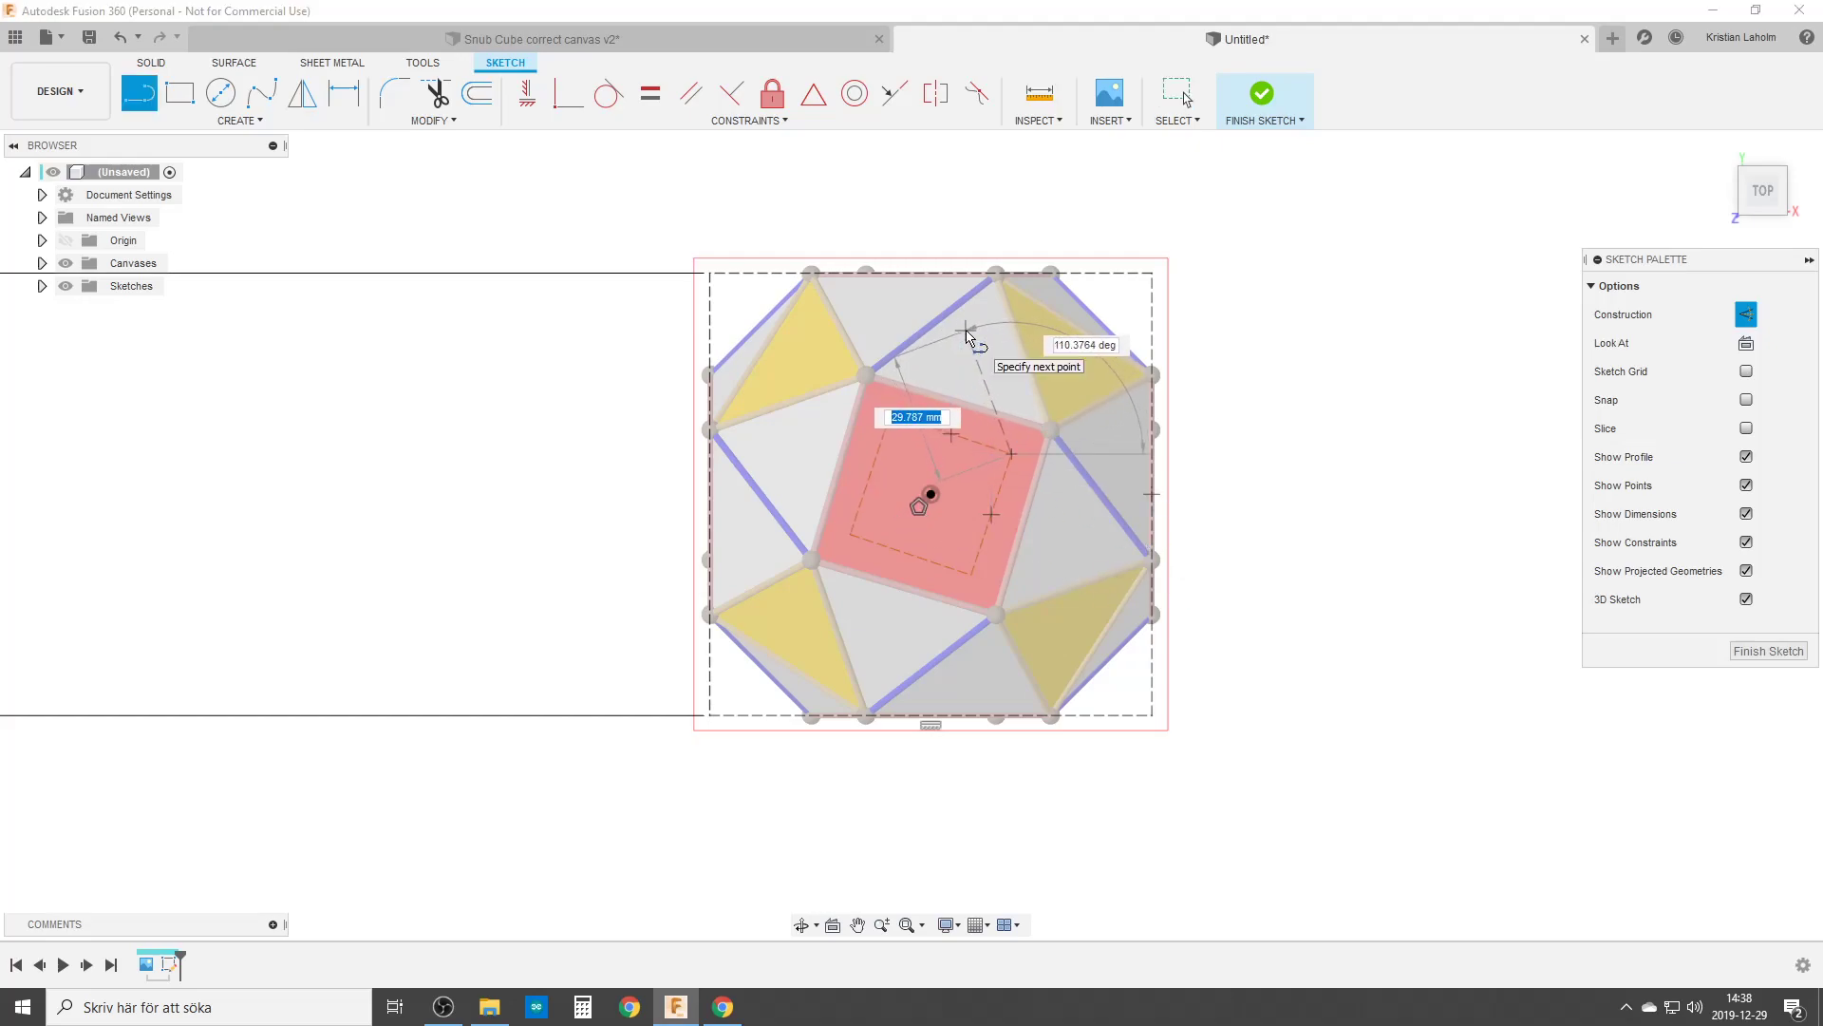
pyautogui.click(966, 329)
pyautogui.doubleClick(892, 415)
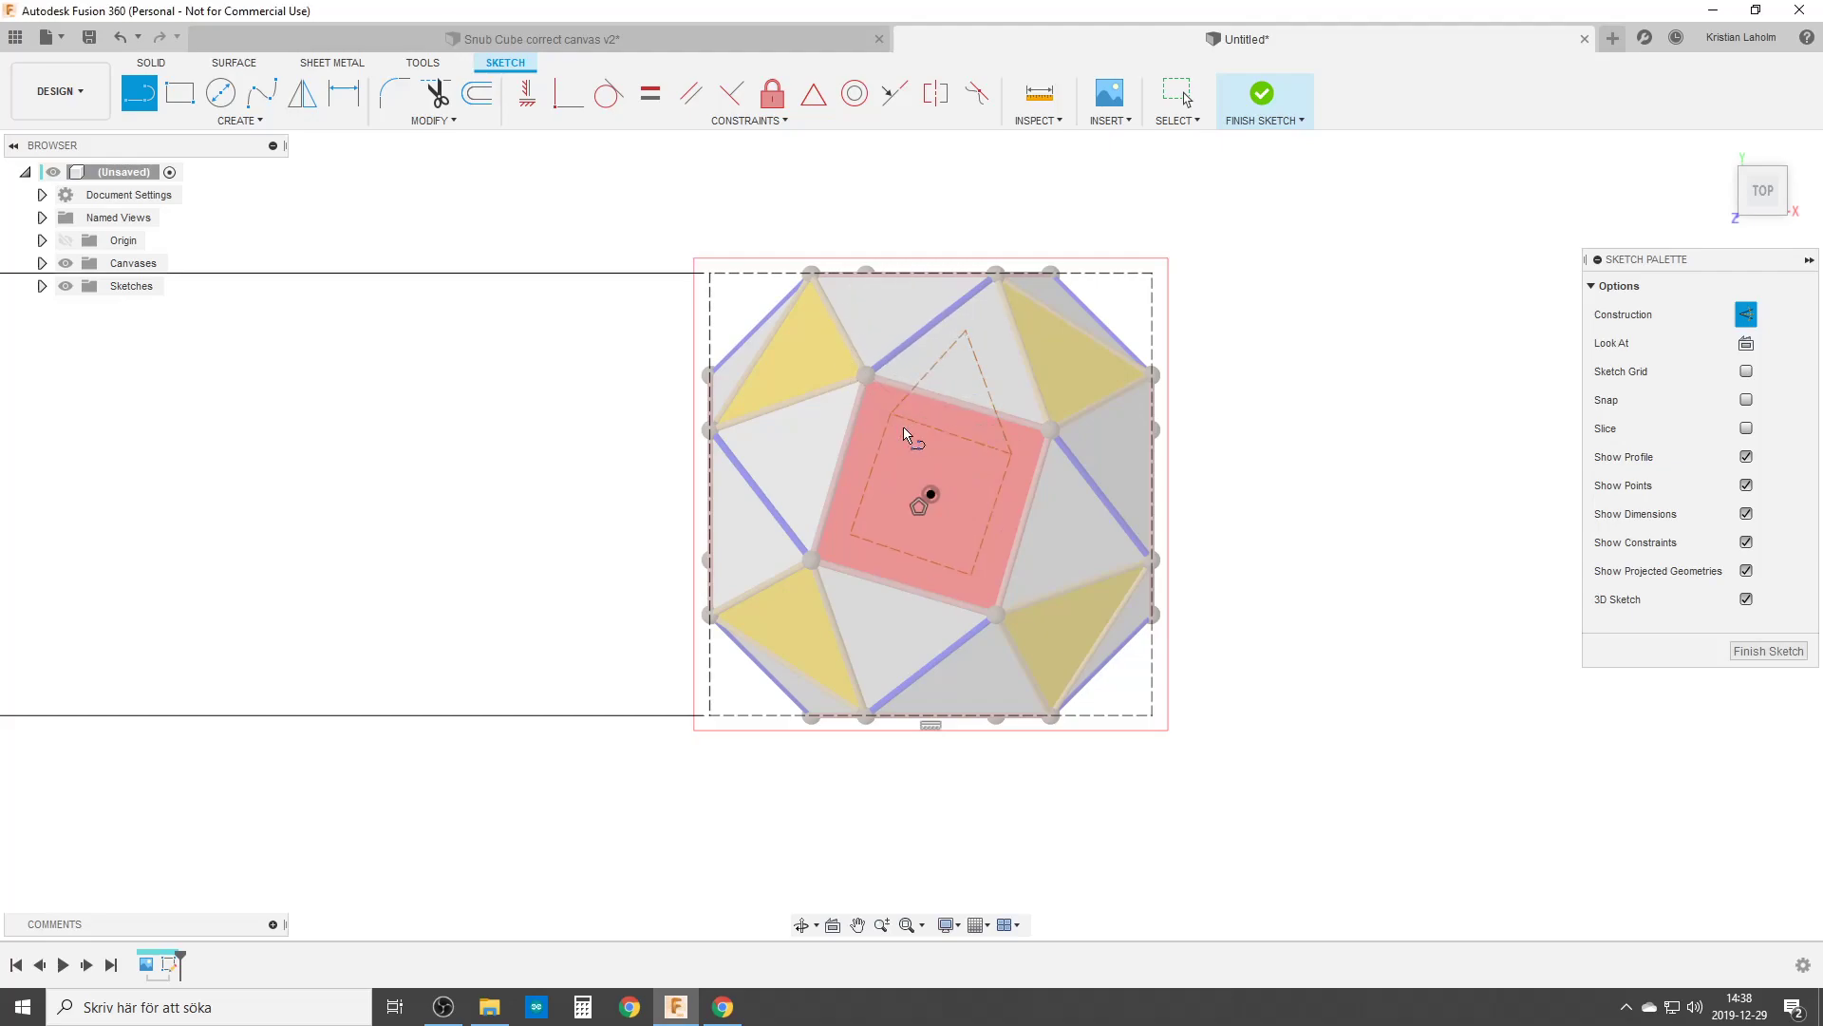
pyautogui.press('Escape')
pyautogui.click(982, 368)
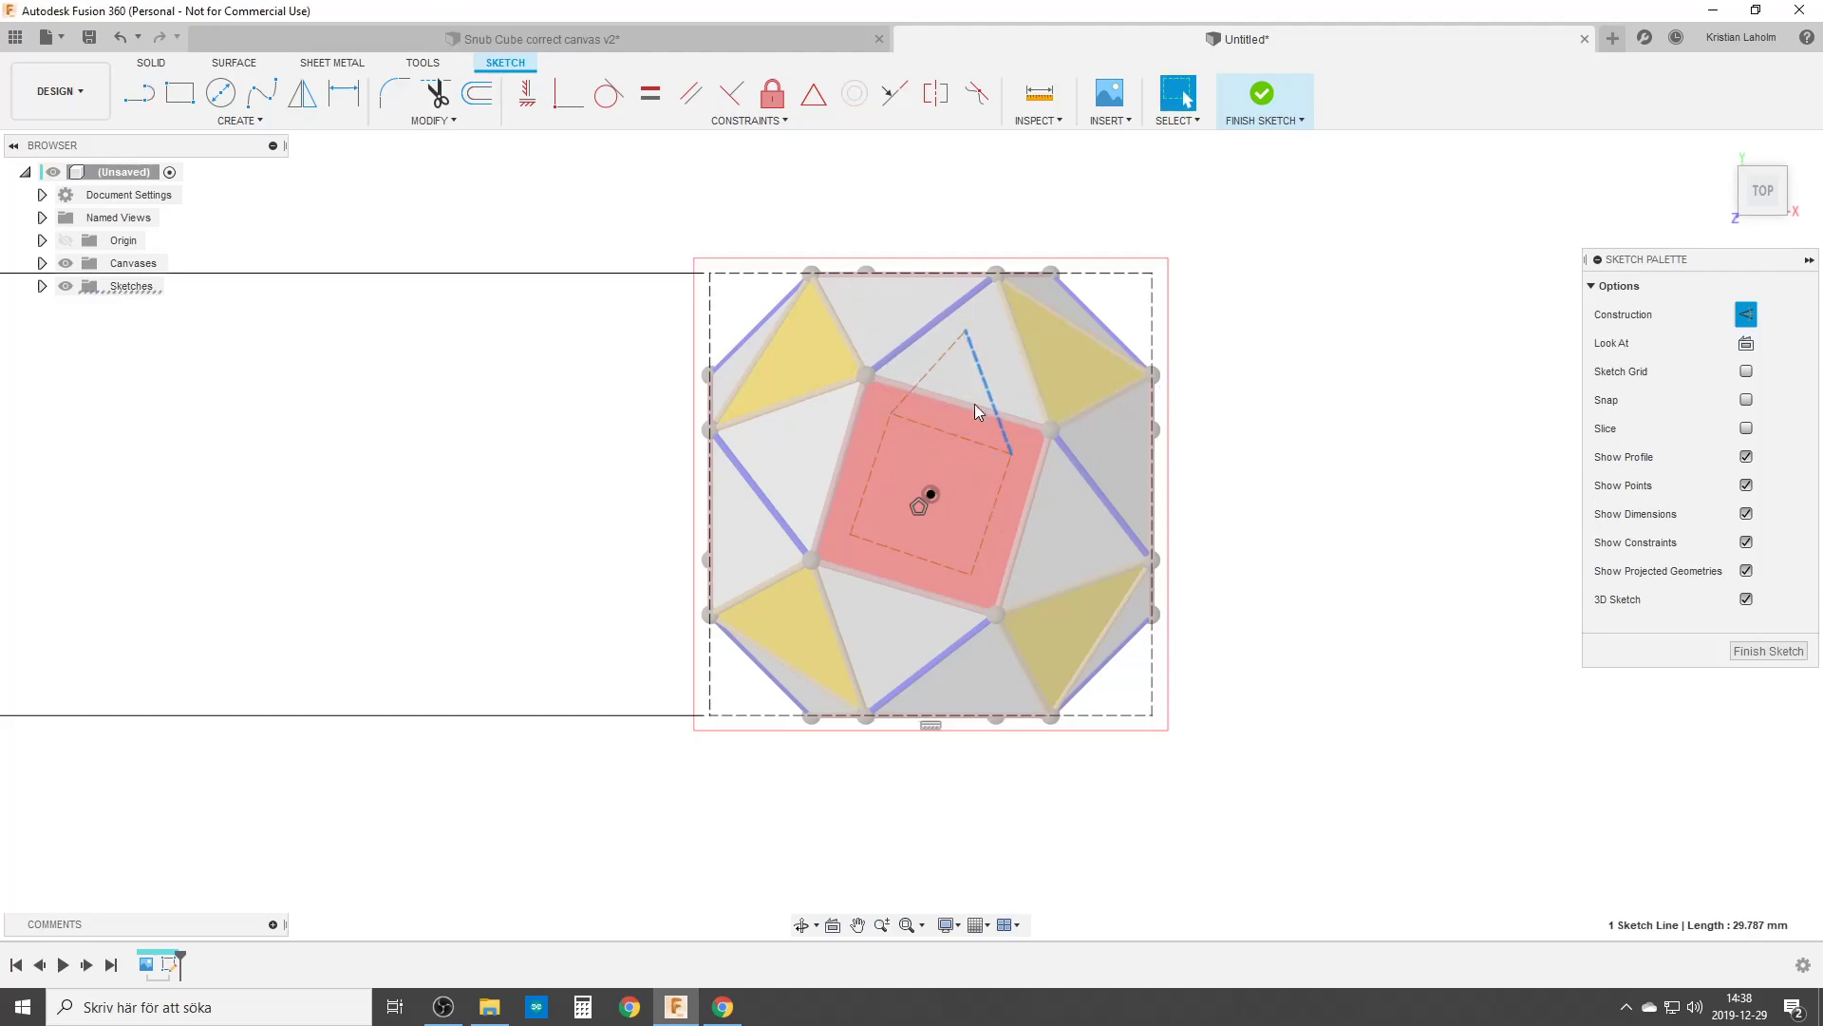
pyautogui.keyDown('shift'); pyautogui.click(932, 368); pyautogui.keyUp('shift')
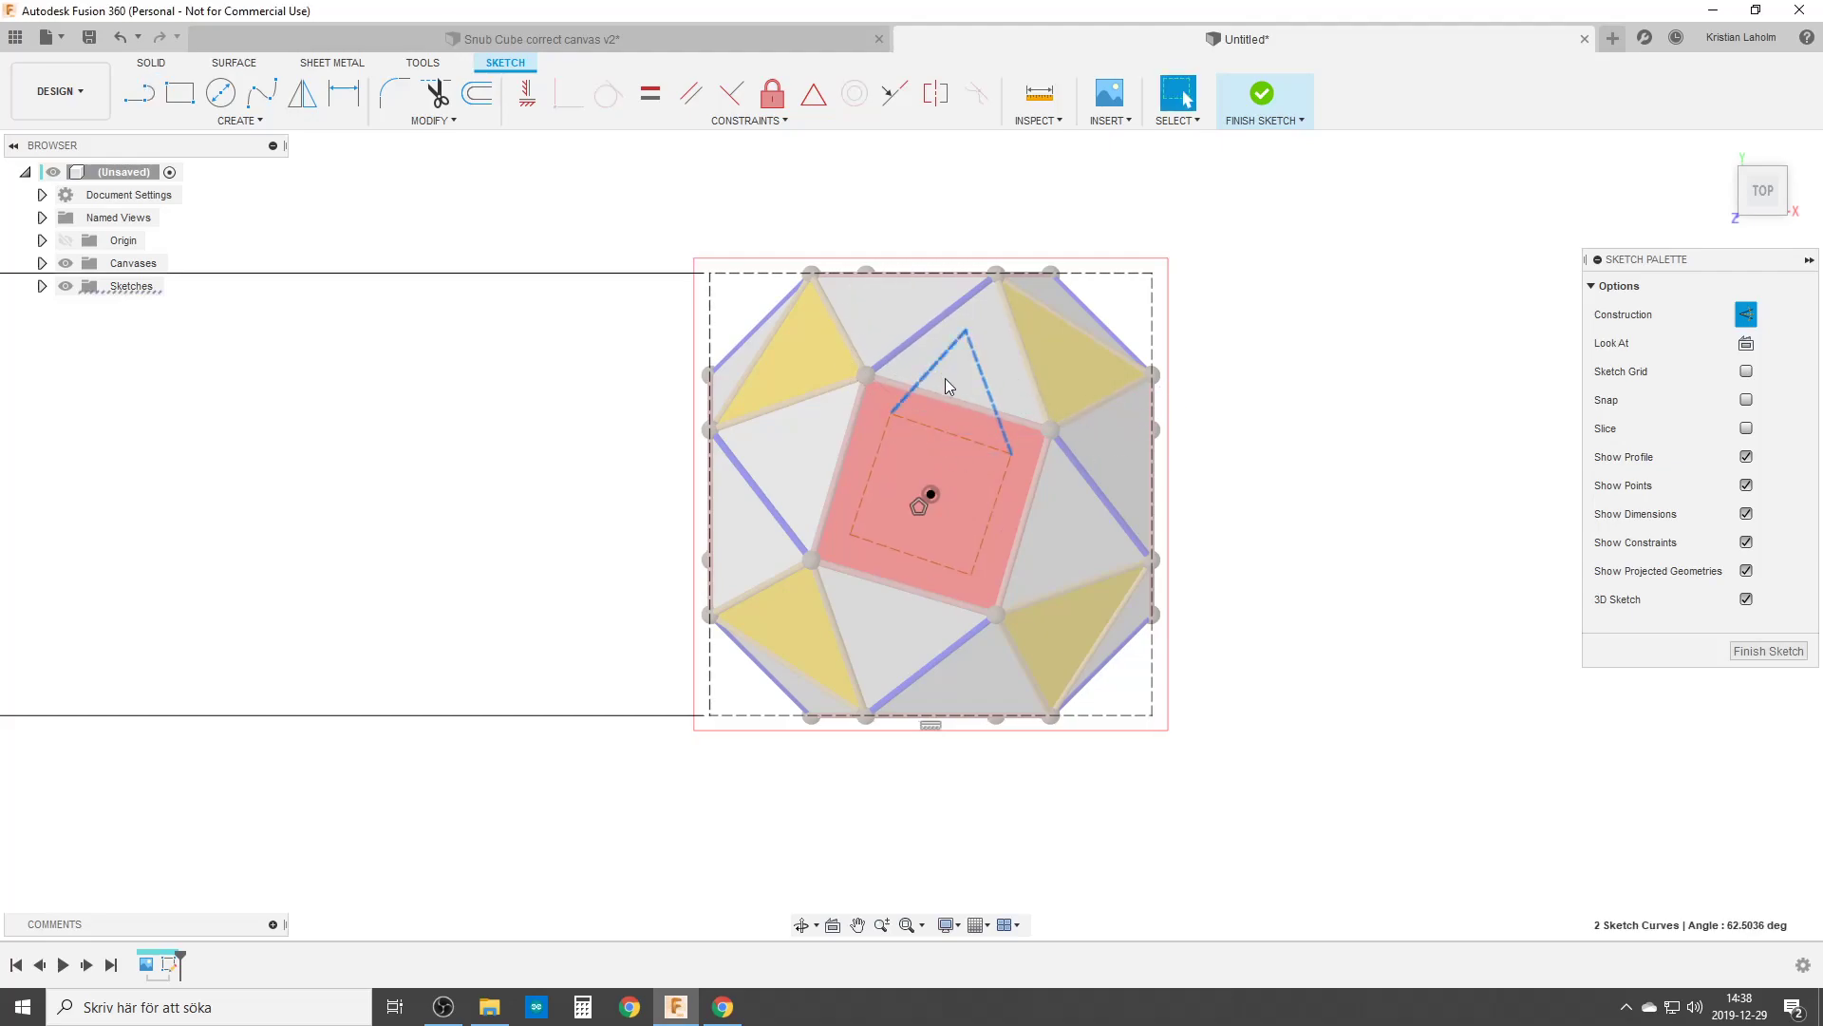
pyautogui.click(650, 93)
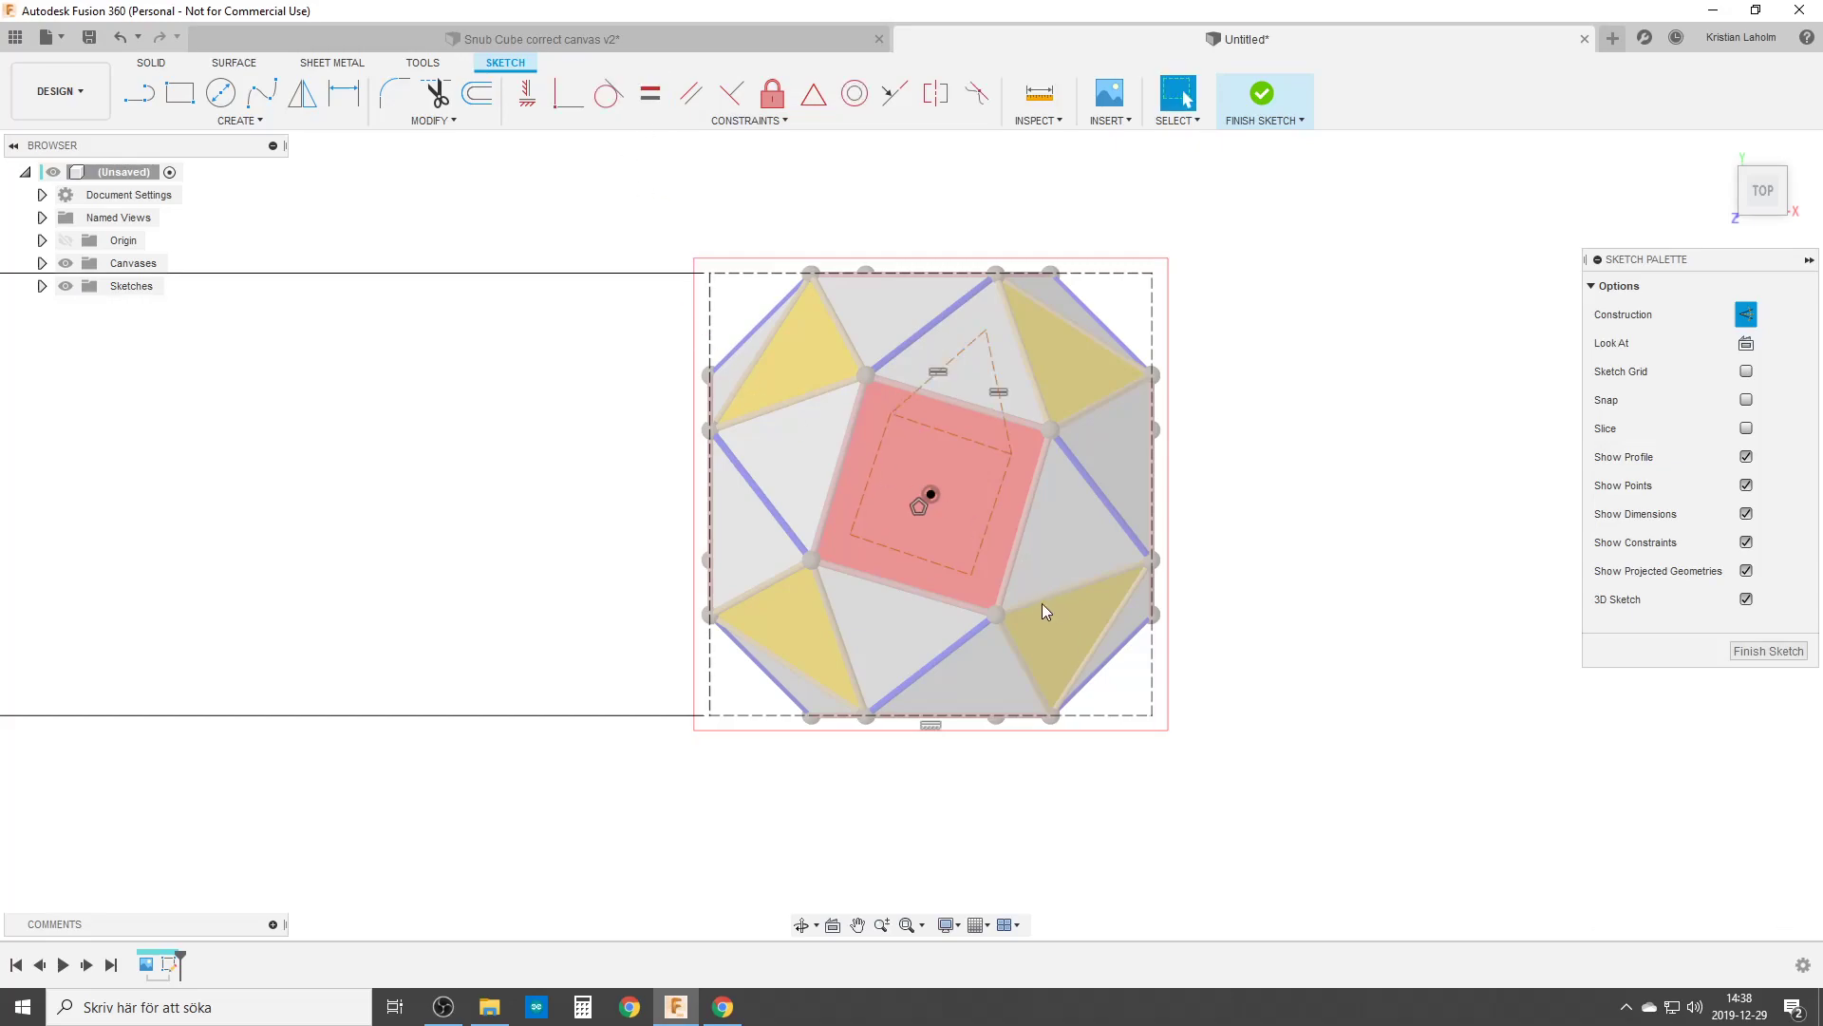
# Draw a line from the square's corner to the triangle apex and make it vertical.
pyautogui.press('l')
pyautogui.click(970, 574)
pyautogui.click(979, 343)
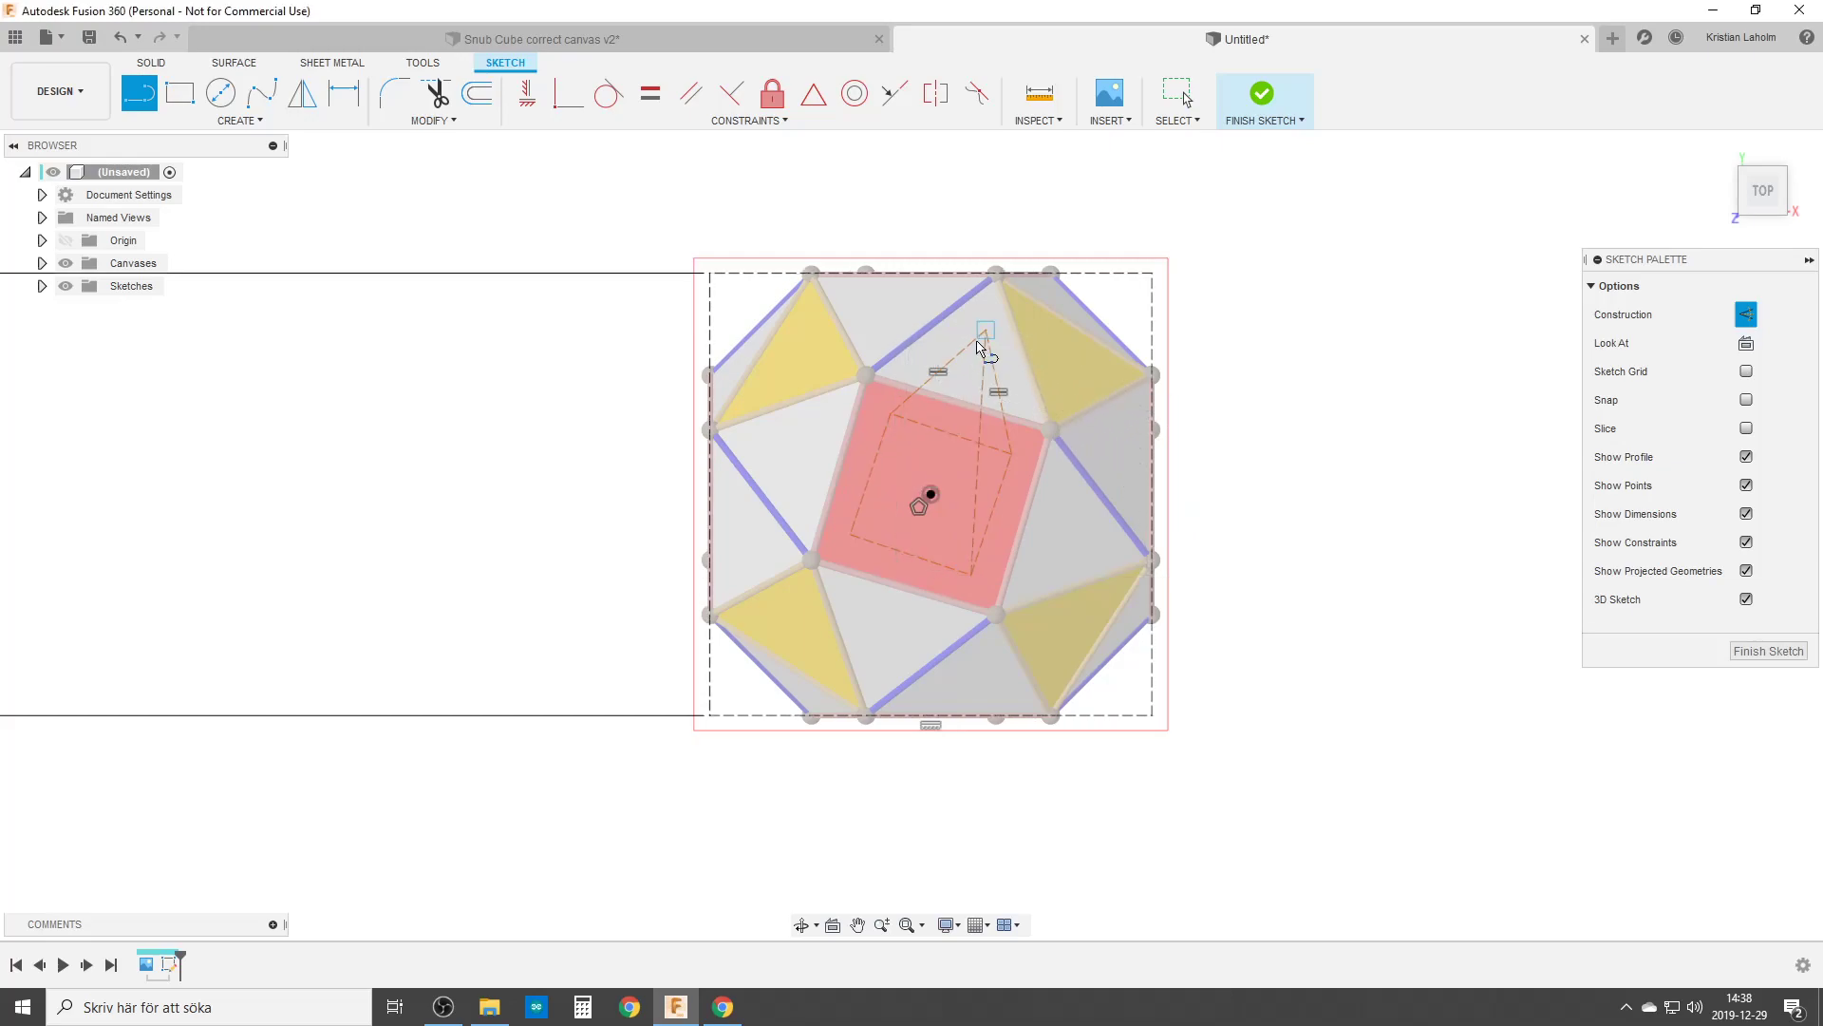
pyautogui.press('Escape')
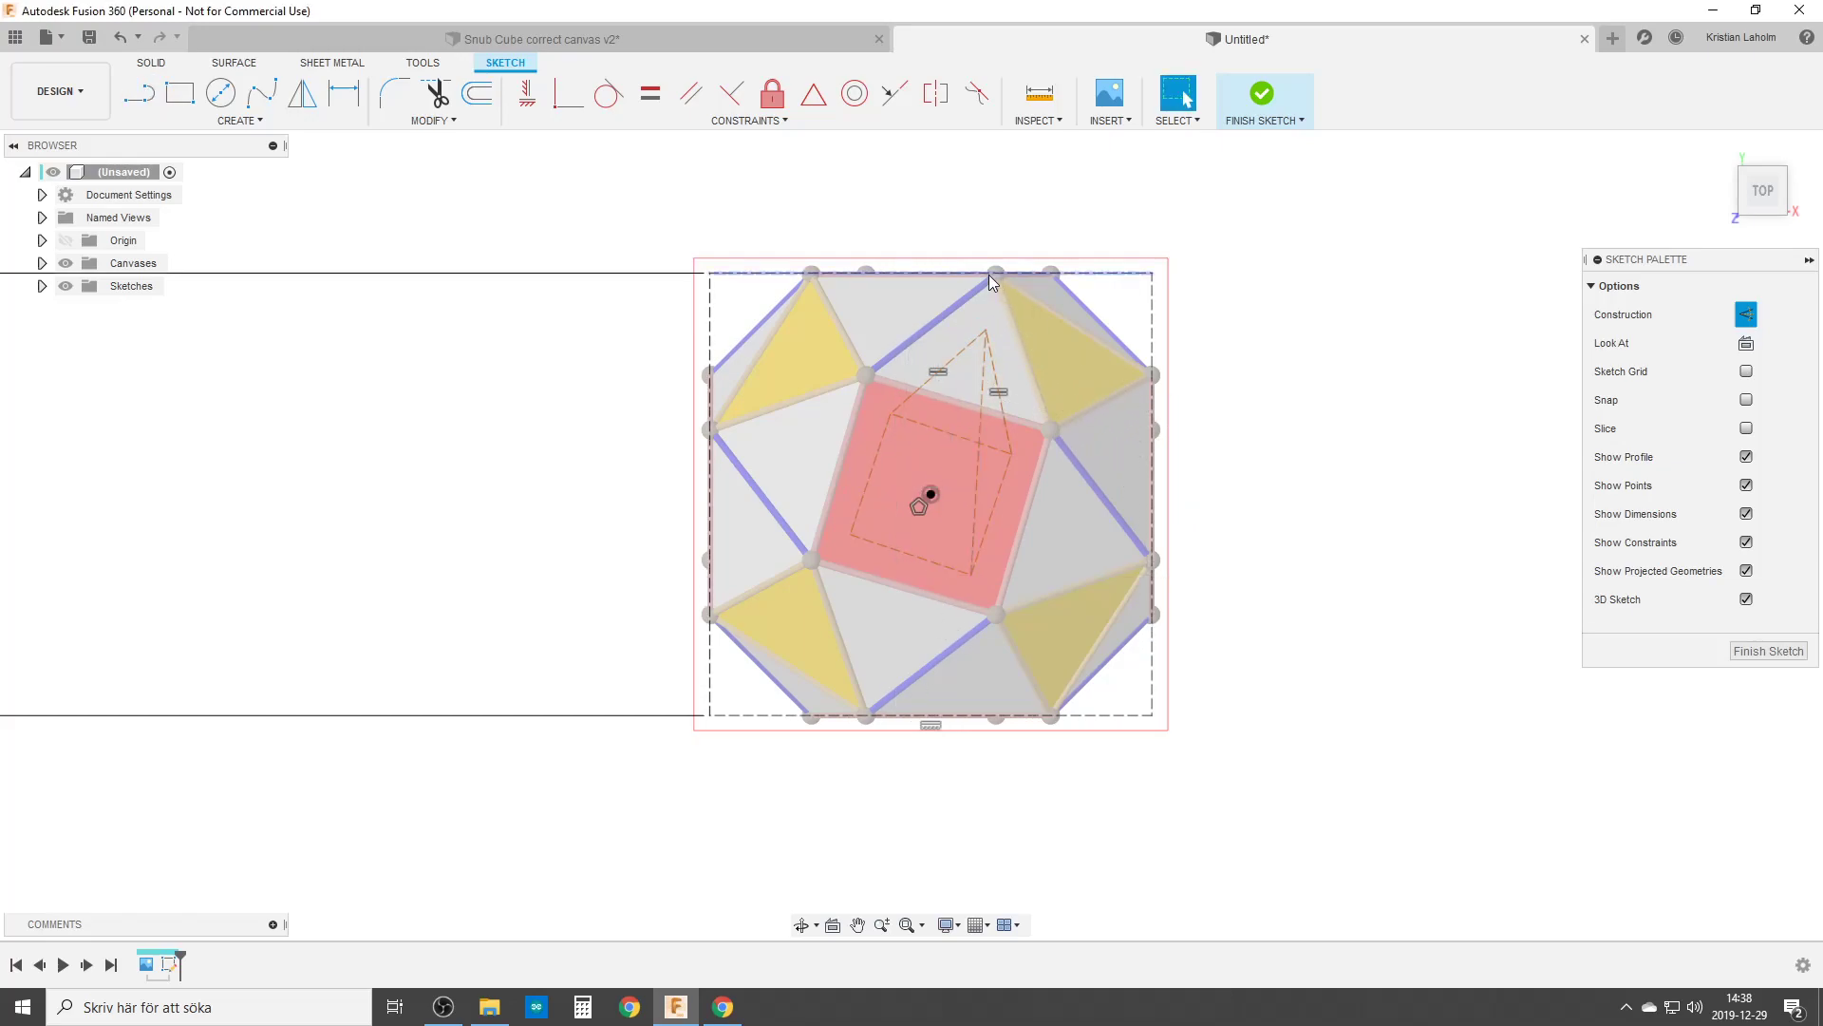
pyautogui.click(982, 423)
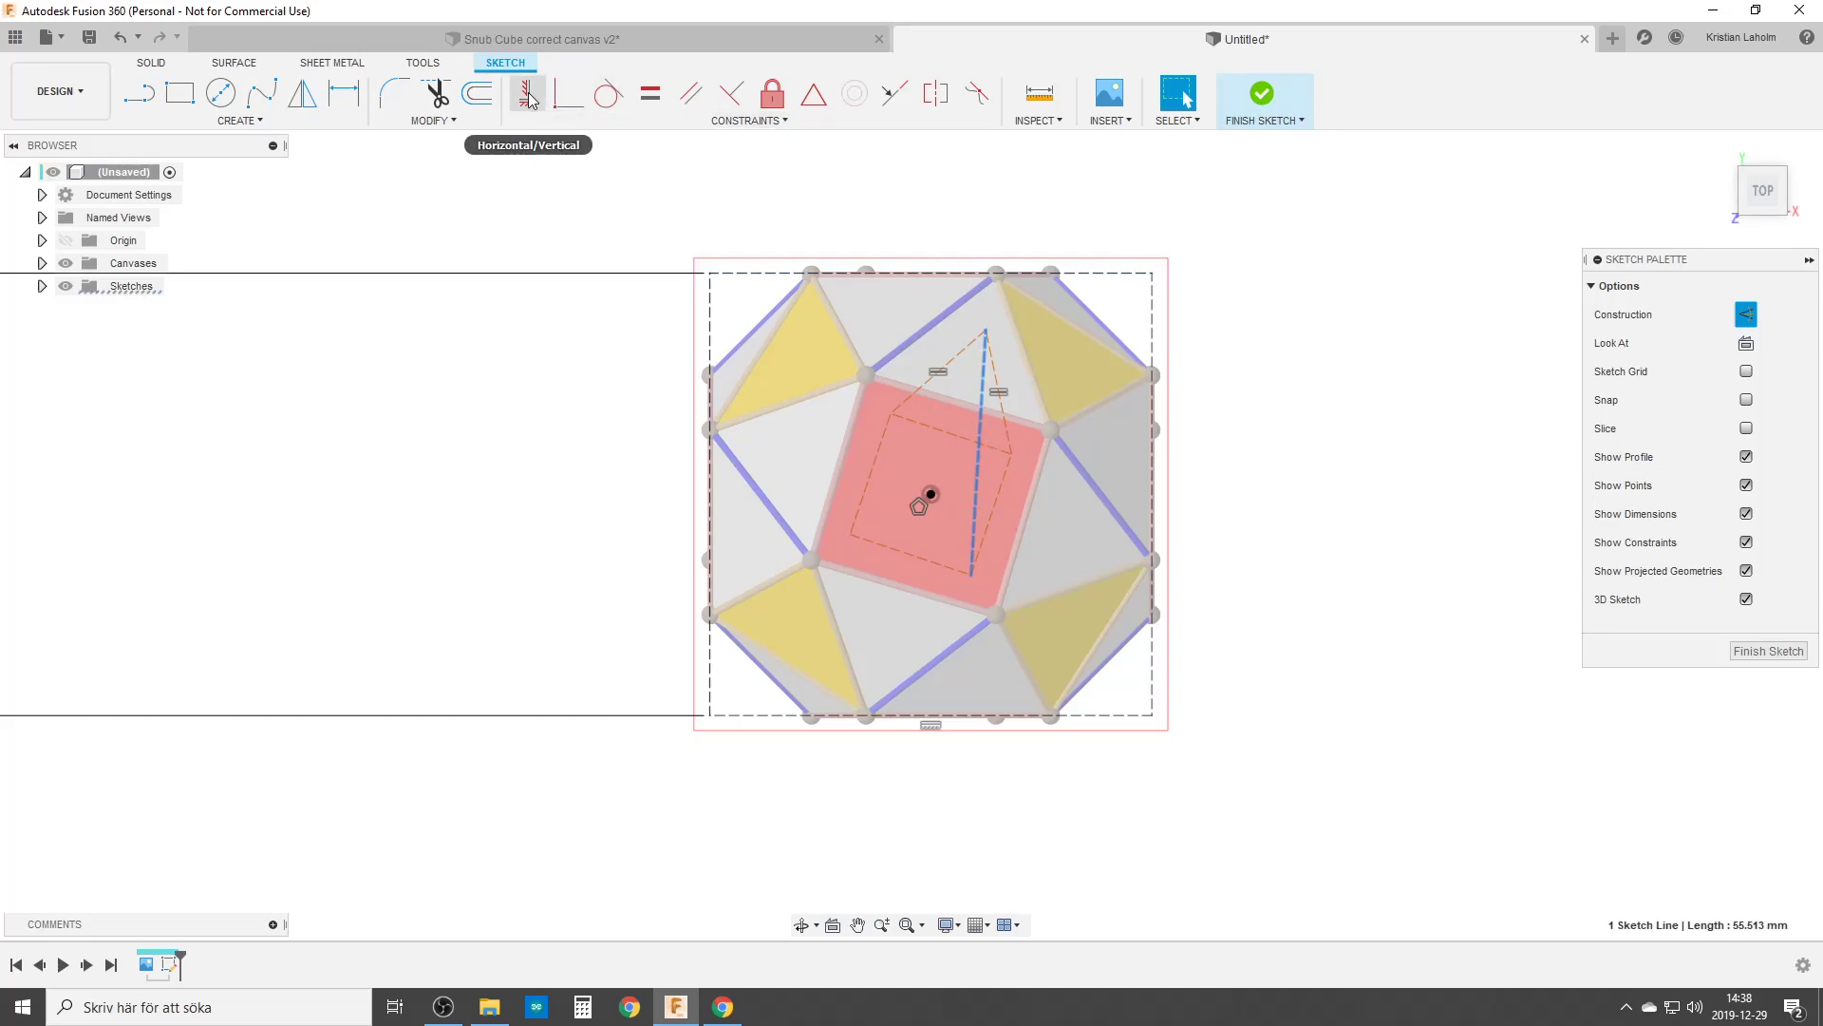
pyautogui.click(529, 99)
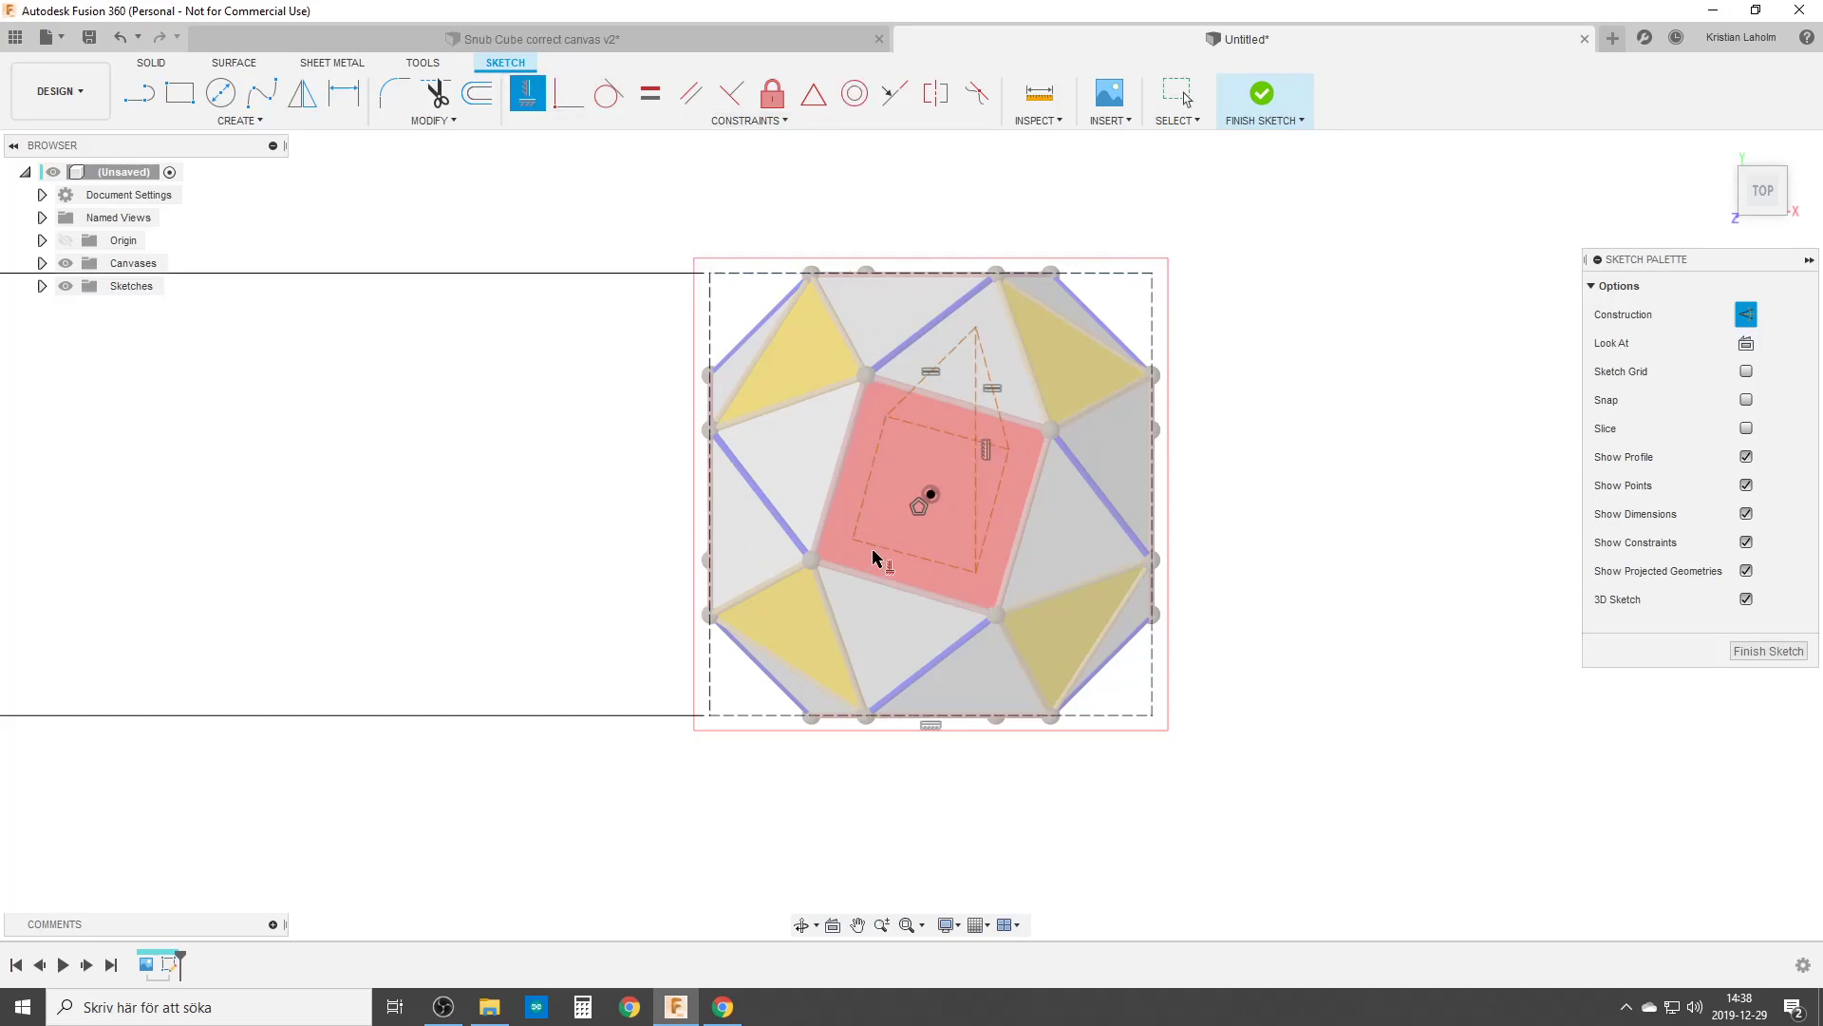
pyautogui.press('Escape')
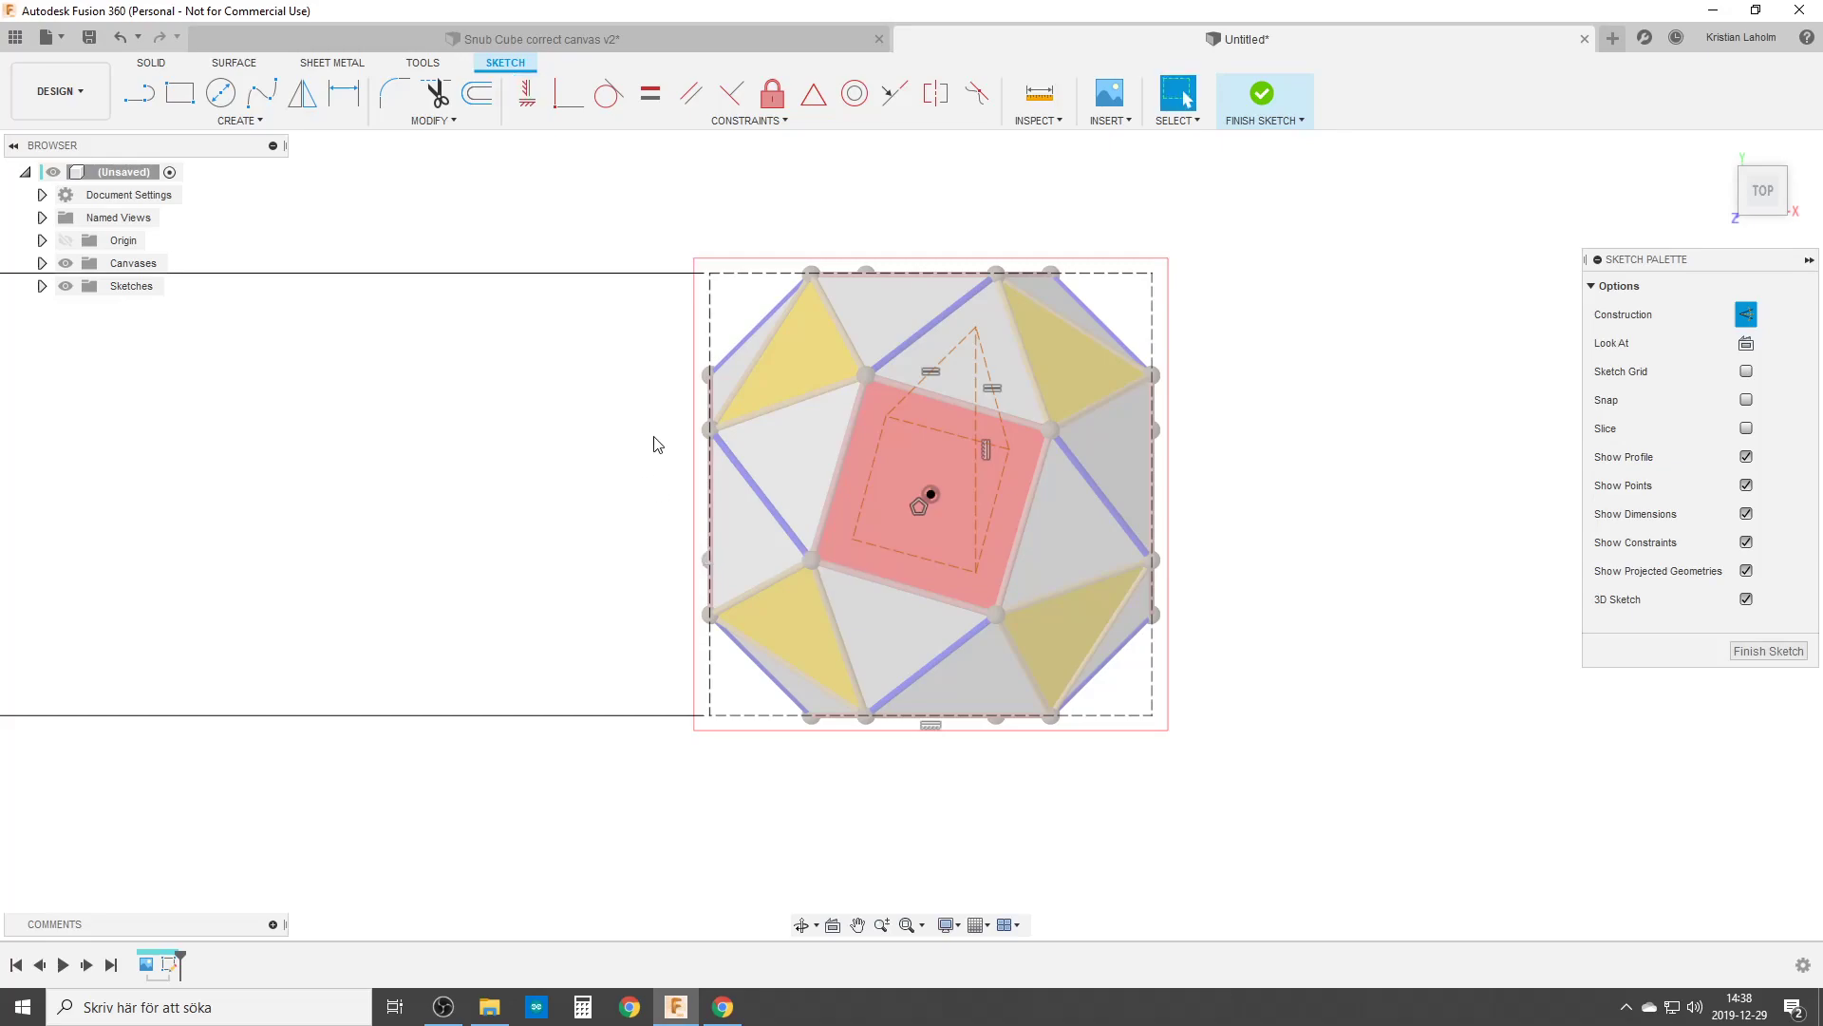
# Draw a diagonal line toward the top-left triangle, then undo it as misplaced.
pyautogui.press('l')
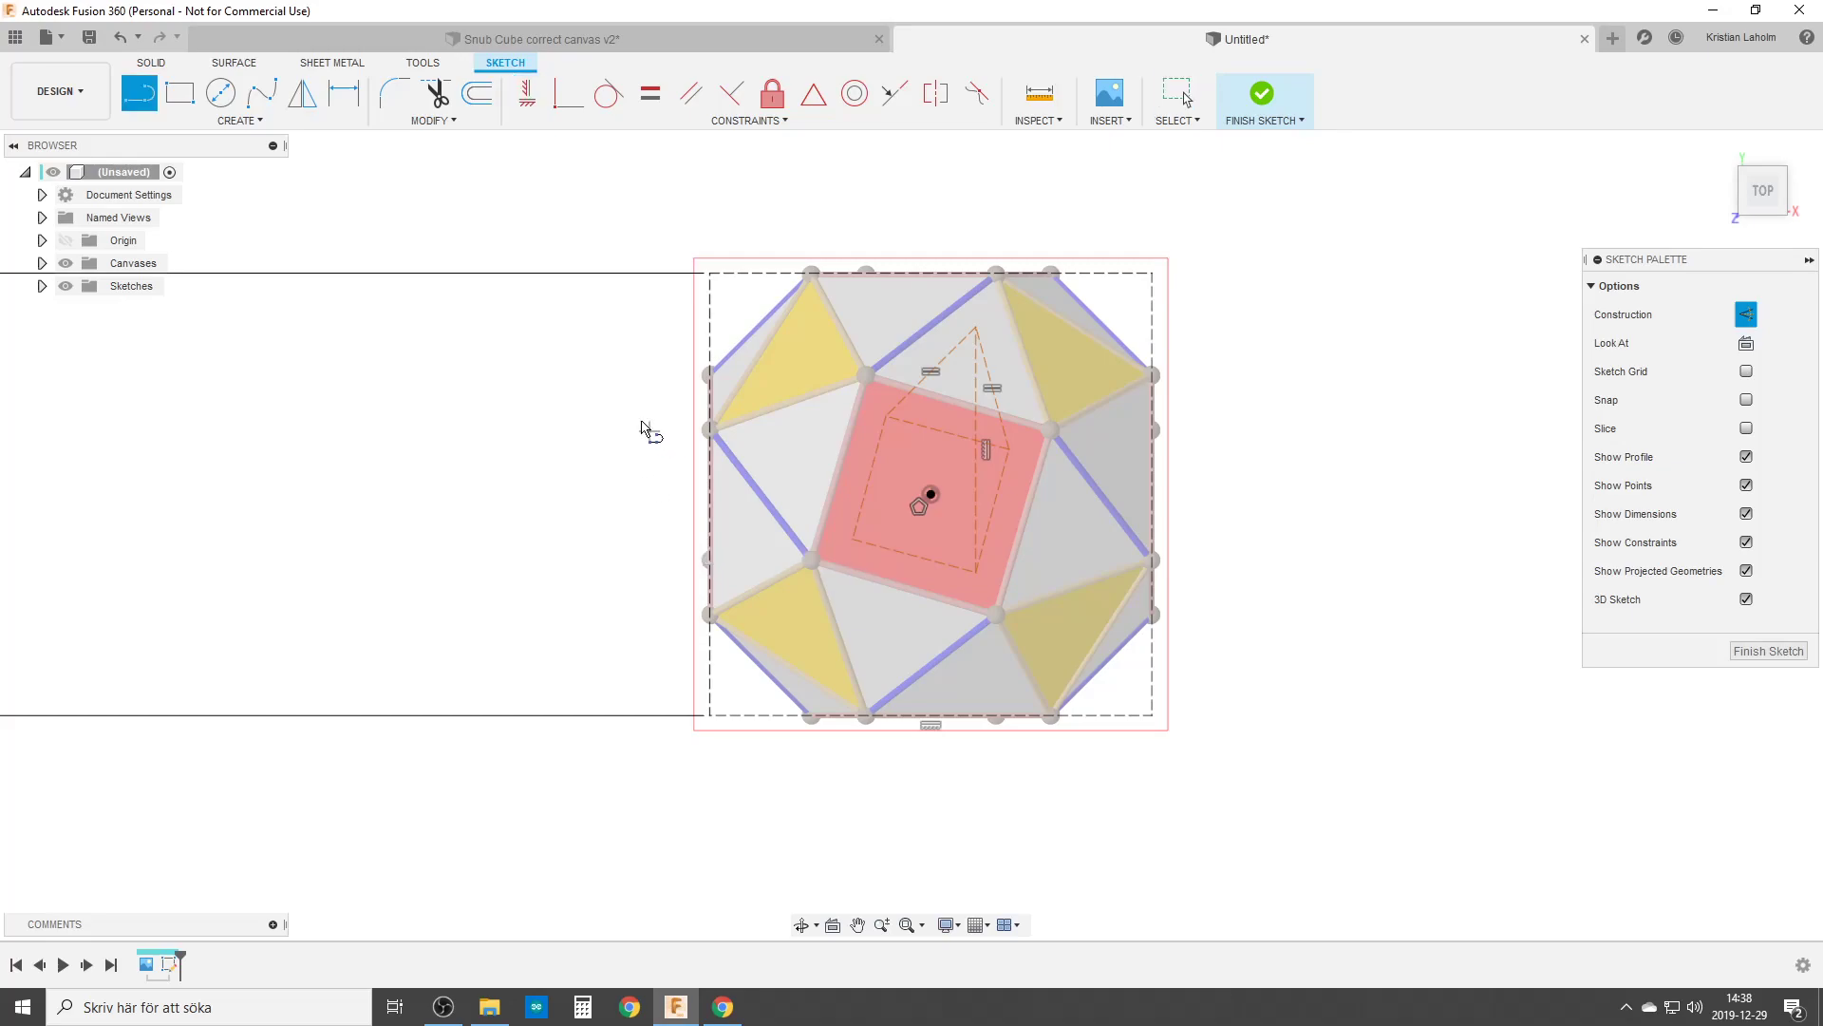
pyautogui.click(974, 568)
pyautogui.click(806, 338)
pyautogui.press('Escape')
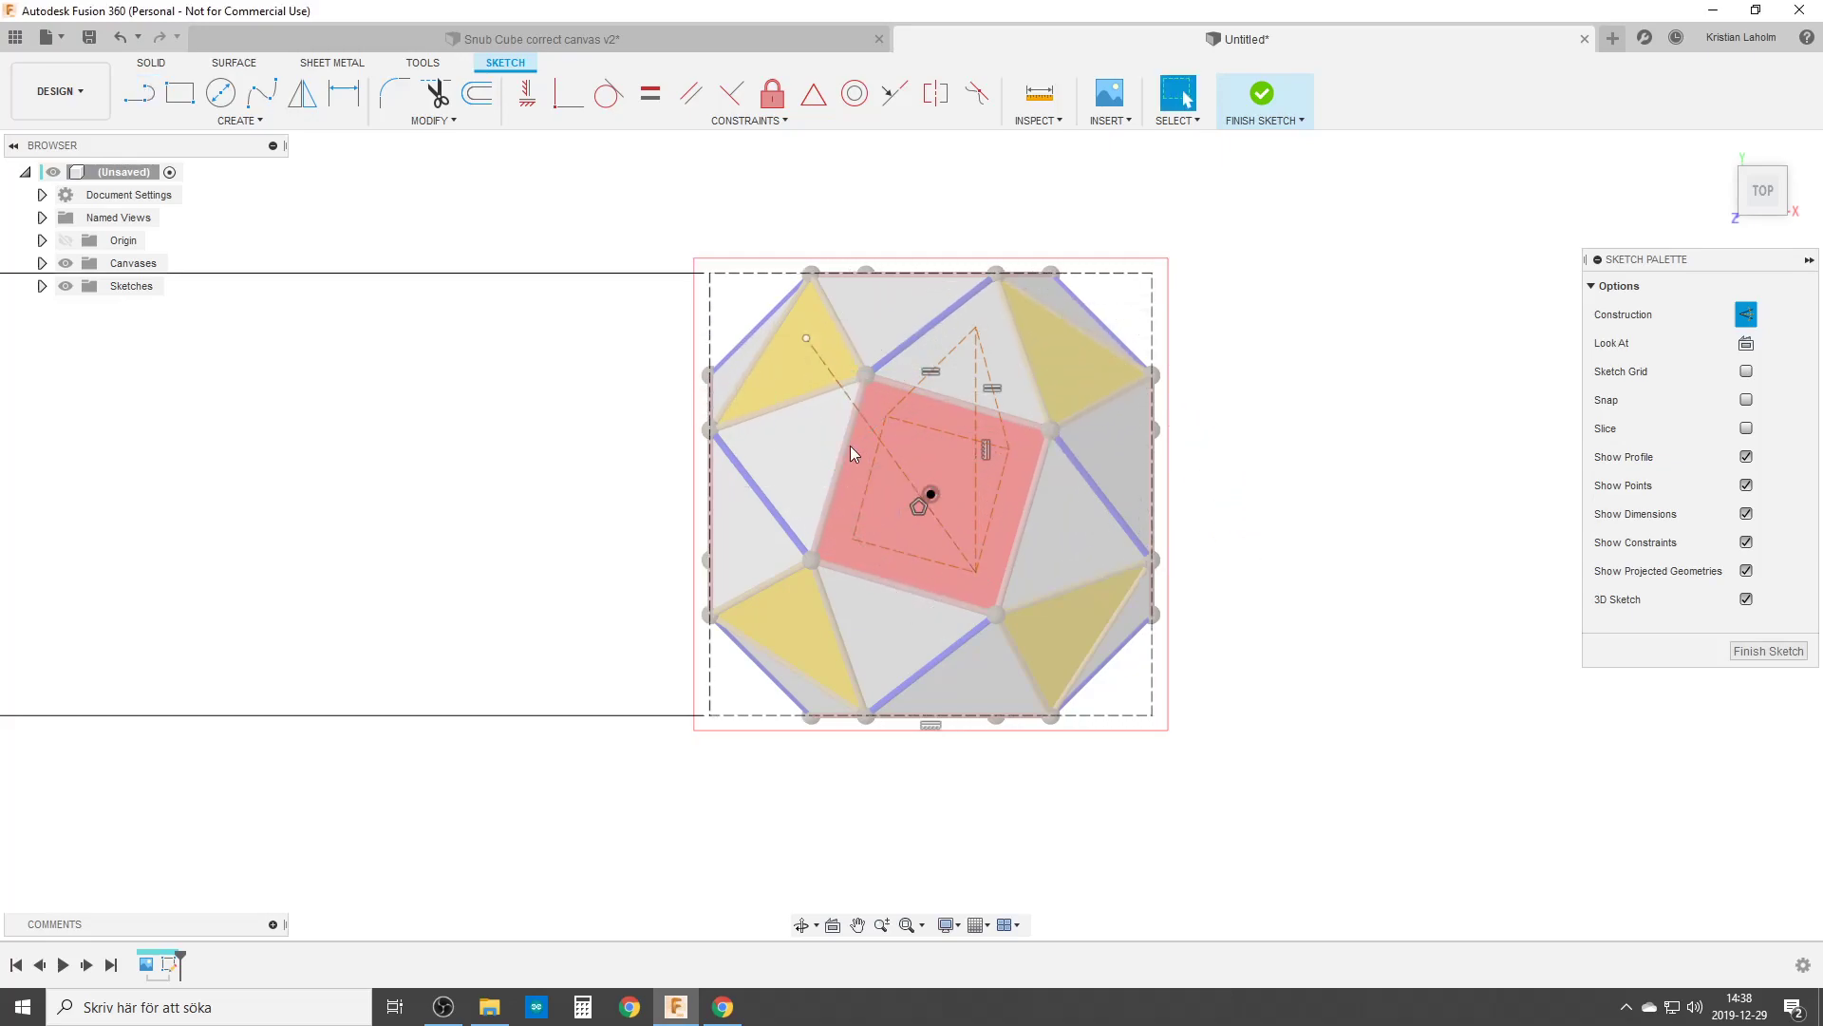
pyautogui.click(849, 391)
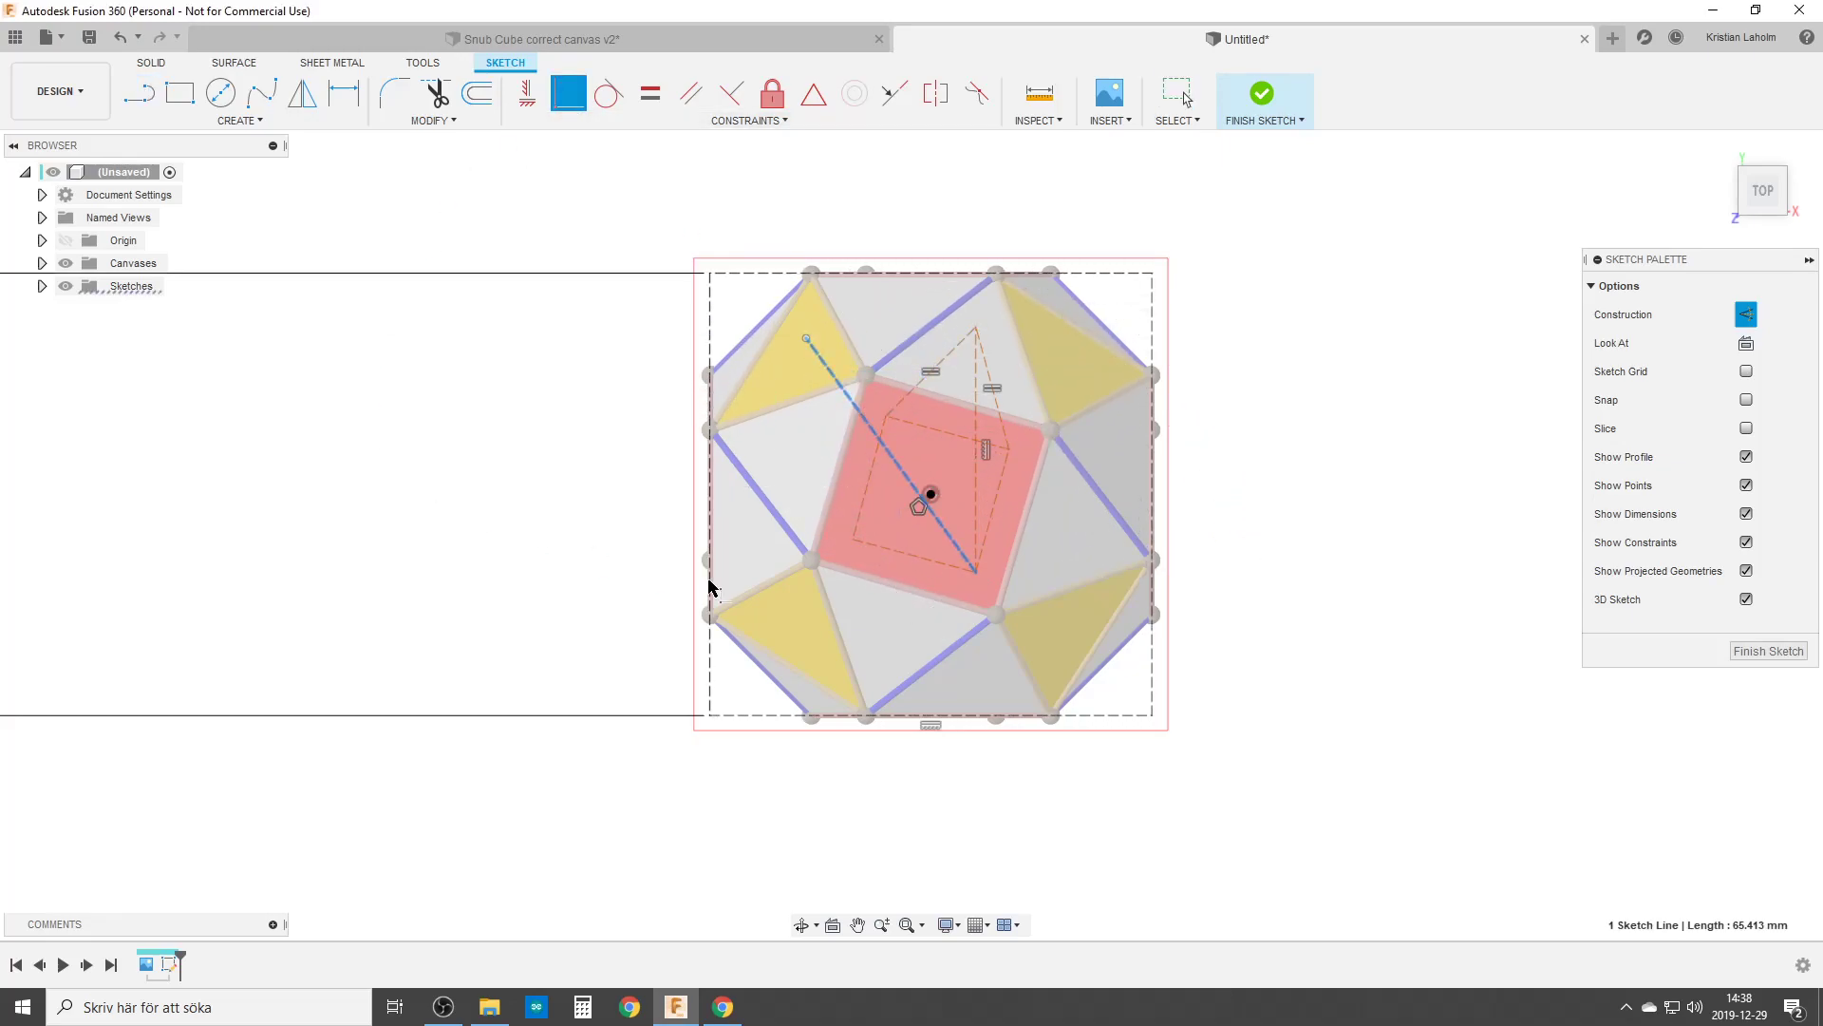
pyautogui.hotkey('ctrl', 'z')
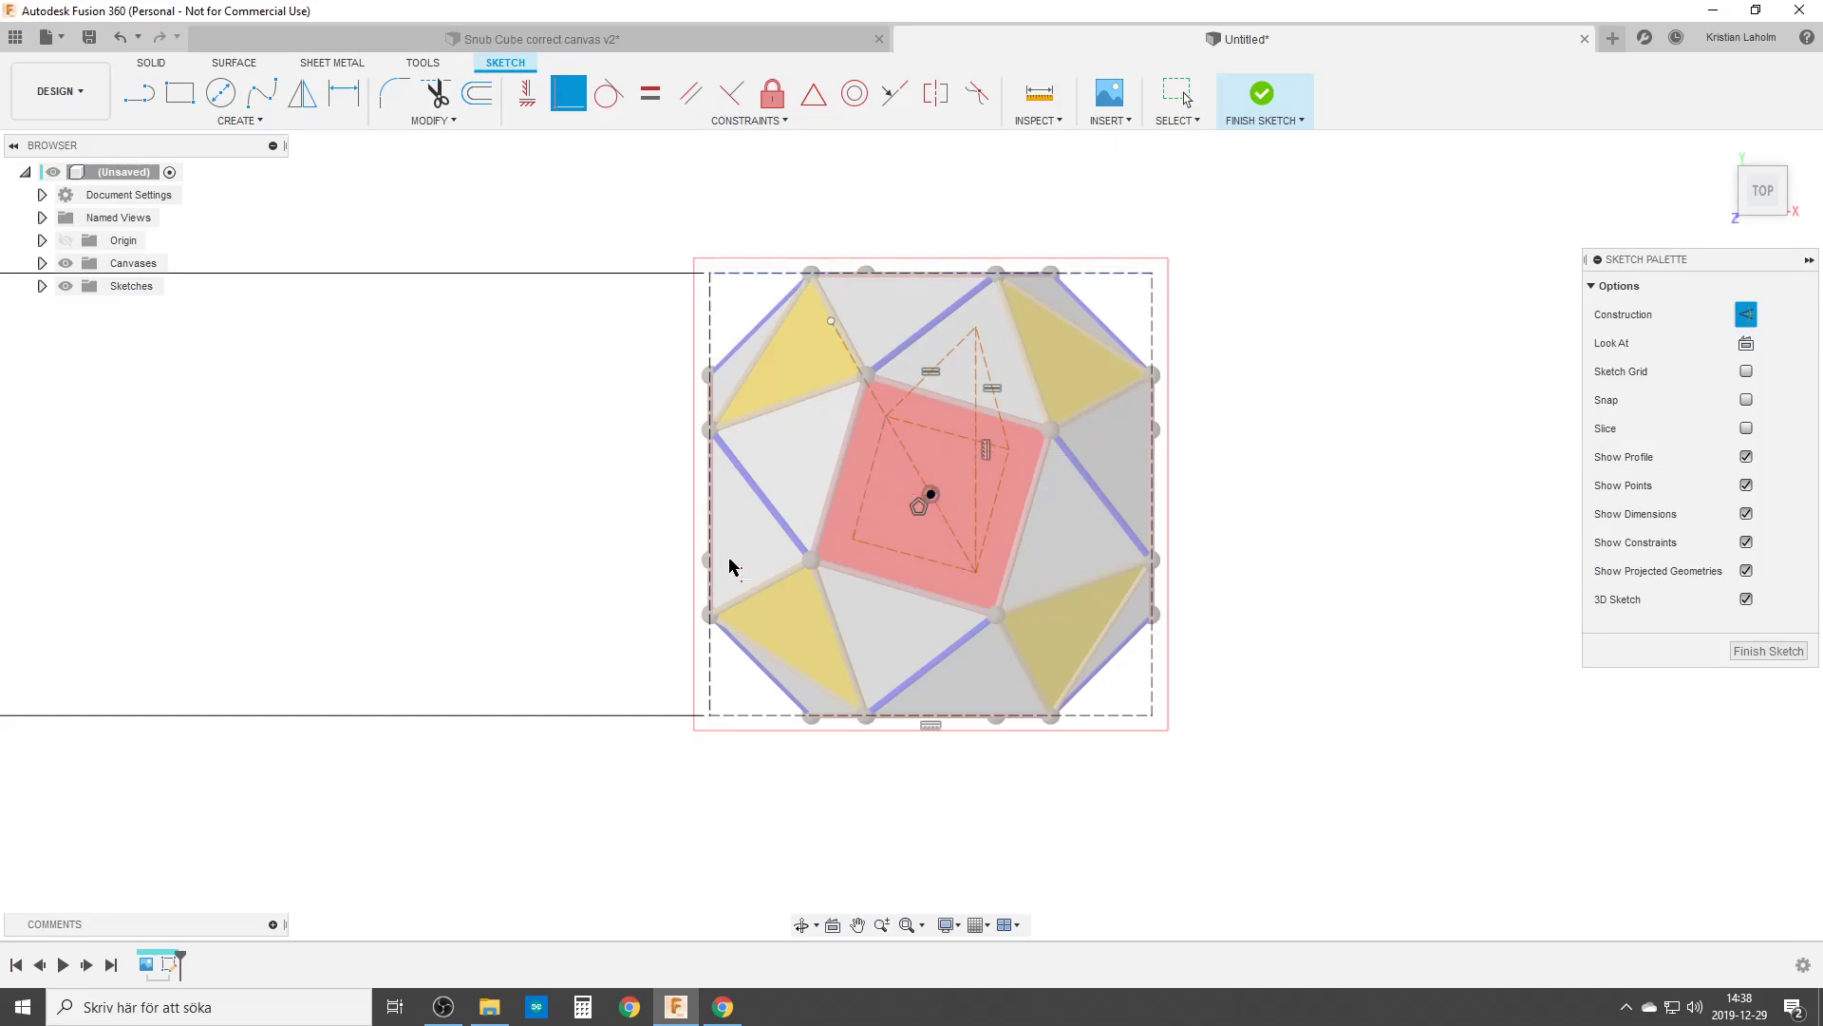
# Add a vertical construction line from the square's left corner and drag the bottom line down.
pyautogui.press('l')
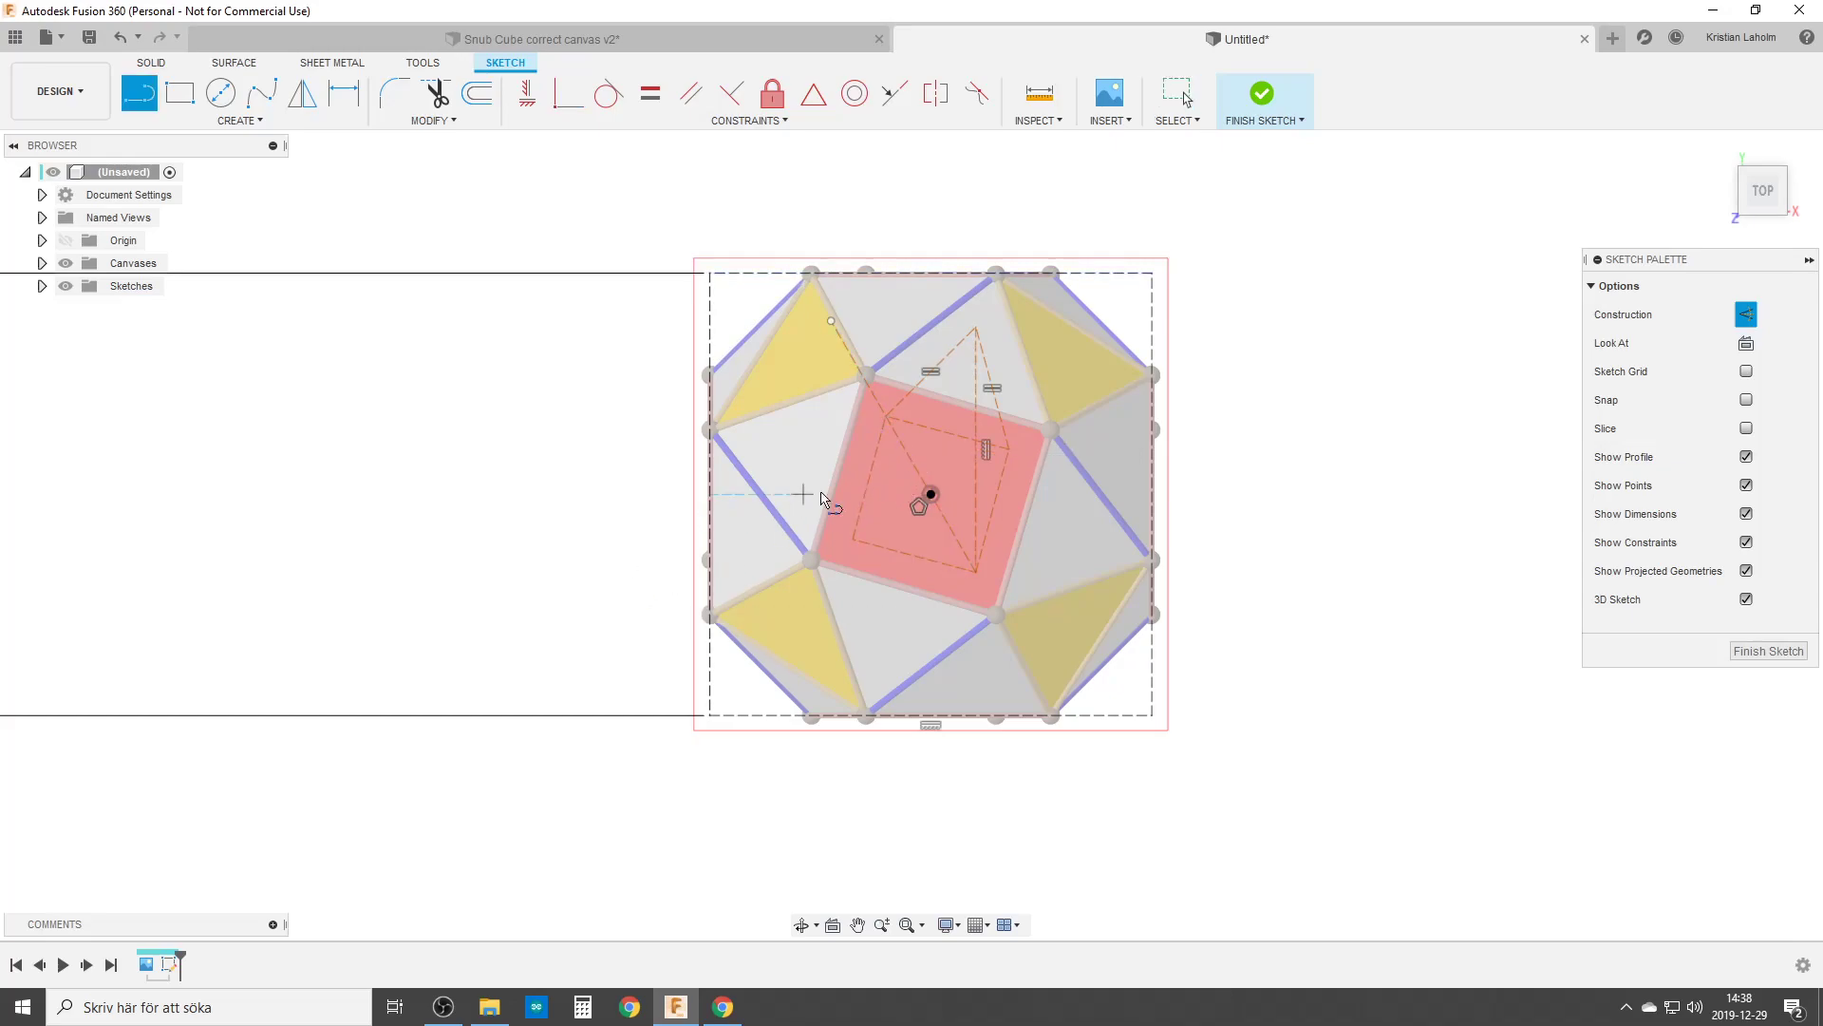
pyautogui.click(854, 540)
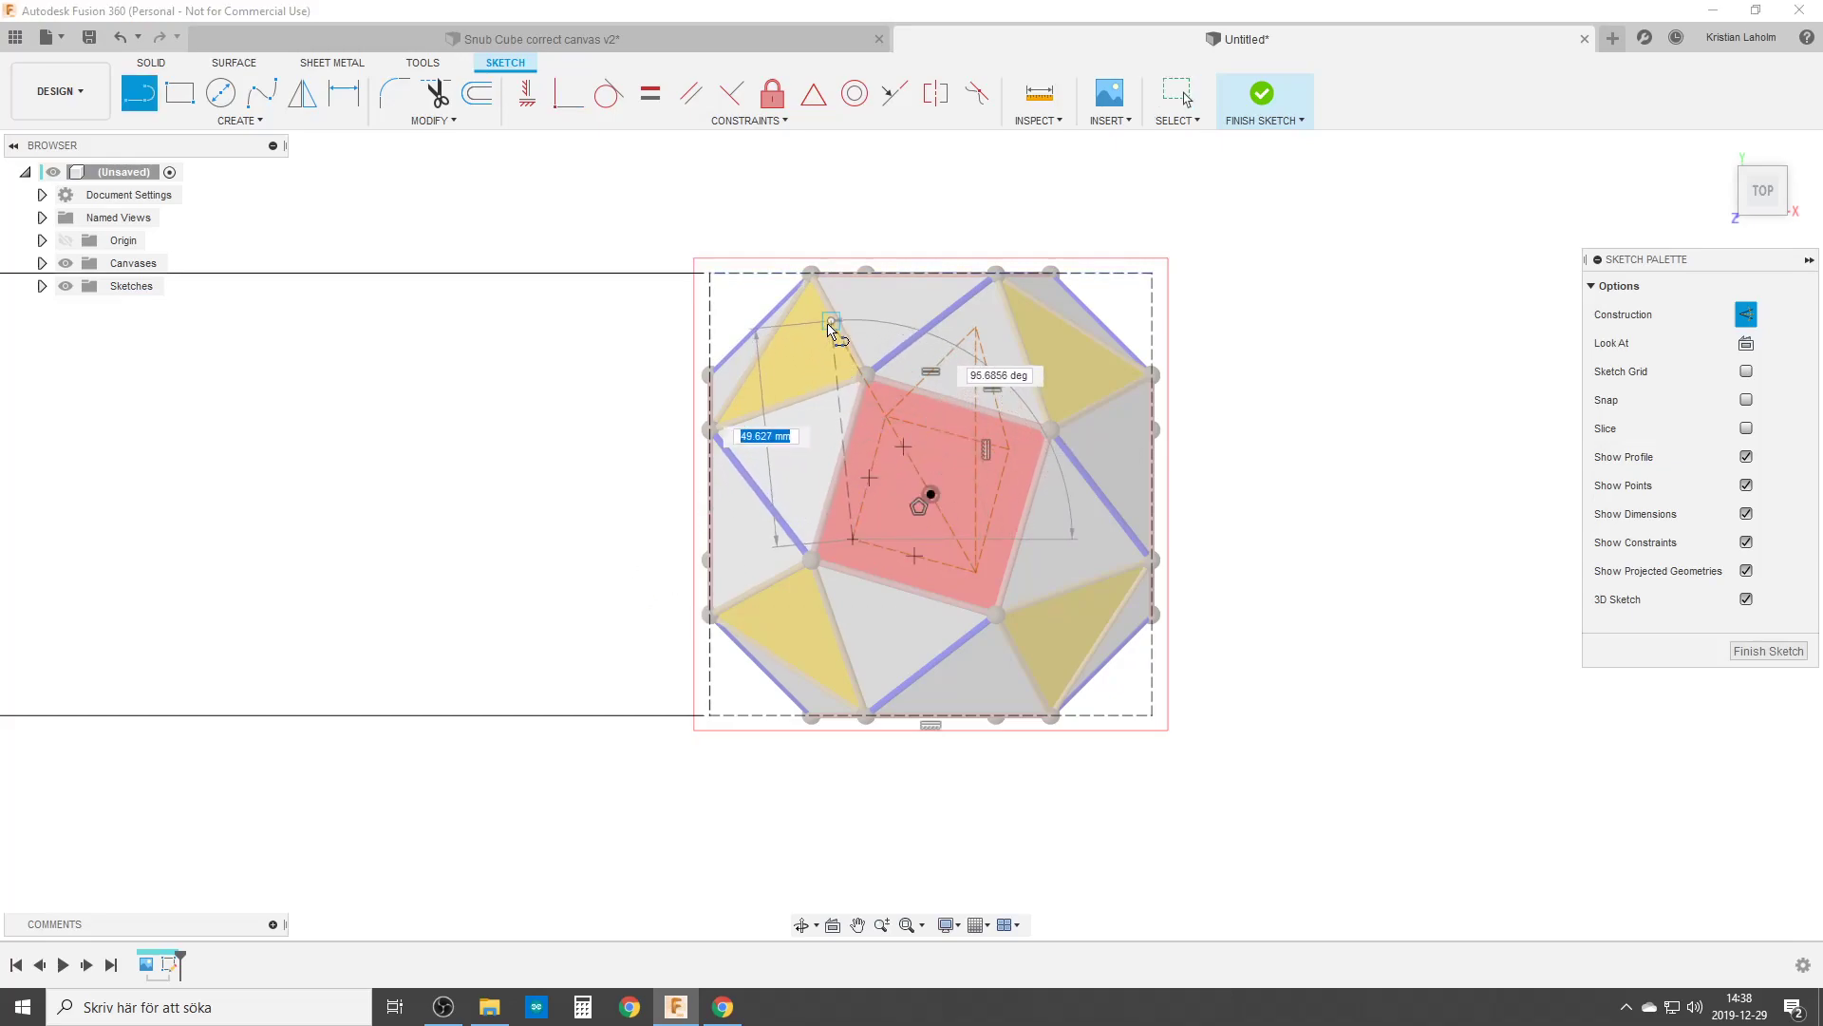
pyautogui.press('Escape')
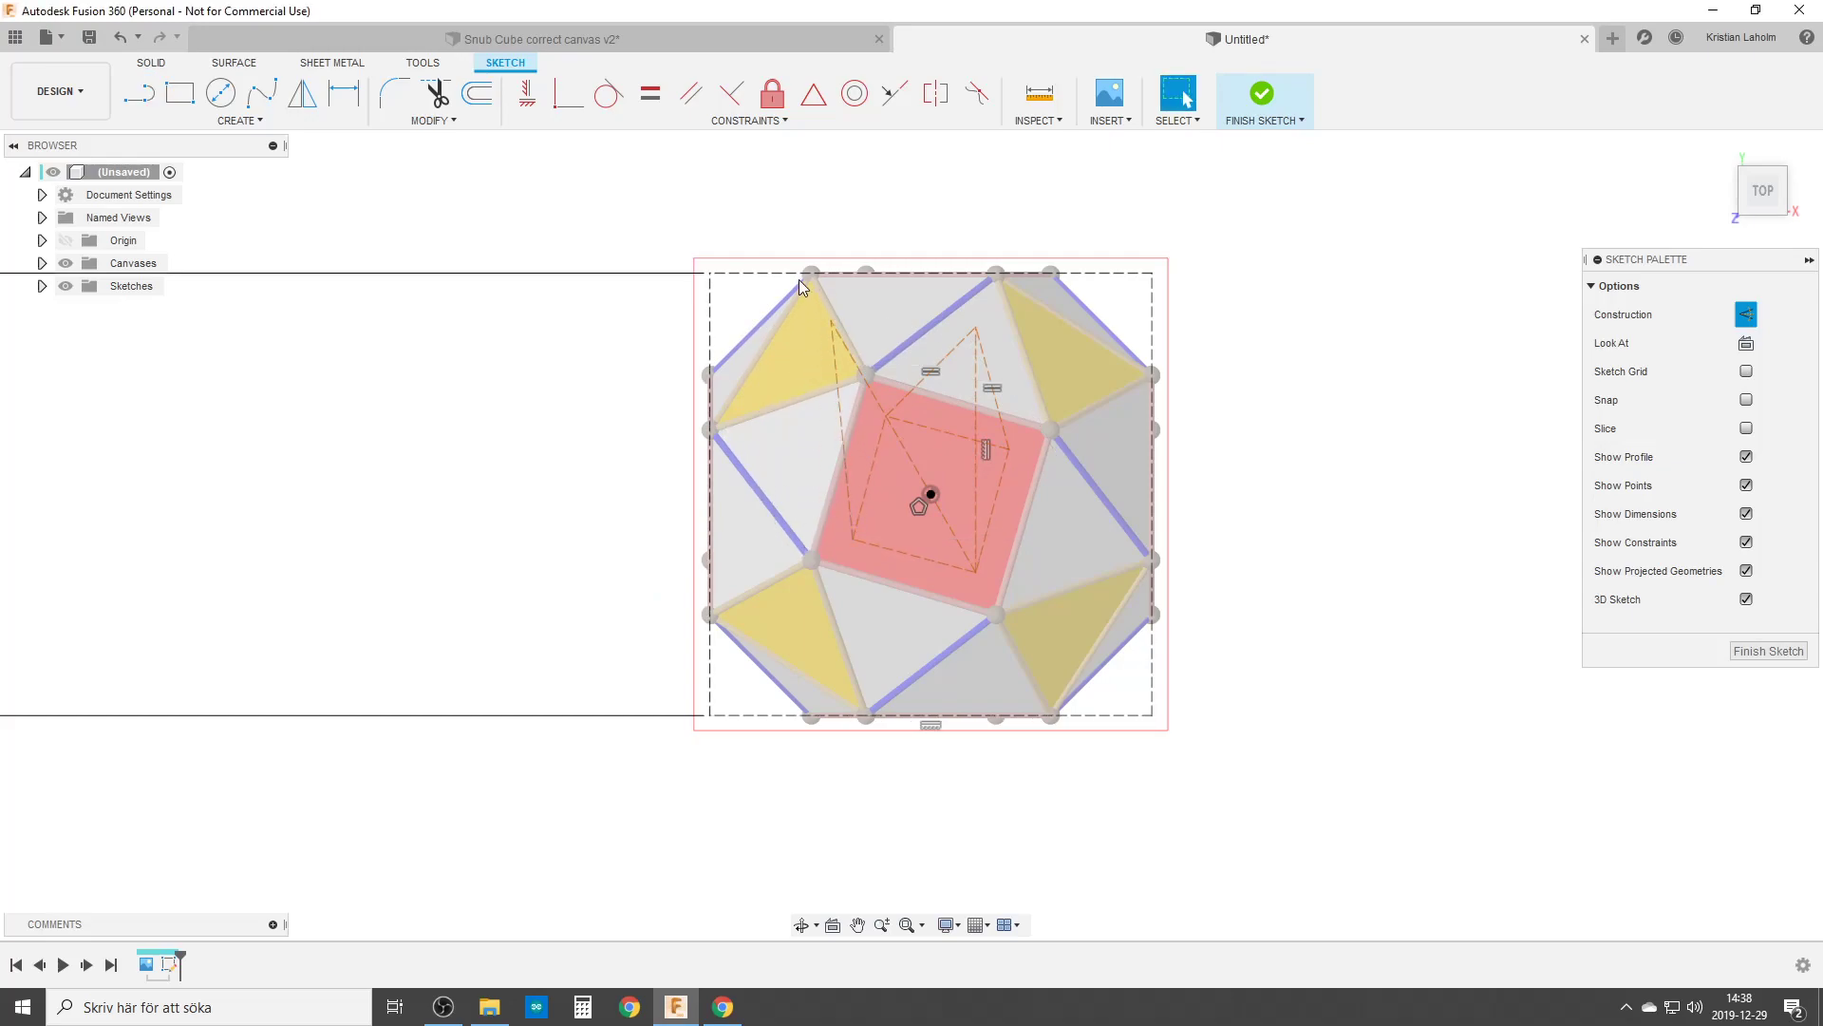
pyautogui.click(845, 423)
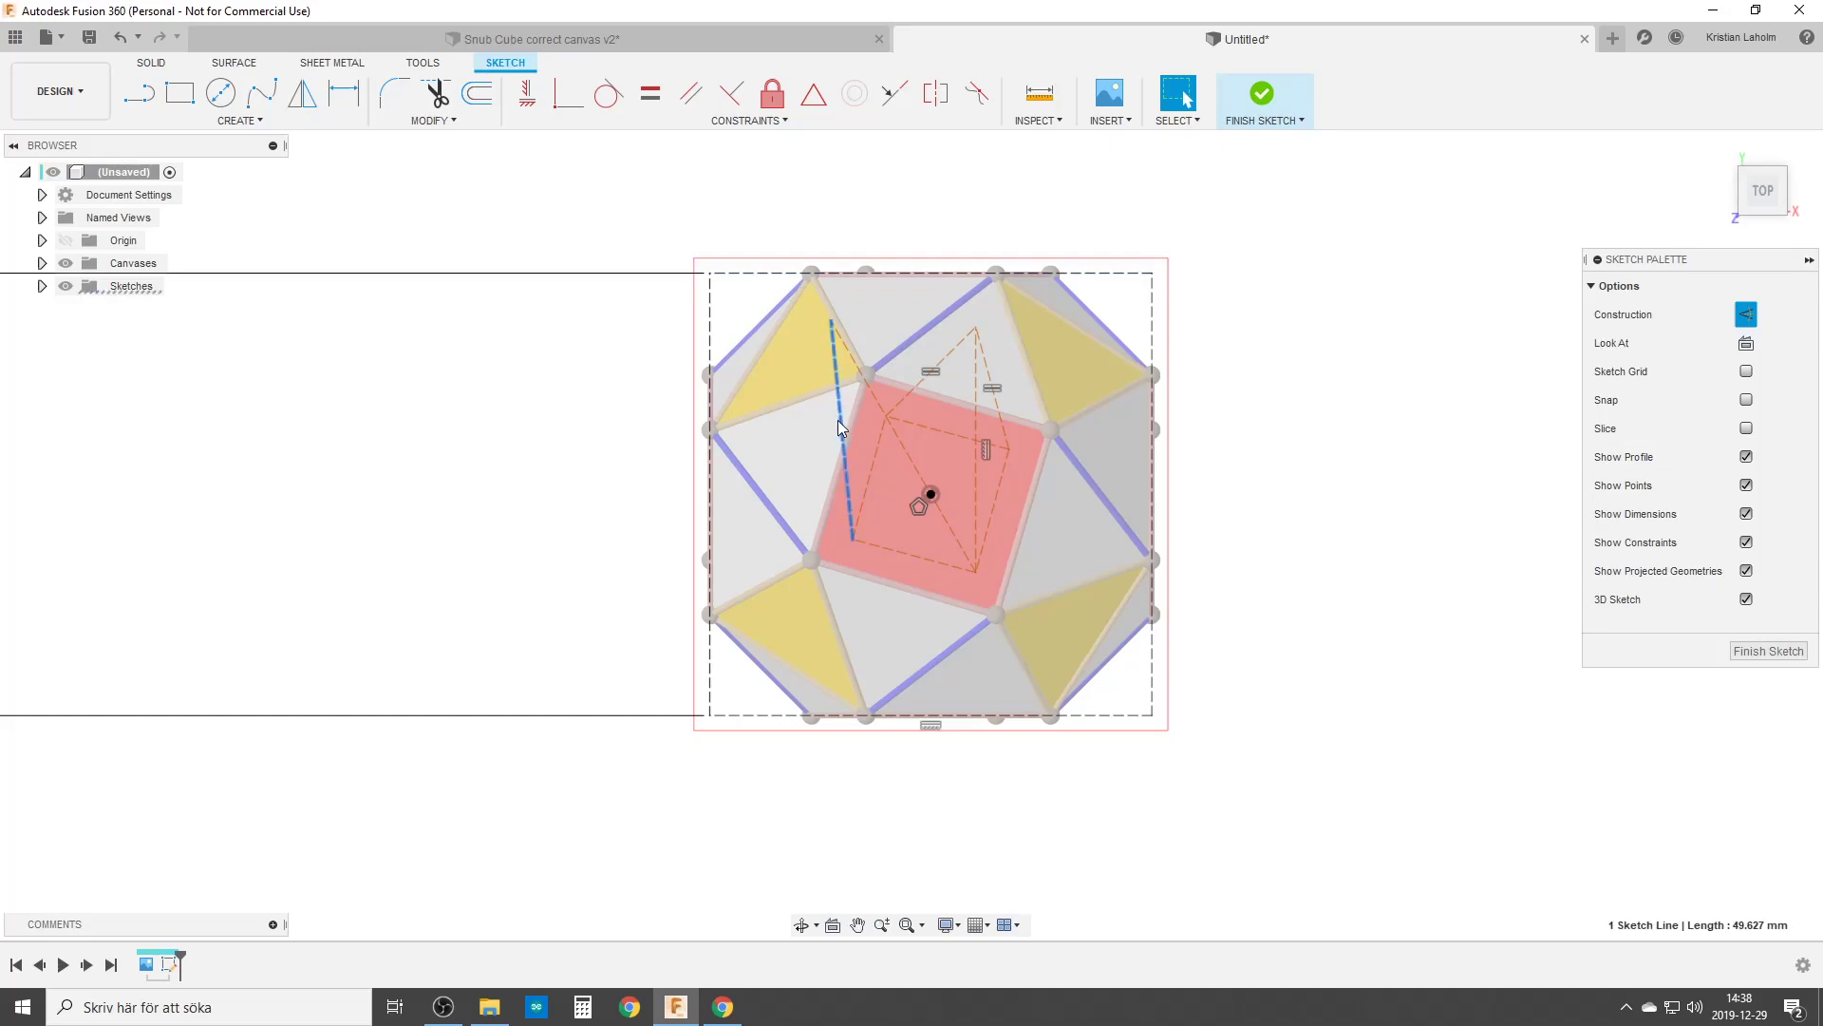
pyautogui.click(528, 95)
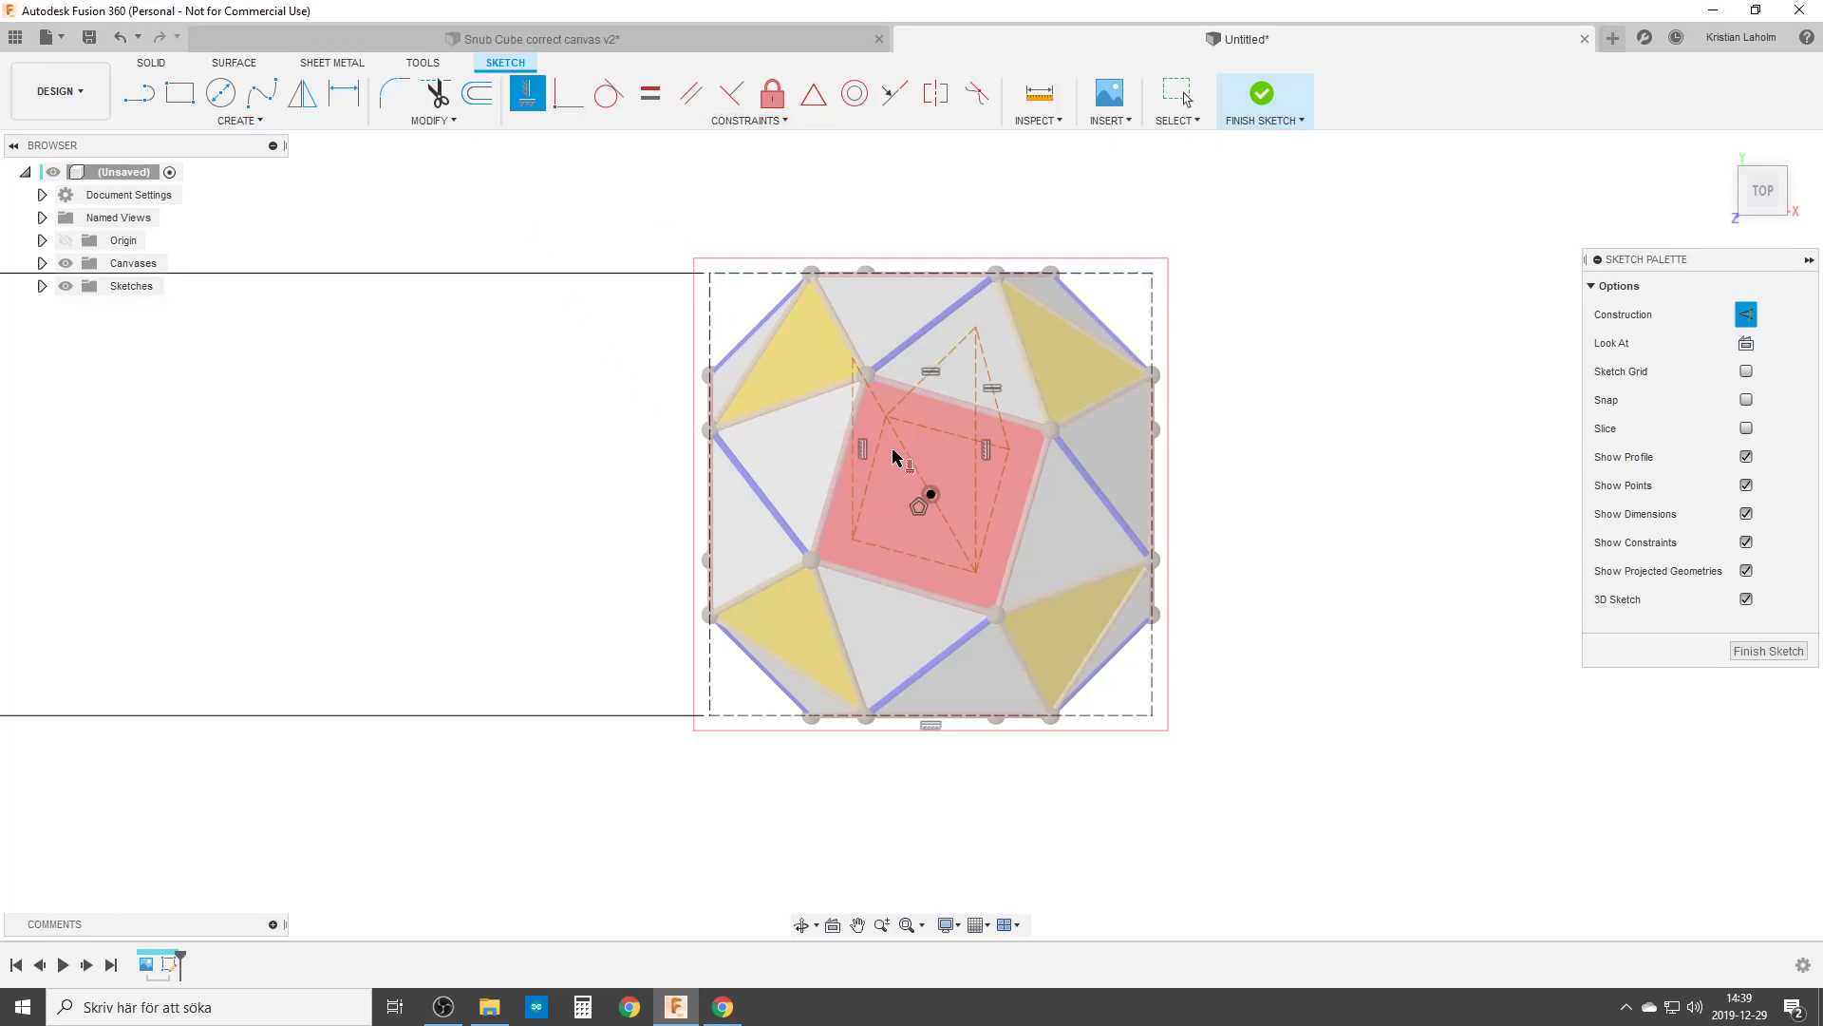
pyautogui.press('Escape')
pyautogui.moveTo(904, 551); pyautogui.dragTo(899, 570)
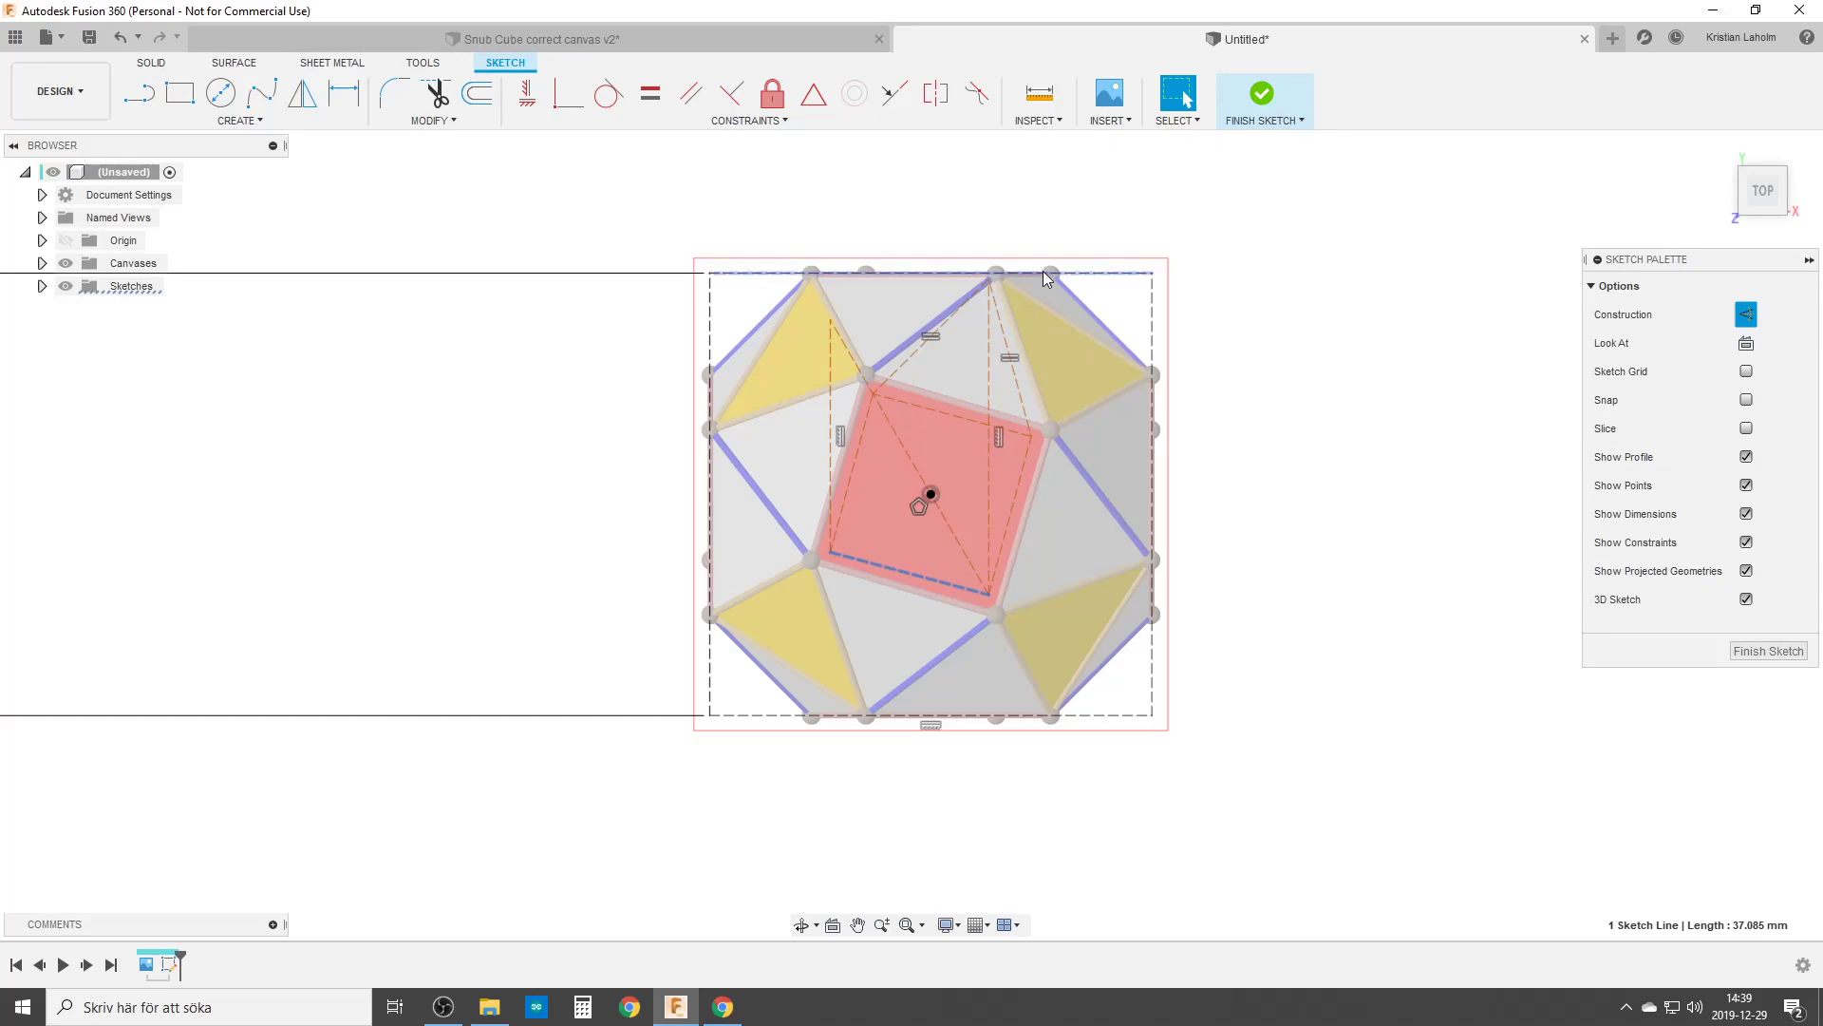
# Make the top and corner sketch points coincident with the top and top-left vertices, then hide the canvas.
pyautogui.click(989, 280)
pyautogui.click(568, 93)
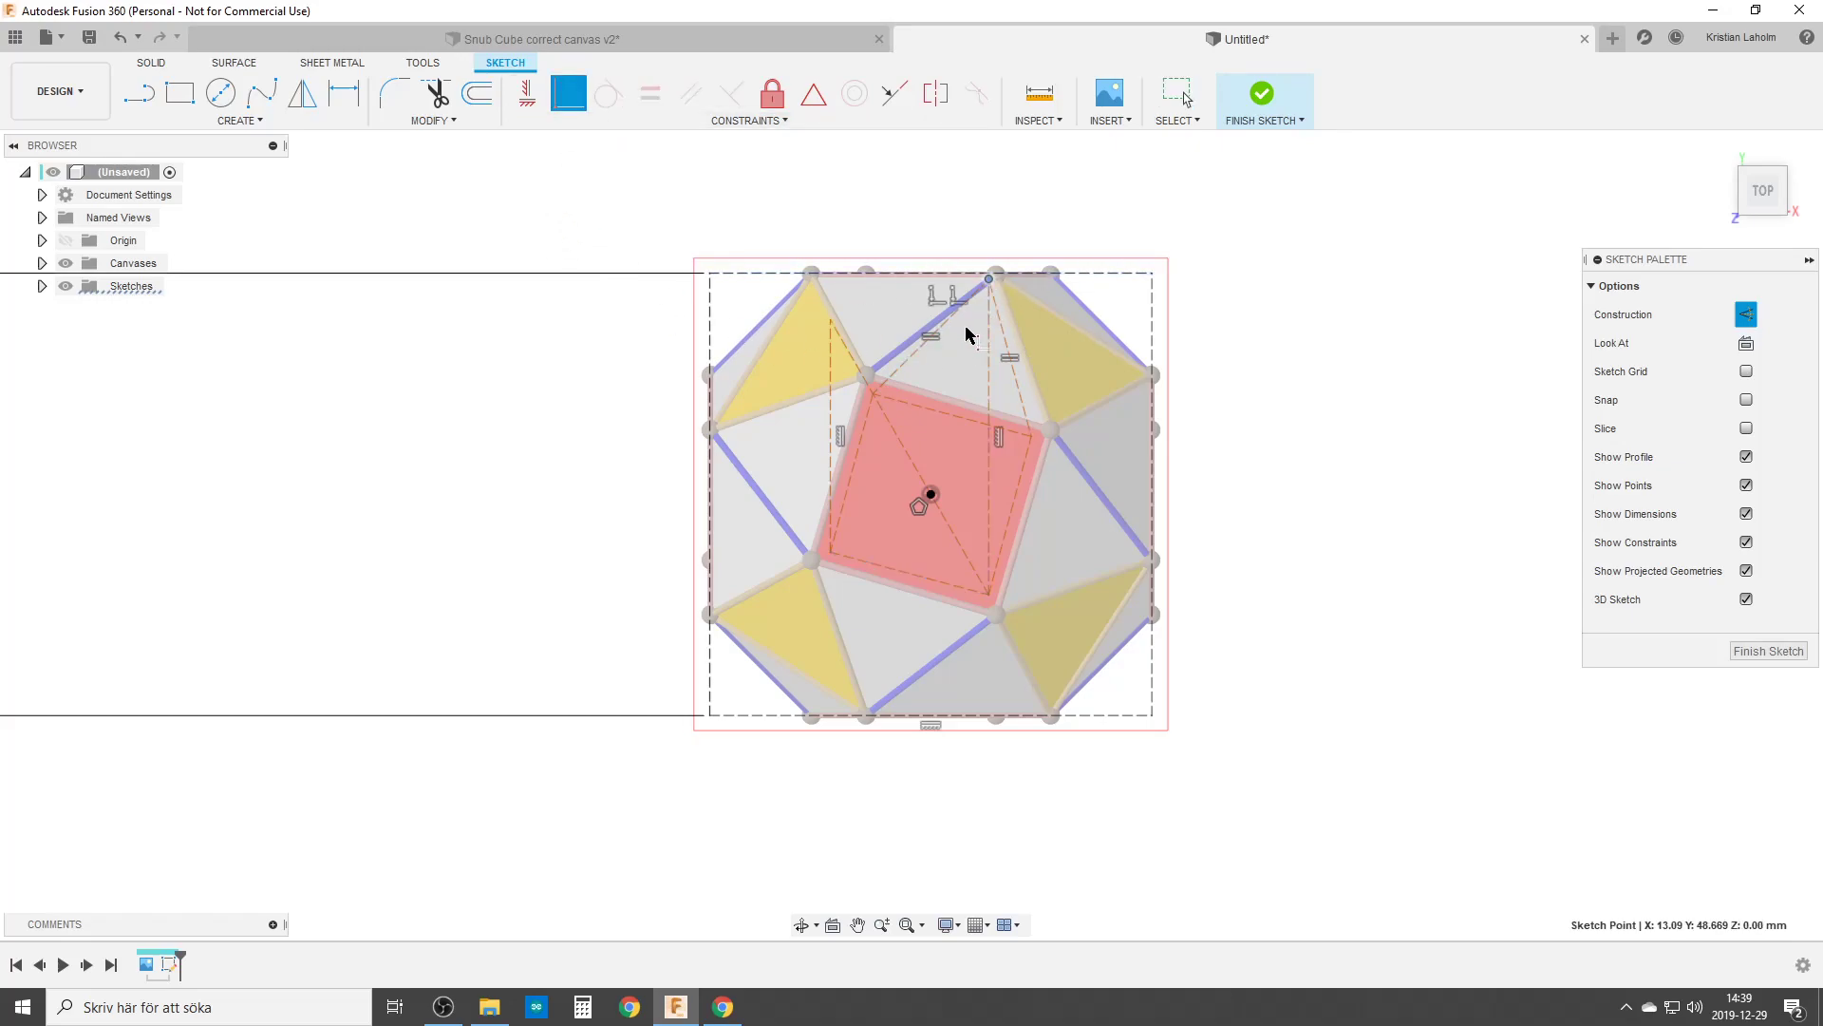
pyautogui.click(997, 274)
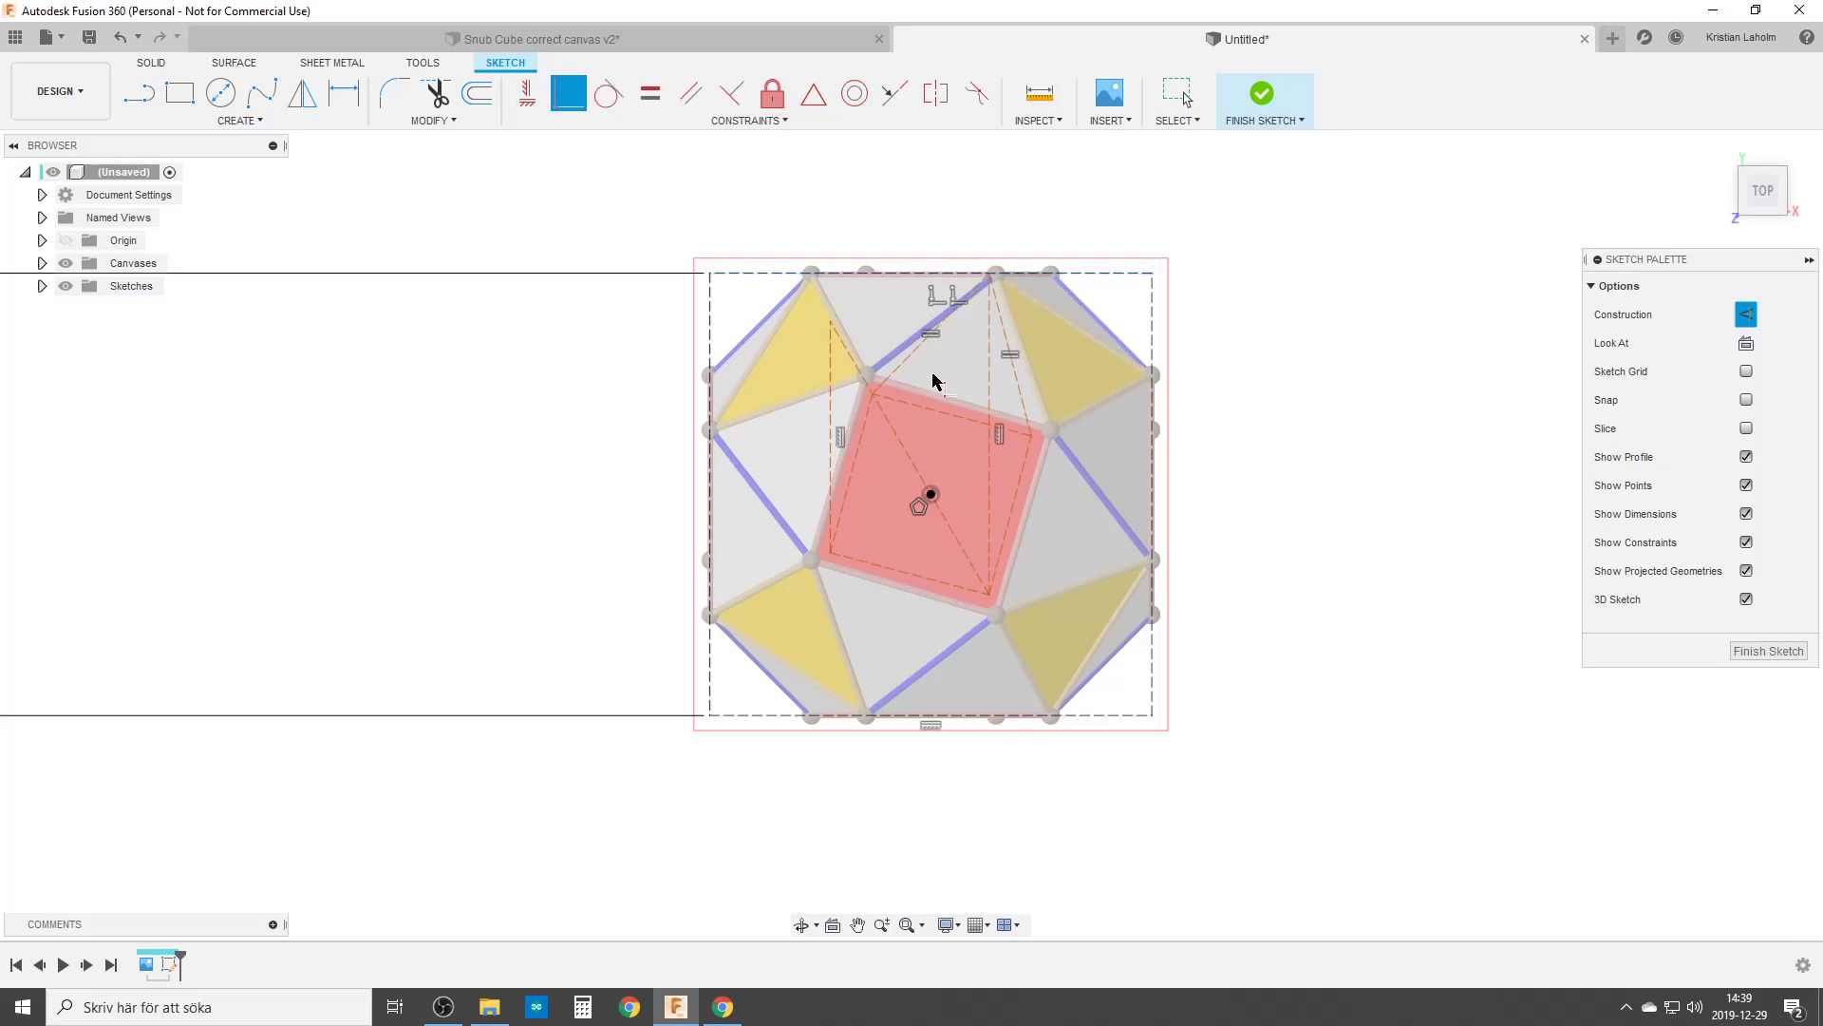
pyautogui.click(827, 332)
pyautogui.click(821, 277)
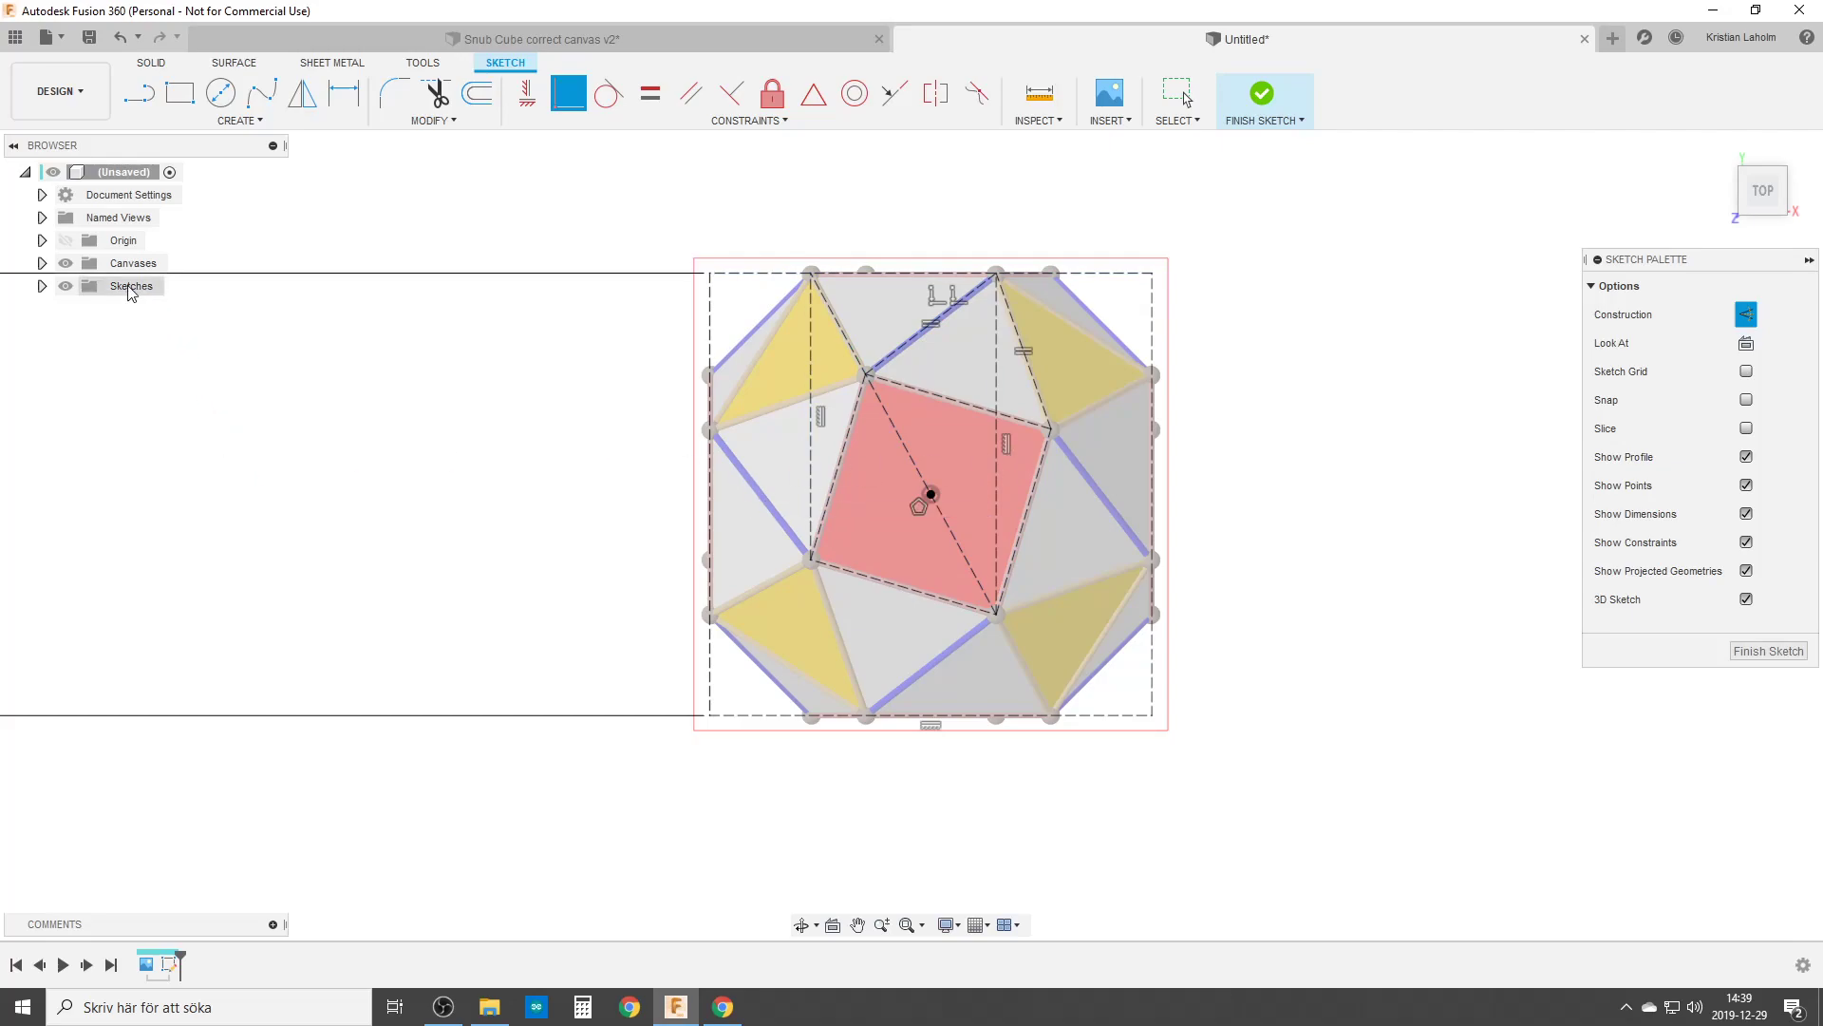
pyautogui.click(65, 264)
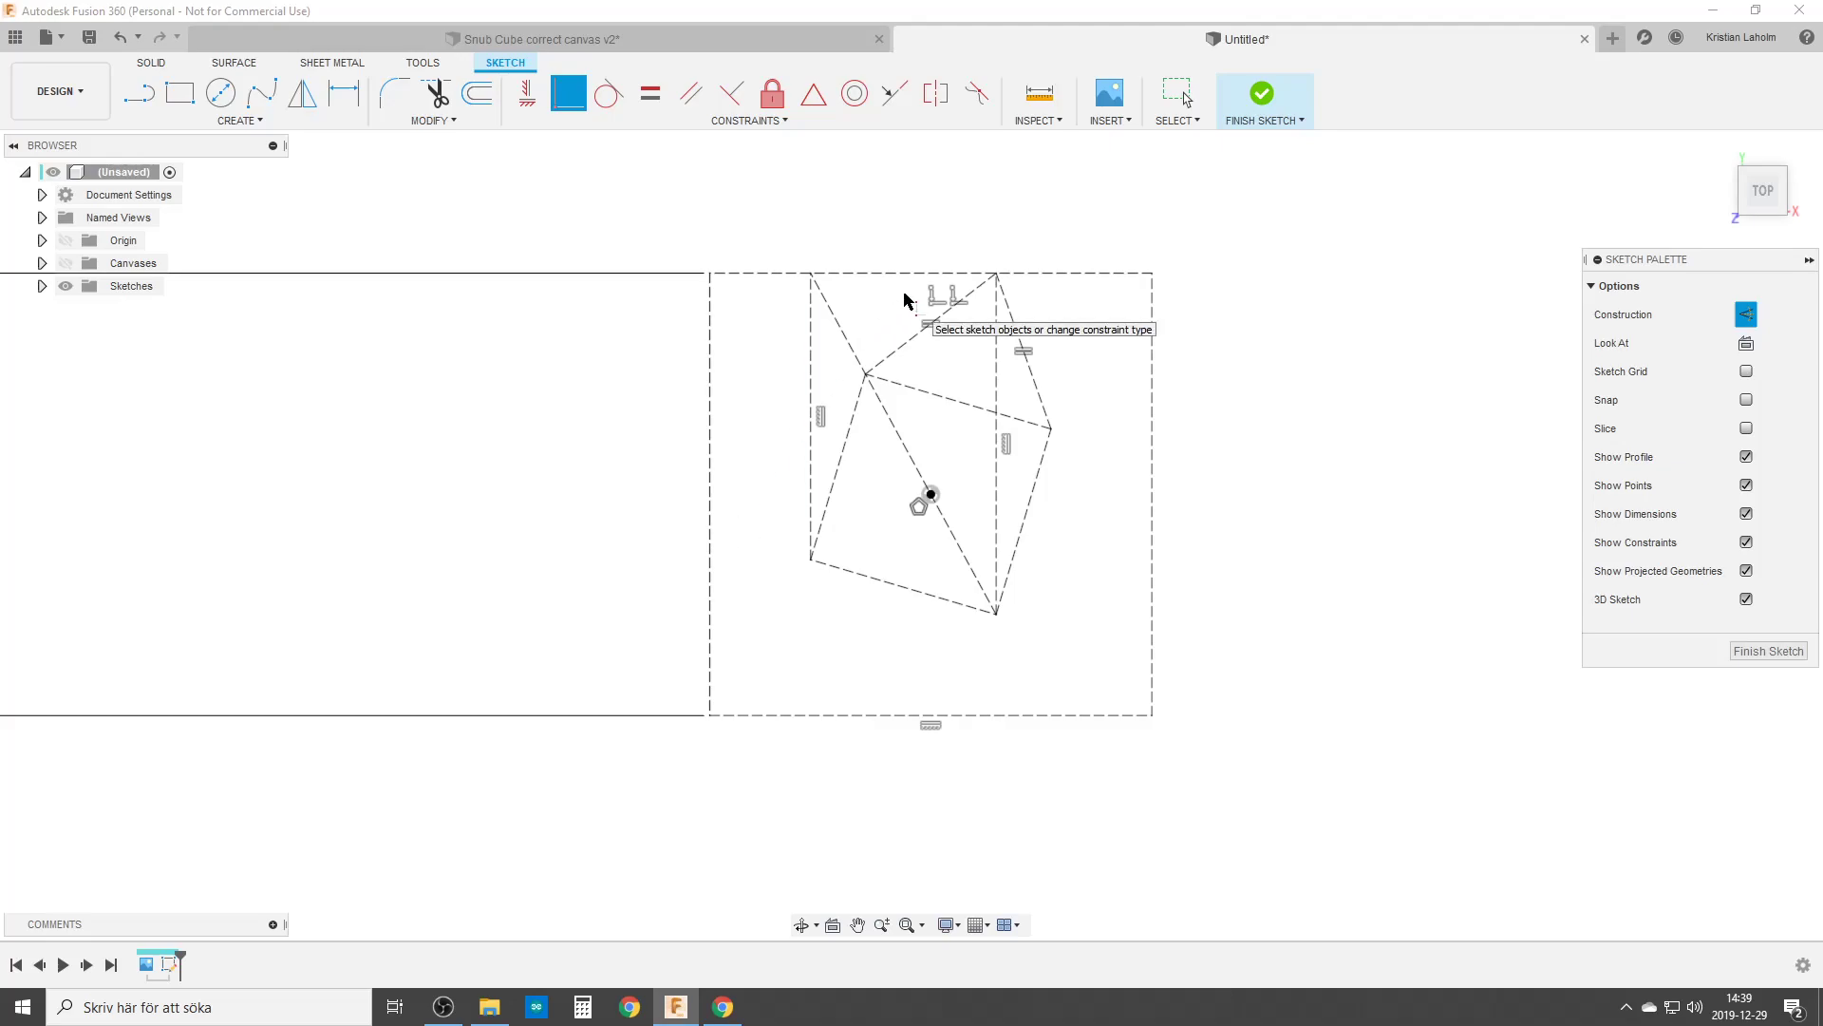
# Start a sketch on the vertical origin plane and project the plane's right edge and centre point.
pyautogui.click(1769, 652)
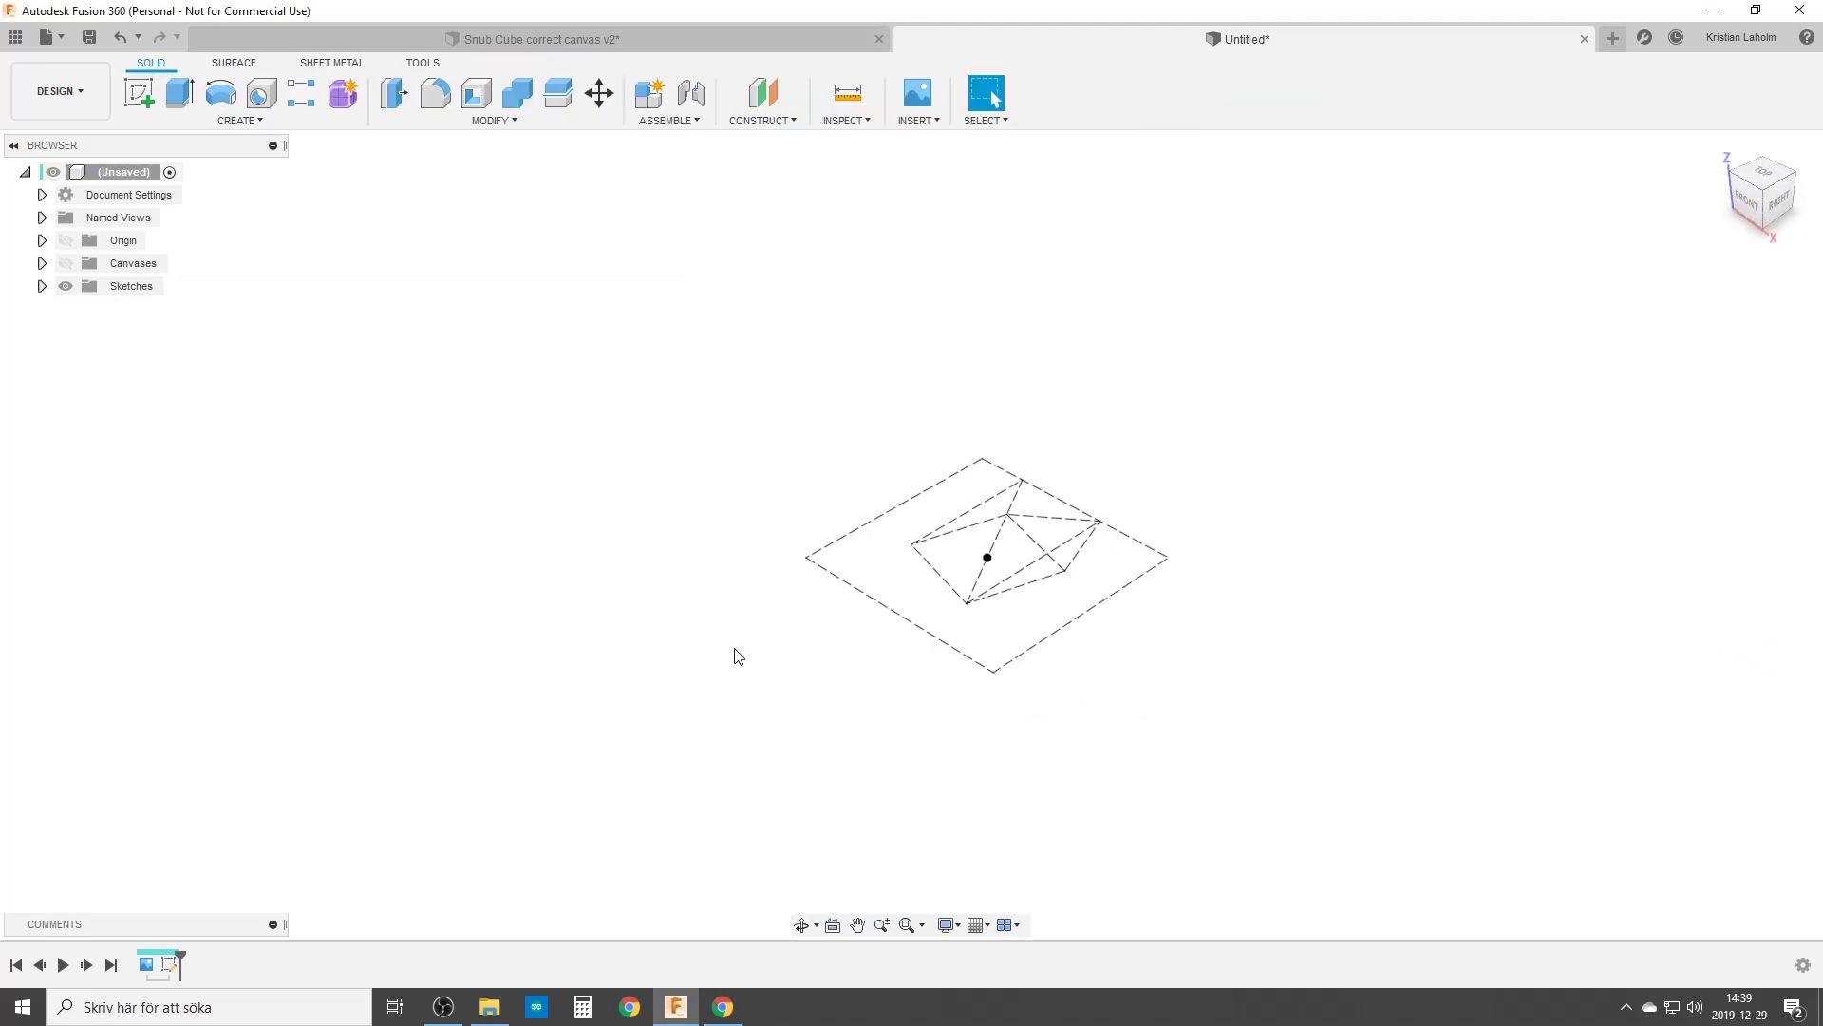
pyautogui.click(138, 92)
pyautogui.keyDown('shift'); pyautogui.moveTo(739, 539); pyautogui.dragTo(660, 504, button='middle'); pyautogui.keyUp('shift')
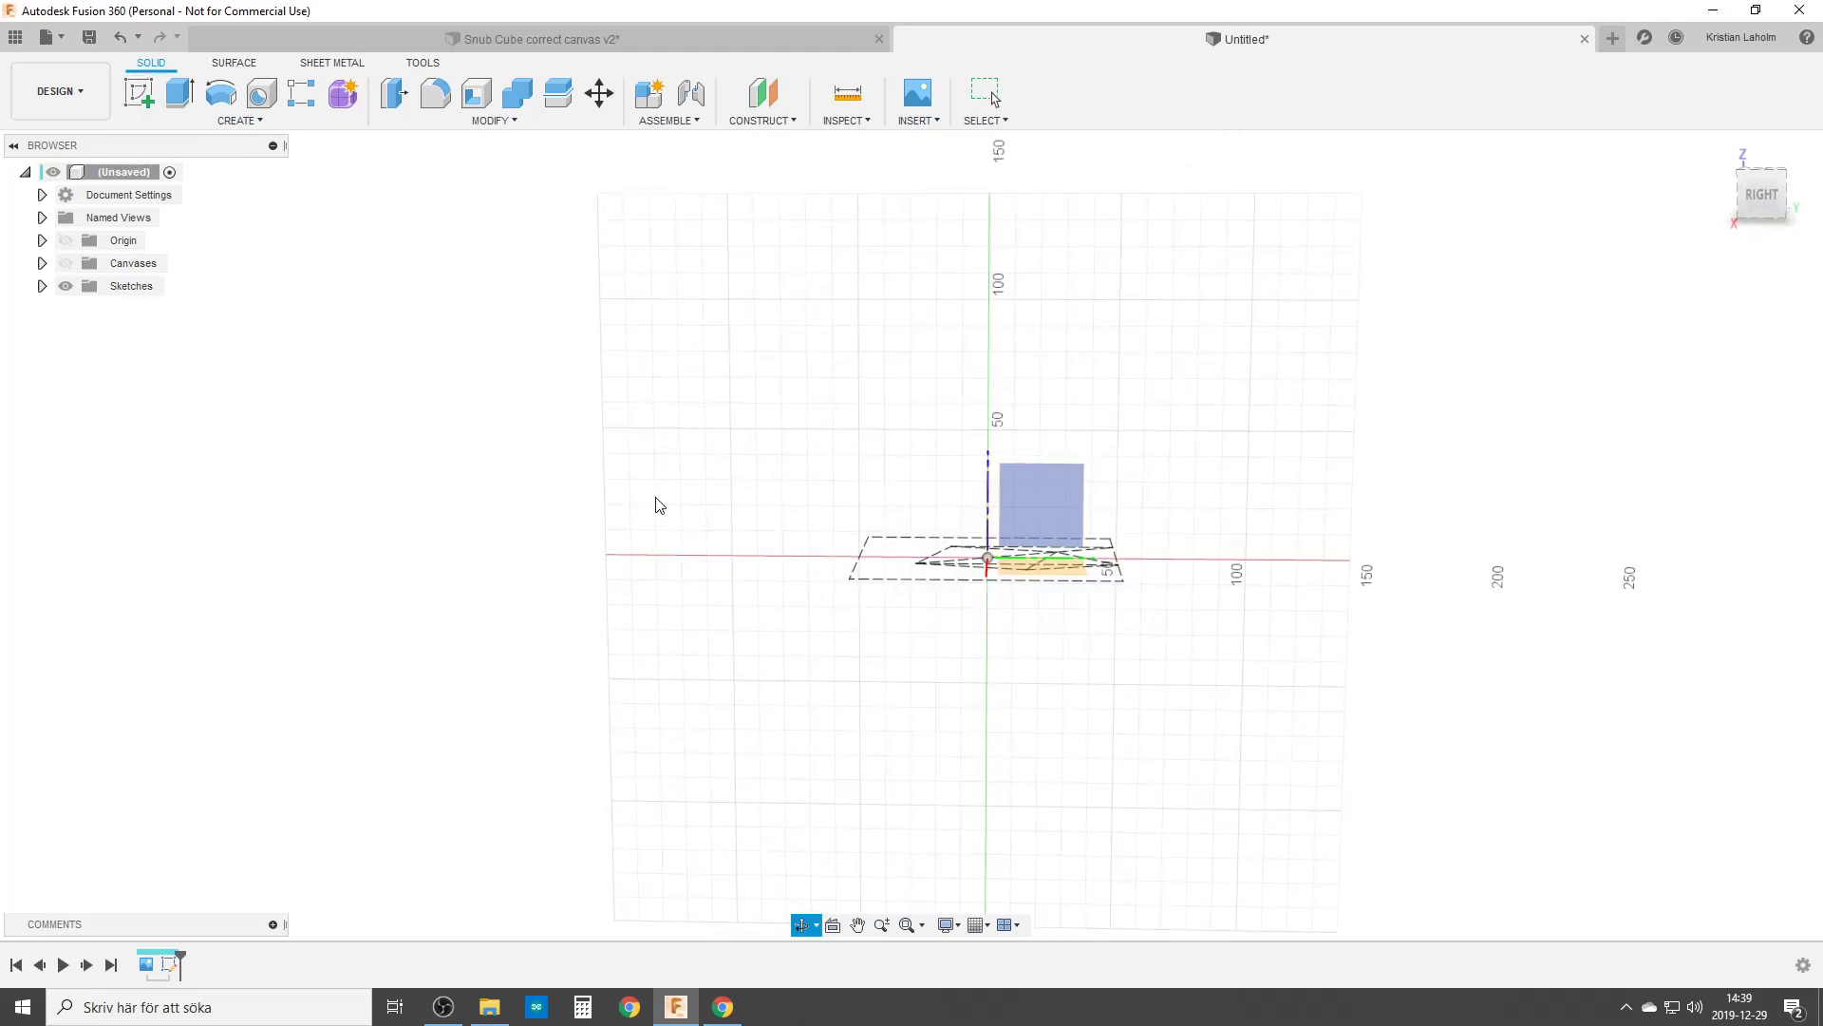
pyautogui.click(1070, 492)
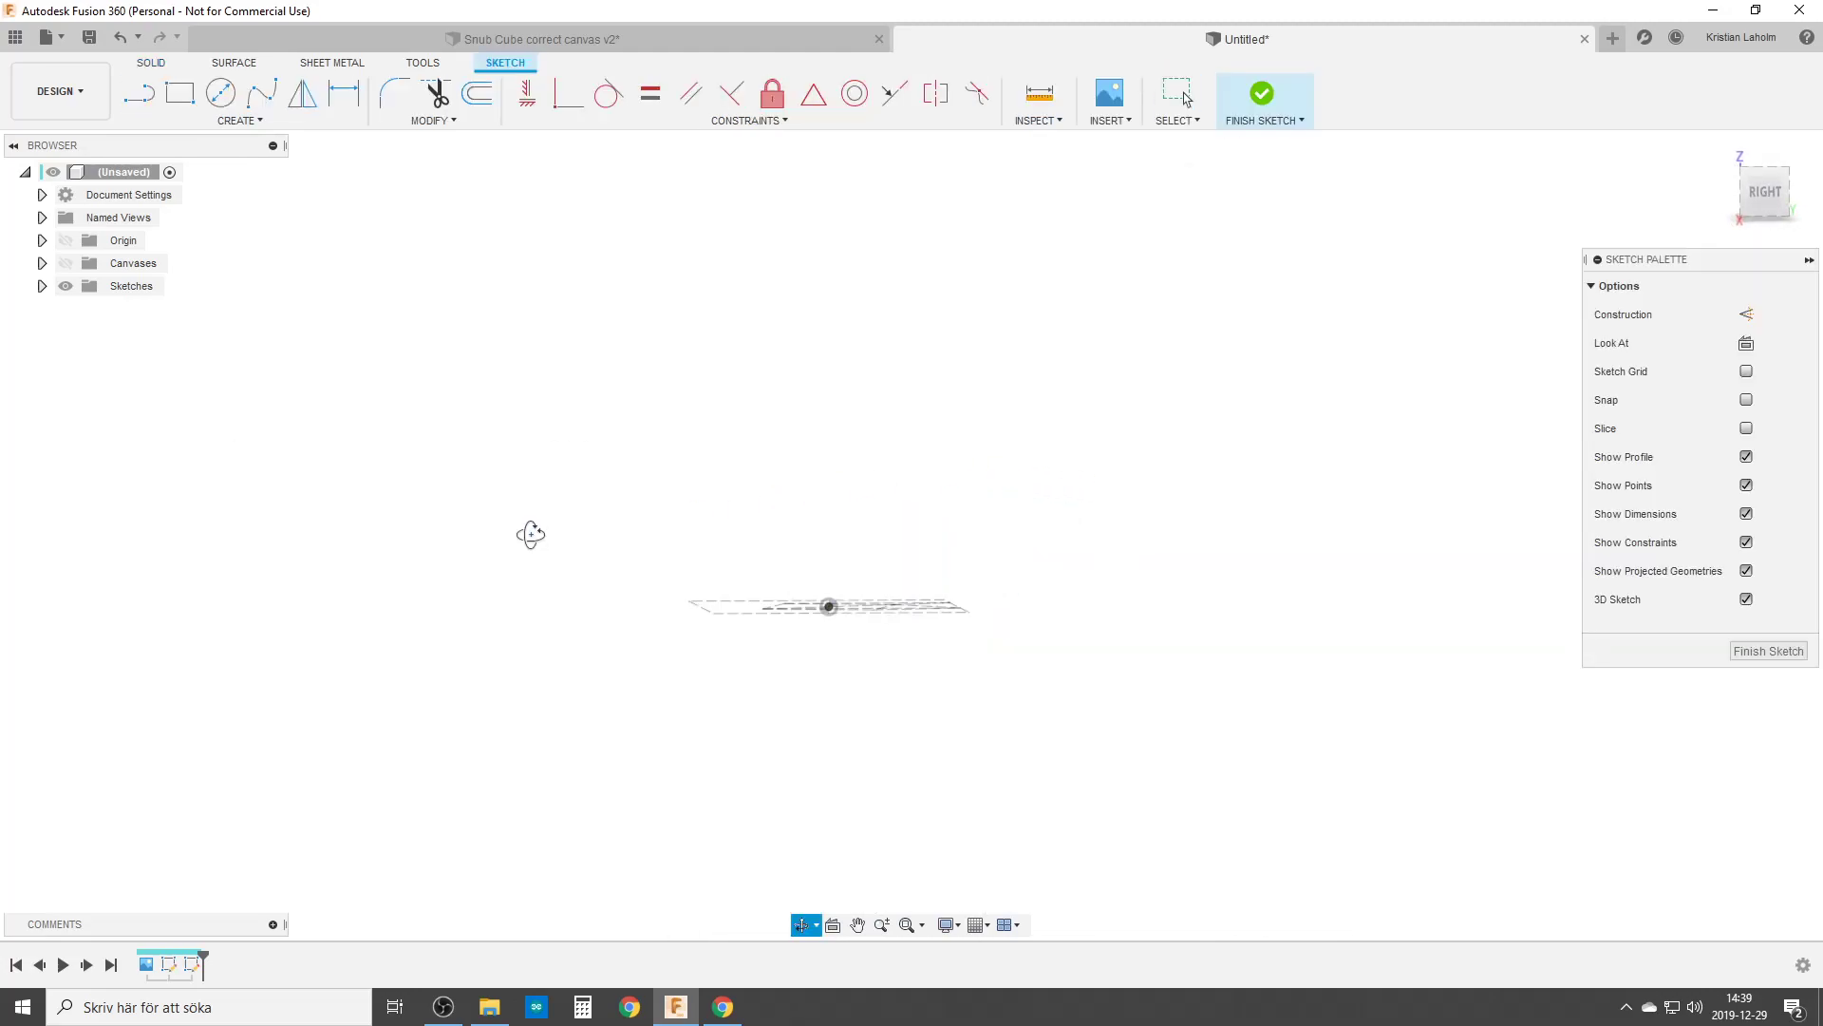
pyautogui.write('sproject')
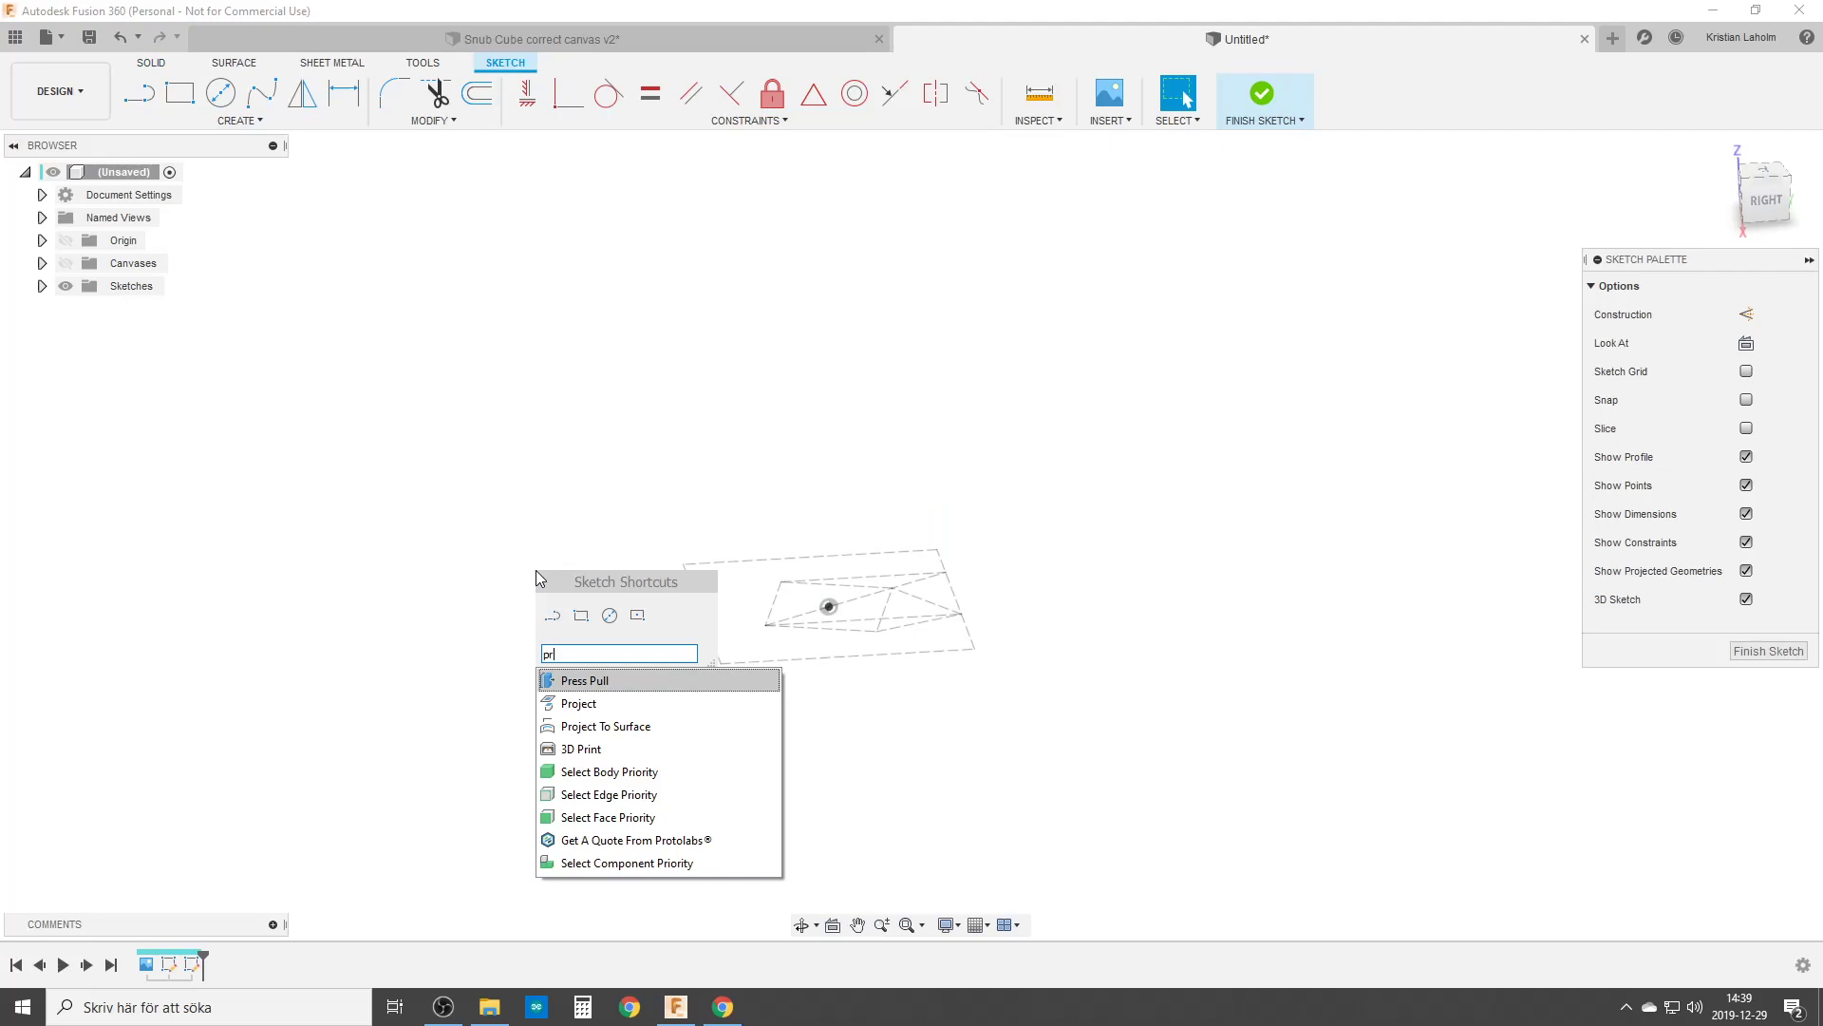
pyautogui.click(589, 711)
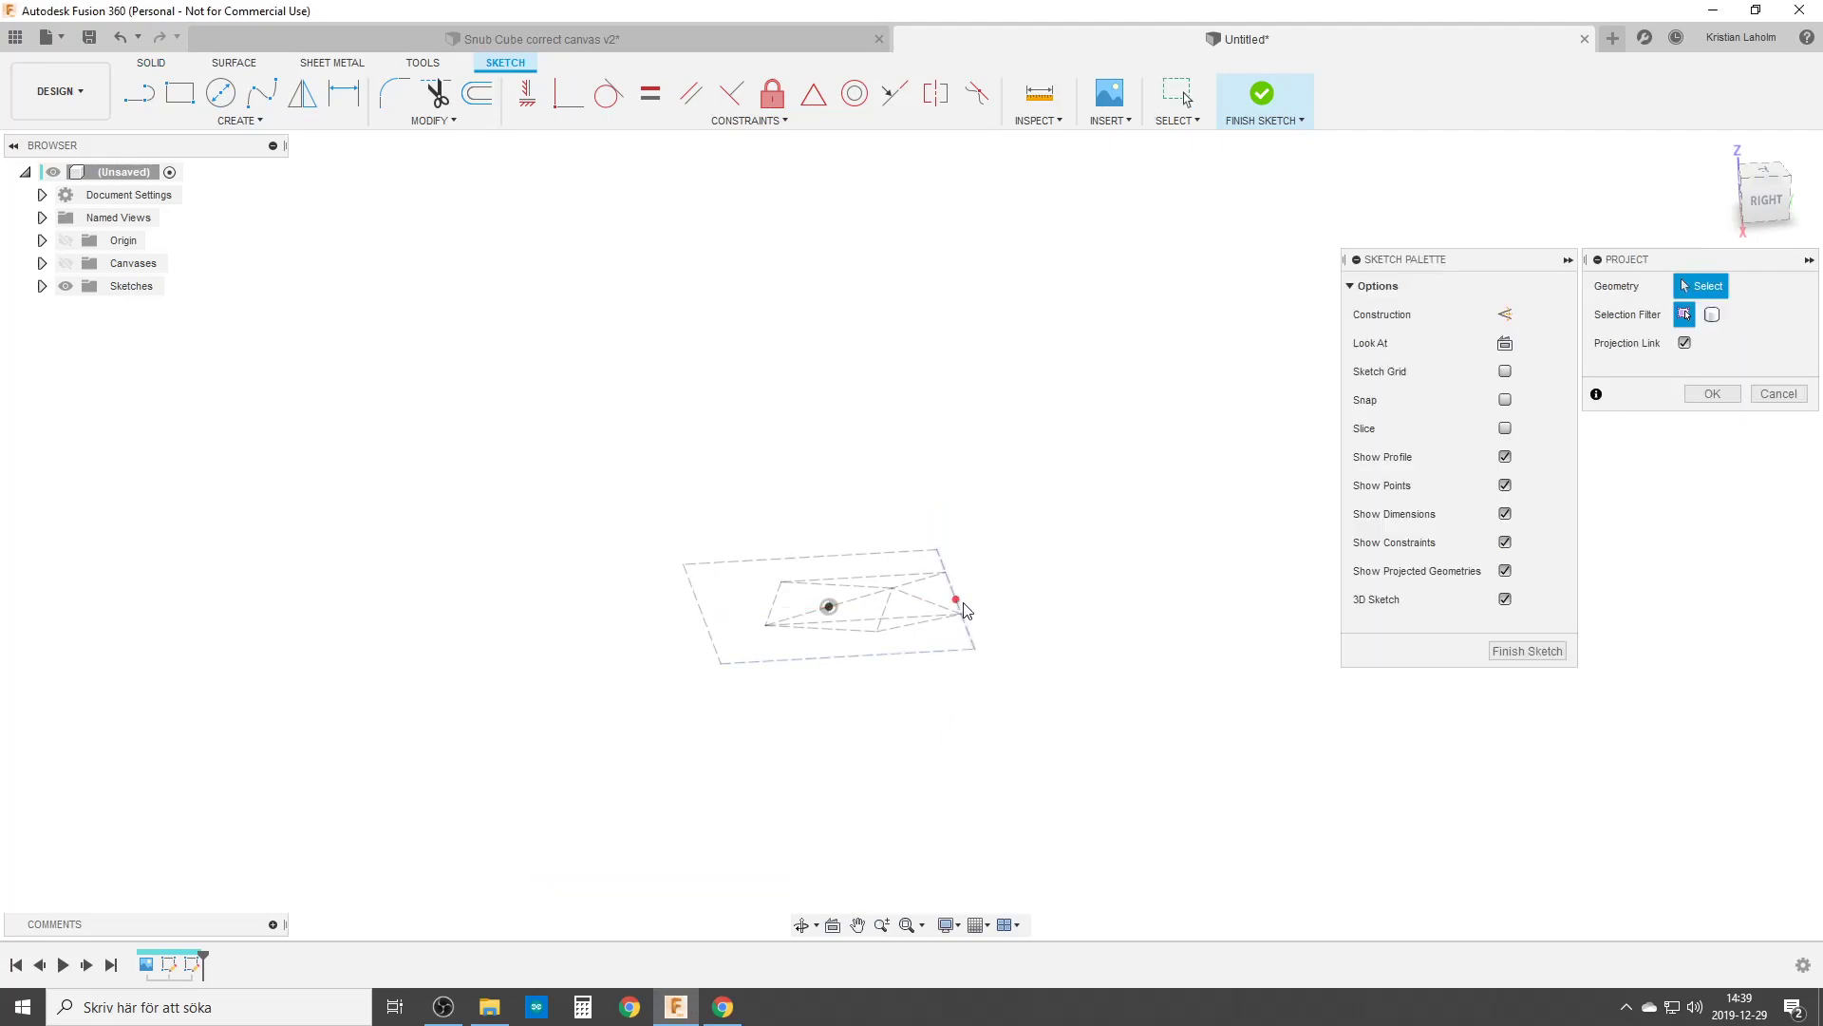
pyautogui.click(959, 605)
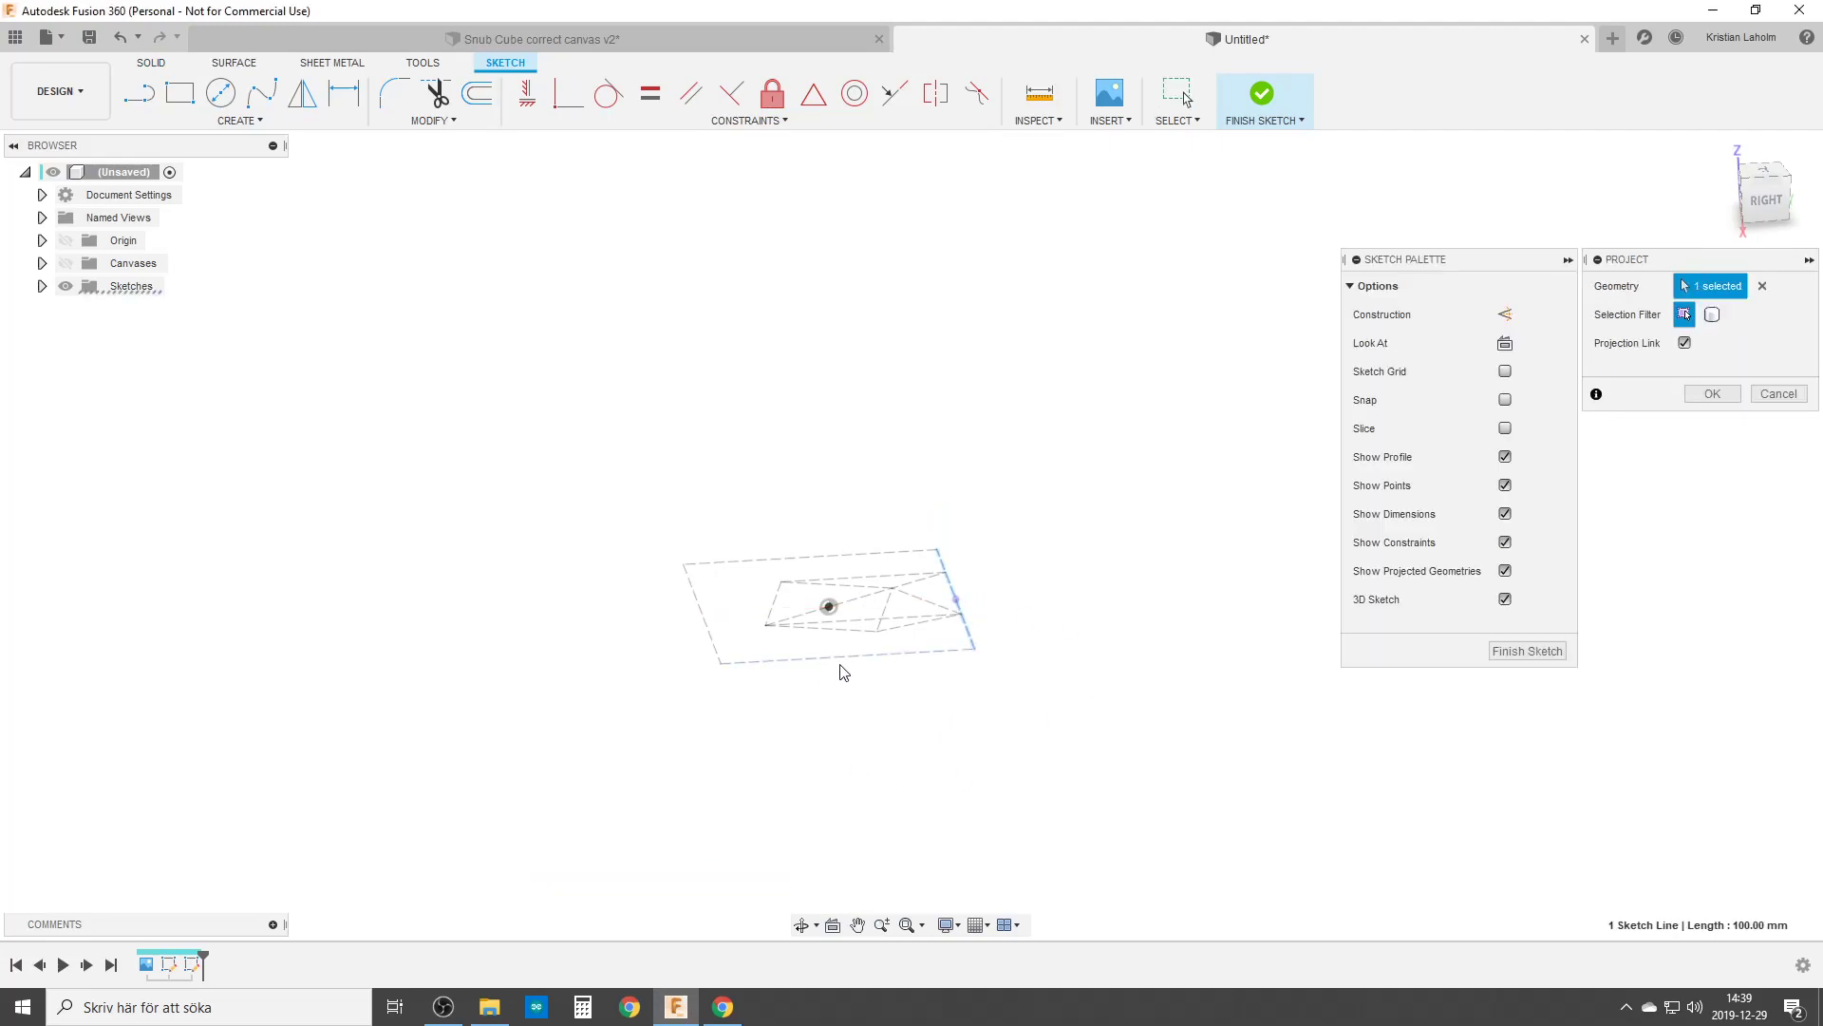
pyautogui.click(828, 608)
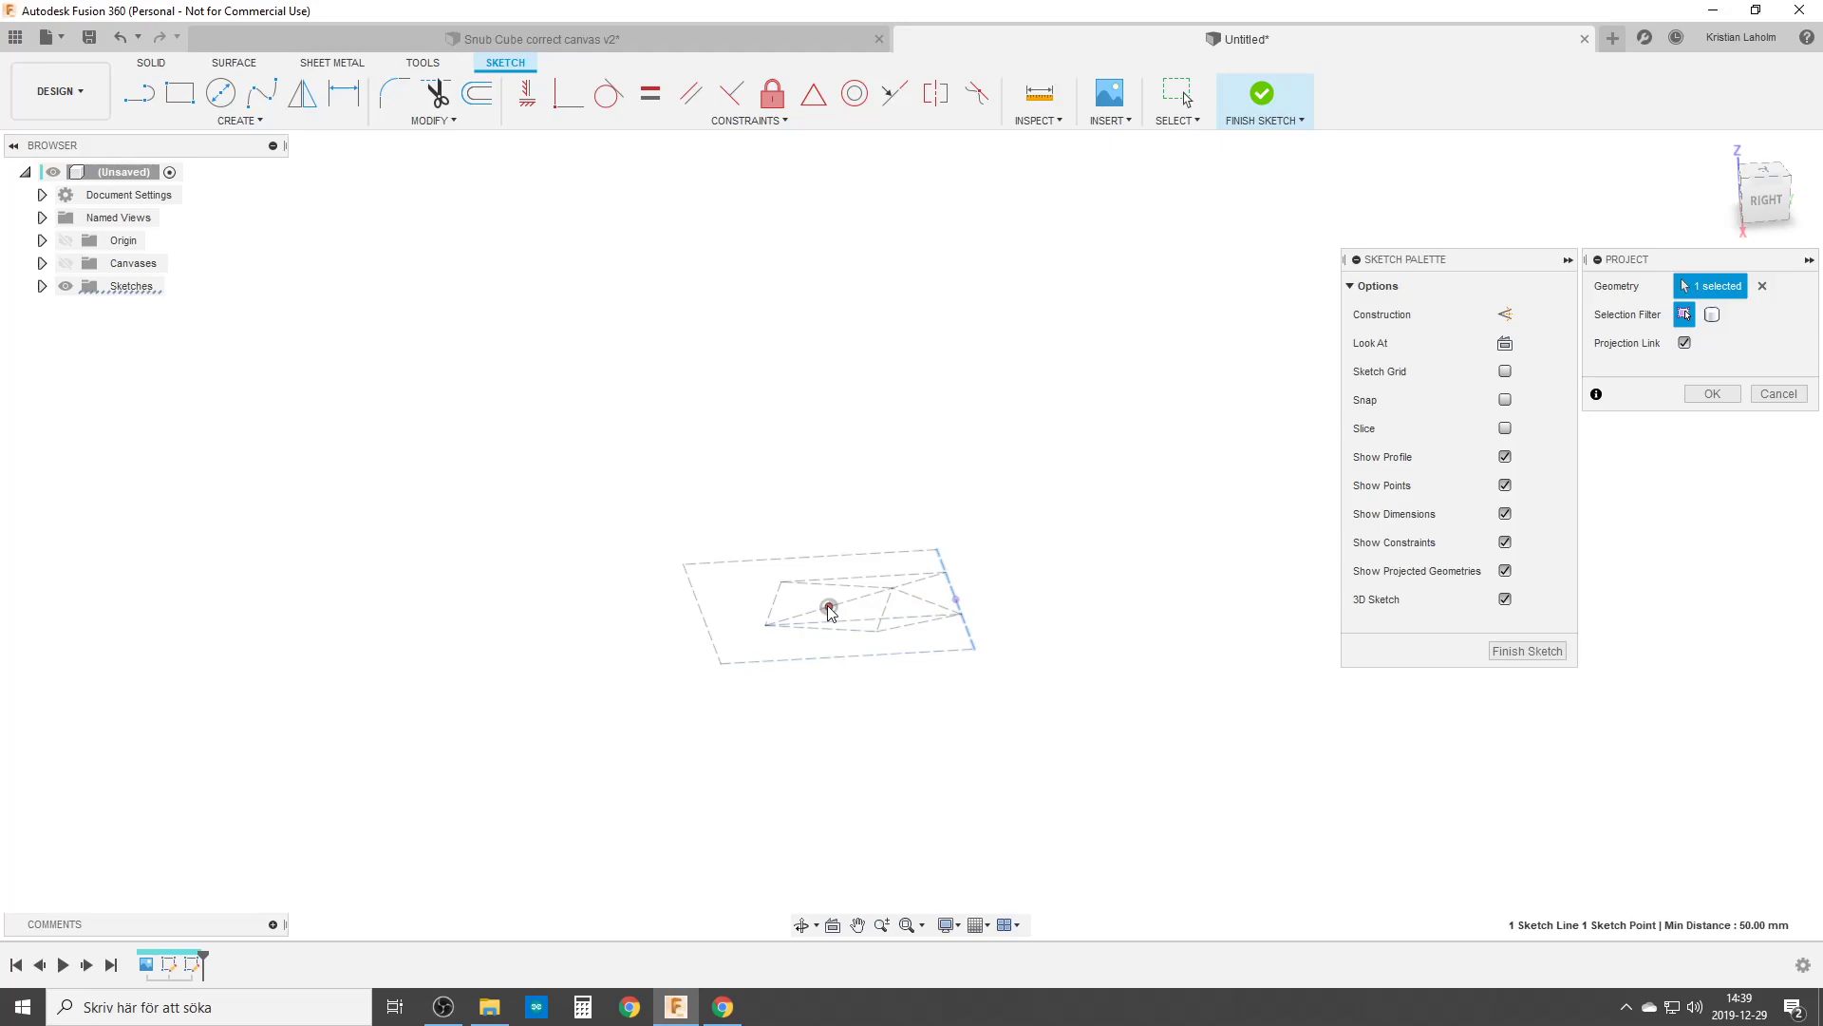
pyautogui.click(1712, 393)
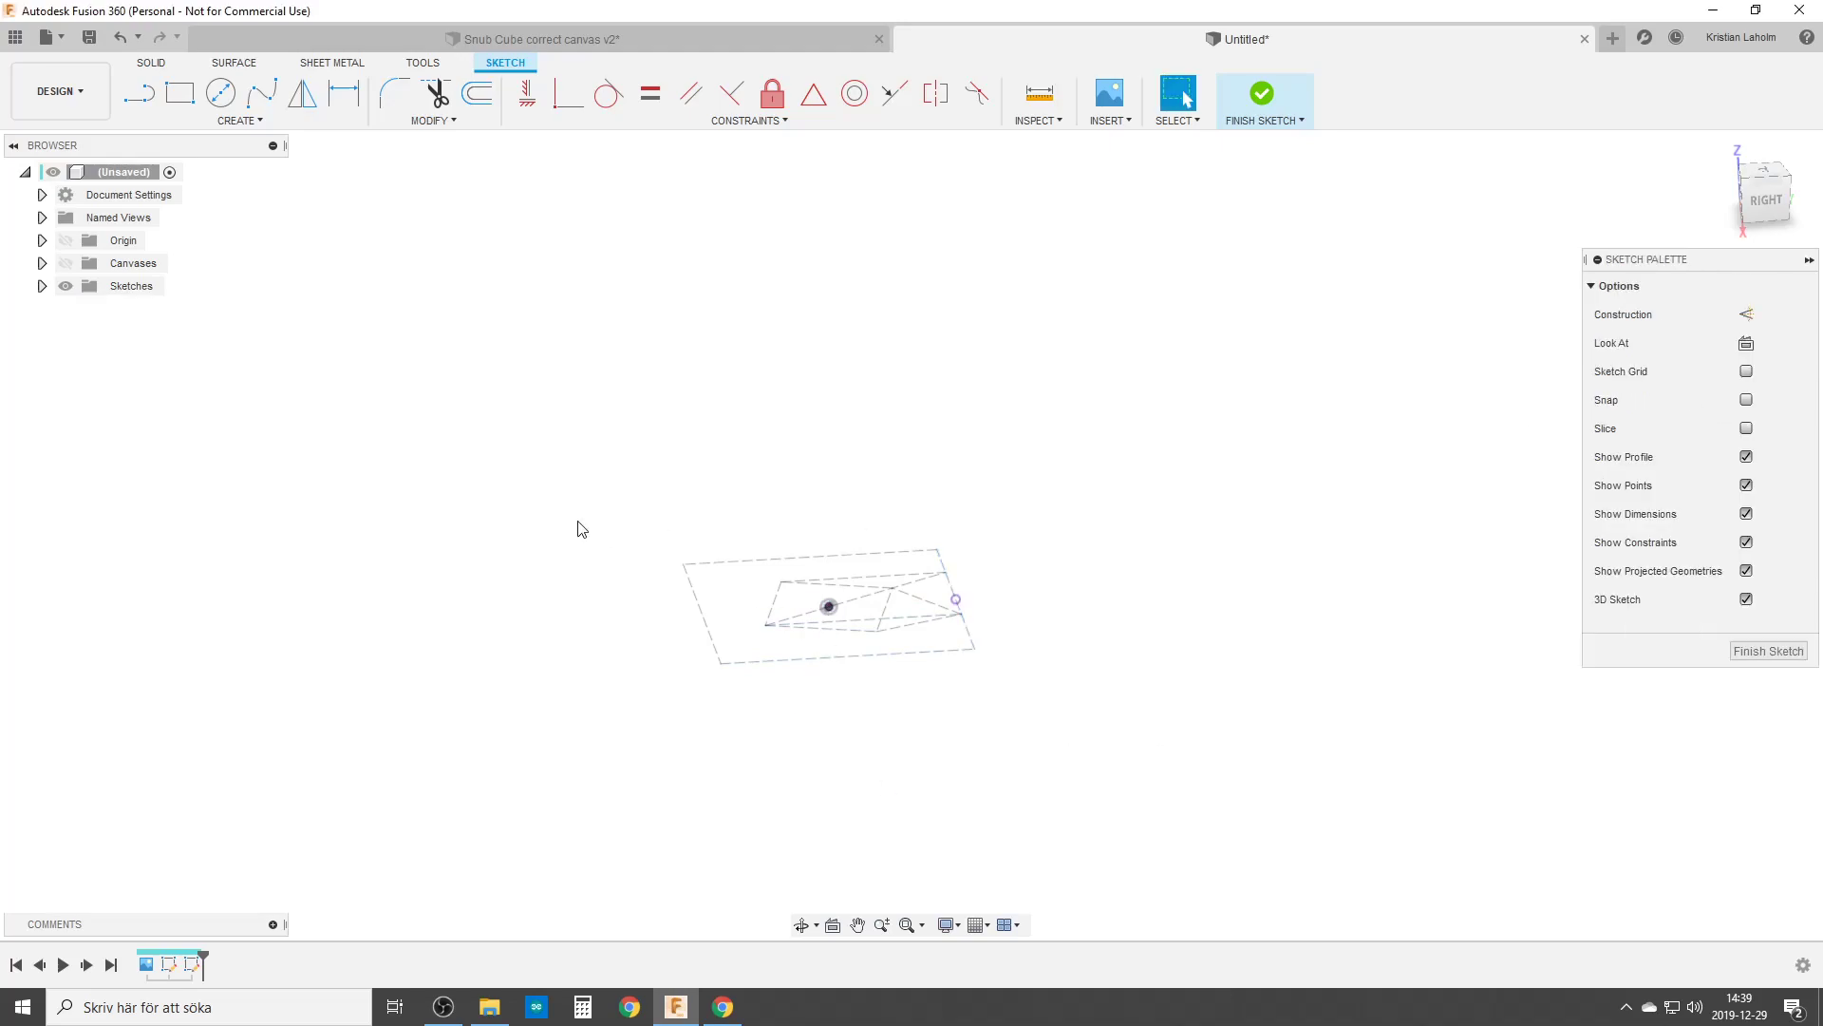
# Draw a construction circle centred on the centre point, passing through the projected edge point.
pyautogui.press('c')
pyautogui.scroll(3, 824, 600)
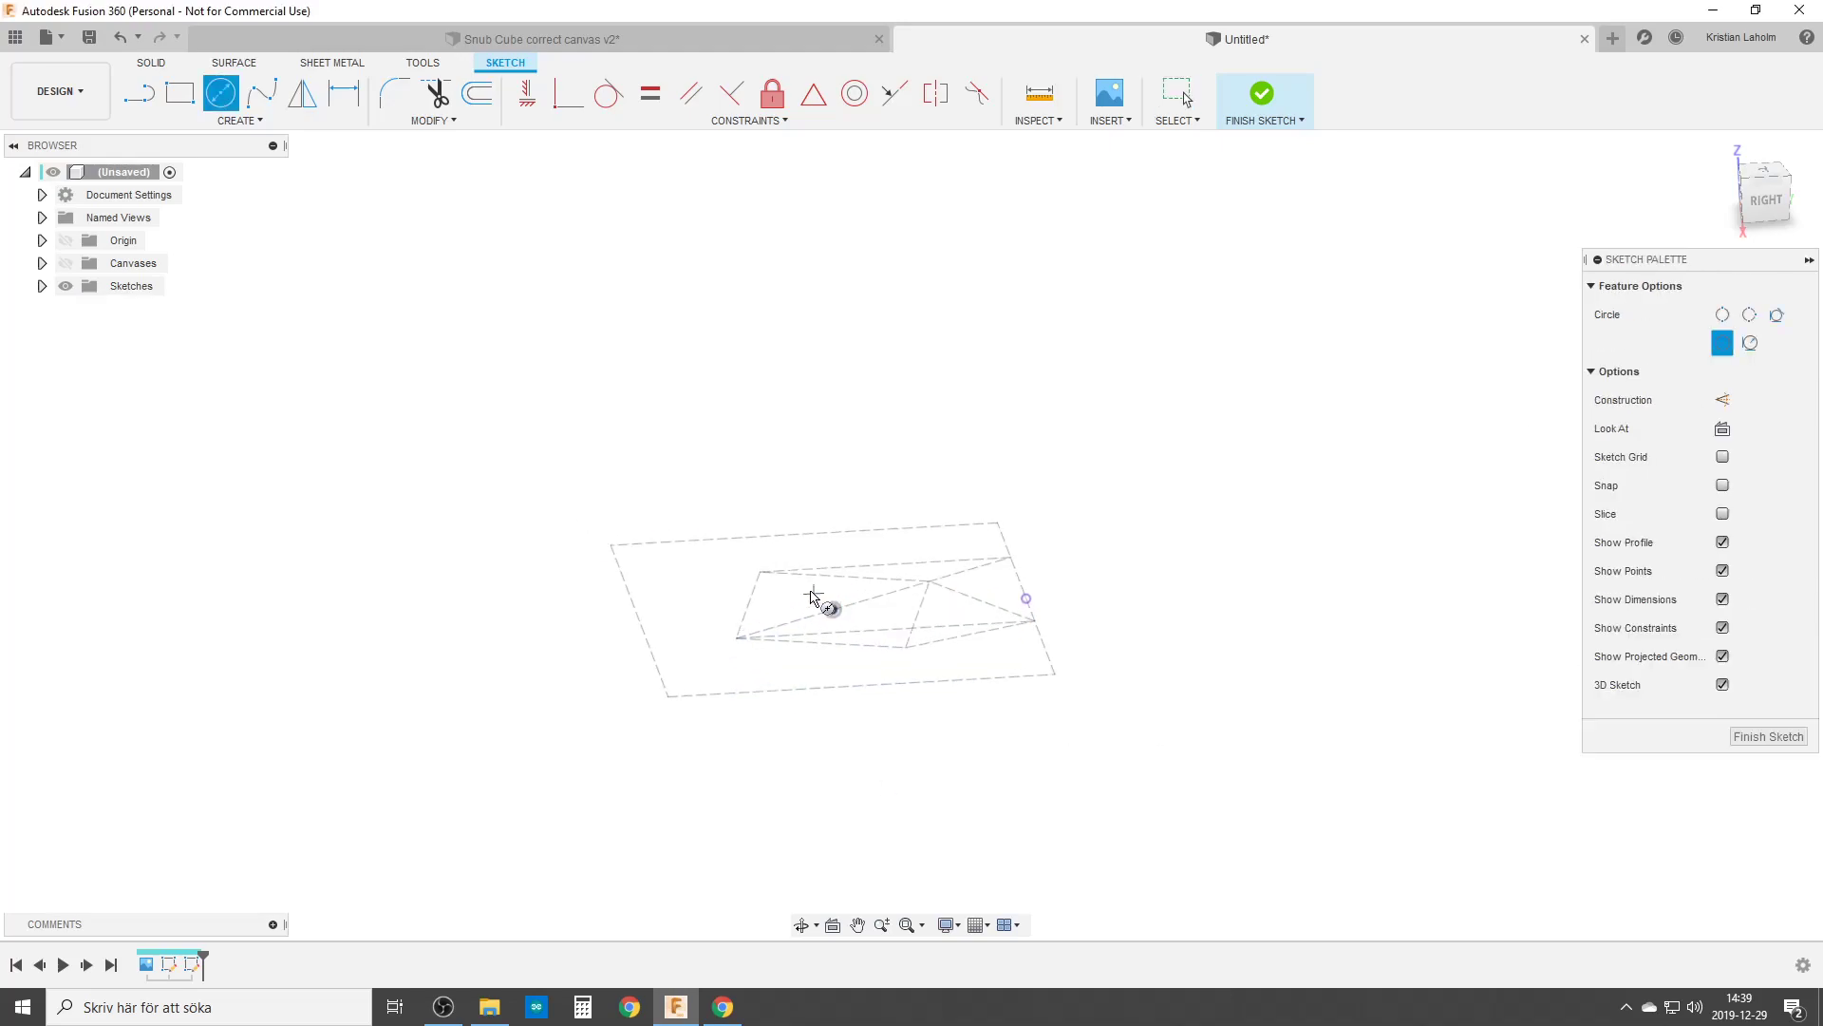
pyautogui.click(1722, 399)
pyautogui.click(833, 609)
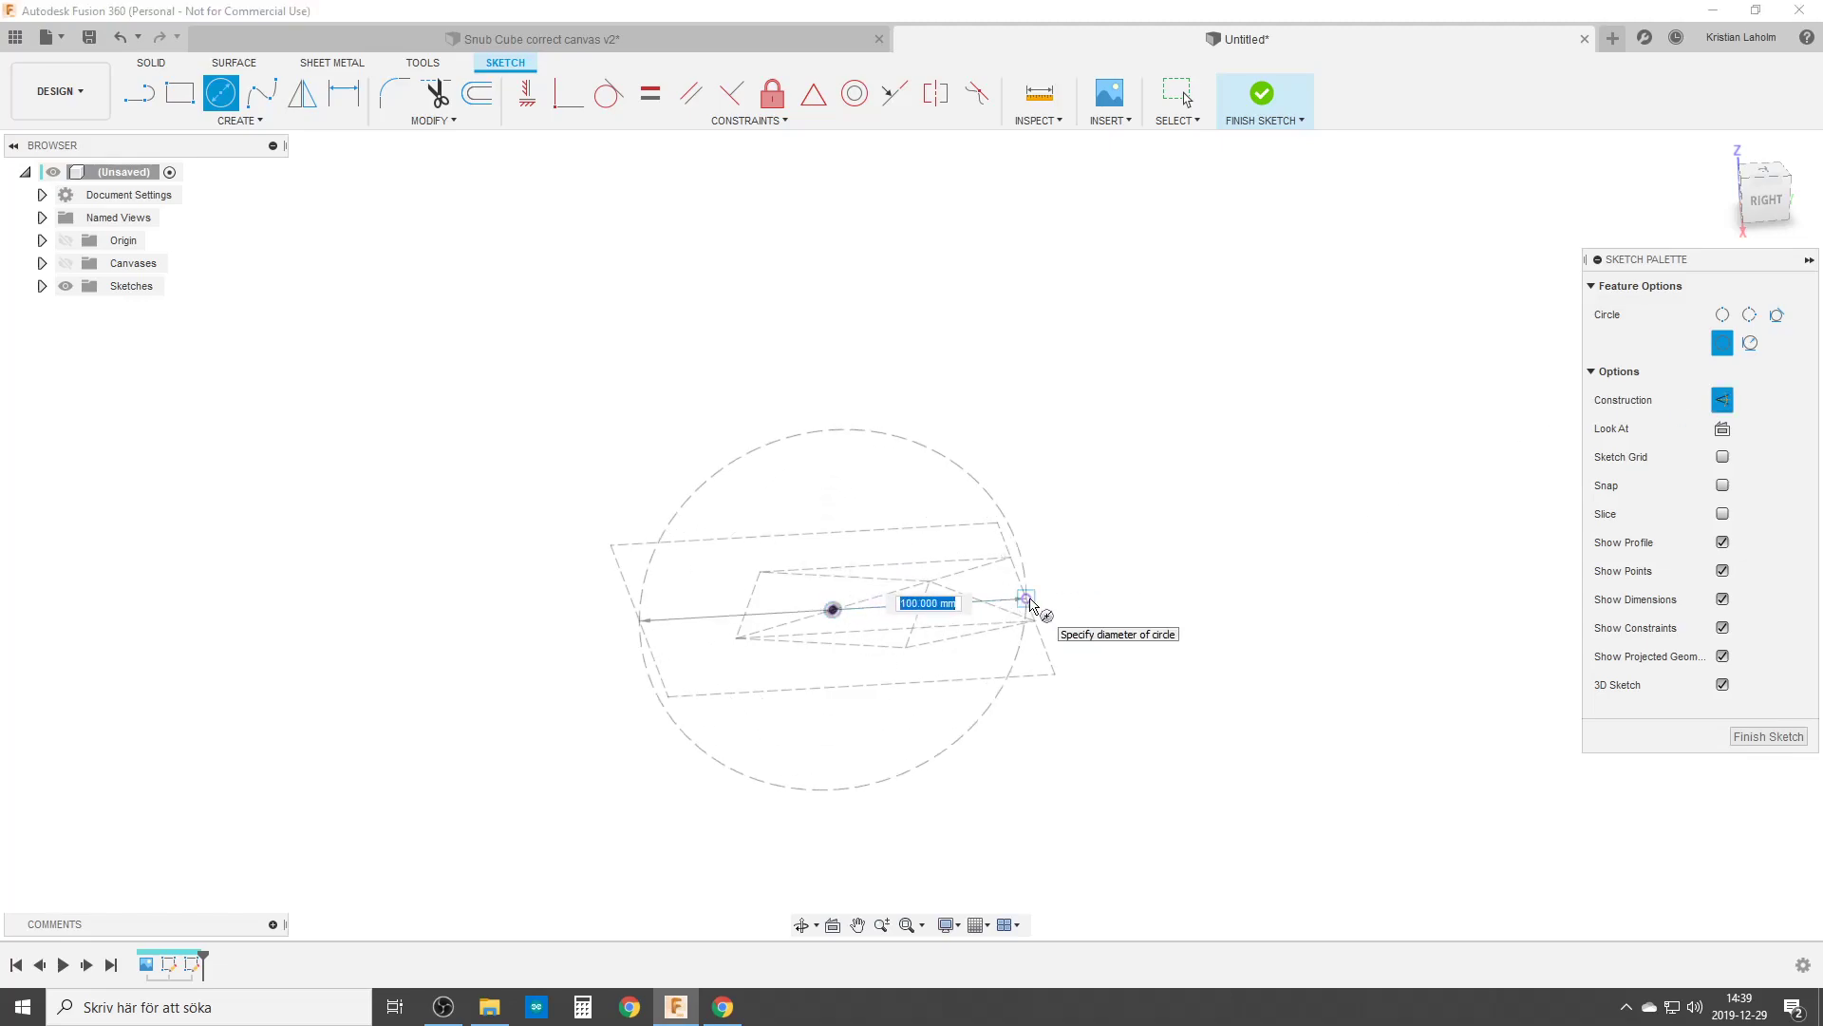
pyautogui.click(1025, 599)
pyautogui.press('Escape')
# Draw a solid vertical line from the centre to the circle's top and begin a sketch point.
pyautogui.press('l')
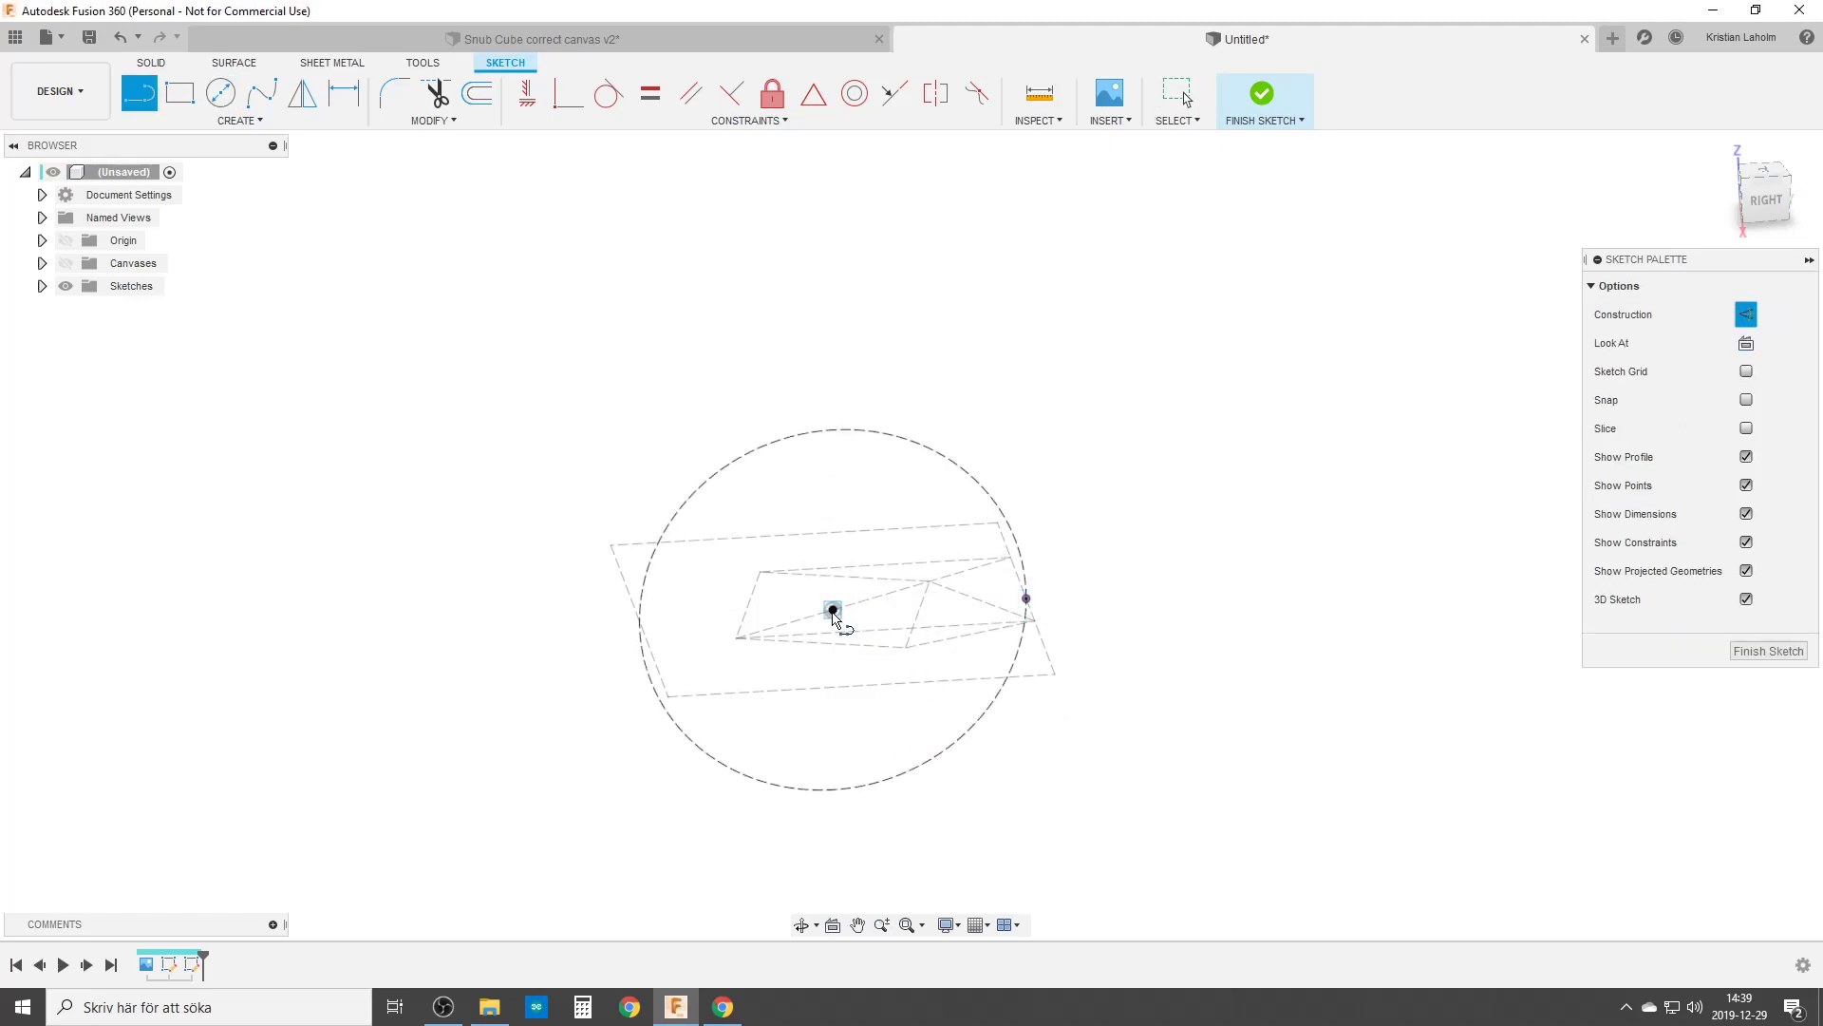
pyautogui.click(833, 609)
pyautogui.click(833, 431)
pyautogui.press('Escape')
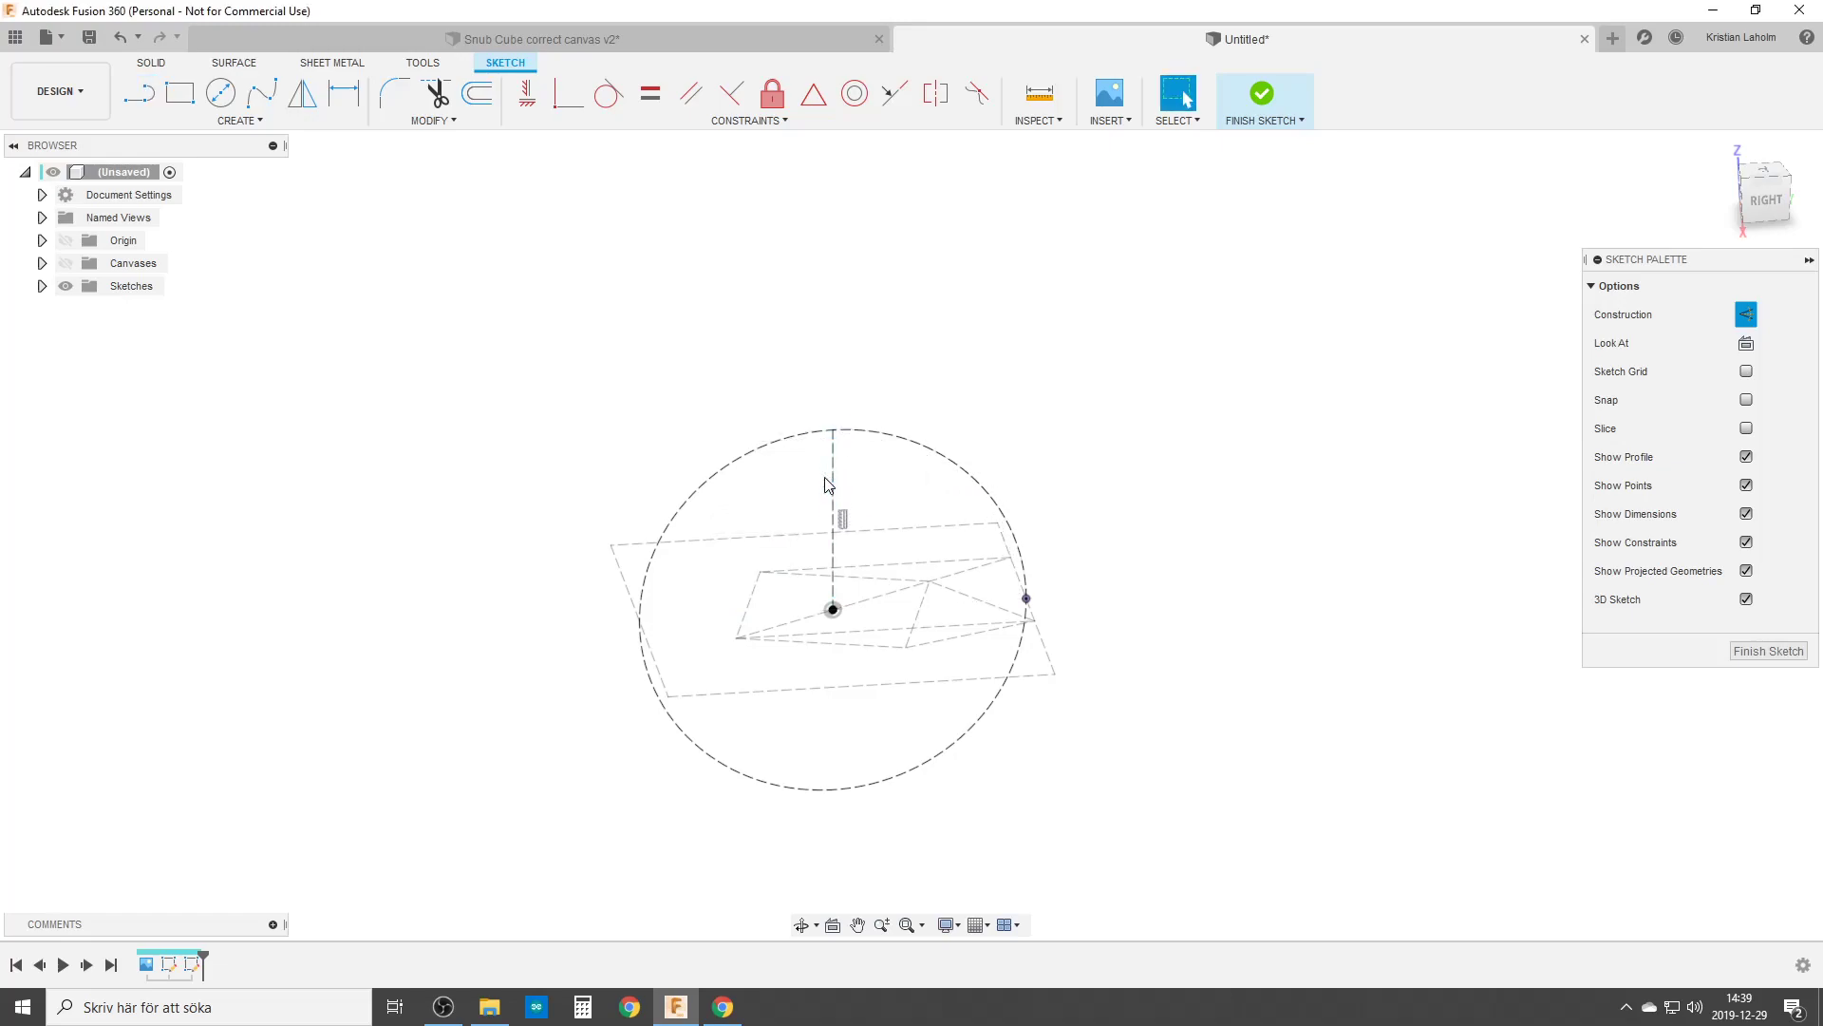
pyautogui.click(833, 477)
pyautogui.press('x')
pyautogui.click(1013, 333)
pyautogui.write('spoi')
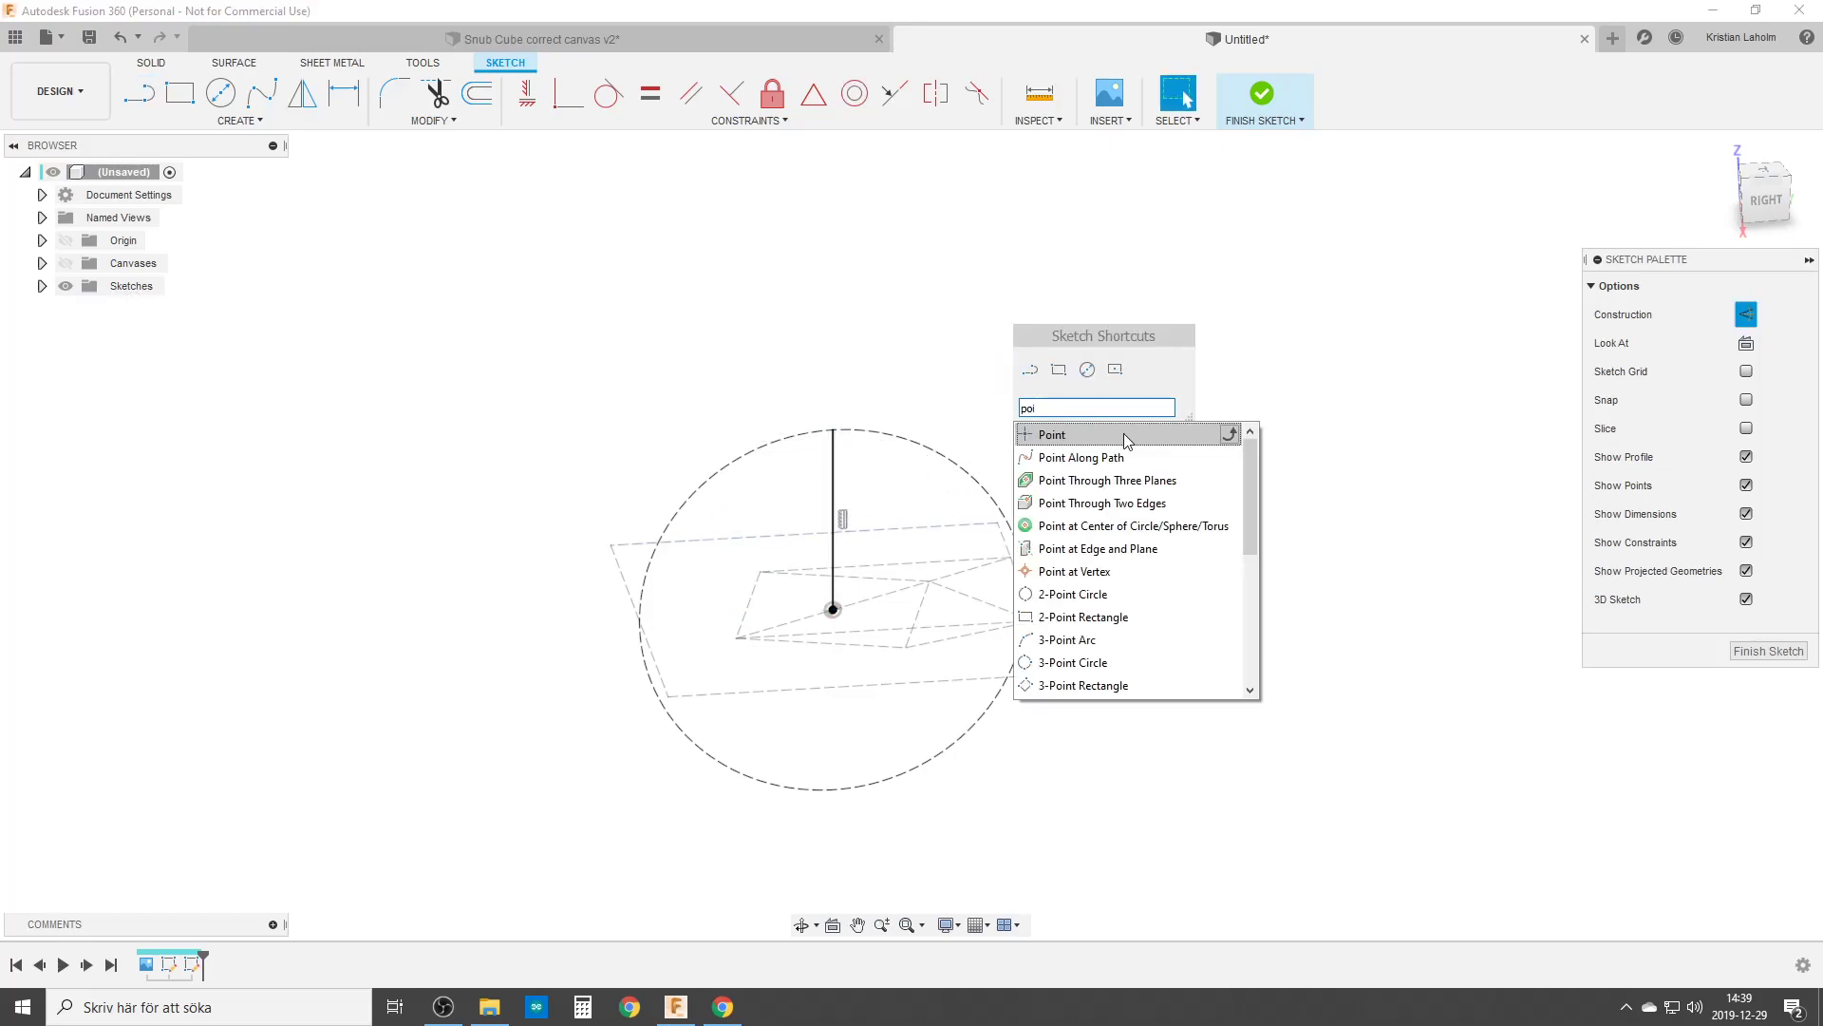
pyautogui.click(1111, 436)
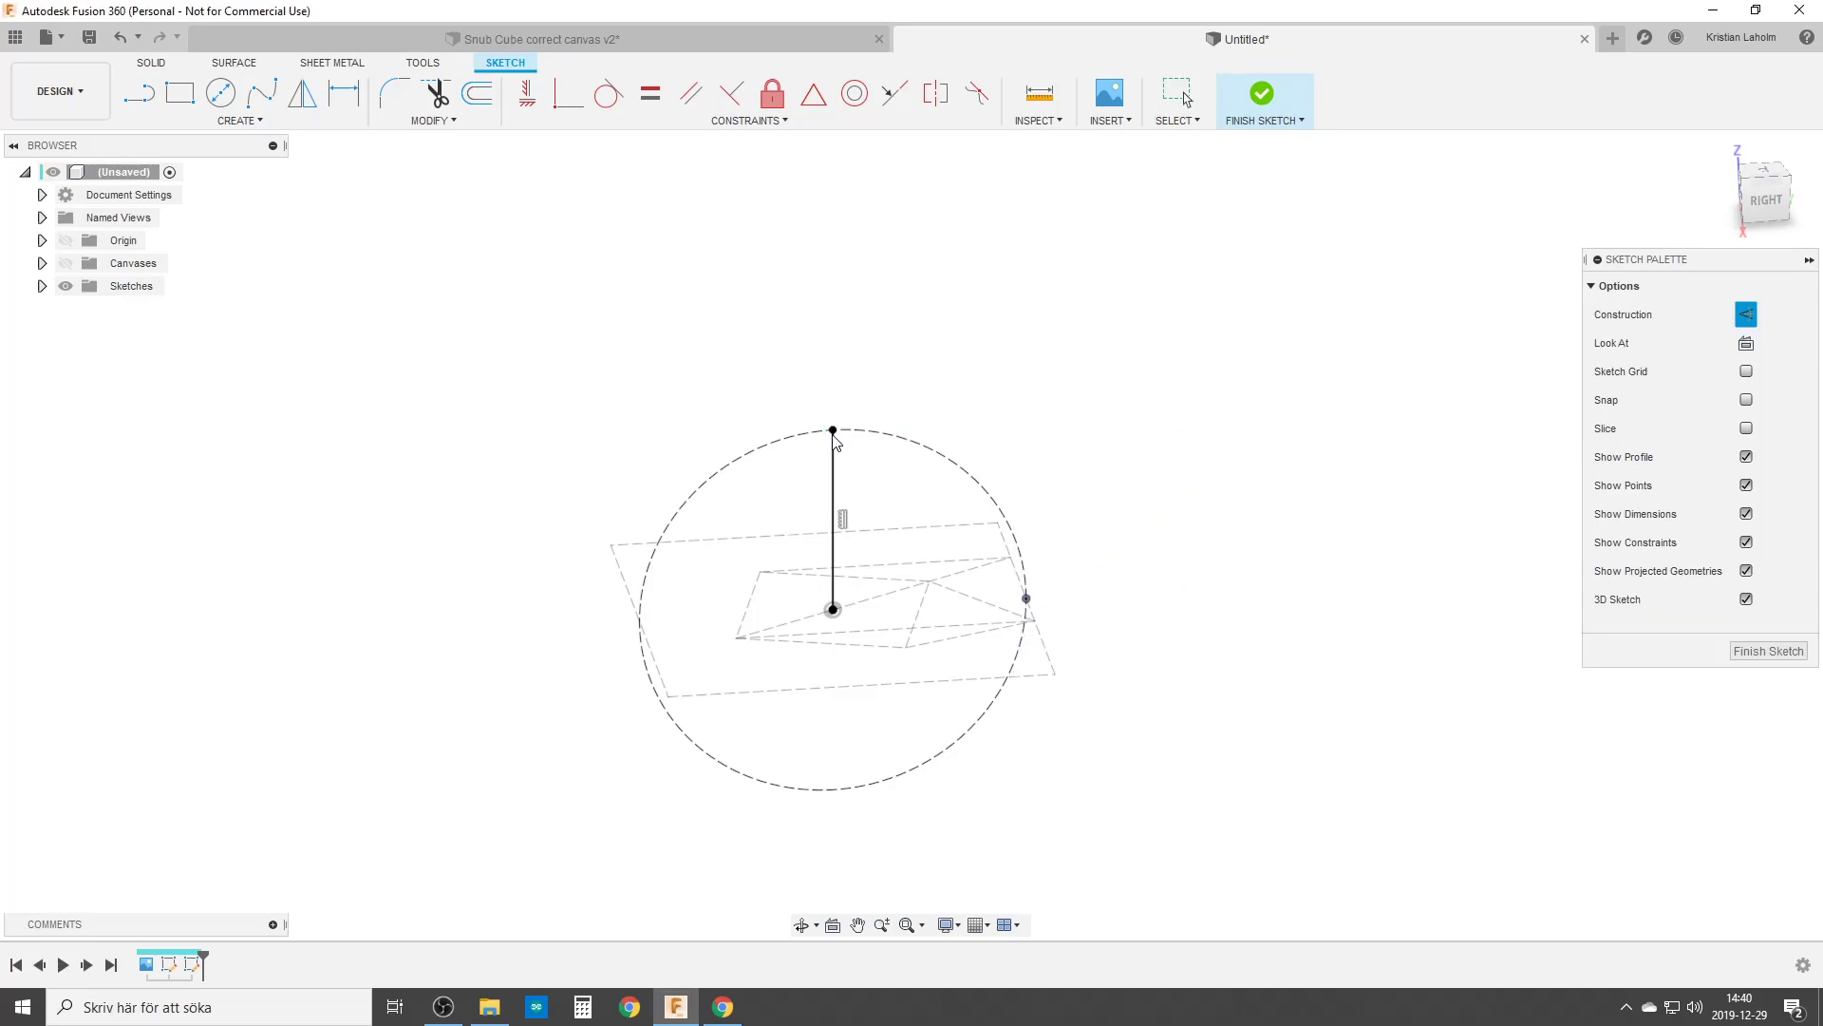
# Finish the sketch and add an offset plane from XY extended to the line's top point.
pyautogui.click(1794, 652)
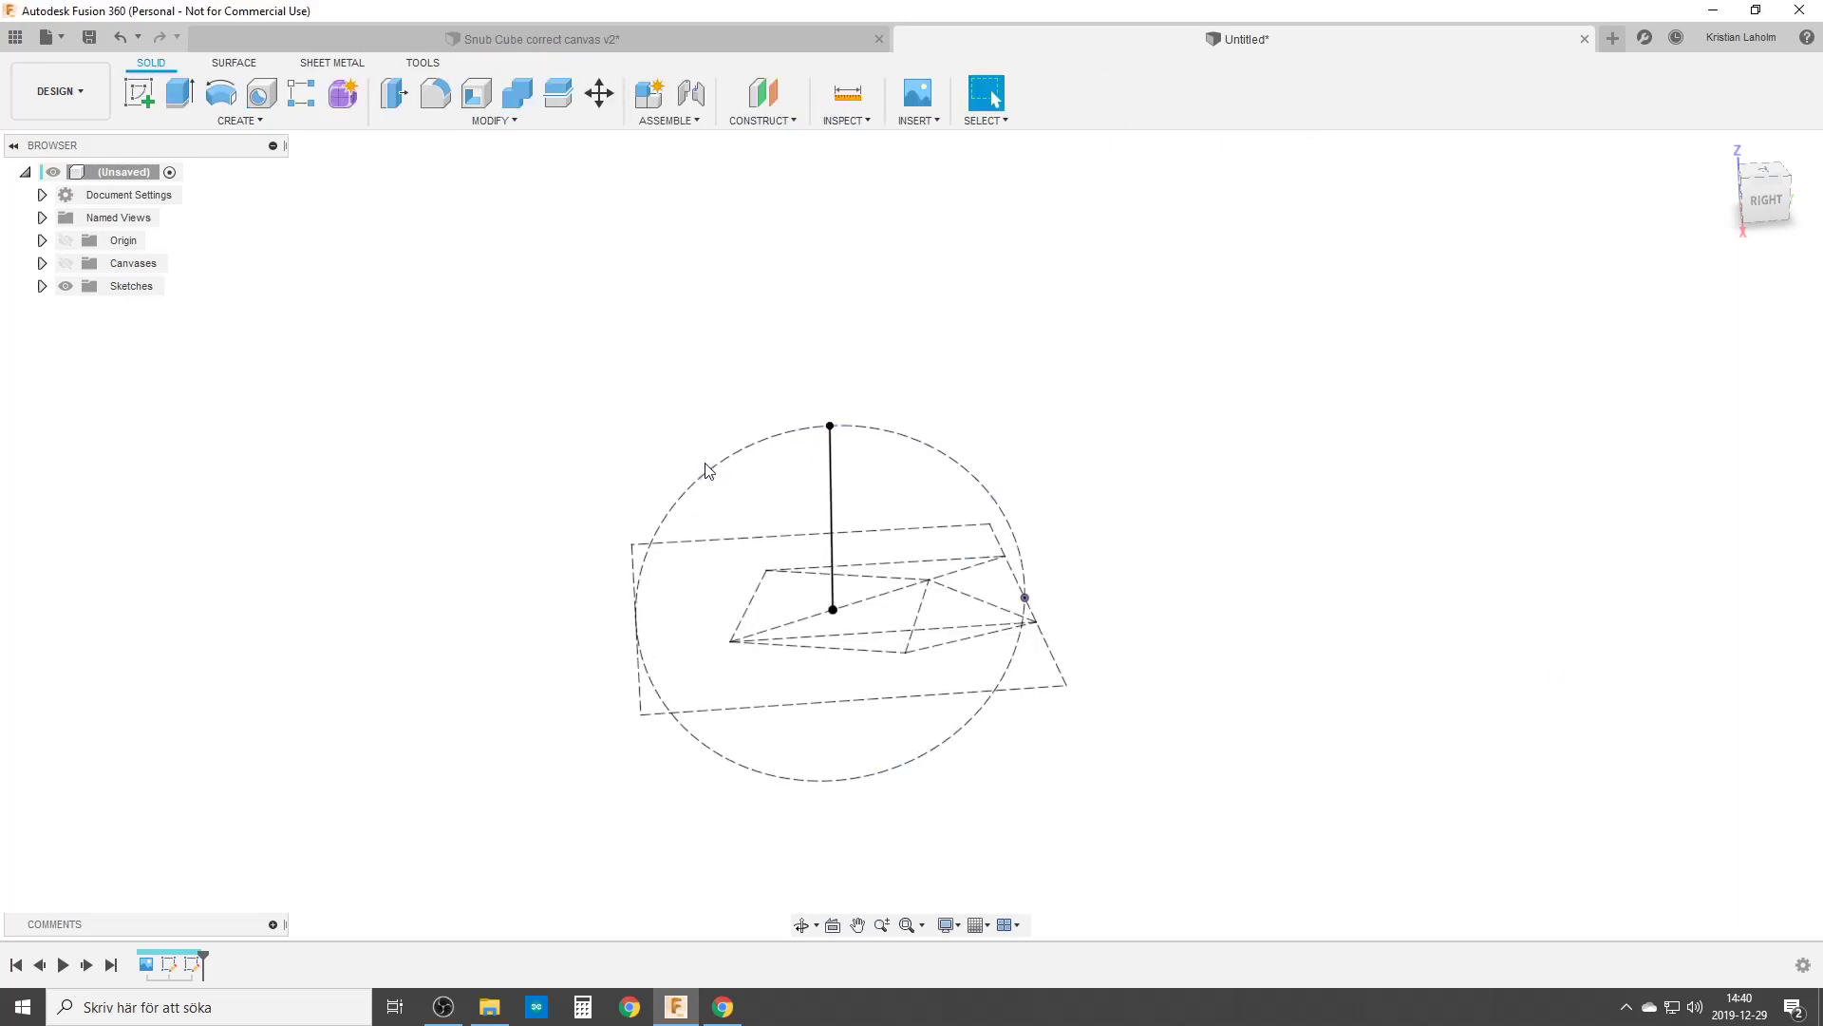
pyautogui.click(762, 92)
pyautogui.click(907, 642)
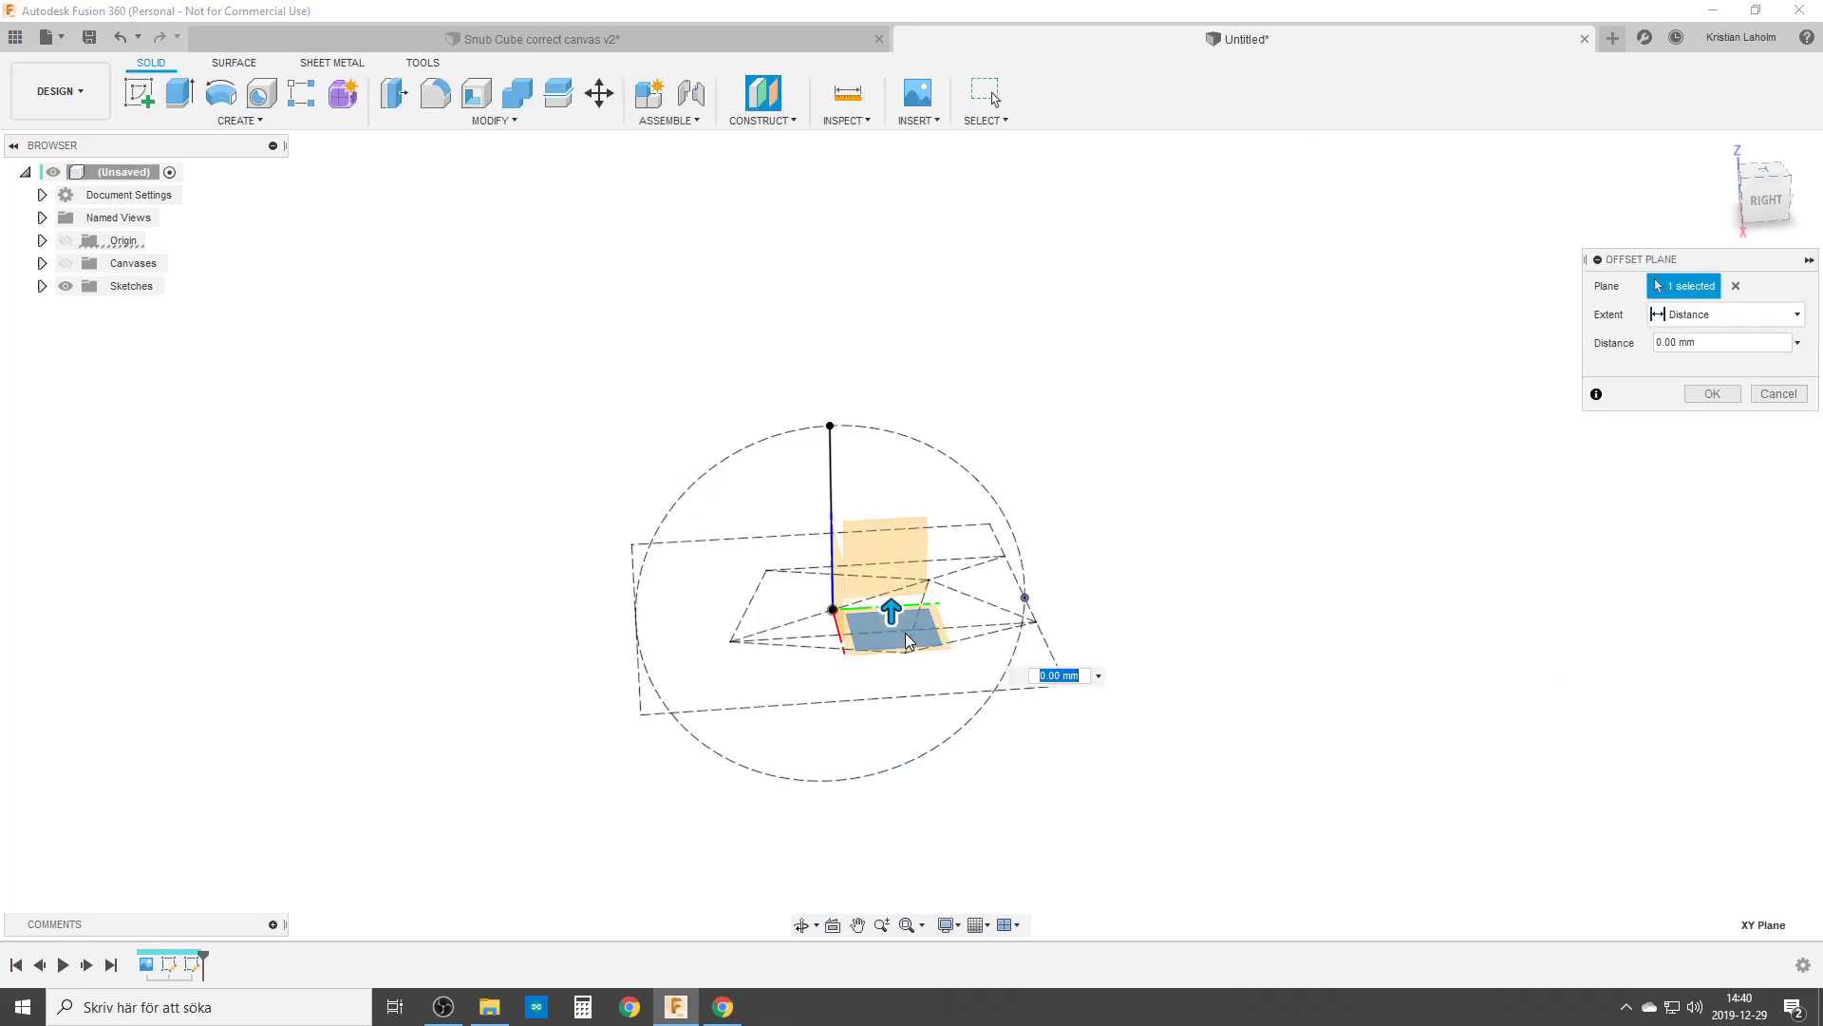
pyautogui.click(1727, 324)
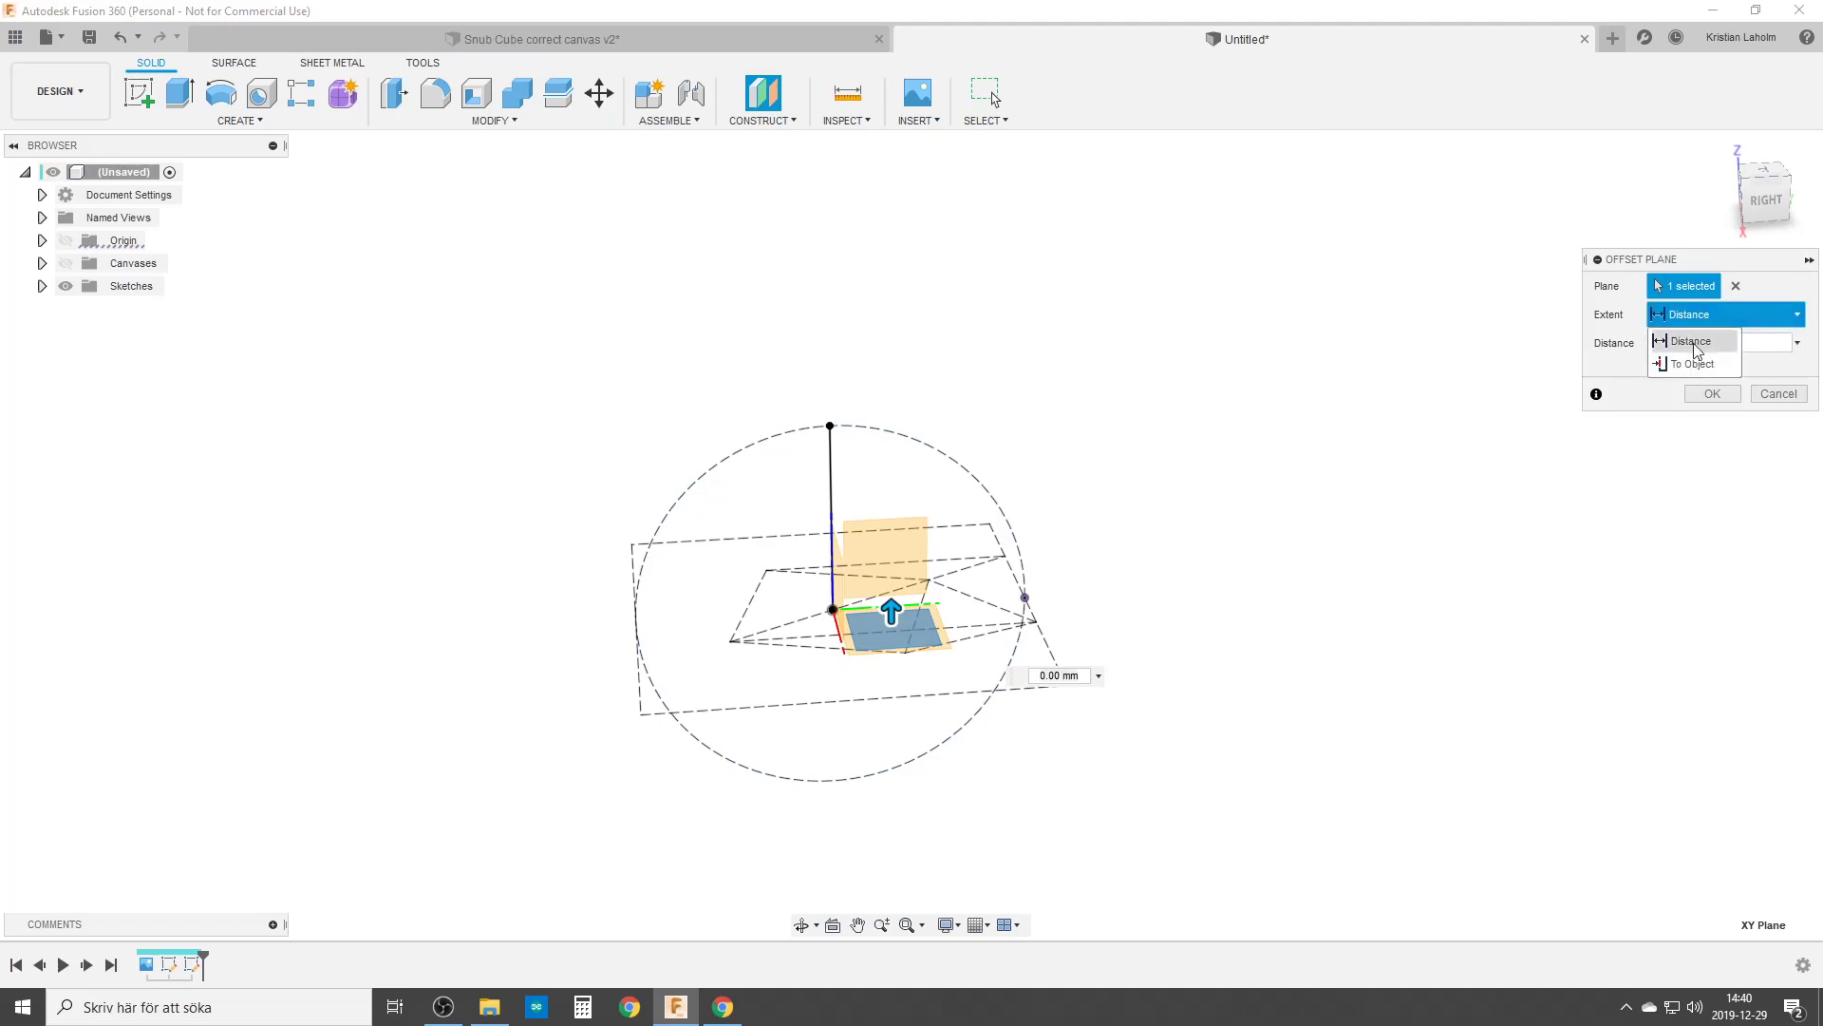
pyautogui.click(1700, 356)
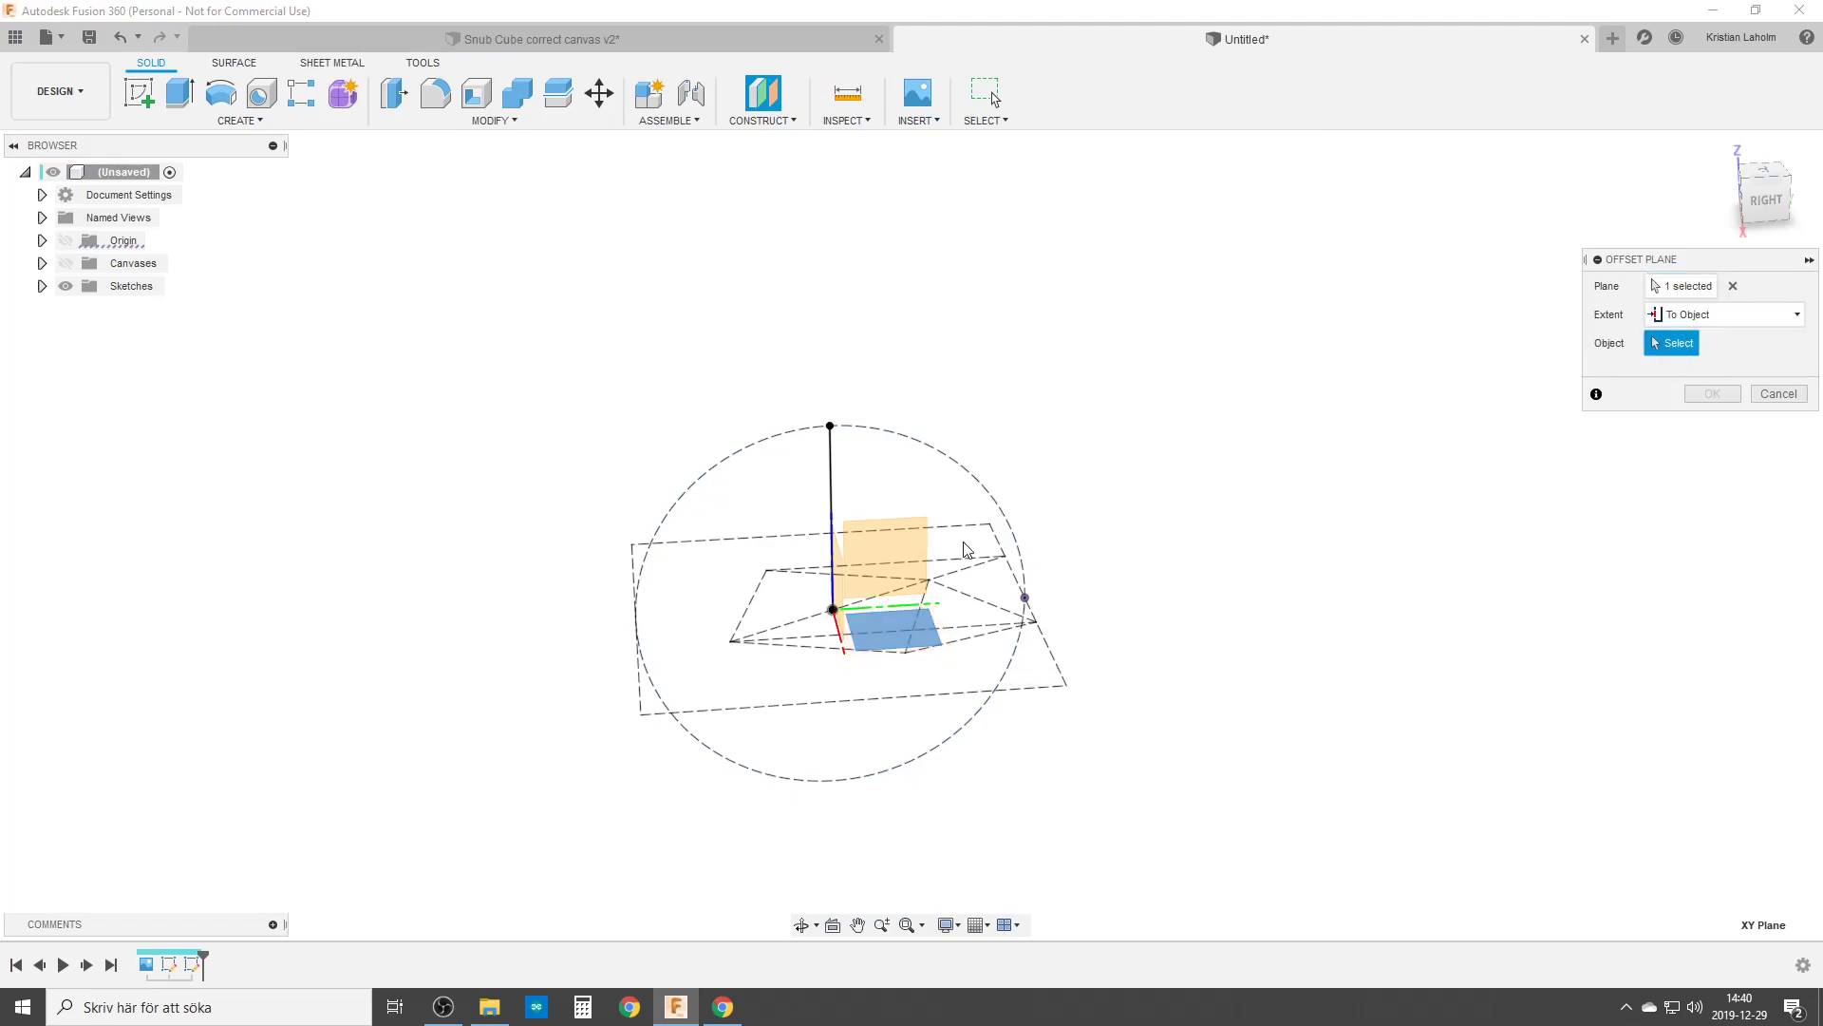
pyautogui.click(831, 428)
pyautogui.click(1715, 424)
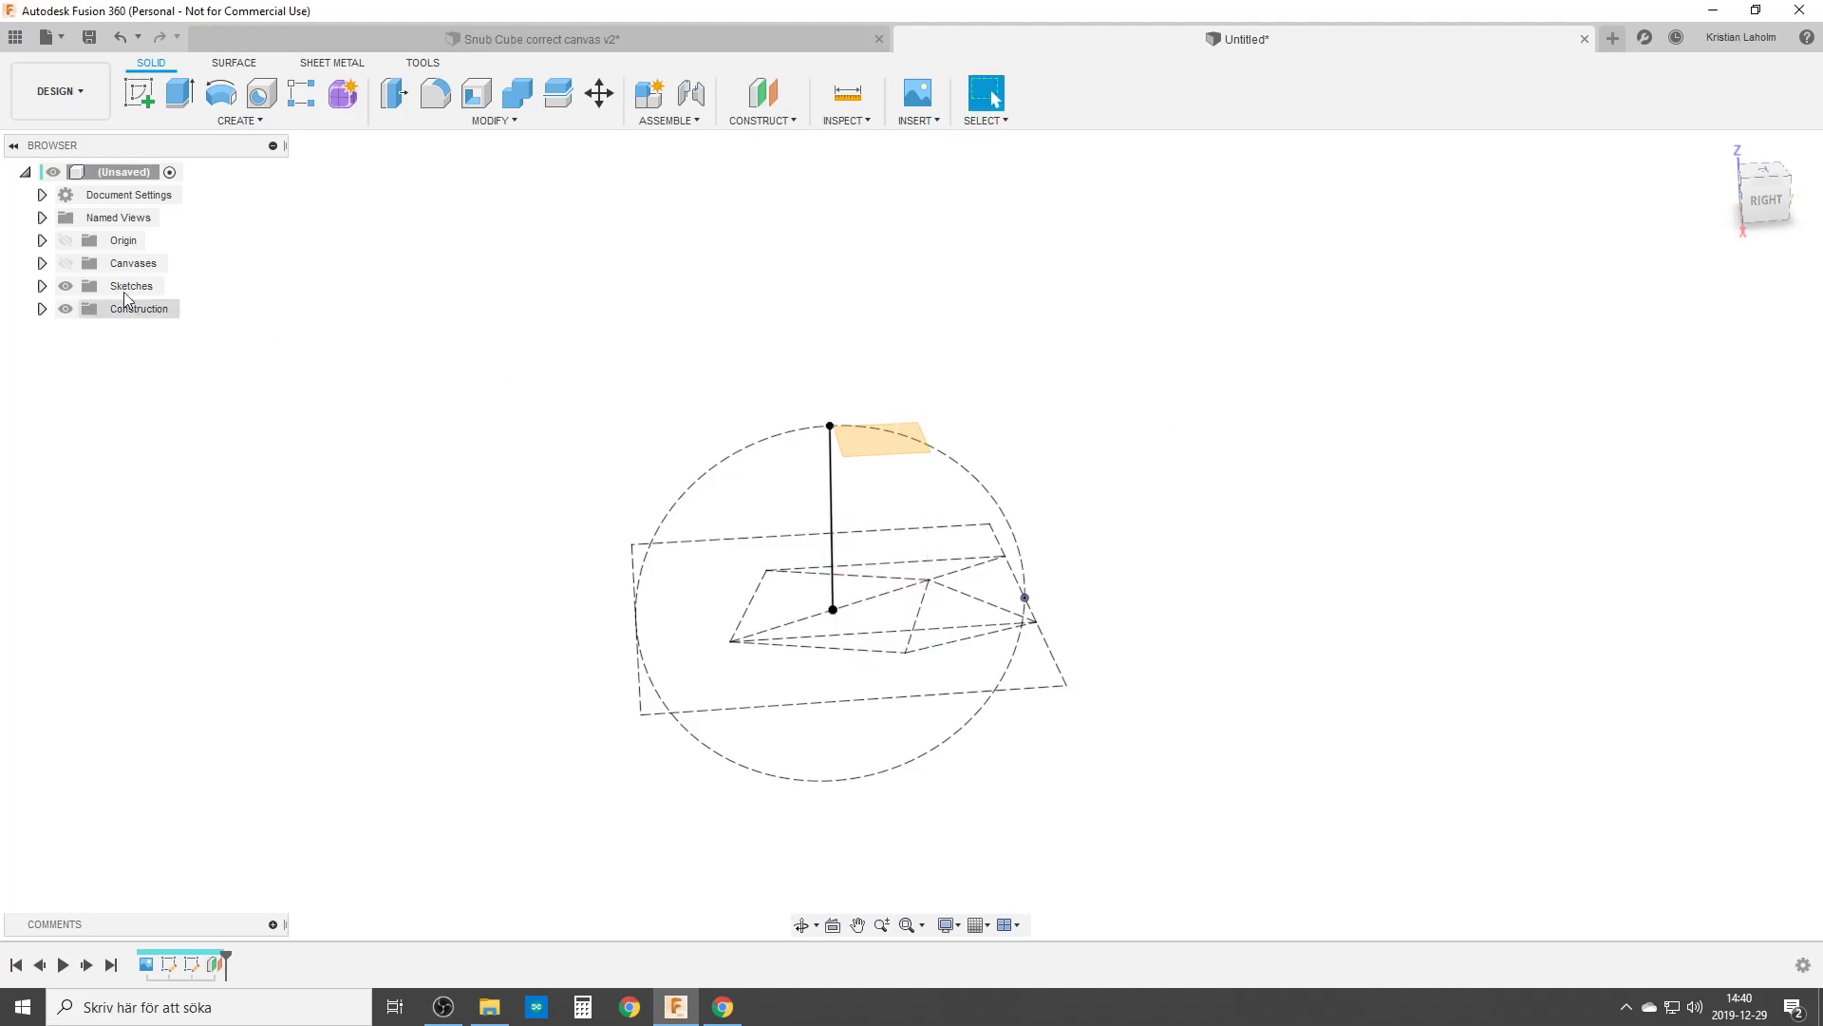
pyautogui.click(140, 92)
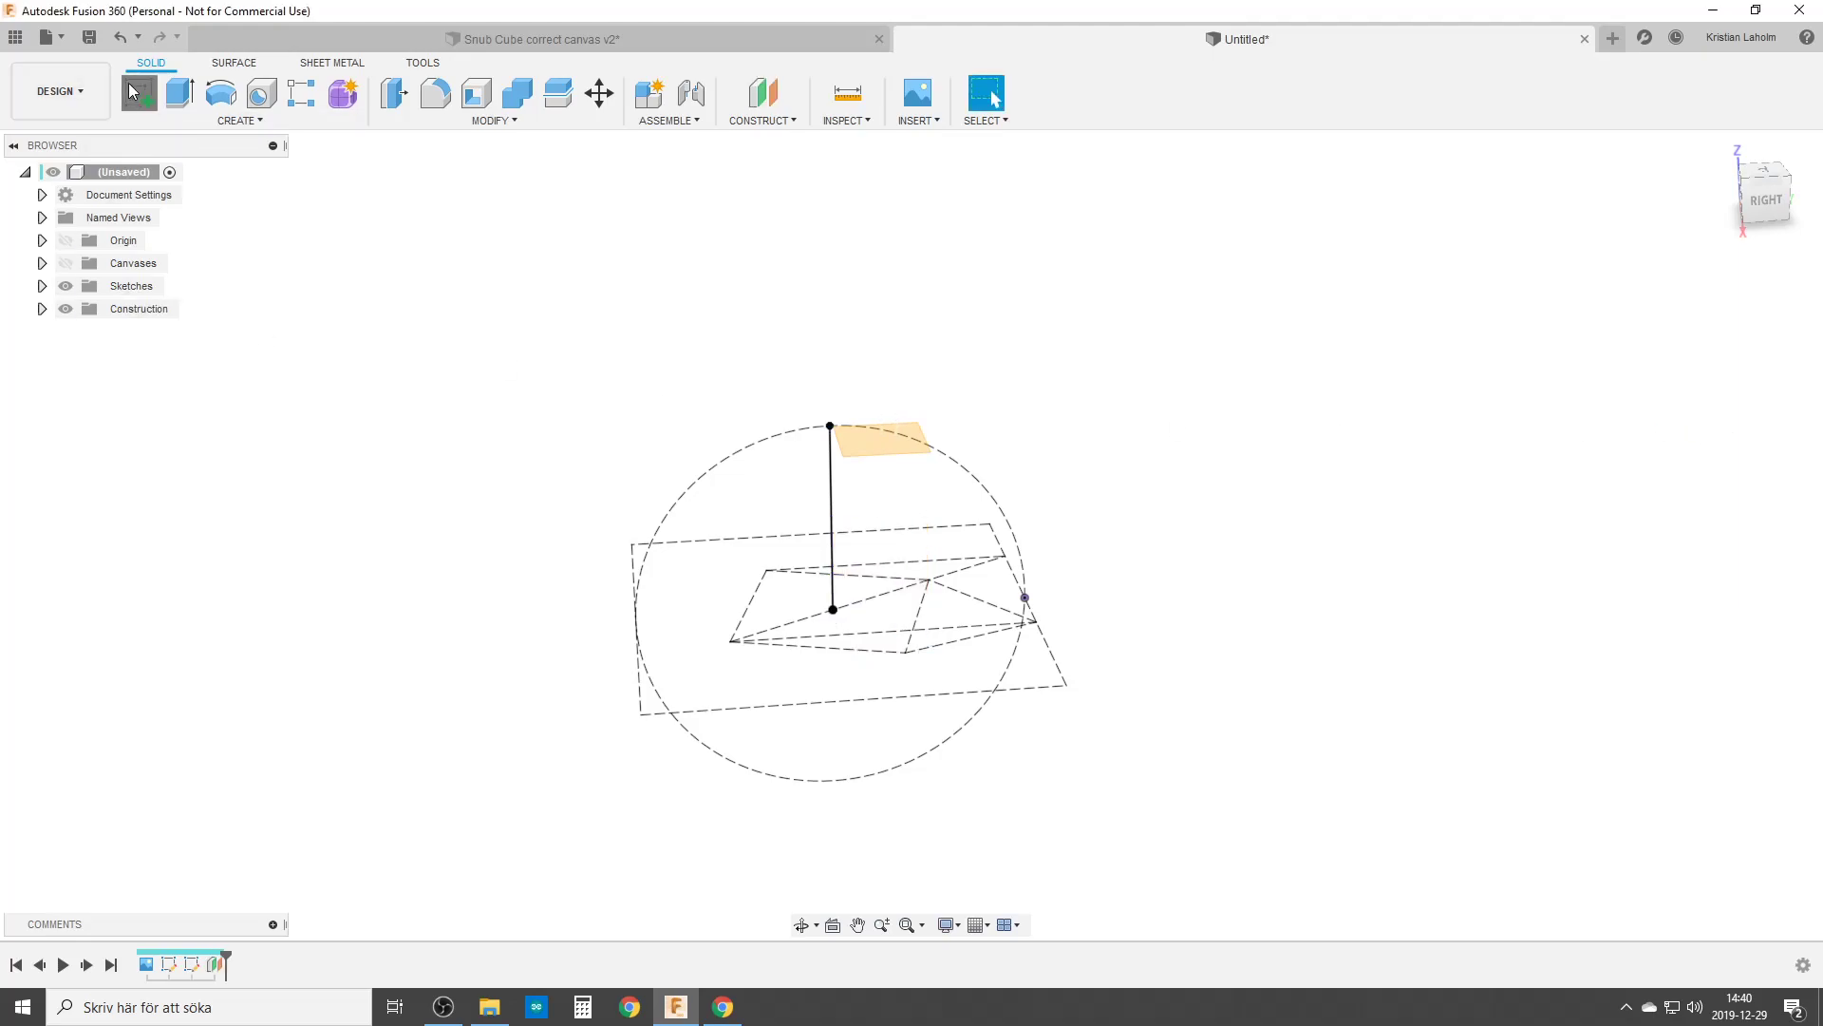
# Project the inner square's four edges into a sketch on the raised plane and finish it.
pyautogui.click(881, 437)
pyautogui.write('spr')
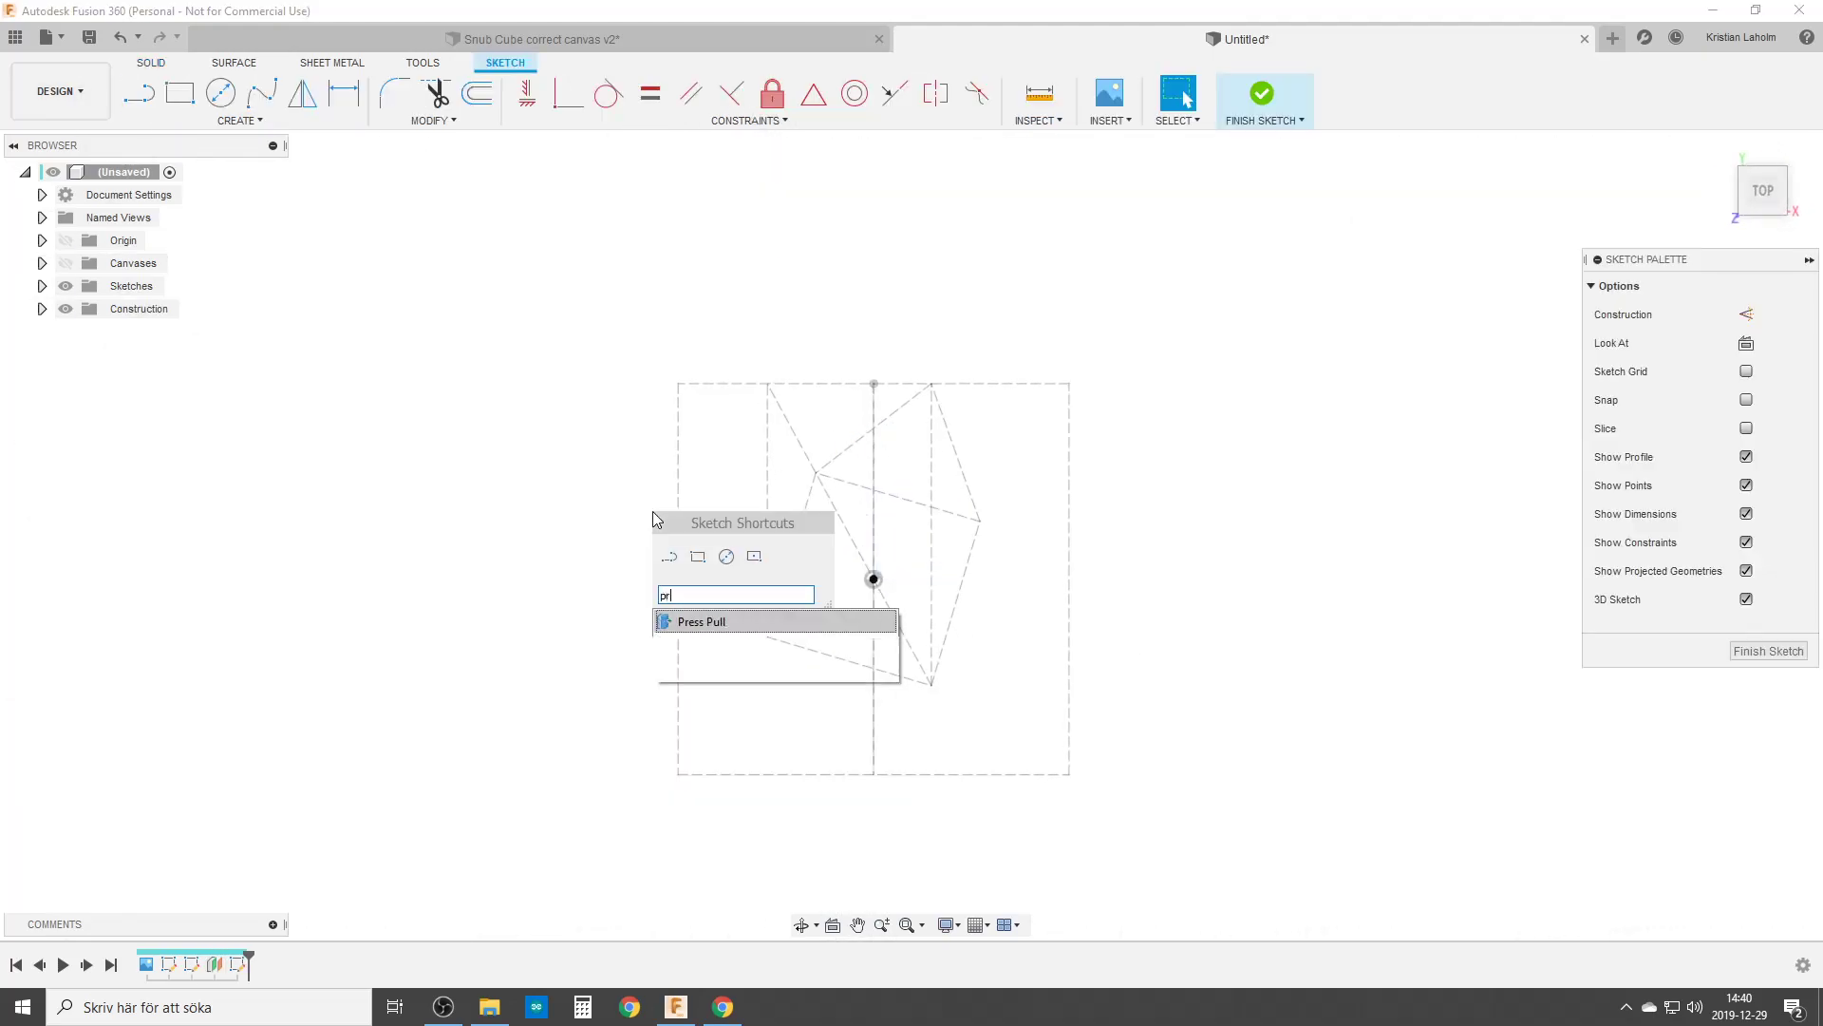
pyautogui.write('o')
pyautogui.click(729, 621)
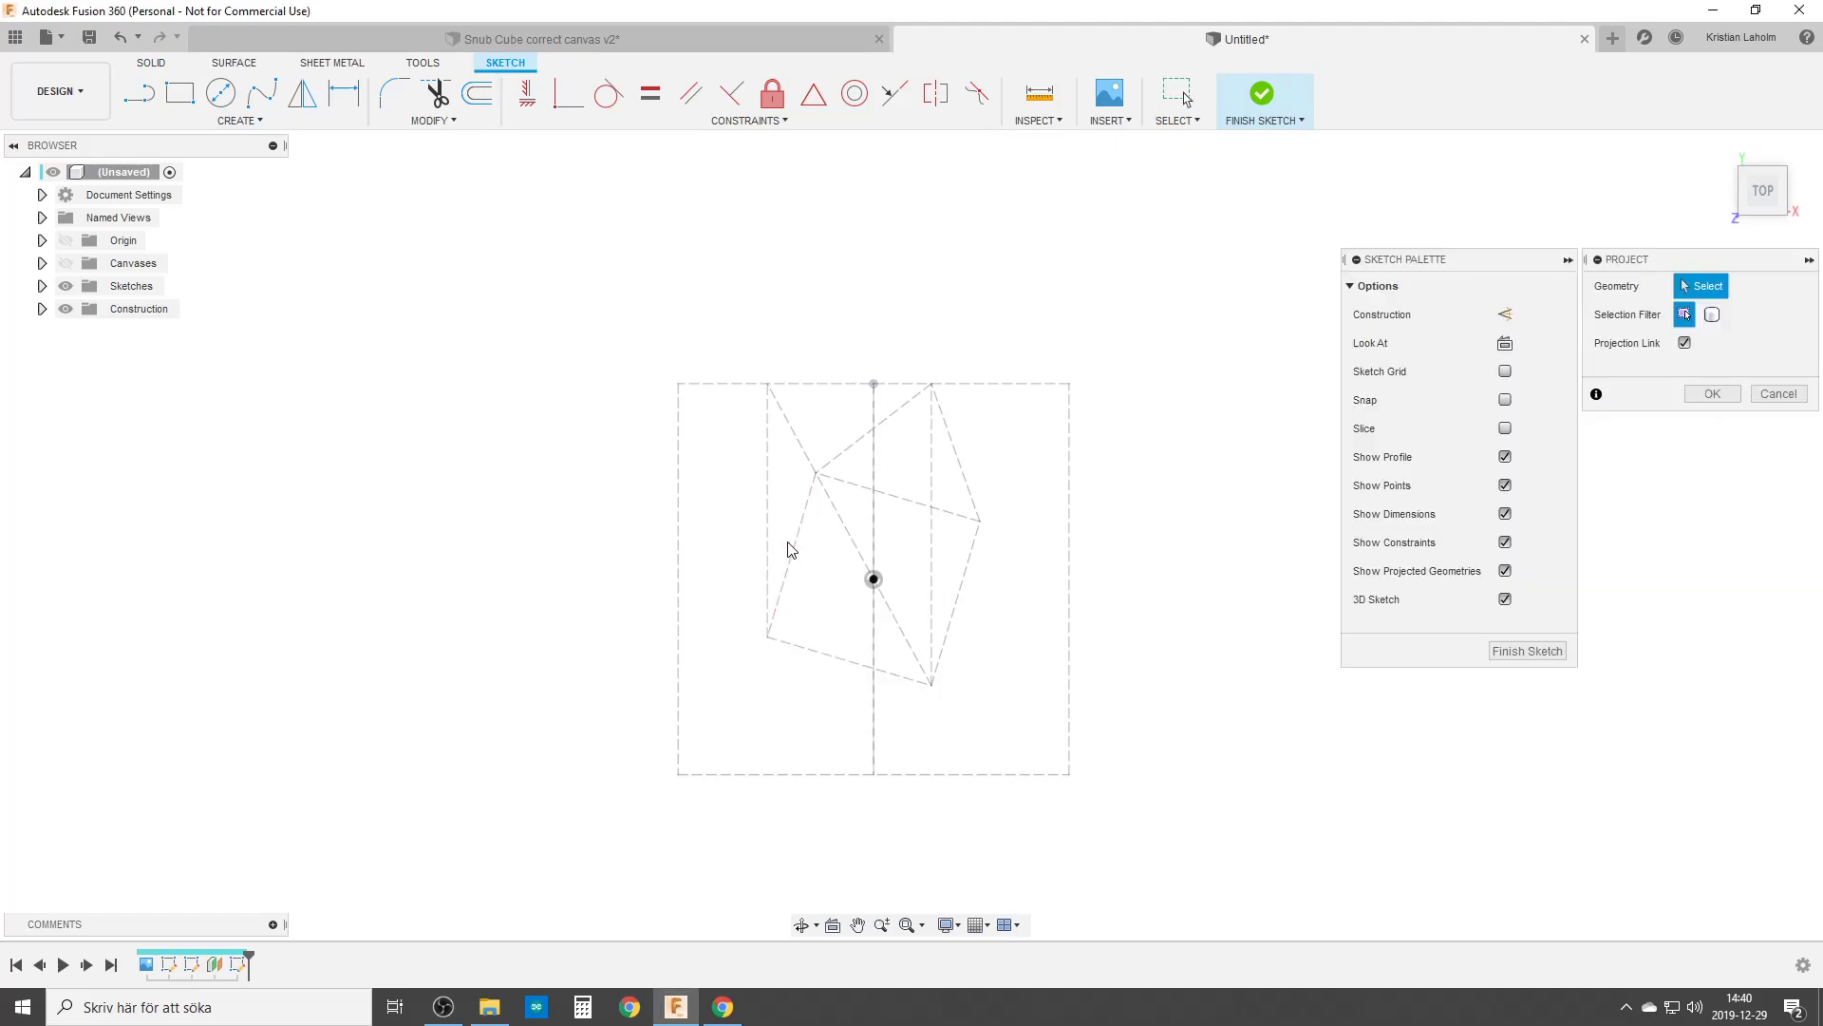
pyautogui.click(794, 543)
pyautogui.click(889, 495)
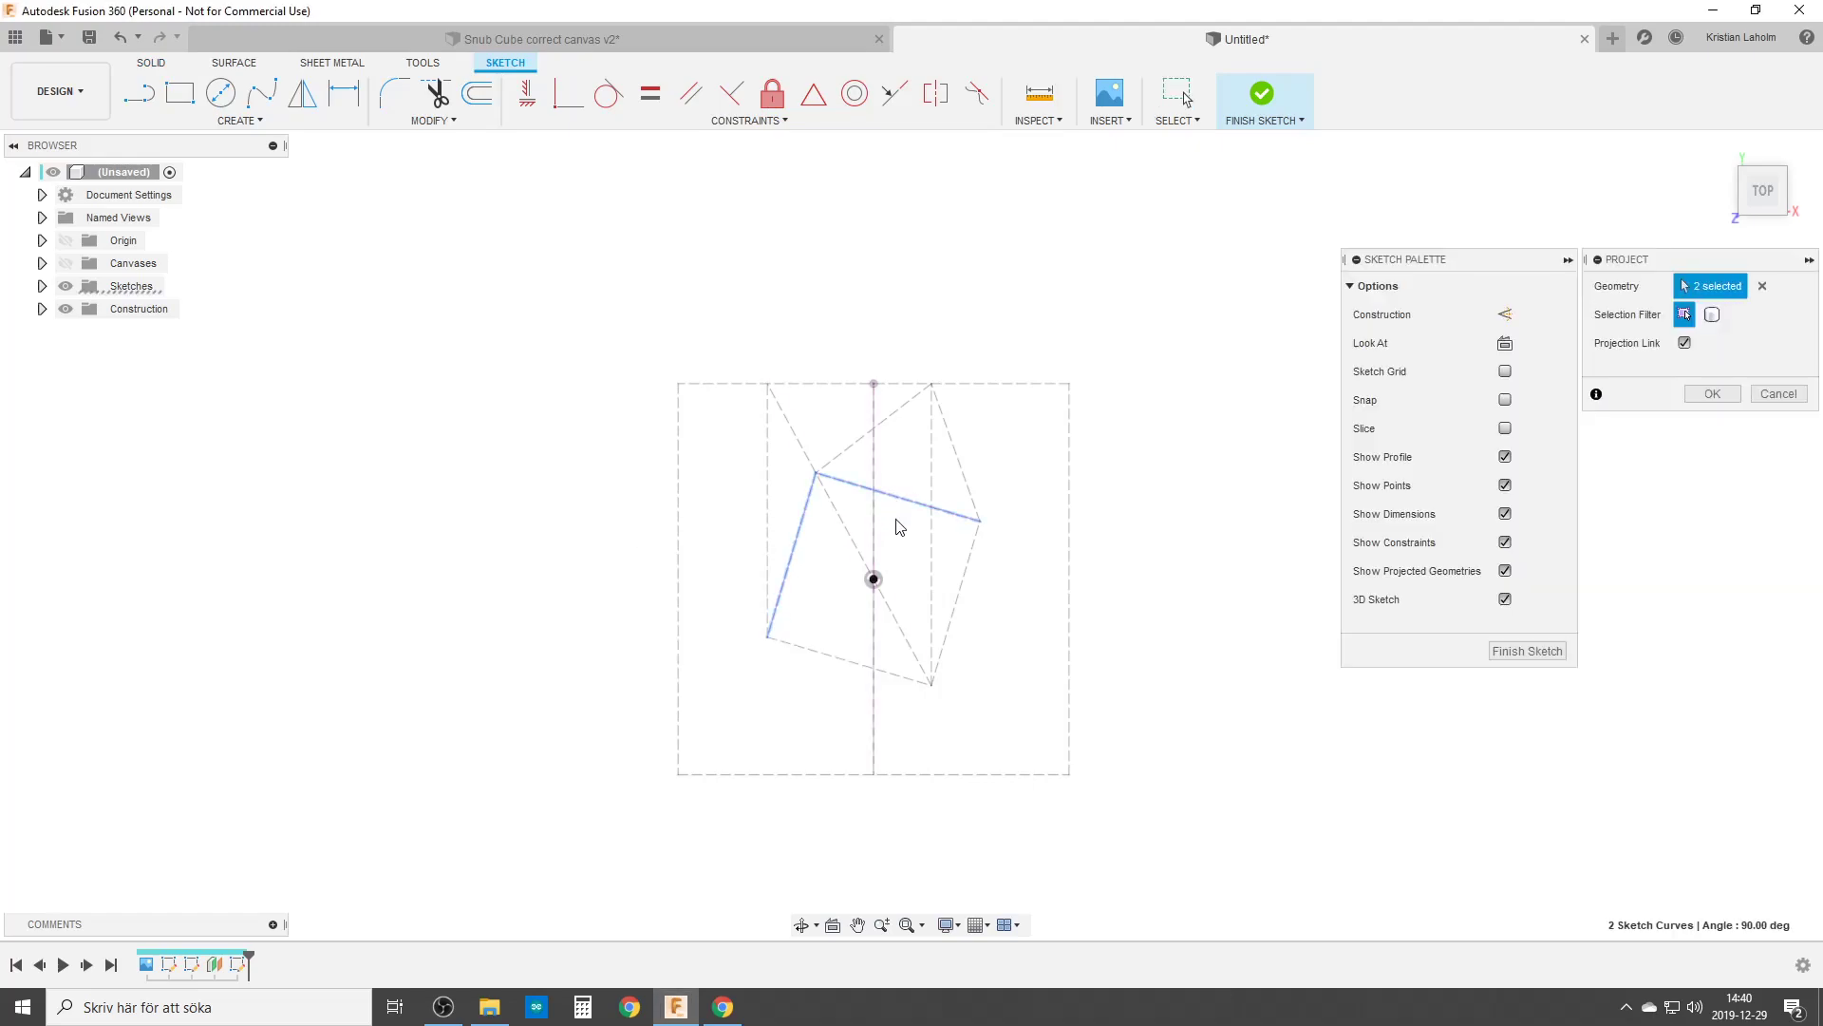
pyautogui.click(968, 568)
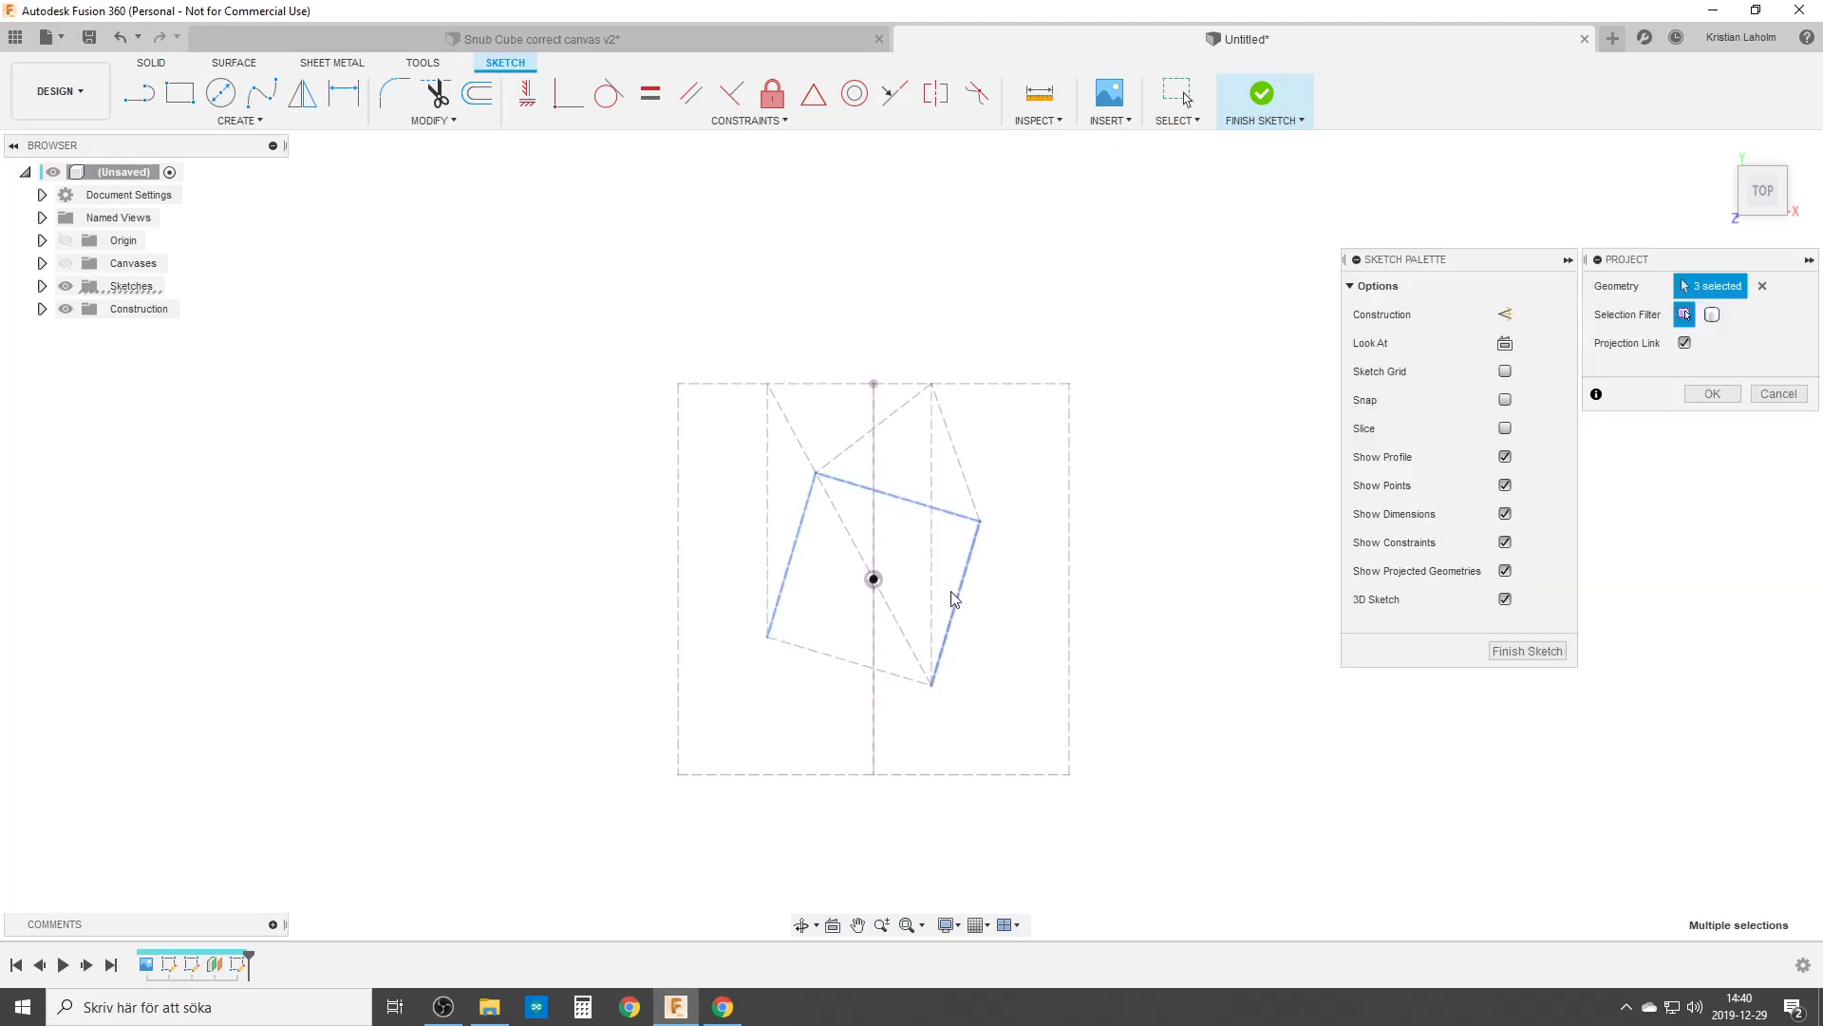
pyautogui.click(813, 653)
pyautogui.click(1713, 394)
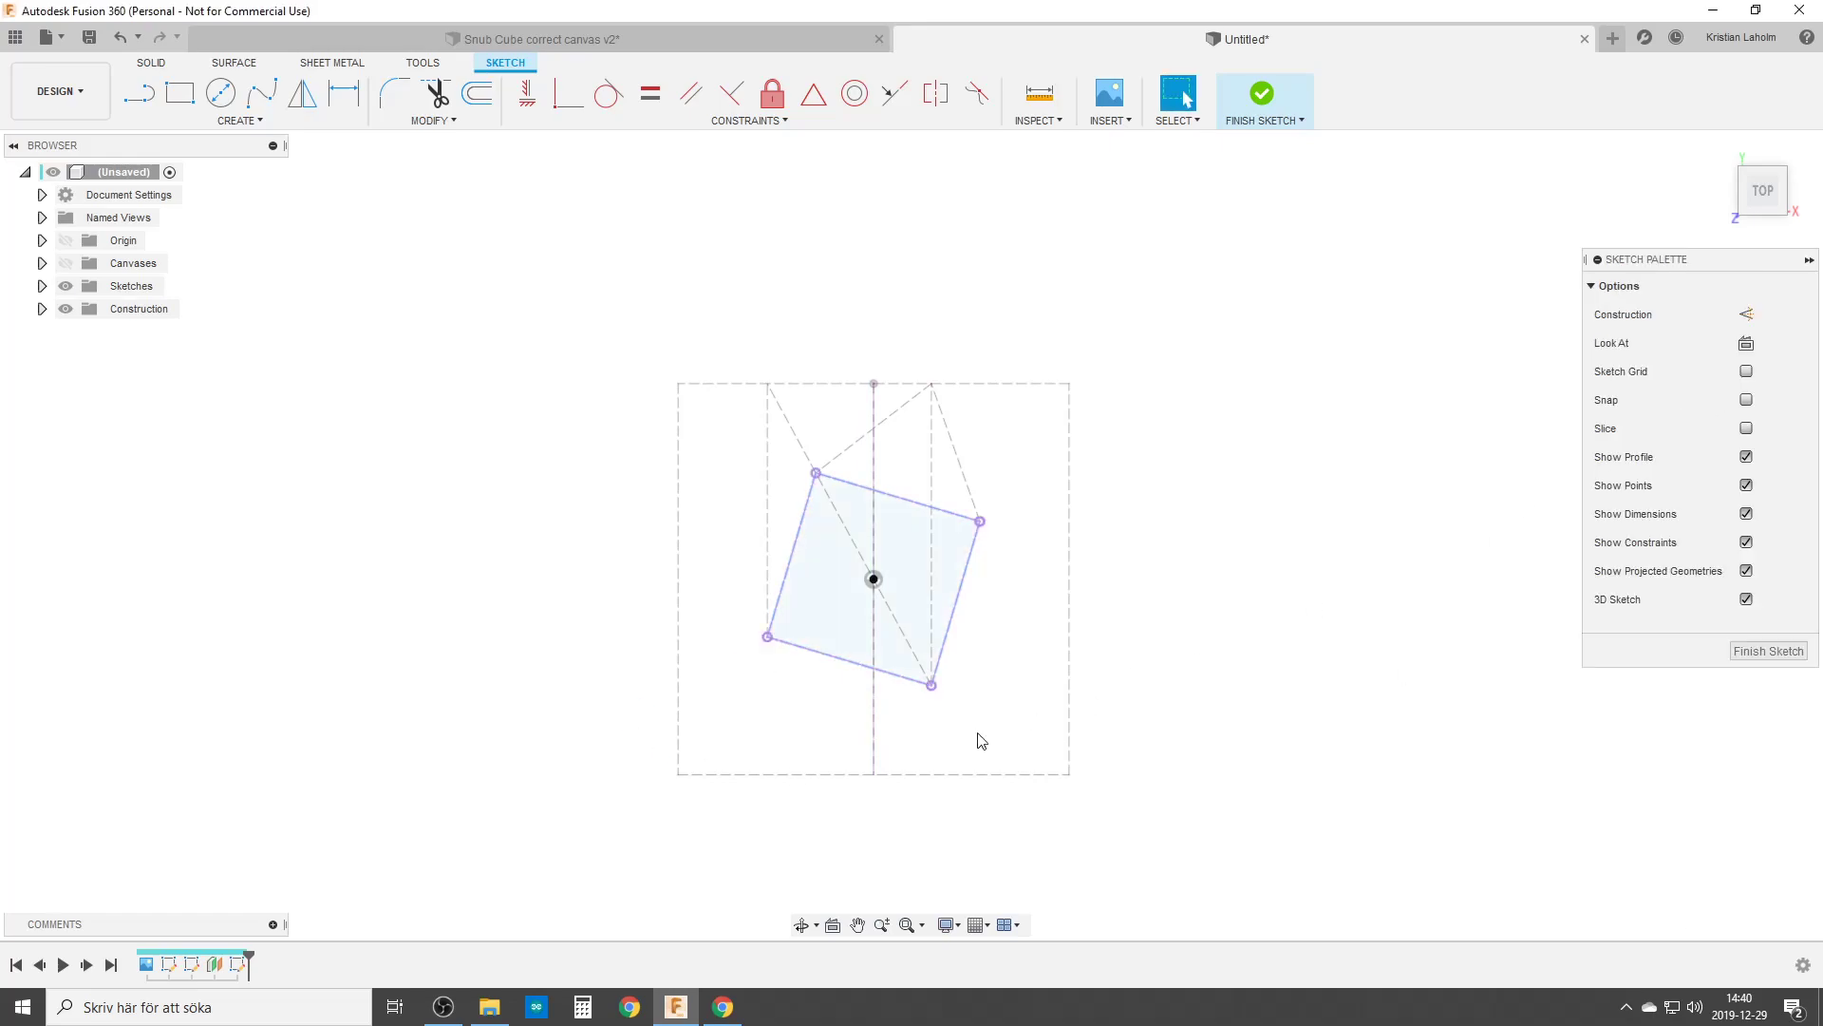
pyautogui.click(1761, 650)
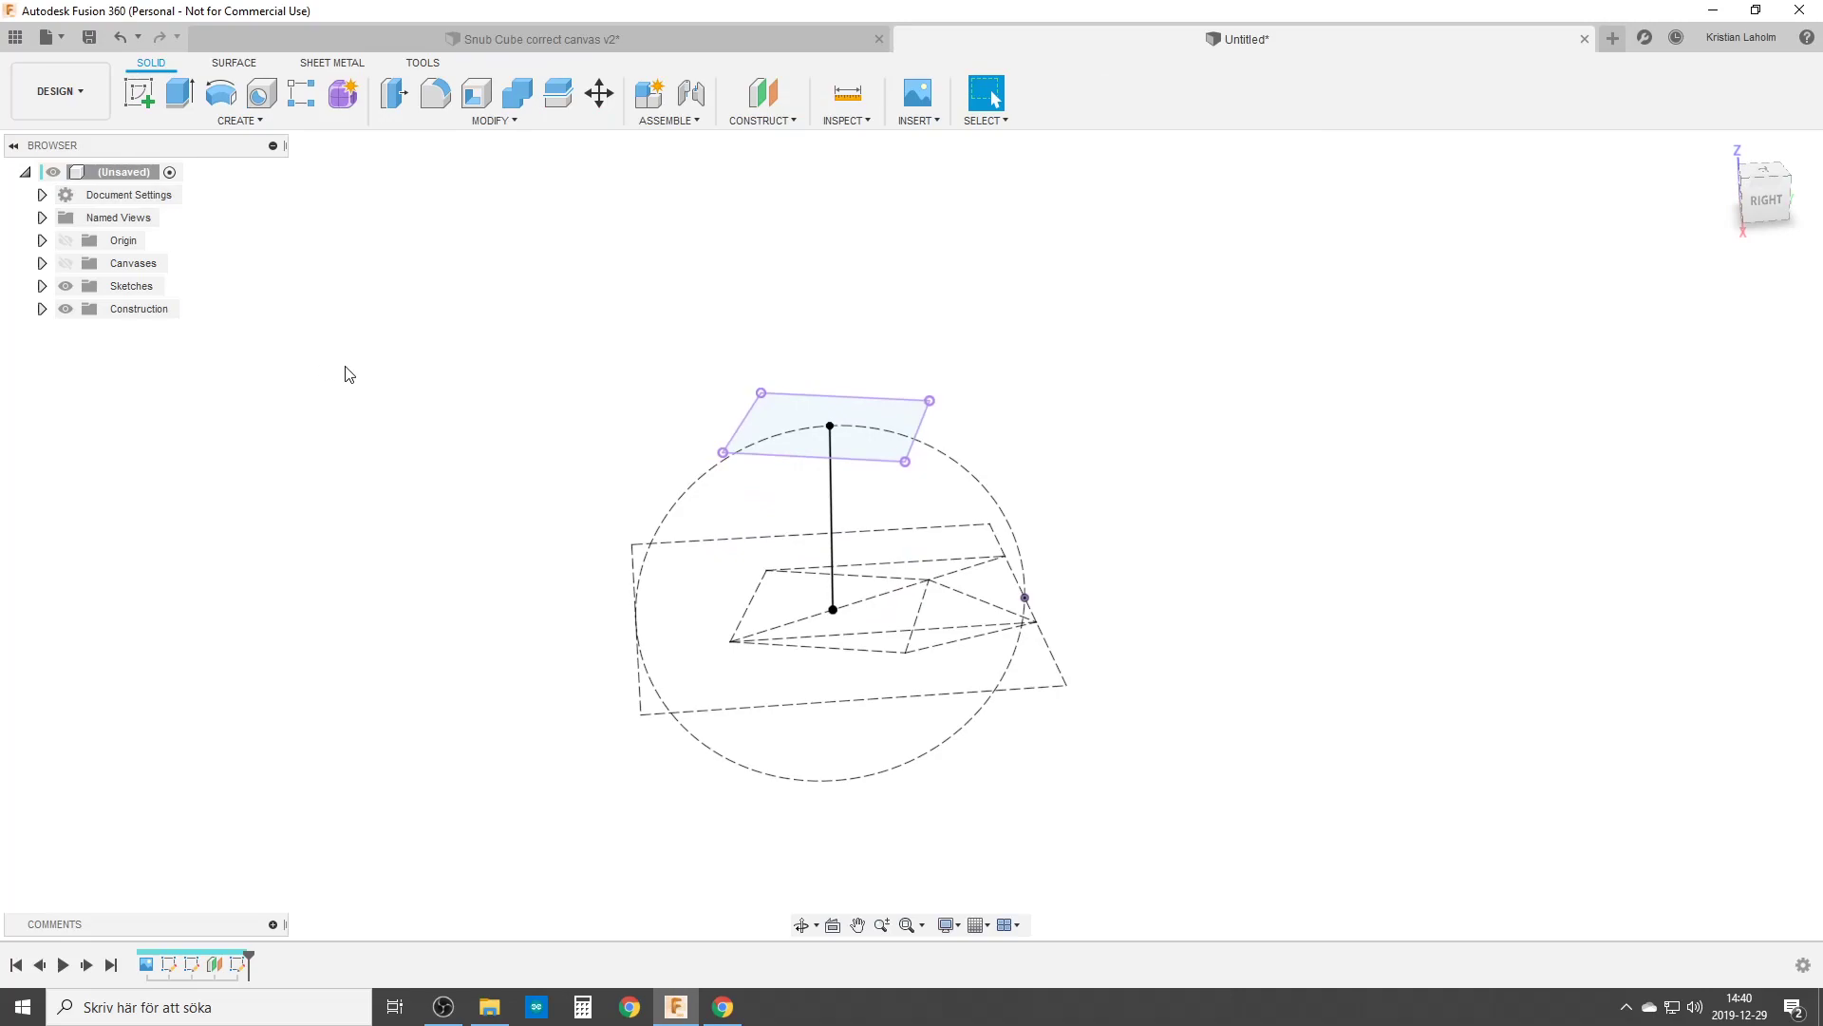
# Create a patch surface from the top square profile.
pyautogui.click(234, 63)
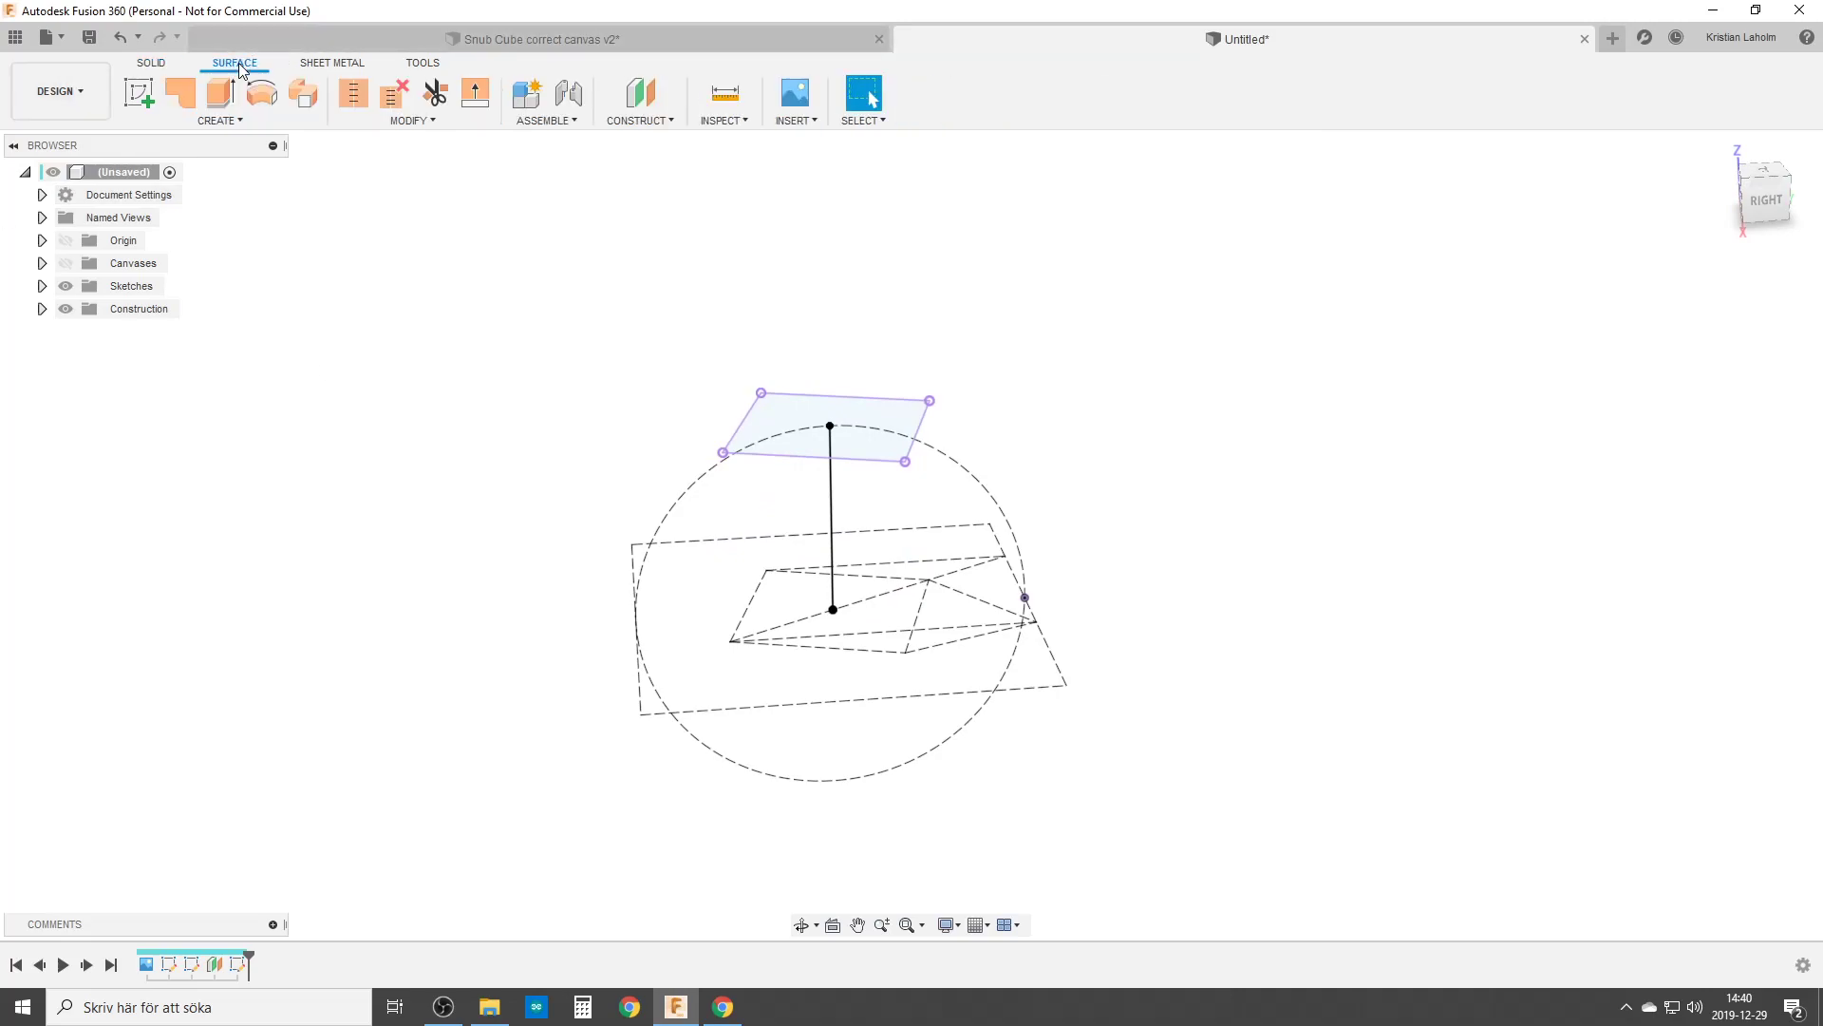
pyautogui.click(193, 96)
pyautogui.click(866, 424)
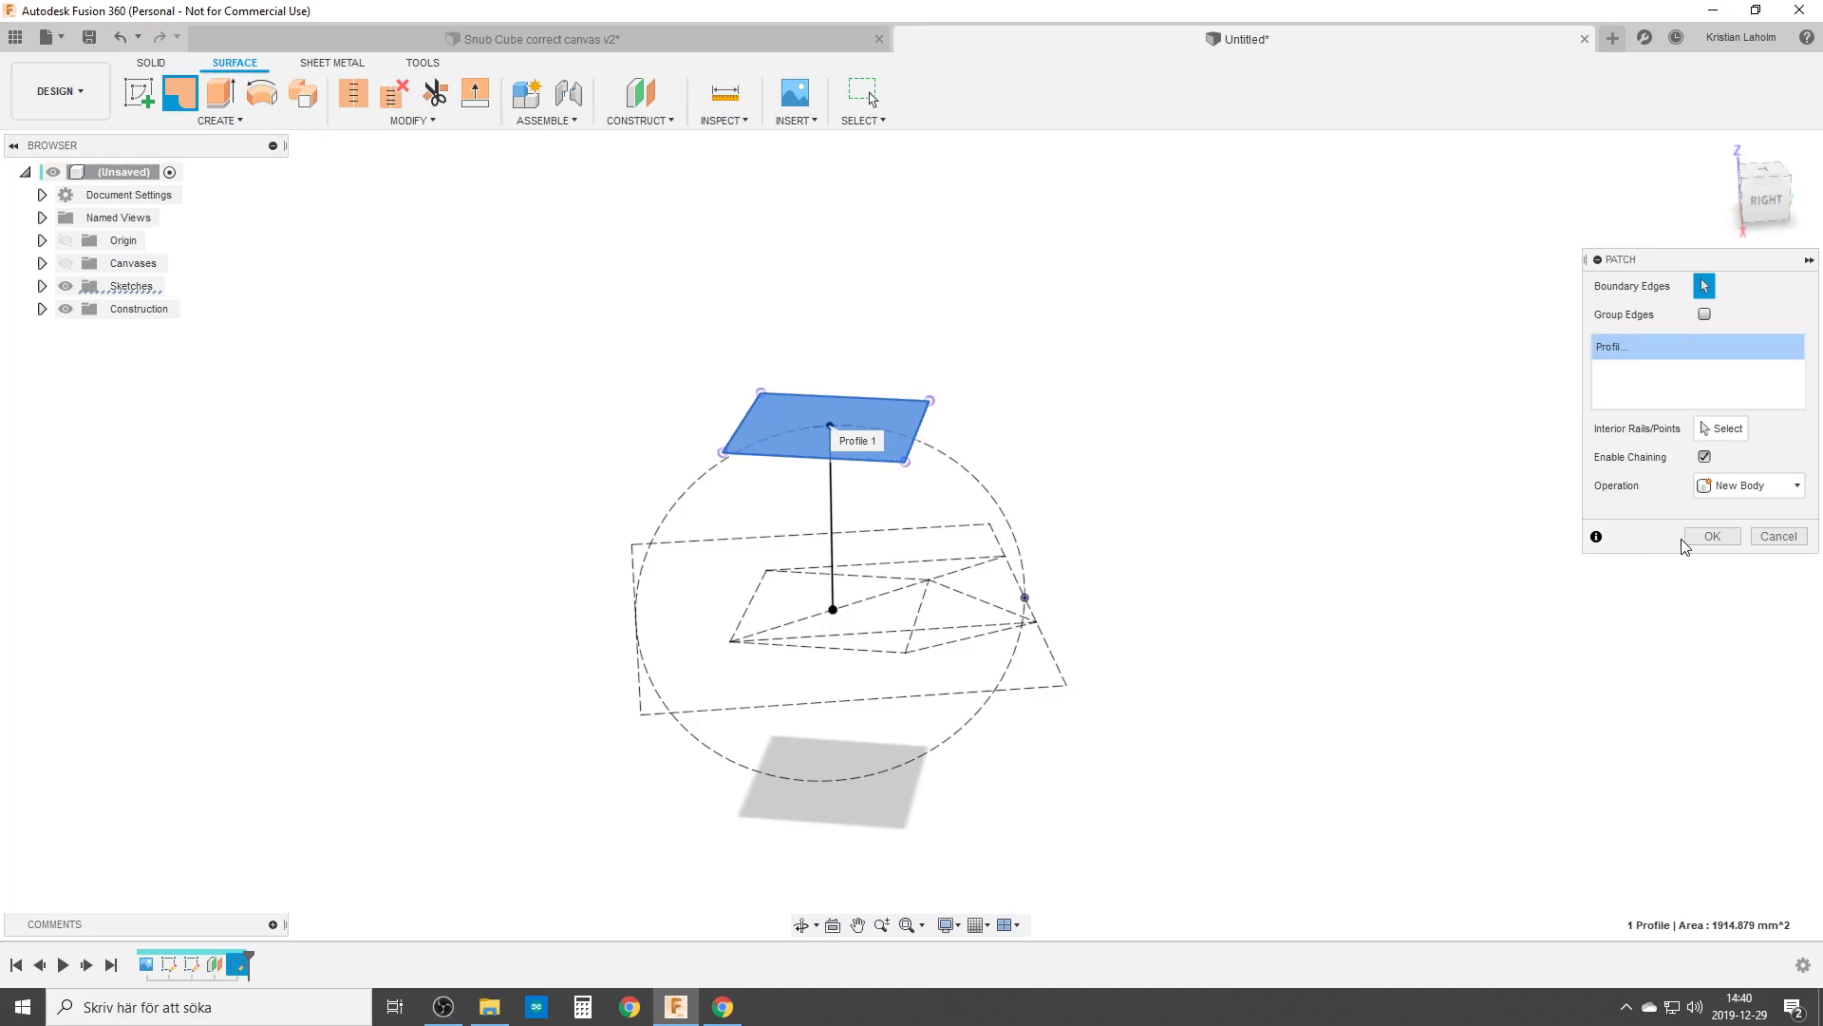
pyautogui.click(1709, 537)
# Circular-pattern the top square face around the Y axis with quantity 4.
pyautogui.write('s')
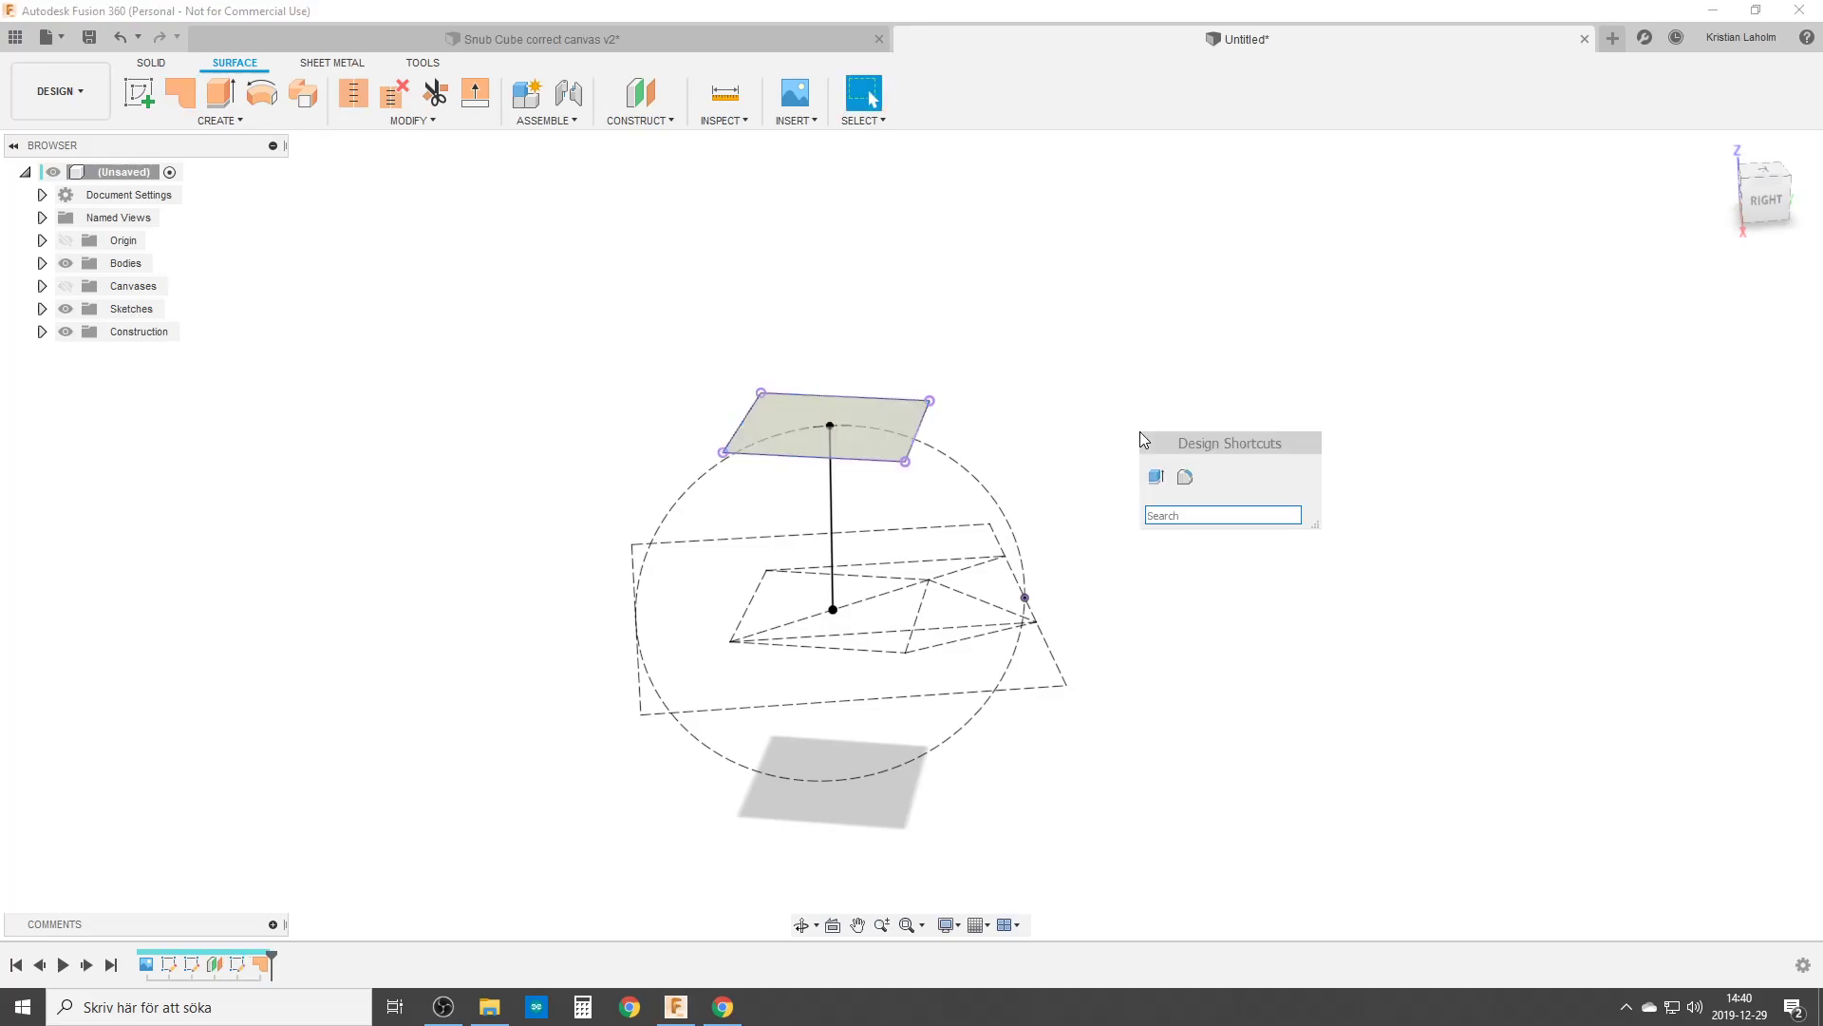
pyautogui.write('cir')
pyautogui.click(1172, 586)
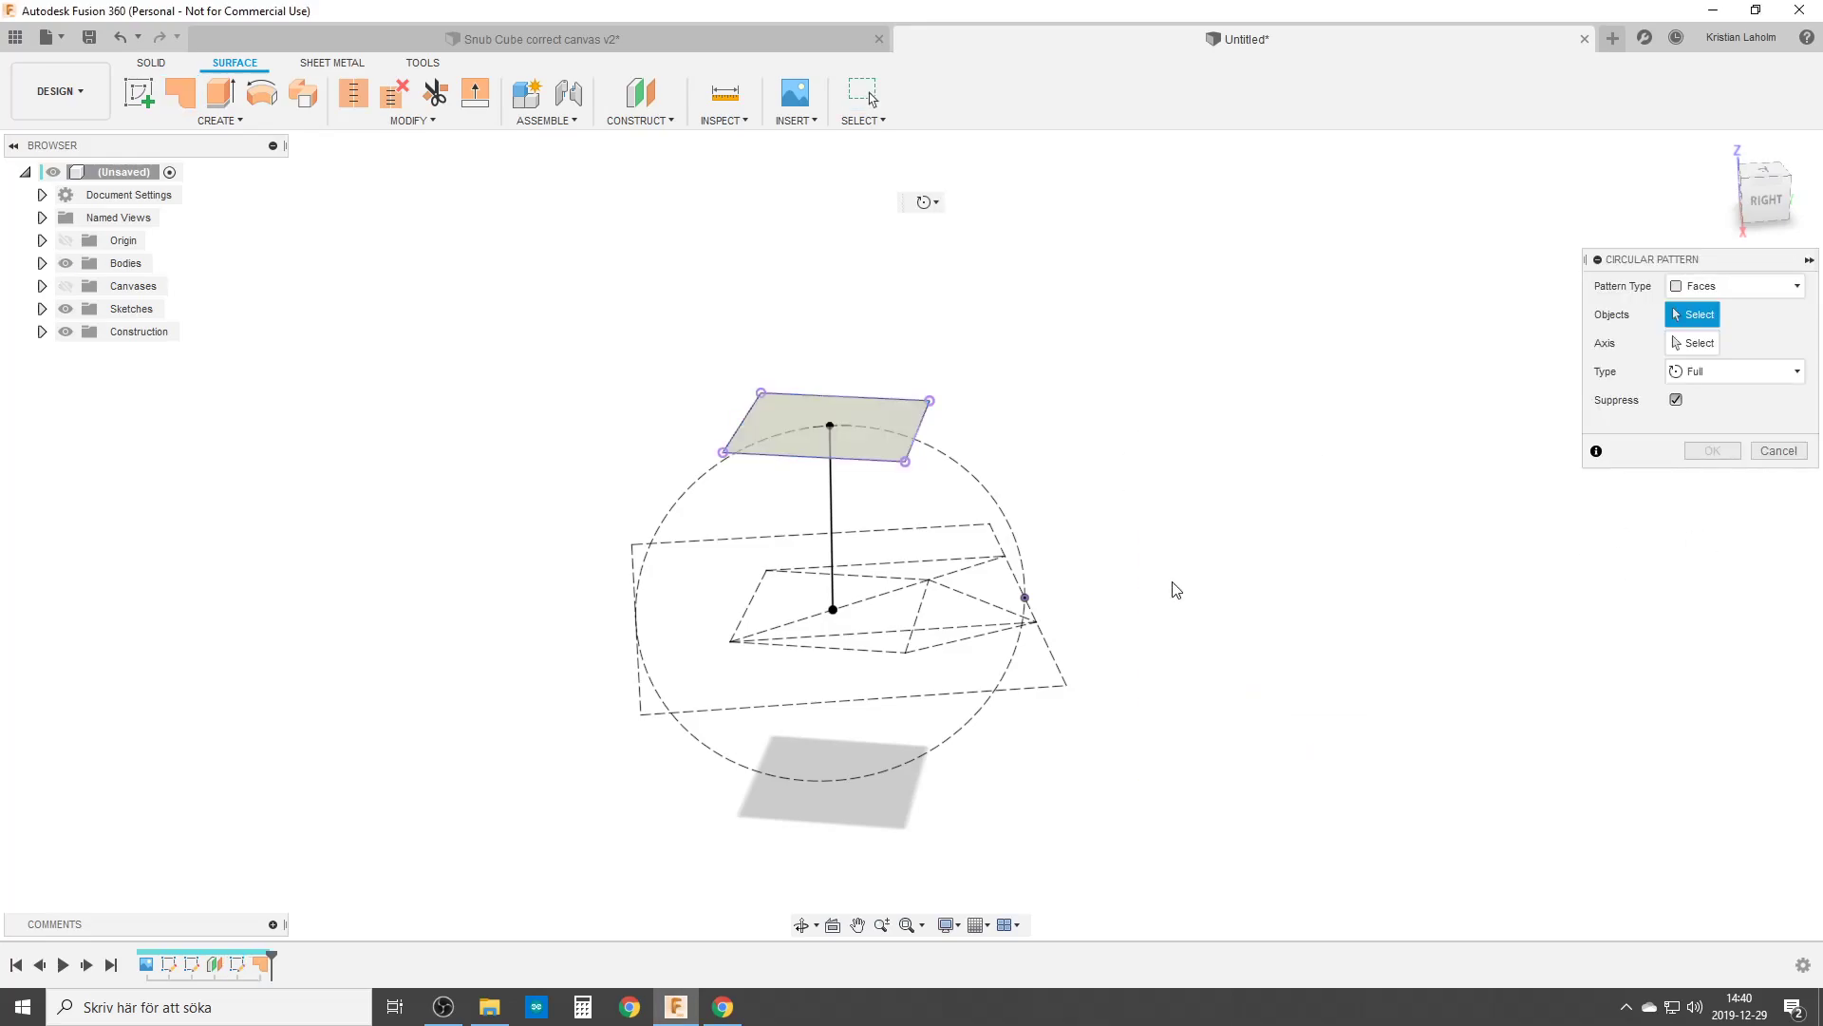
pyautogui.click(865, 430)
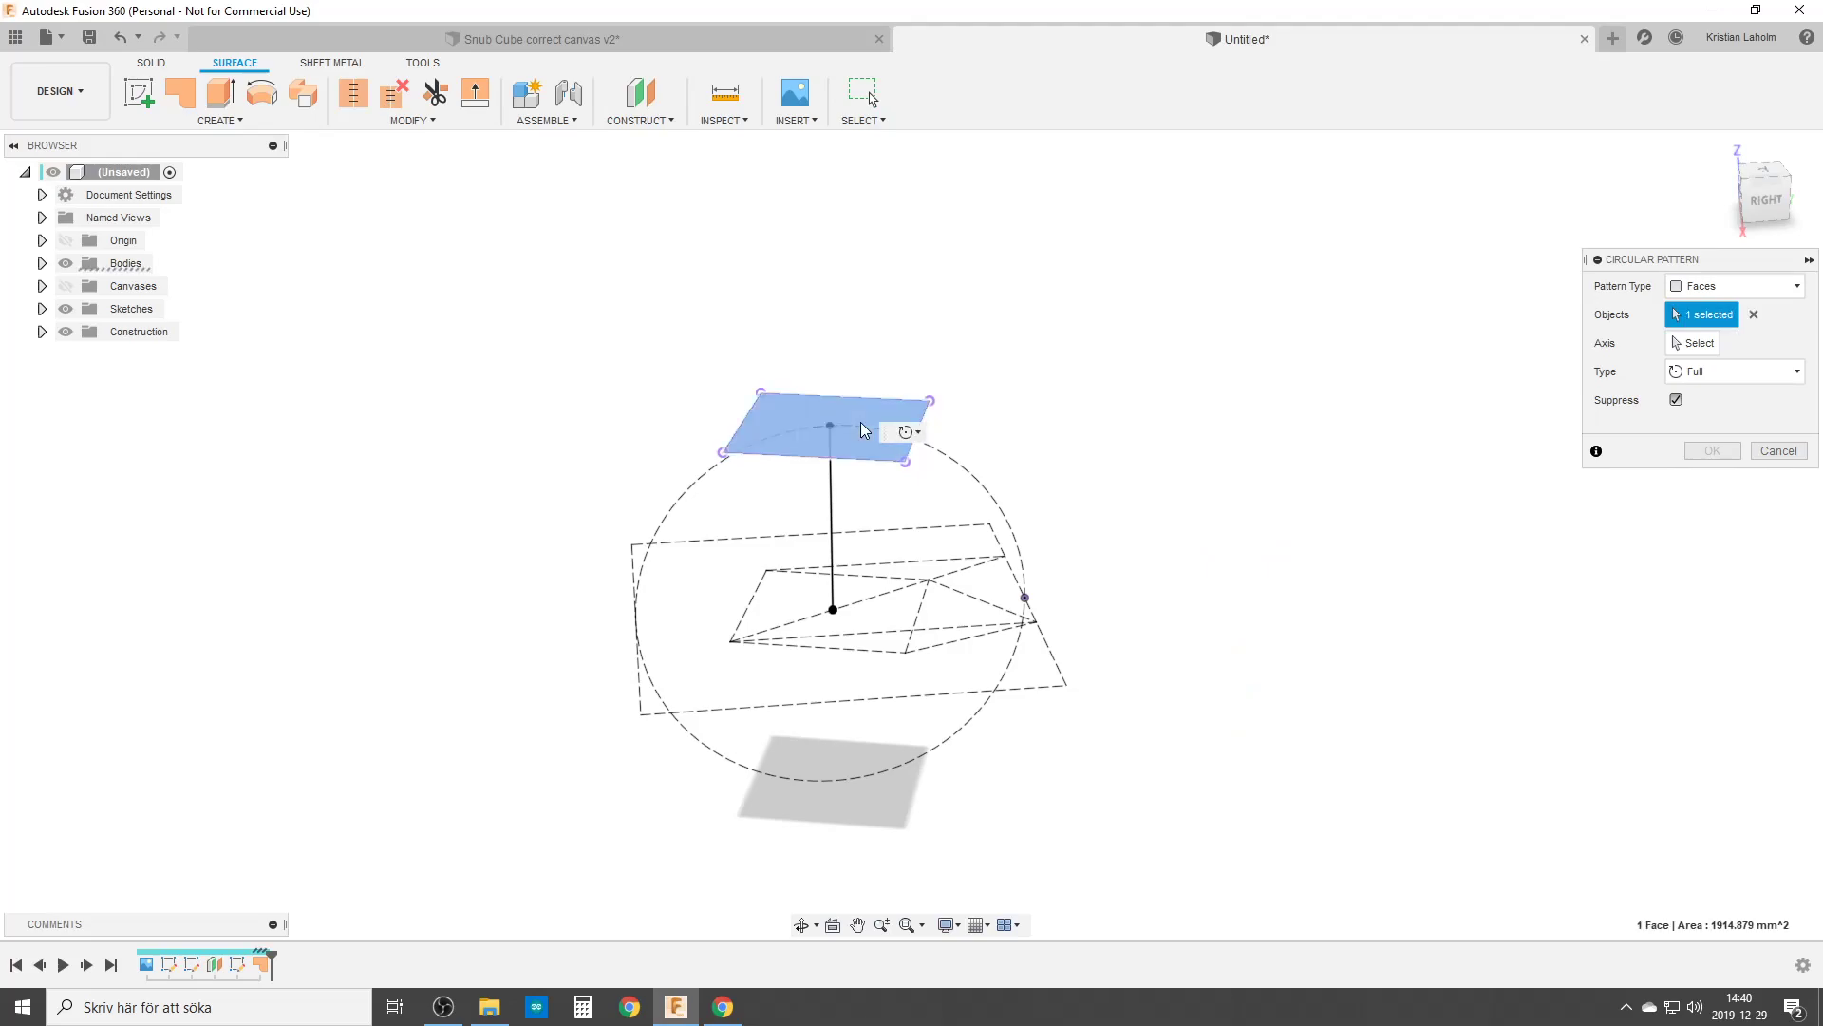
pyautogui.click(1693, 342)
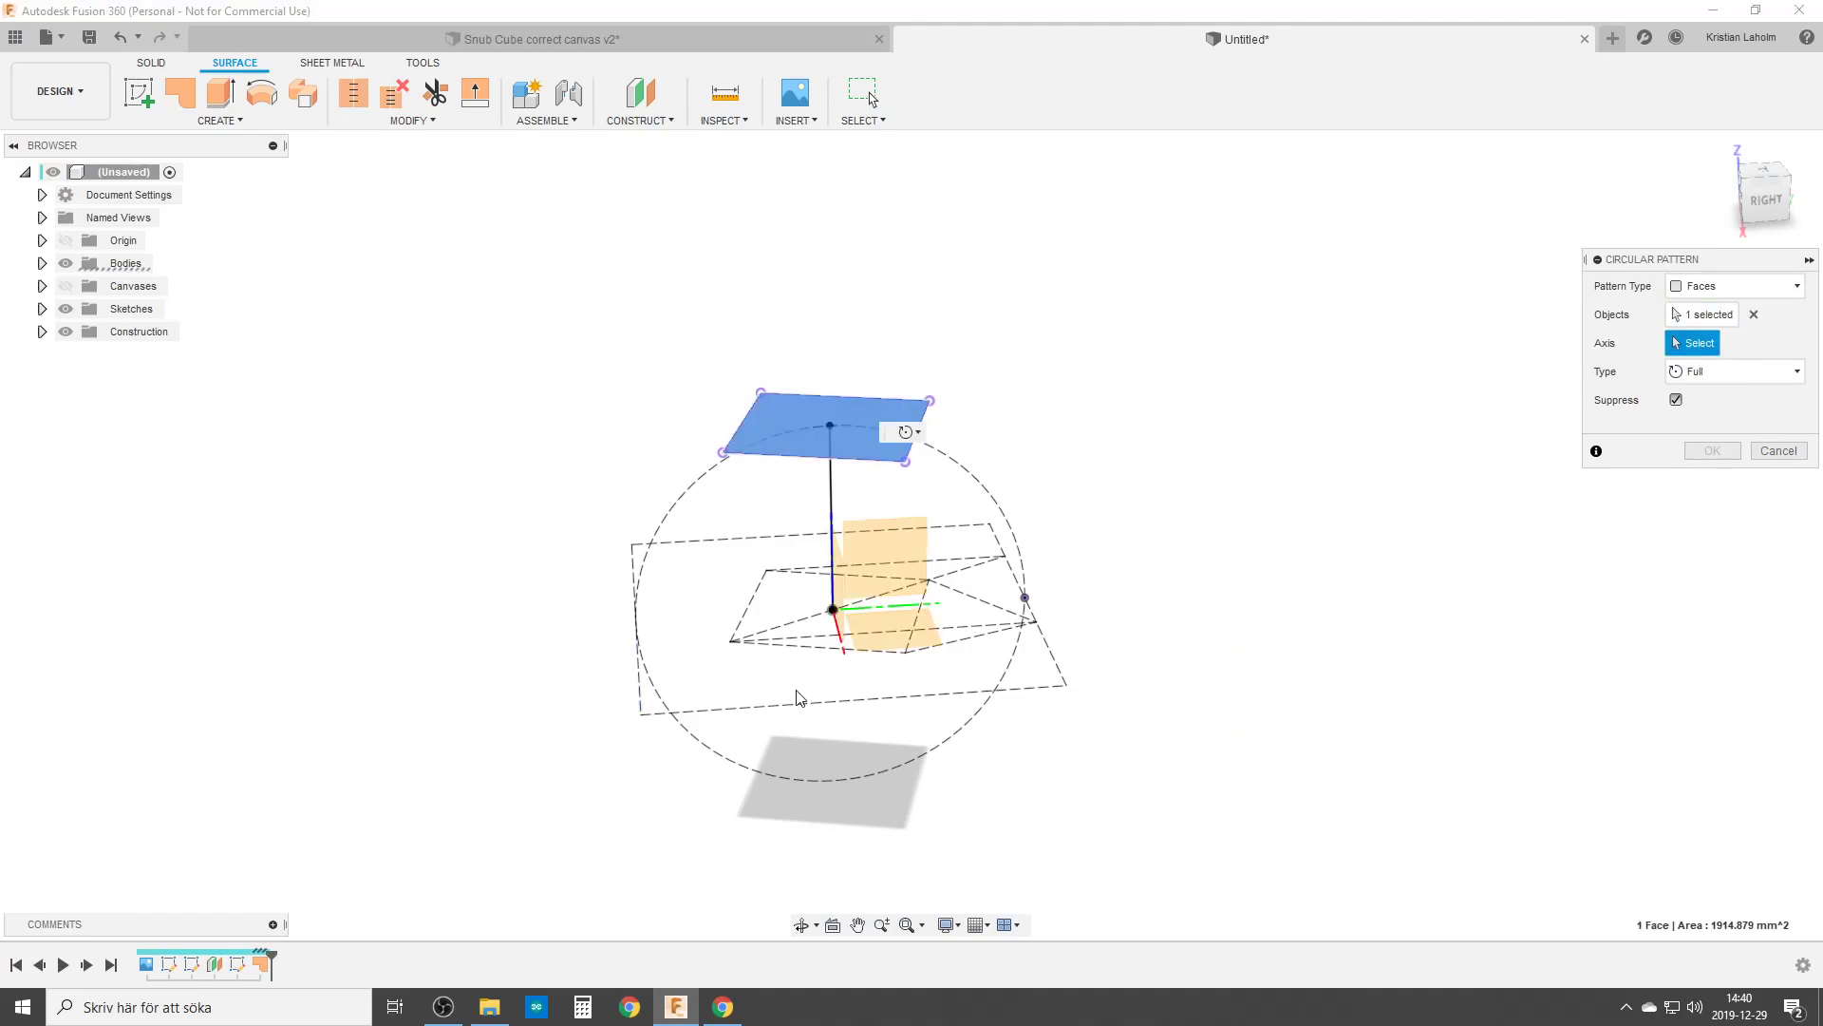
pyautogui.keyDown('shift'); pyautogui.moveTo(803, 665); pyautogui.dragTo(834, 513, button='middle'); pyautogui.keyUp('shift')
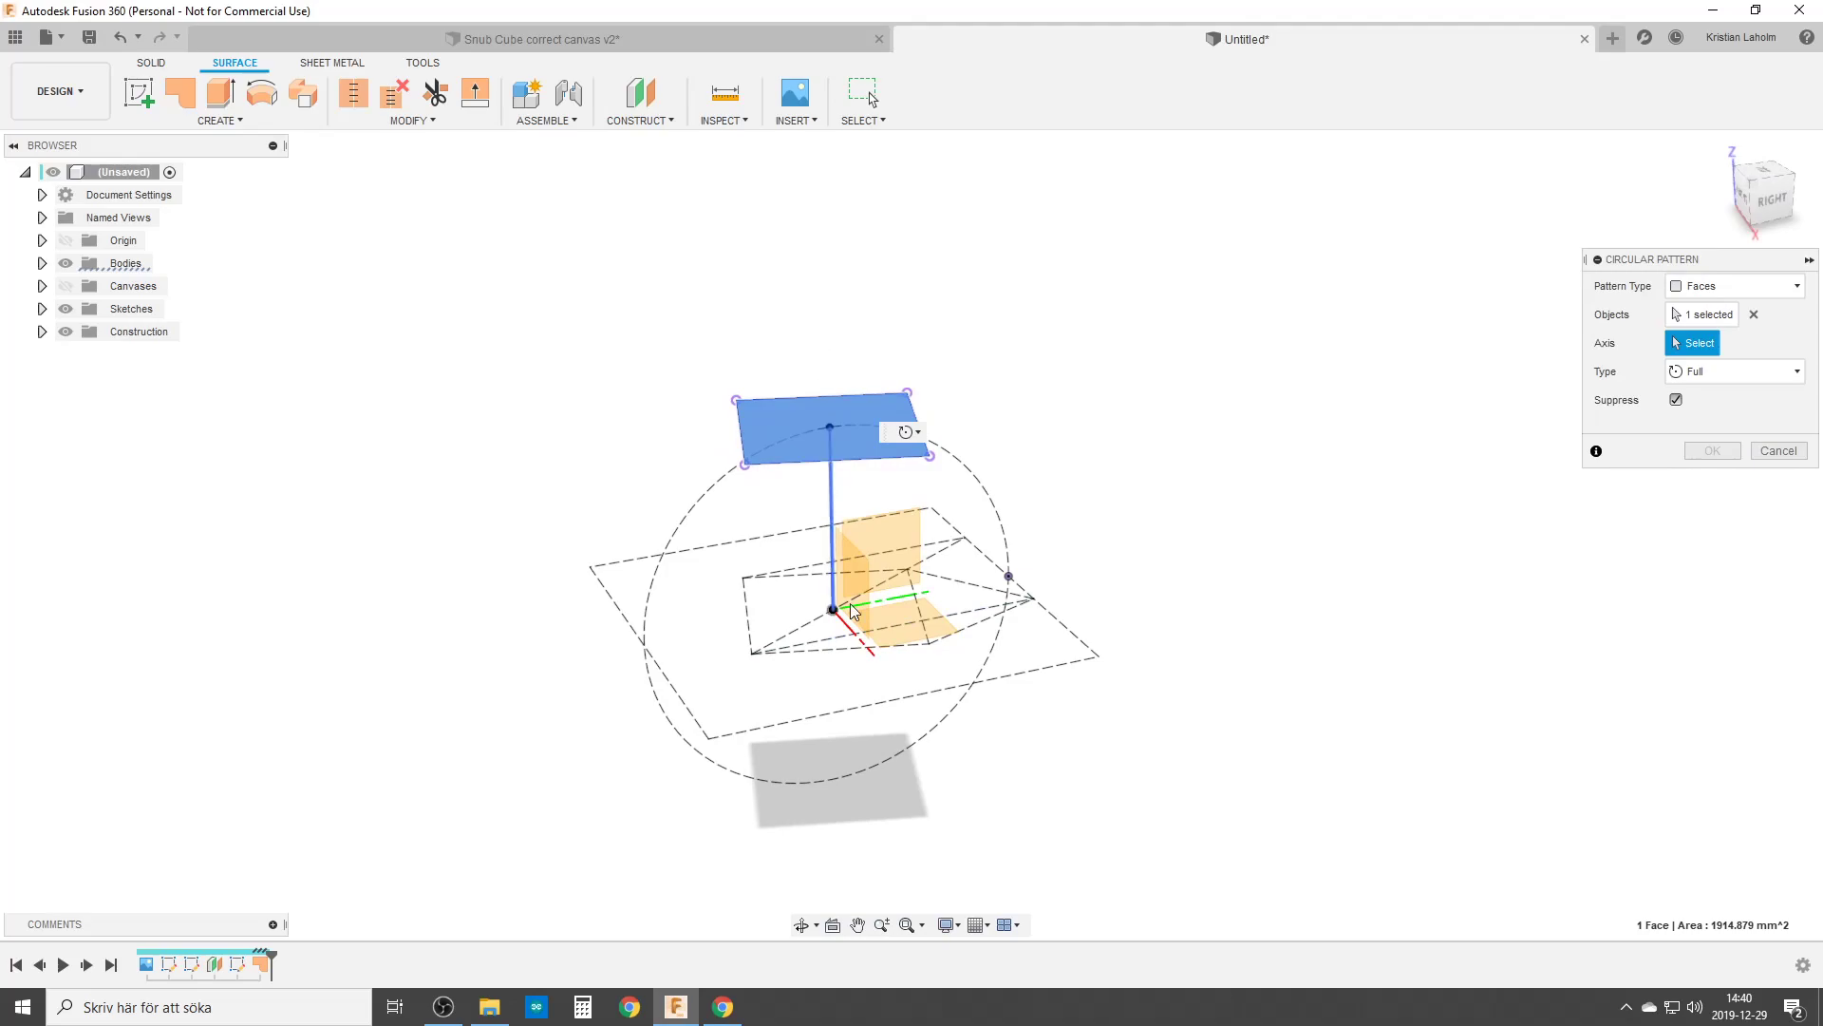
pyautogui.keyDown('shift'); pyautogui.moveTo(852, 610); pyautogui.dragTo(907, 634, button='middle'); pyautogui.keyUp('shift')
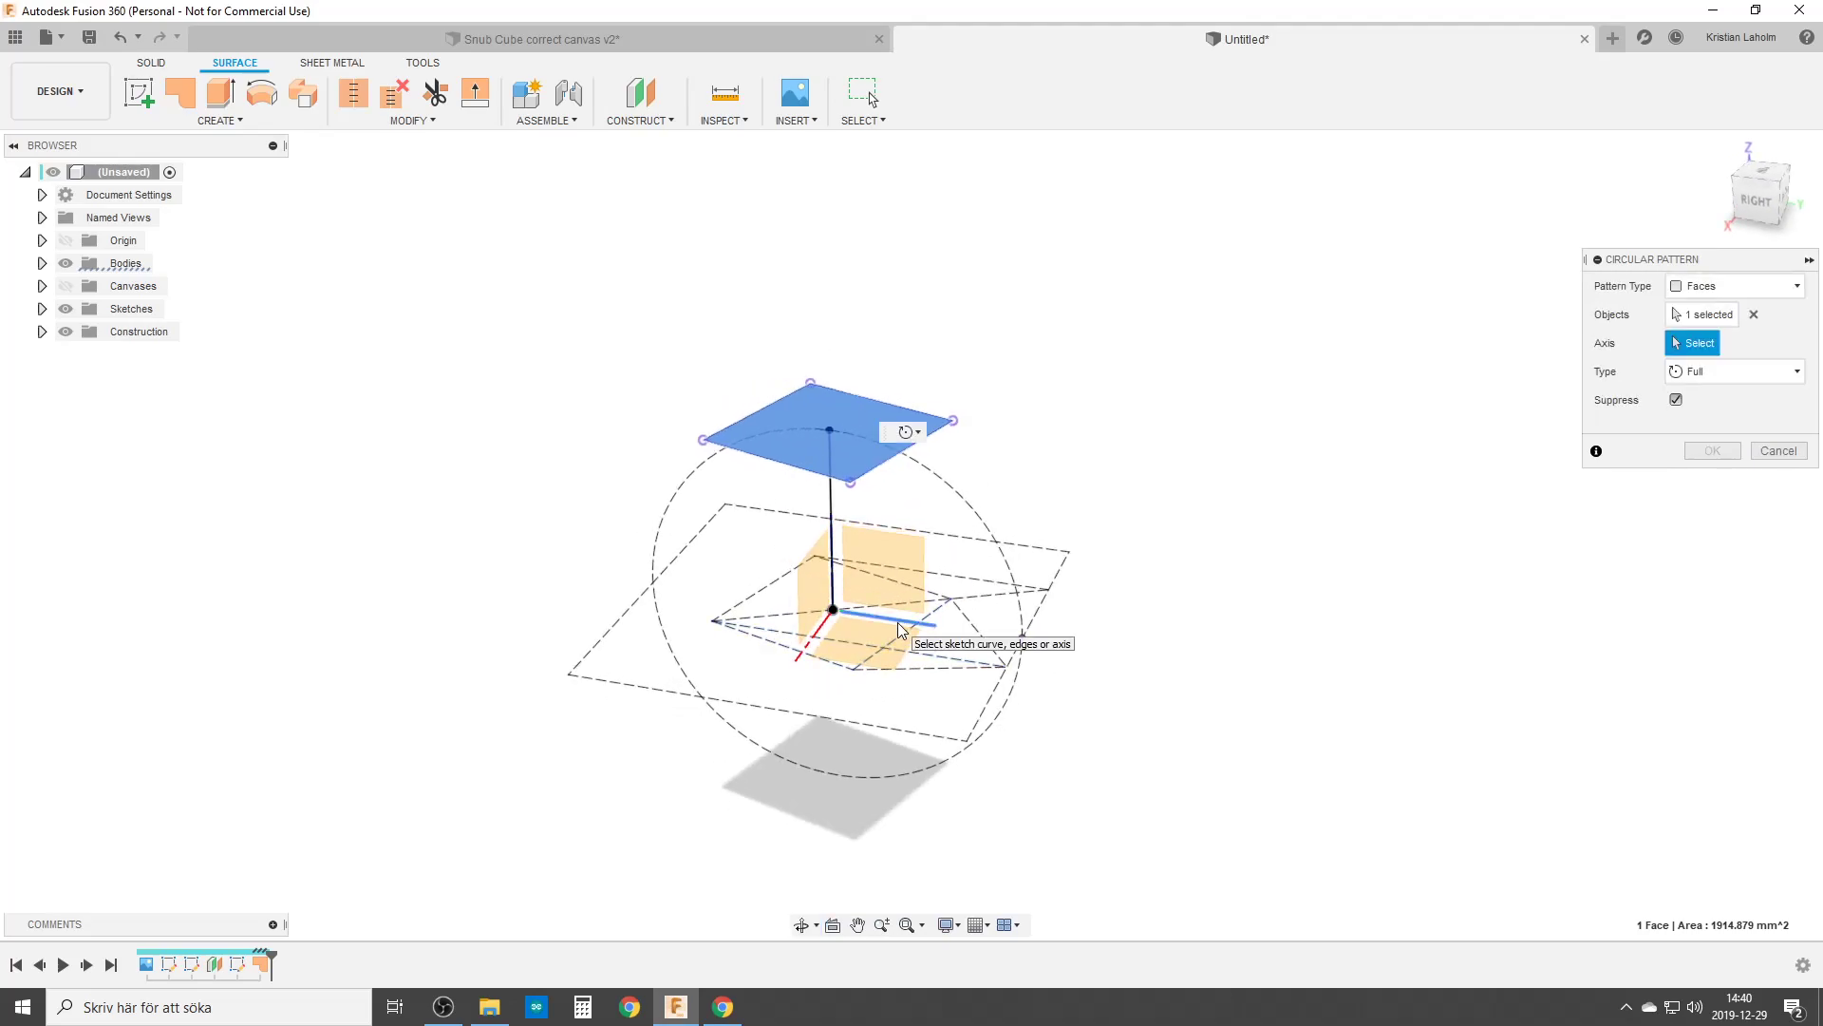
pyautogui.click(901, 629)
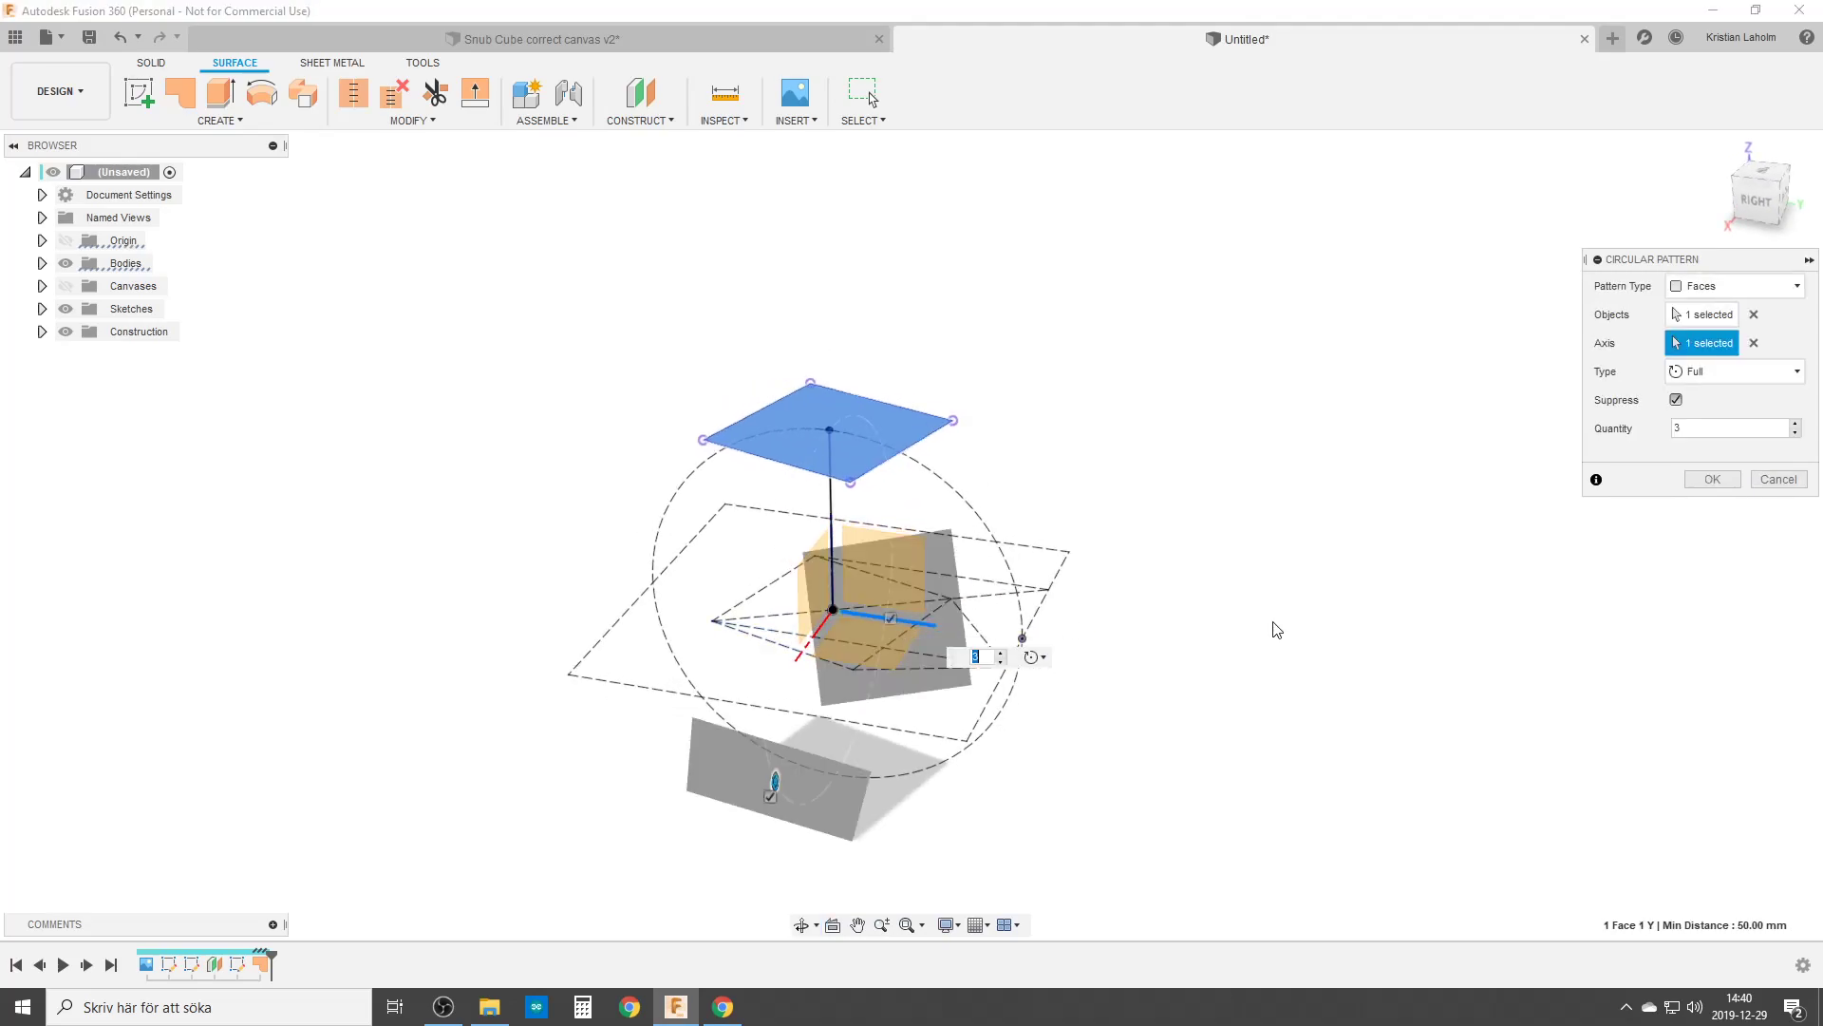
pyautogui.write('4')
pyautogui.press('Return')
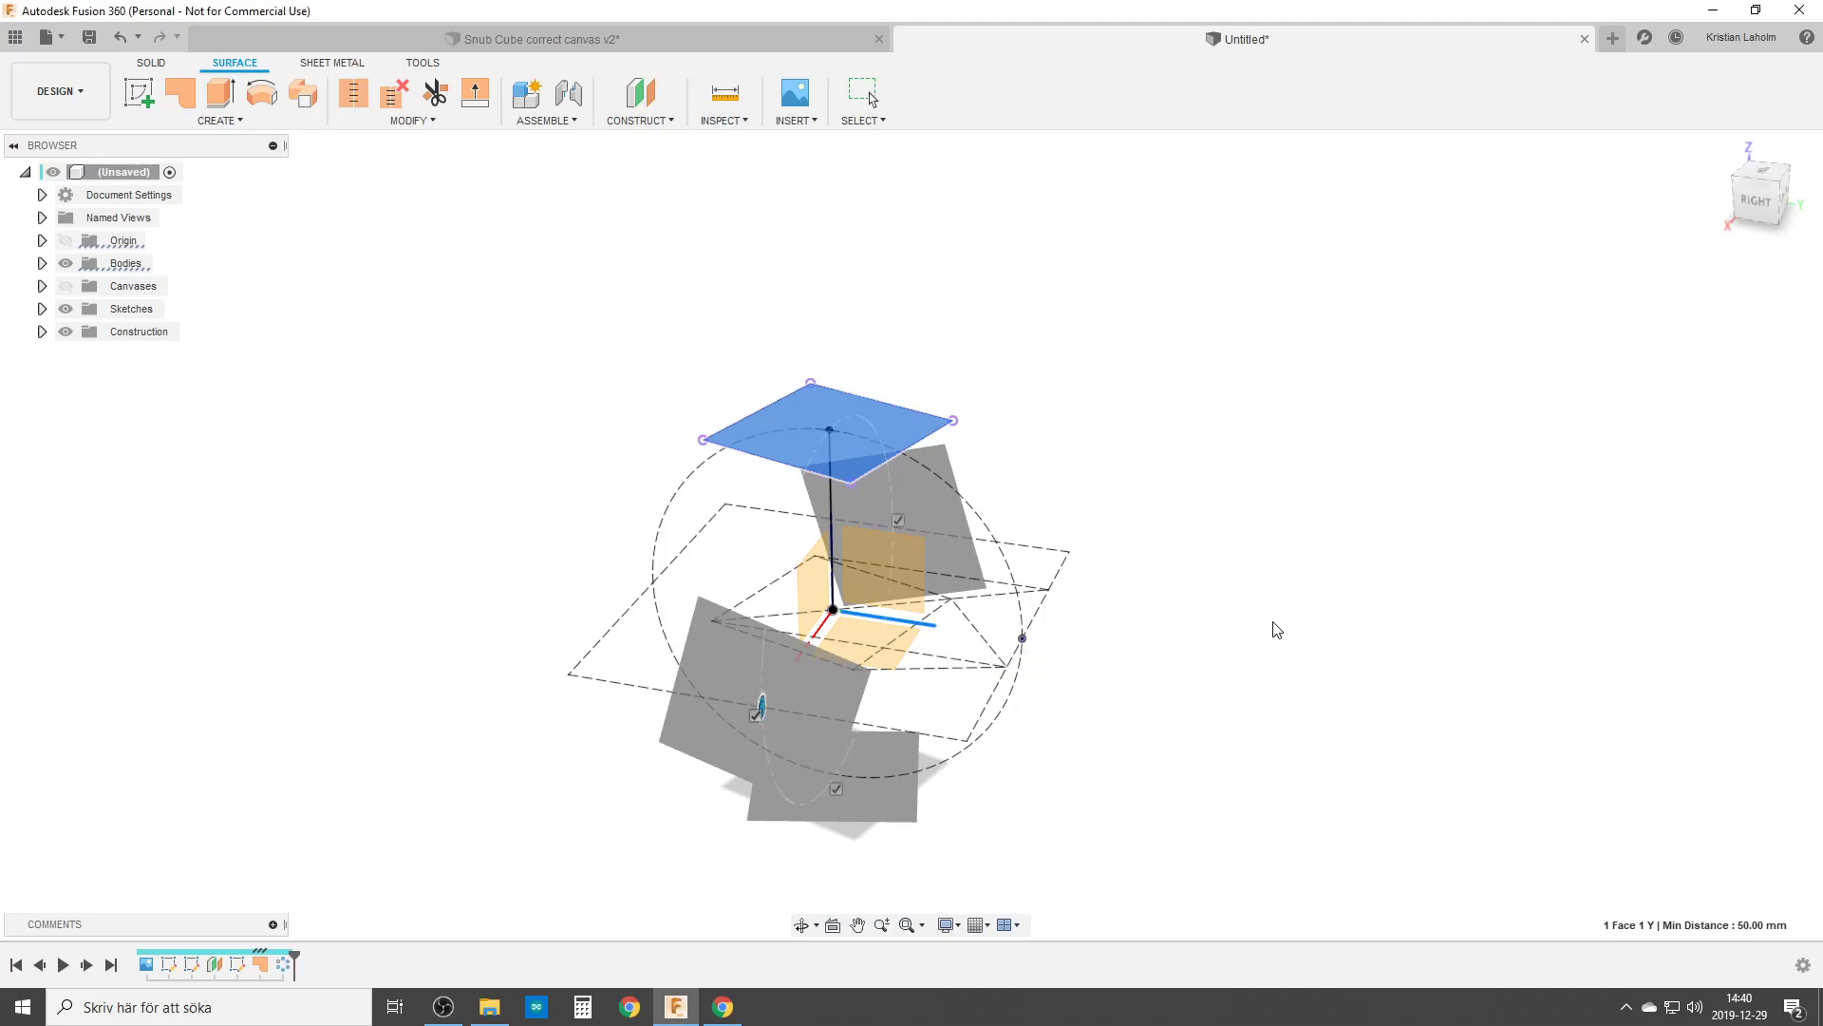
# Repeat Circular Pattern on the top square: red X axis, quantity 4, overlapping copy excluded.
pyautogui.rightClick(393, 434)
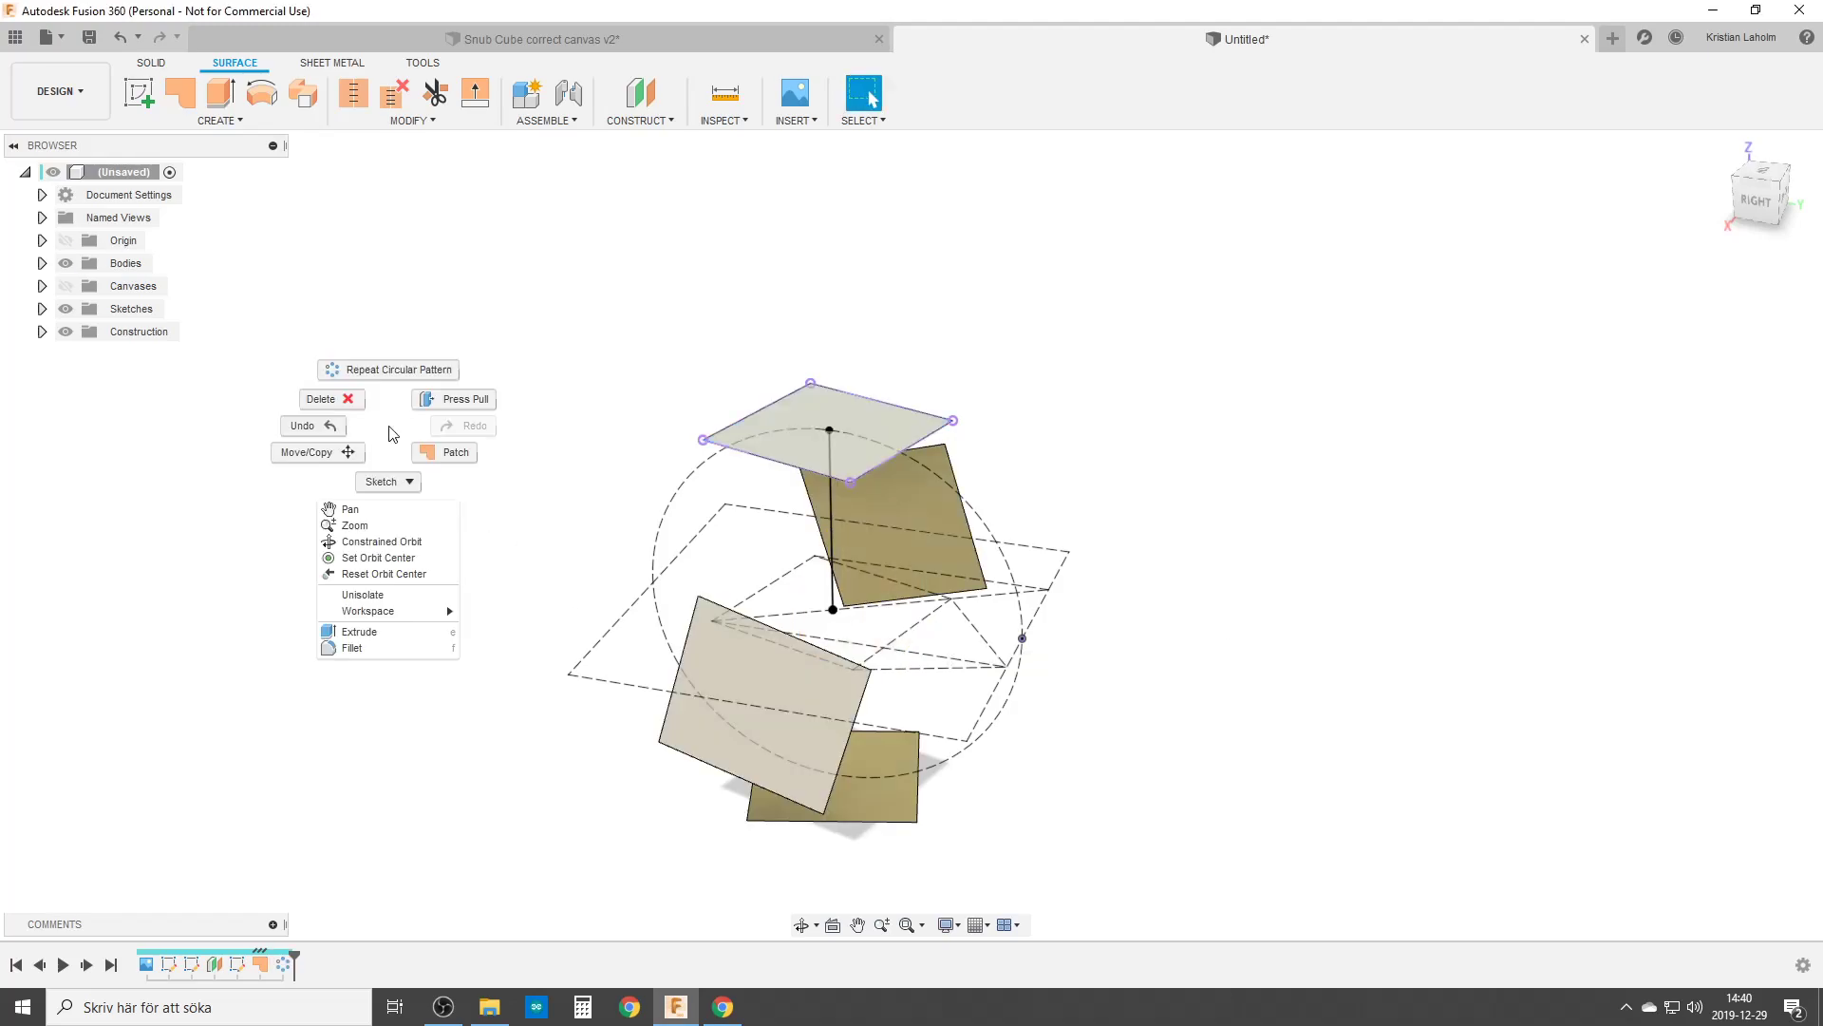
pyautogui.click(392, 369)
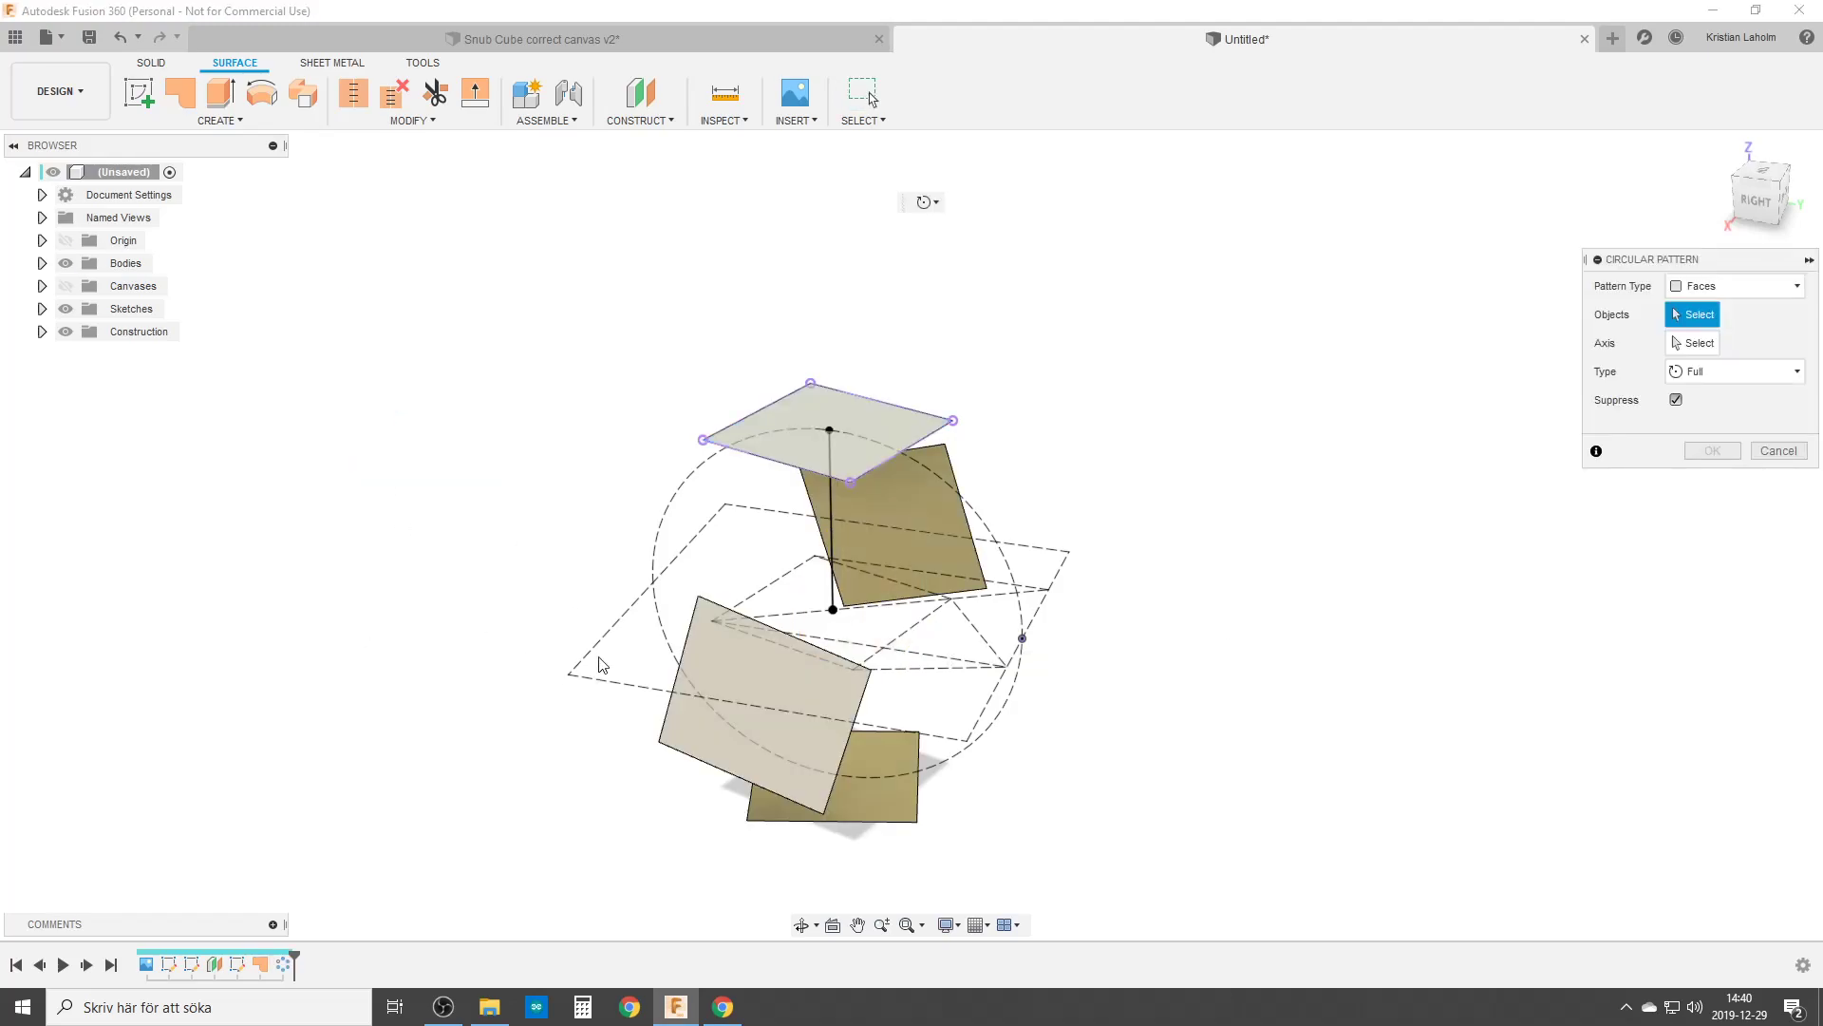
pyautogui.click(784, 433)
pyautogui.click(1693, 343)
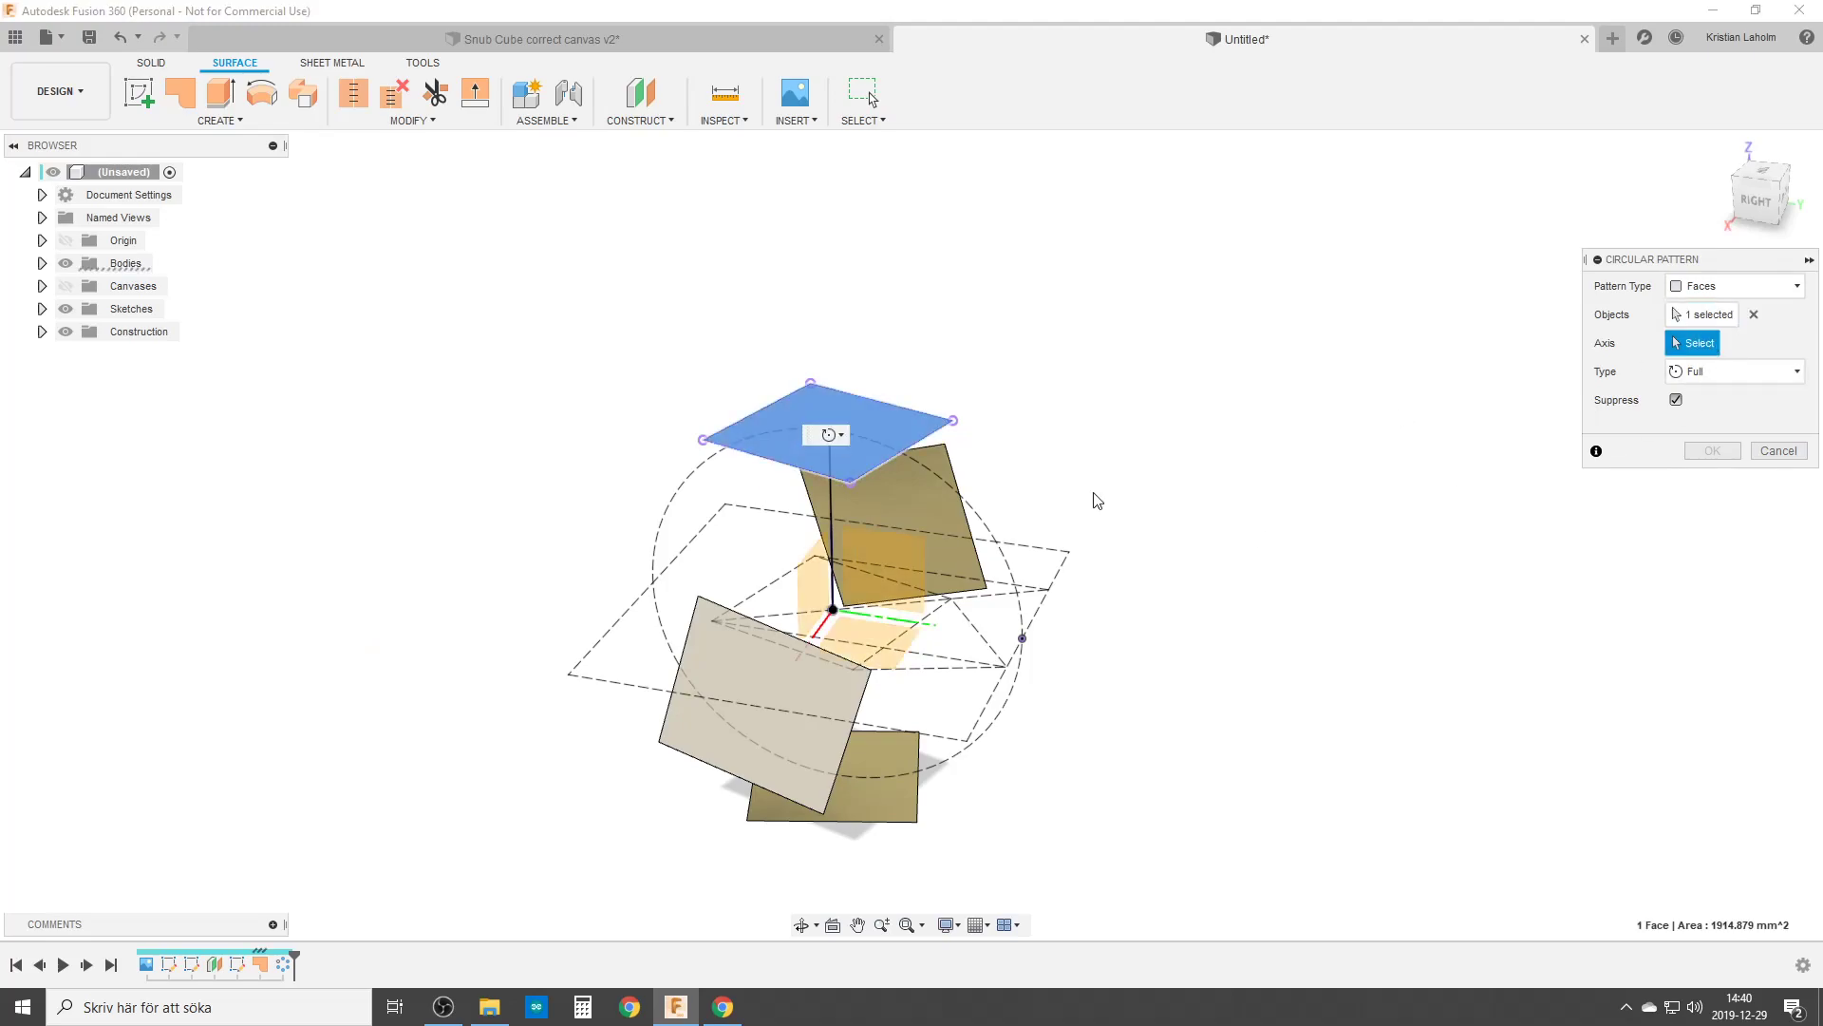
pyautogui.keyDown('shift'); pyautogui.moveTo(566, 641); pyautogui.dragTo(936, 642, button='middle'); pyautogui.keyUp('shift')
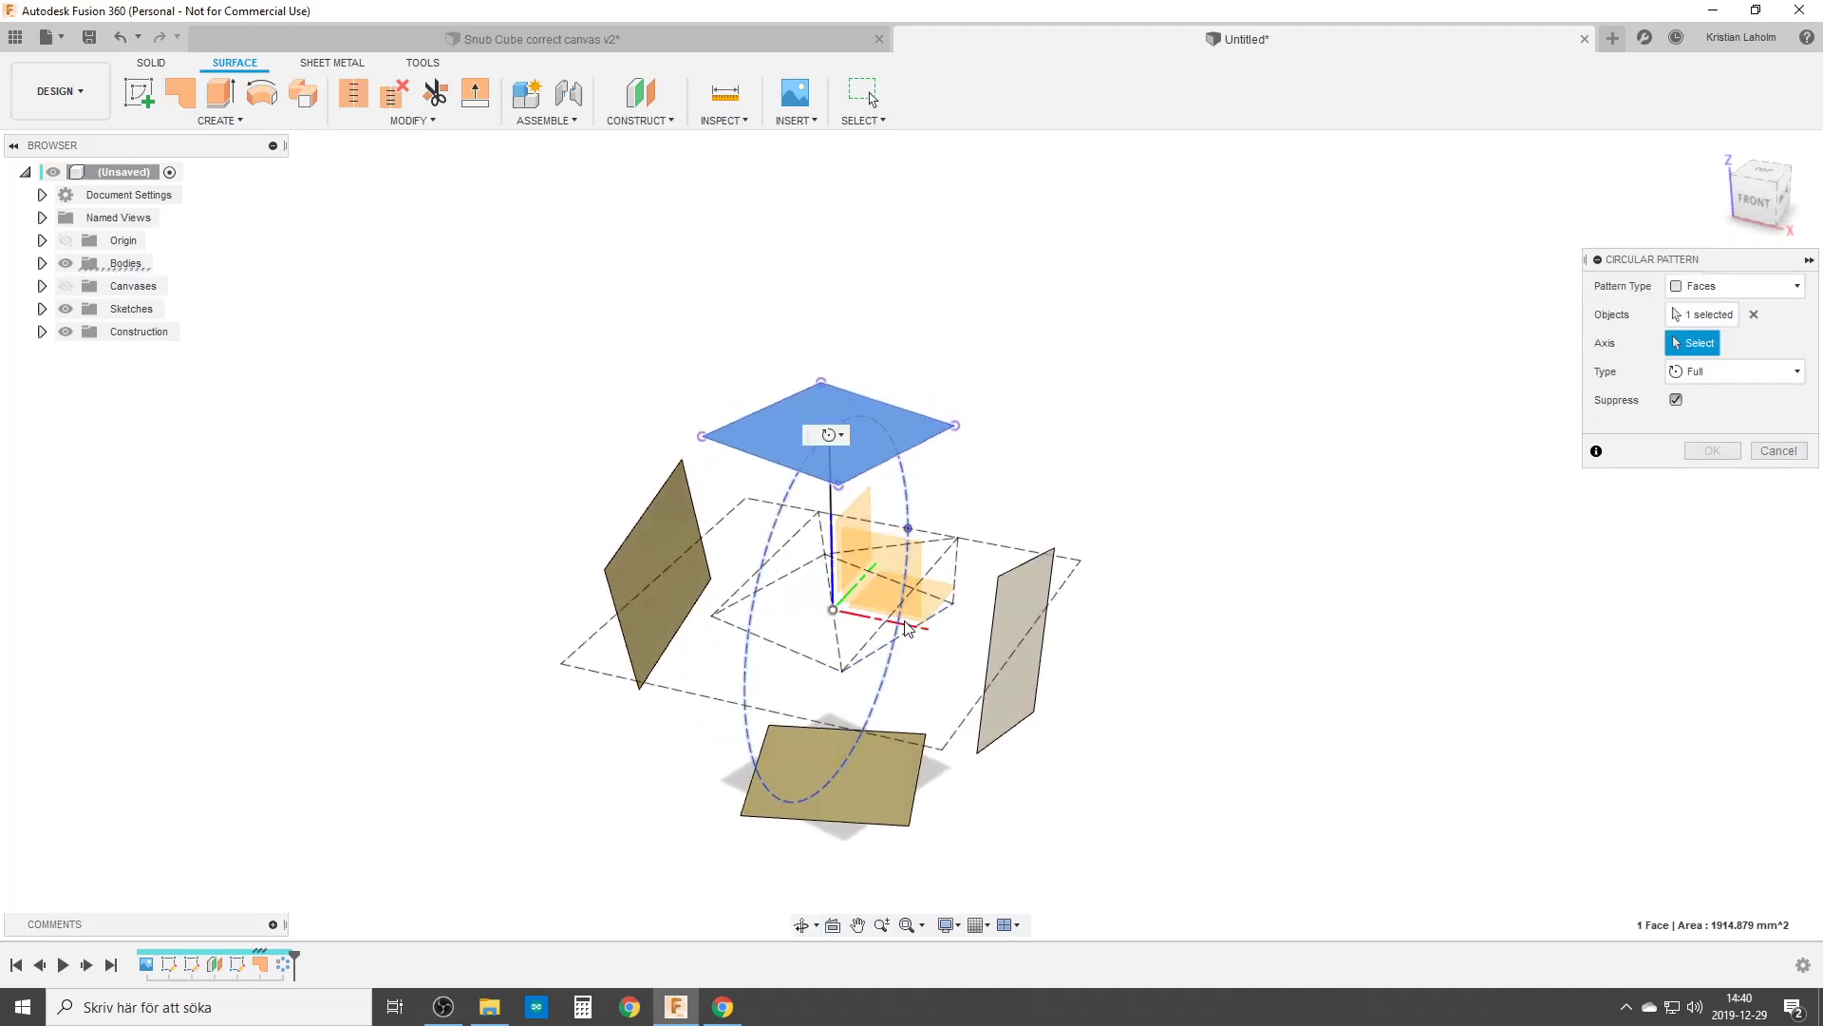
pyautogui.click(869, 619)
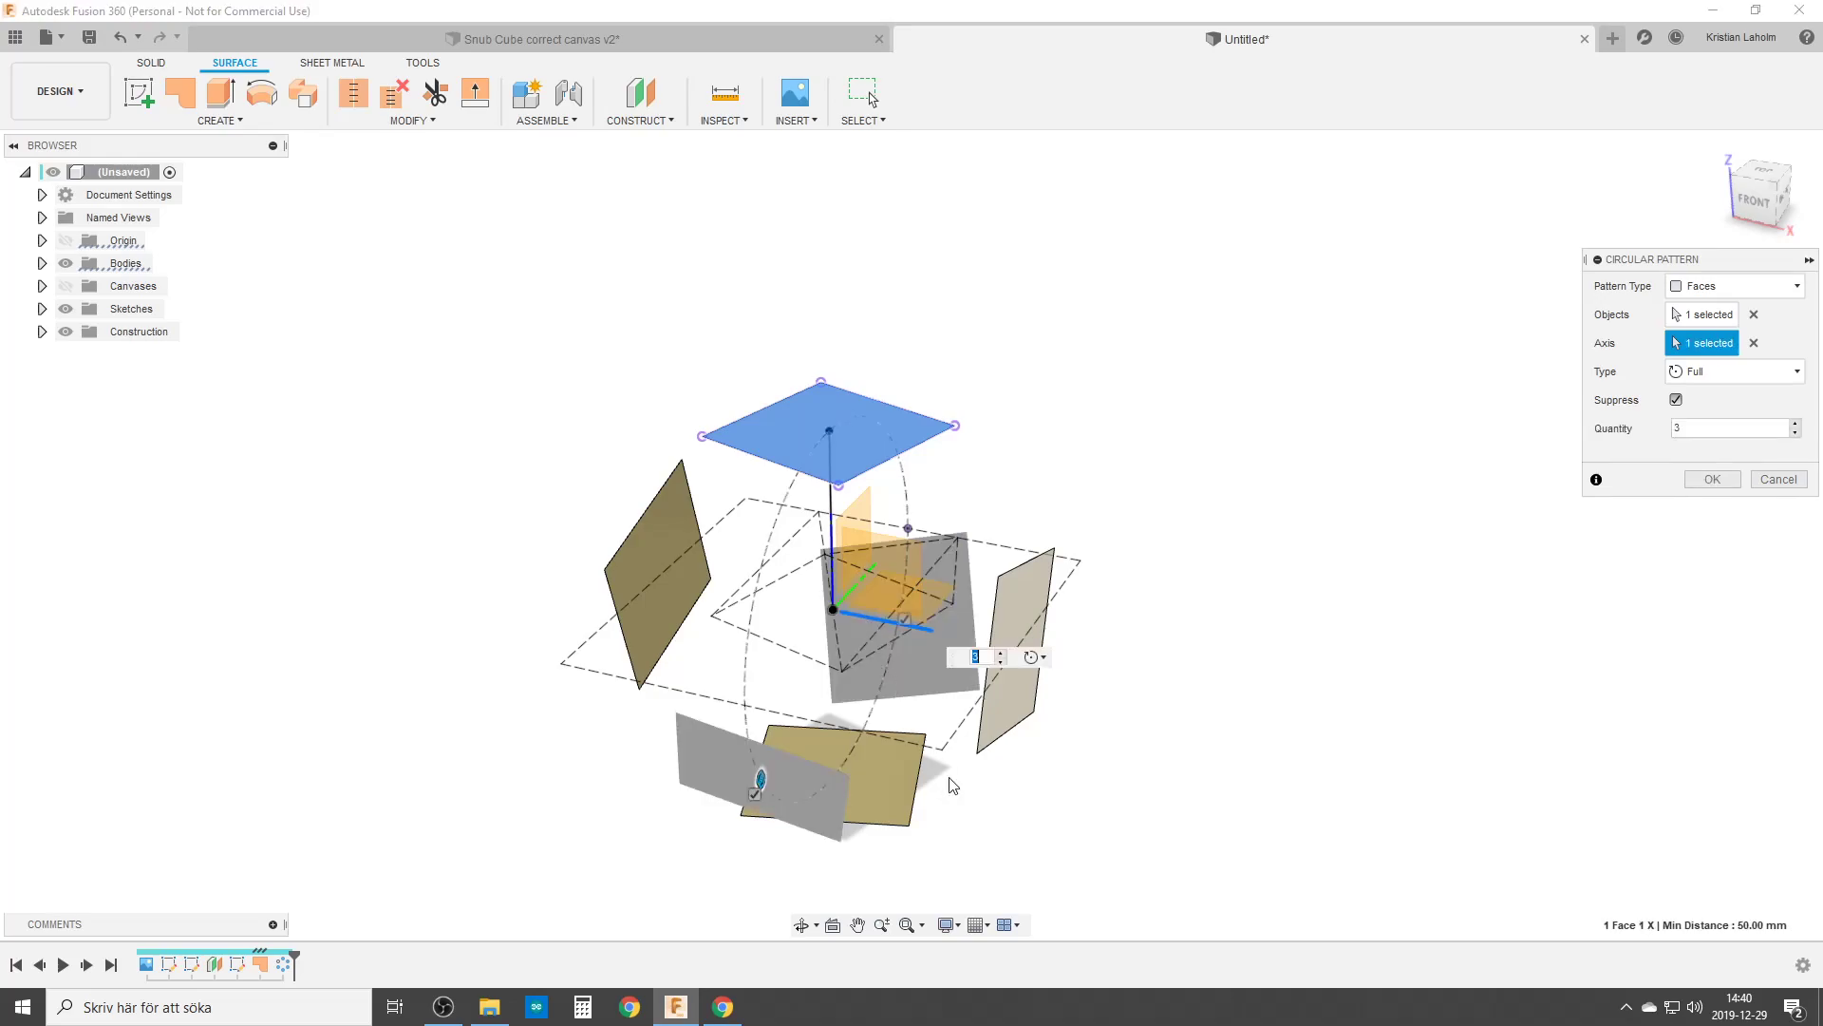
pyautogui.keyDown('shift'); pyautogui.moveTo(989, 805); pyautogui.dragTo(760, 820, button='middle'); pyautogui.keyUp('shift')
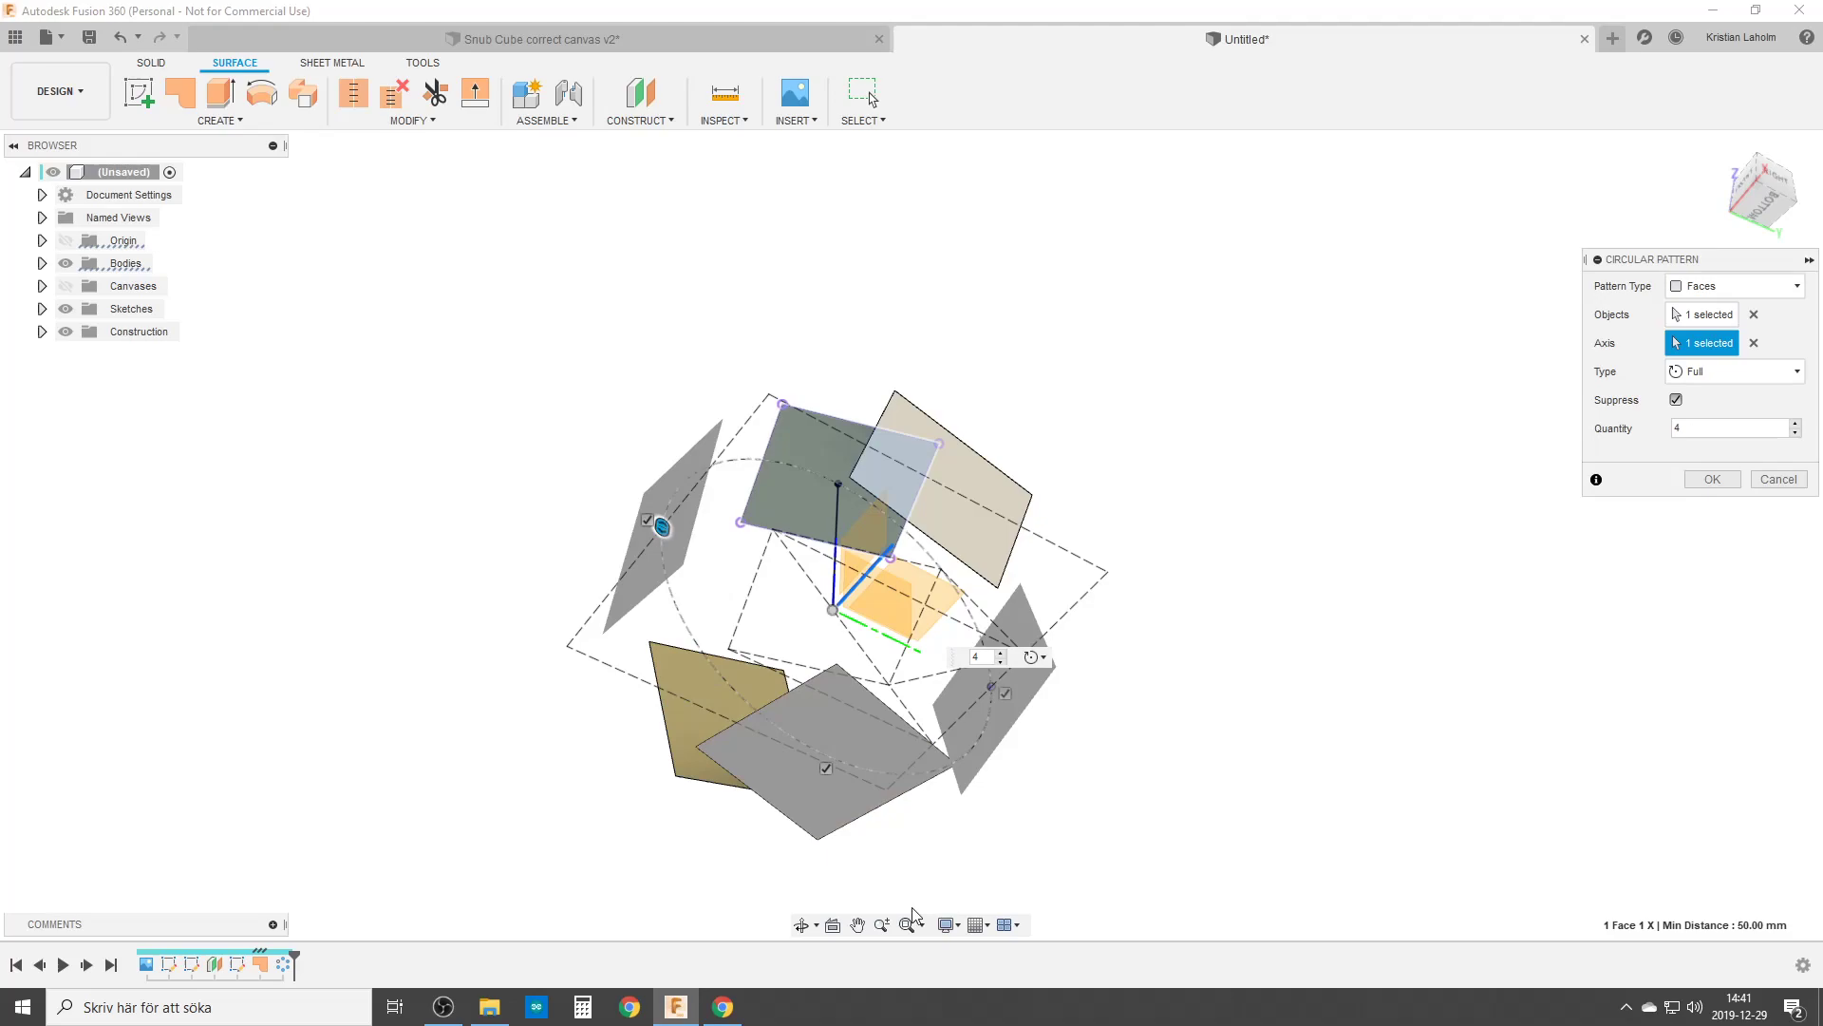
pyautogui.click(826, 768)
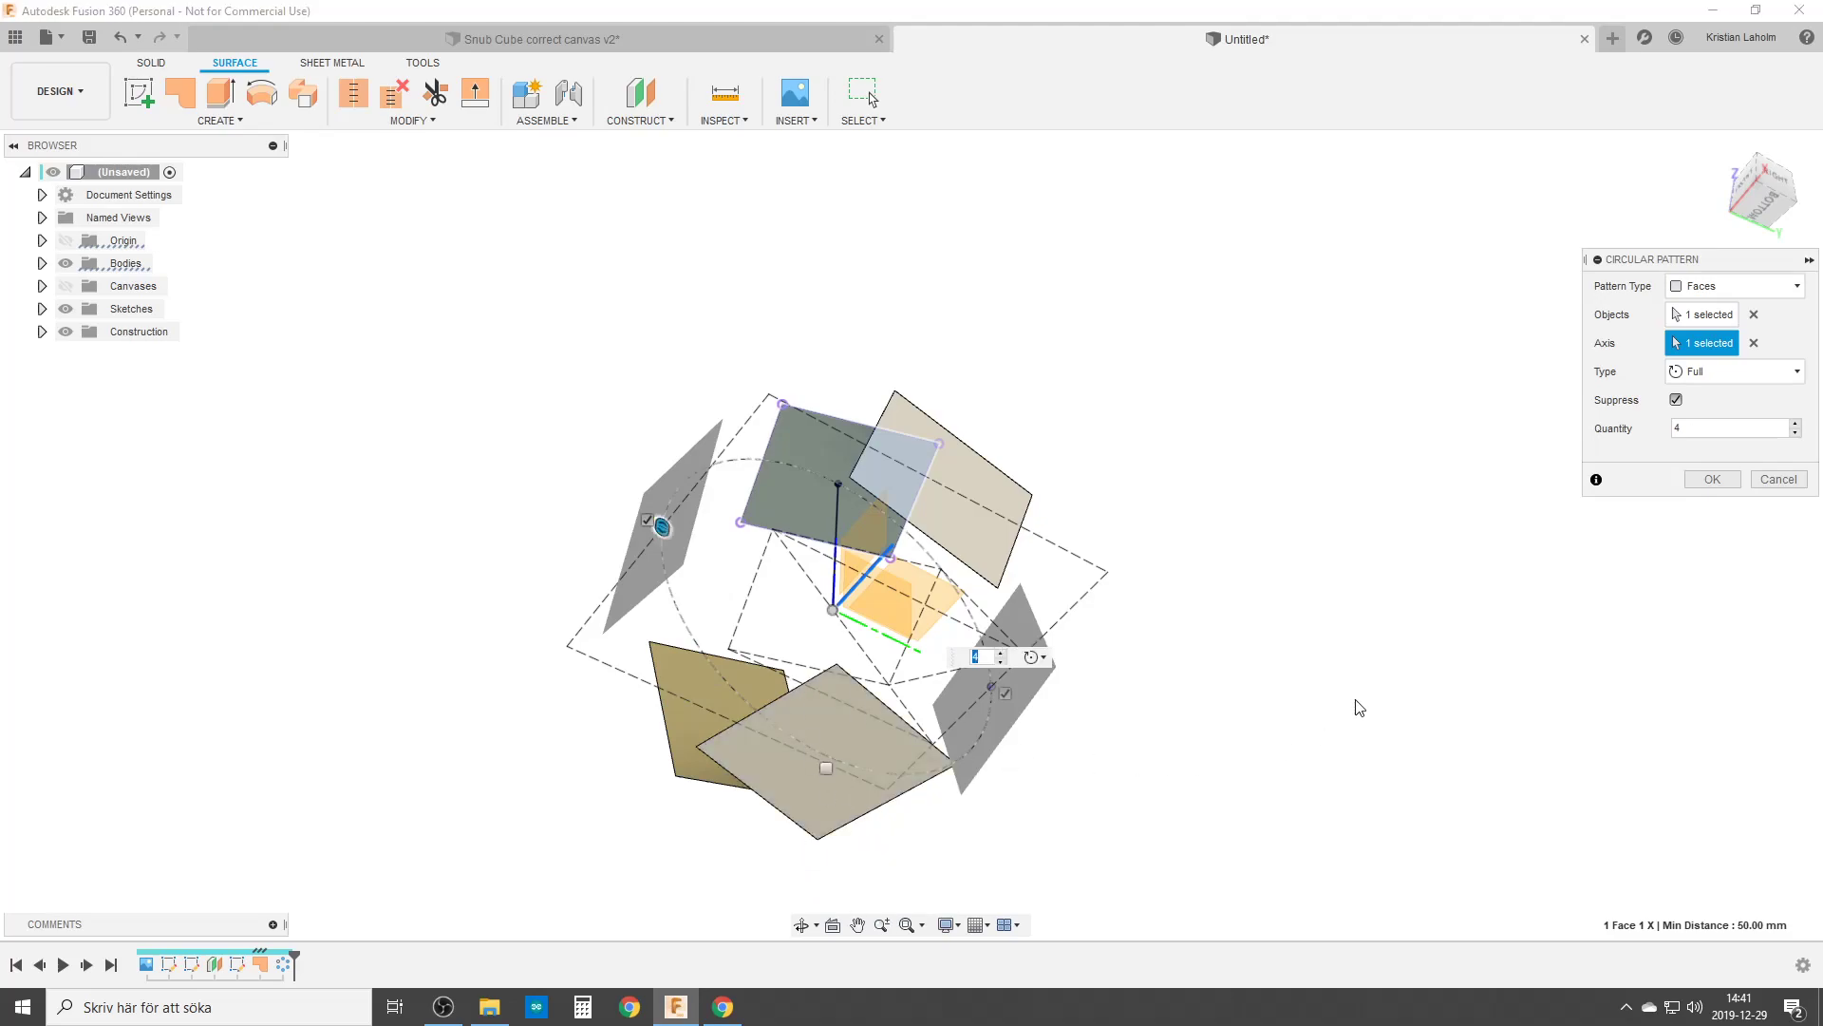
pyautogui.click(1720, 480)
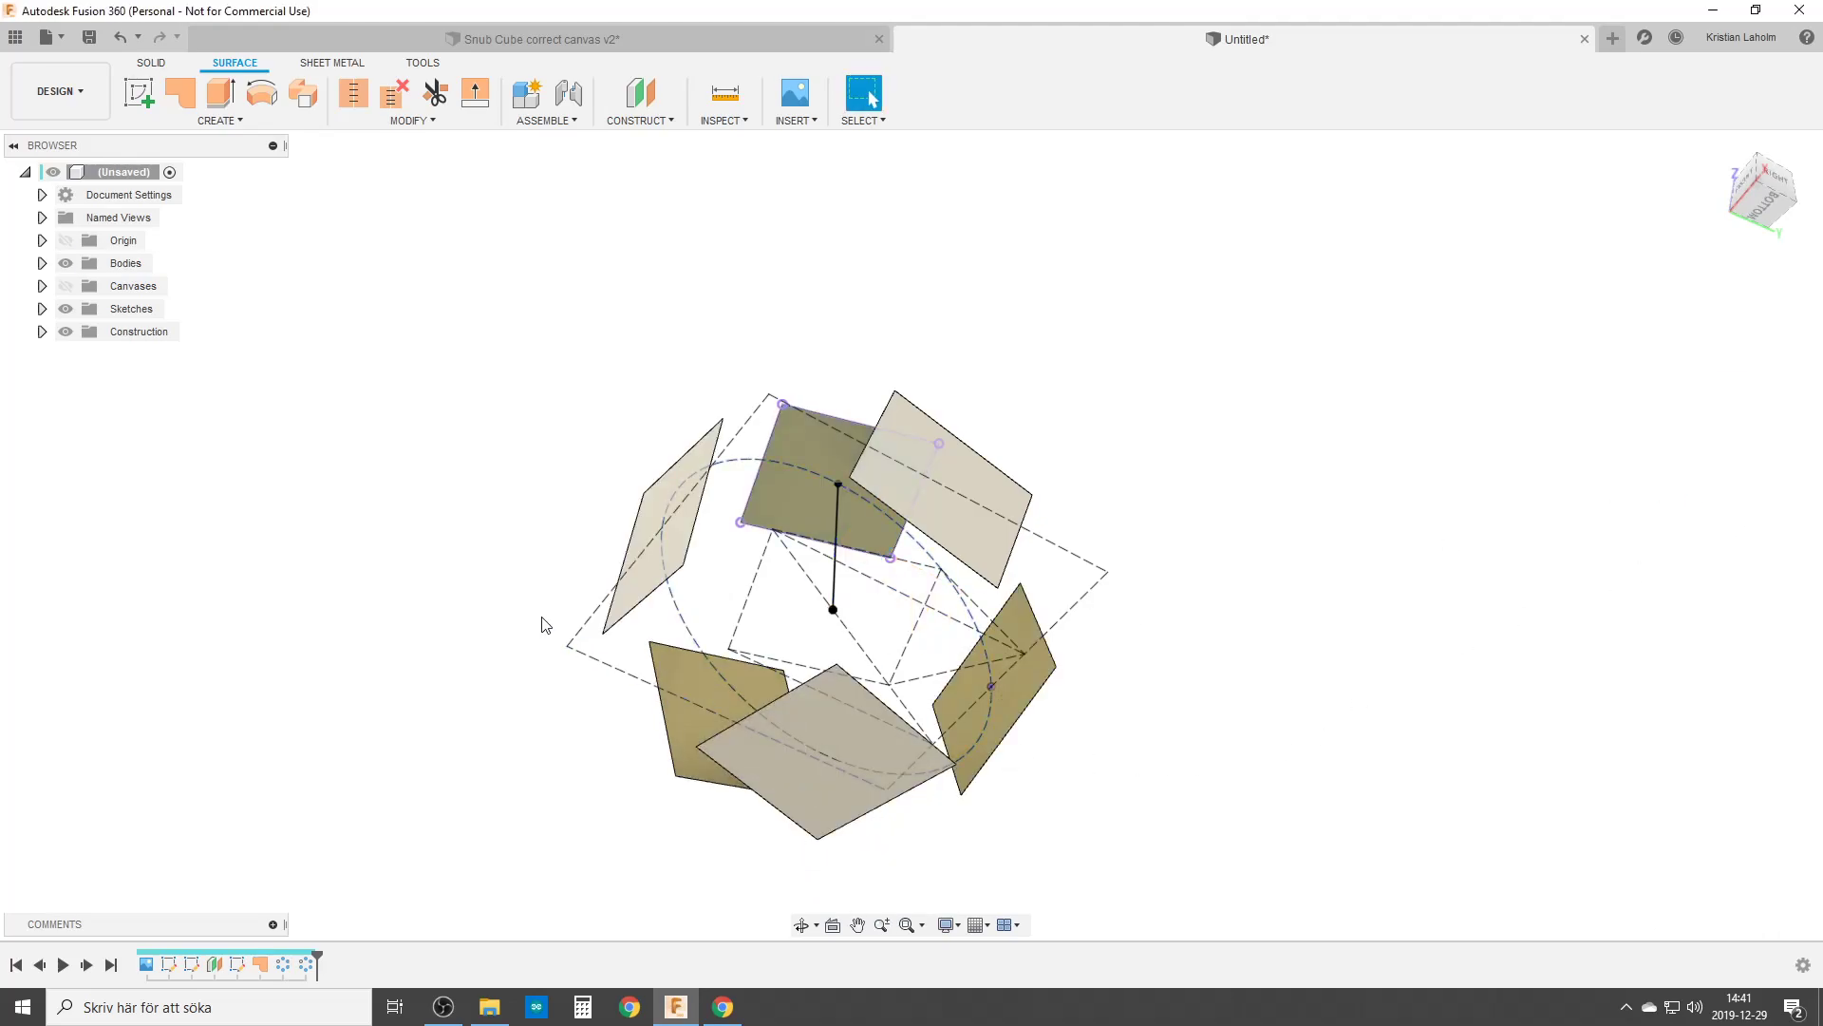
# Hide Sketch2, Sketch3 and Sketch4 in the Browser.
pyautogui.keyDown('shift'); pyautogui.moveTo(684, 617); pyautogui.dragTo(722, 649, button='middle'); pyautogui.keyUp('shift')
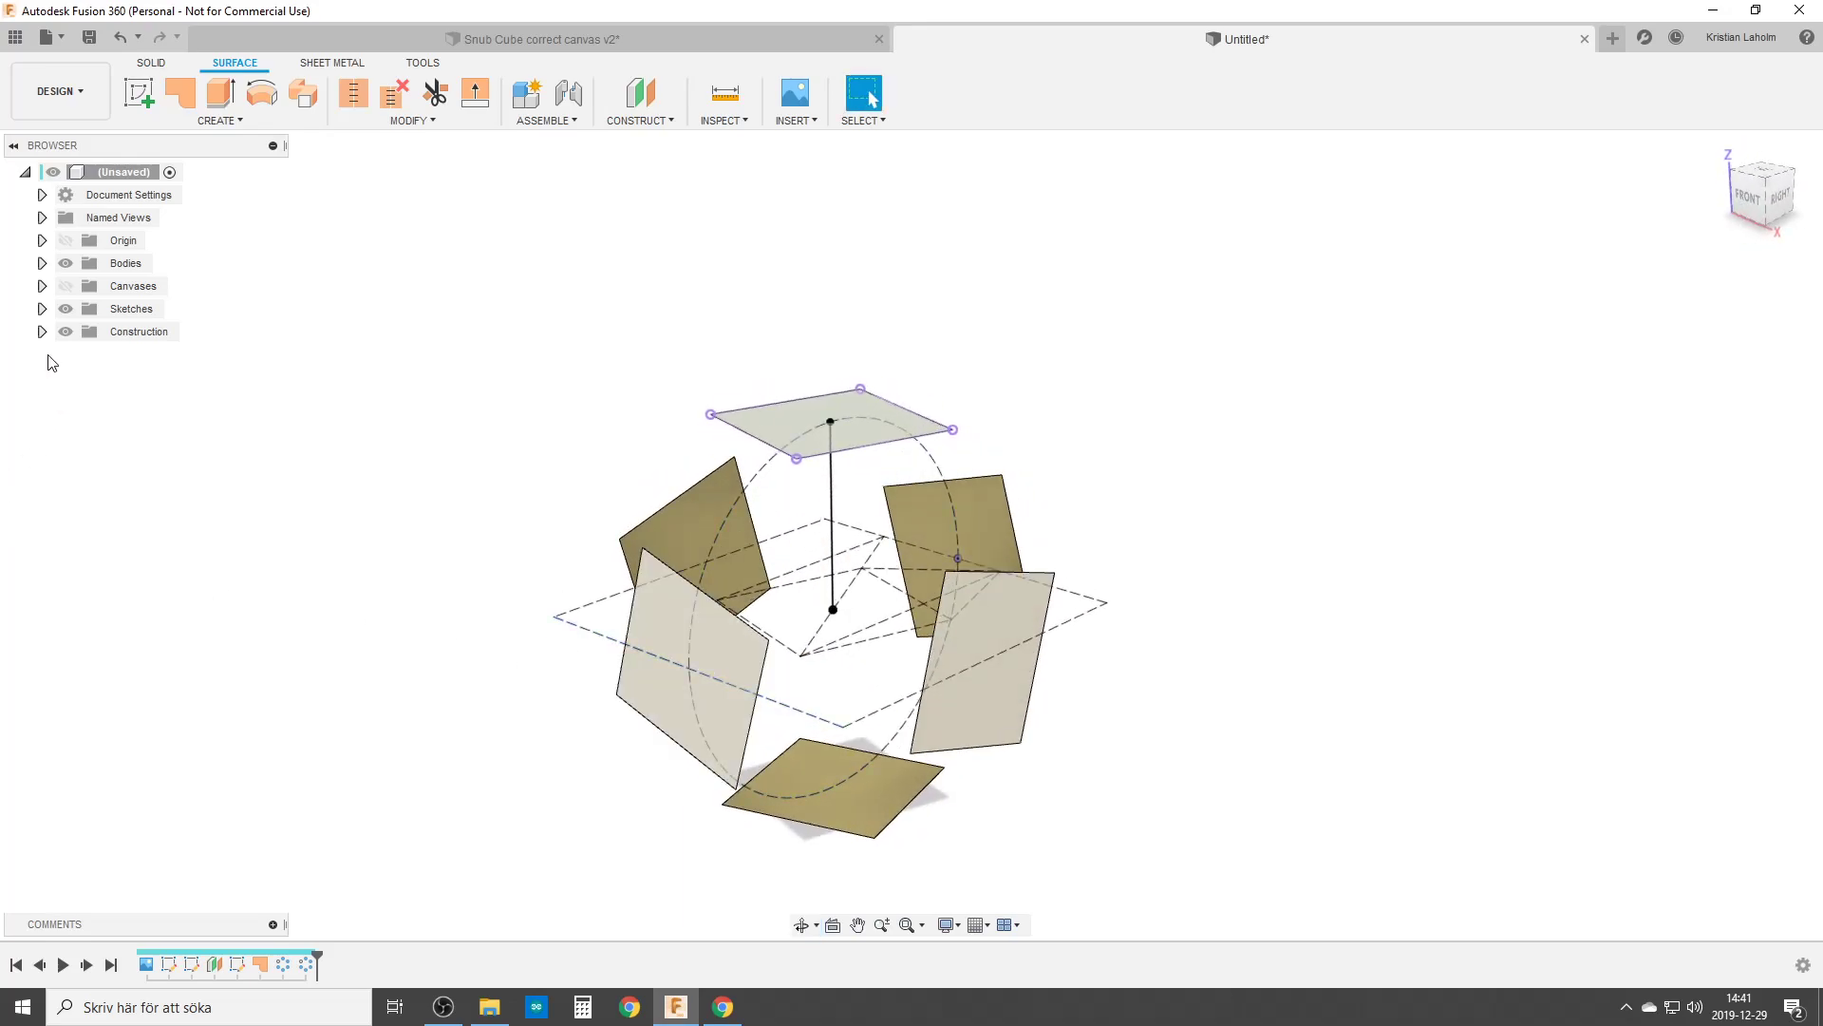
pyautogui.click(42, 309)
pyautogui.click(83, 331)
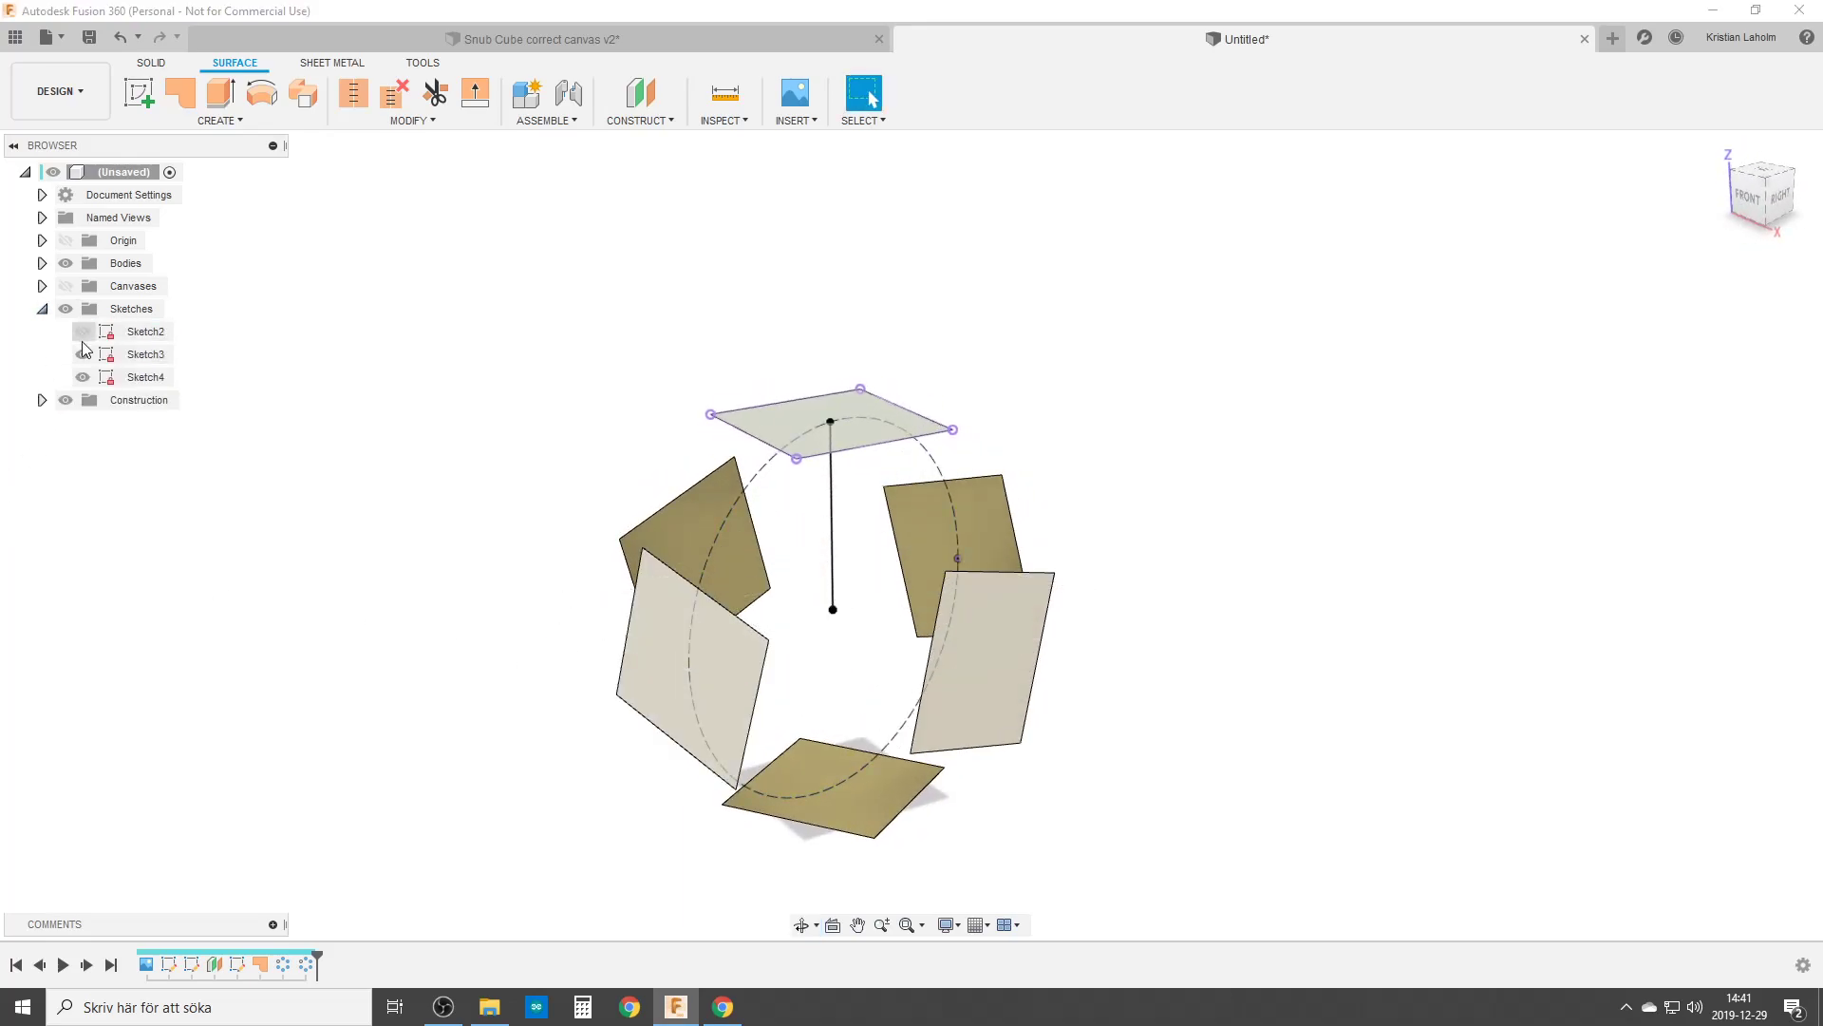
pyautogui.click(82, 354)
pyautogui.click(82, 377)
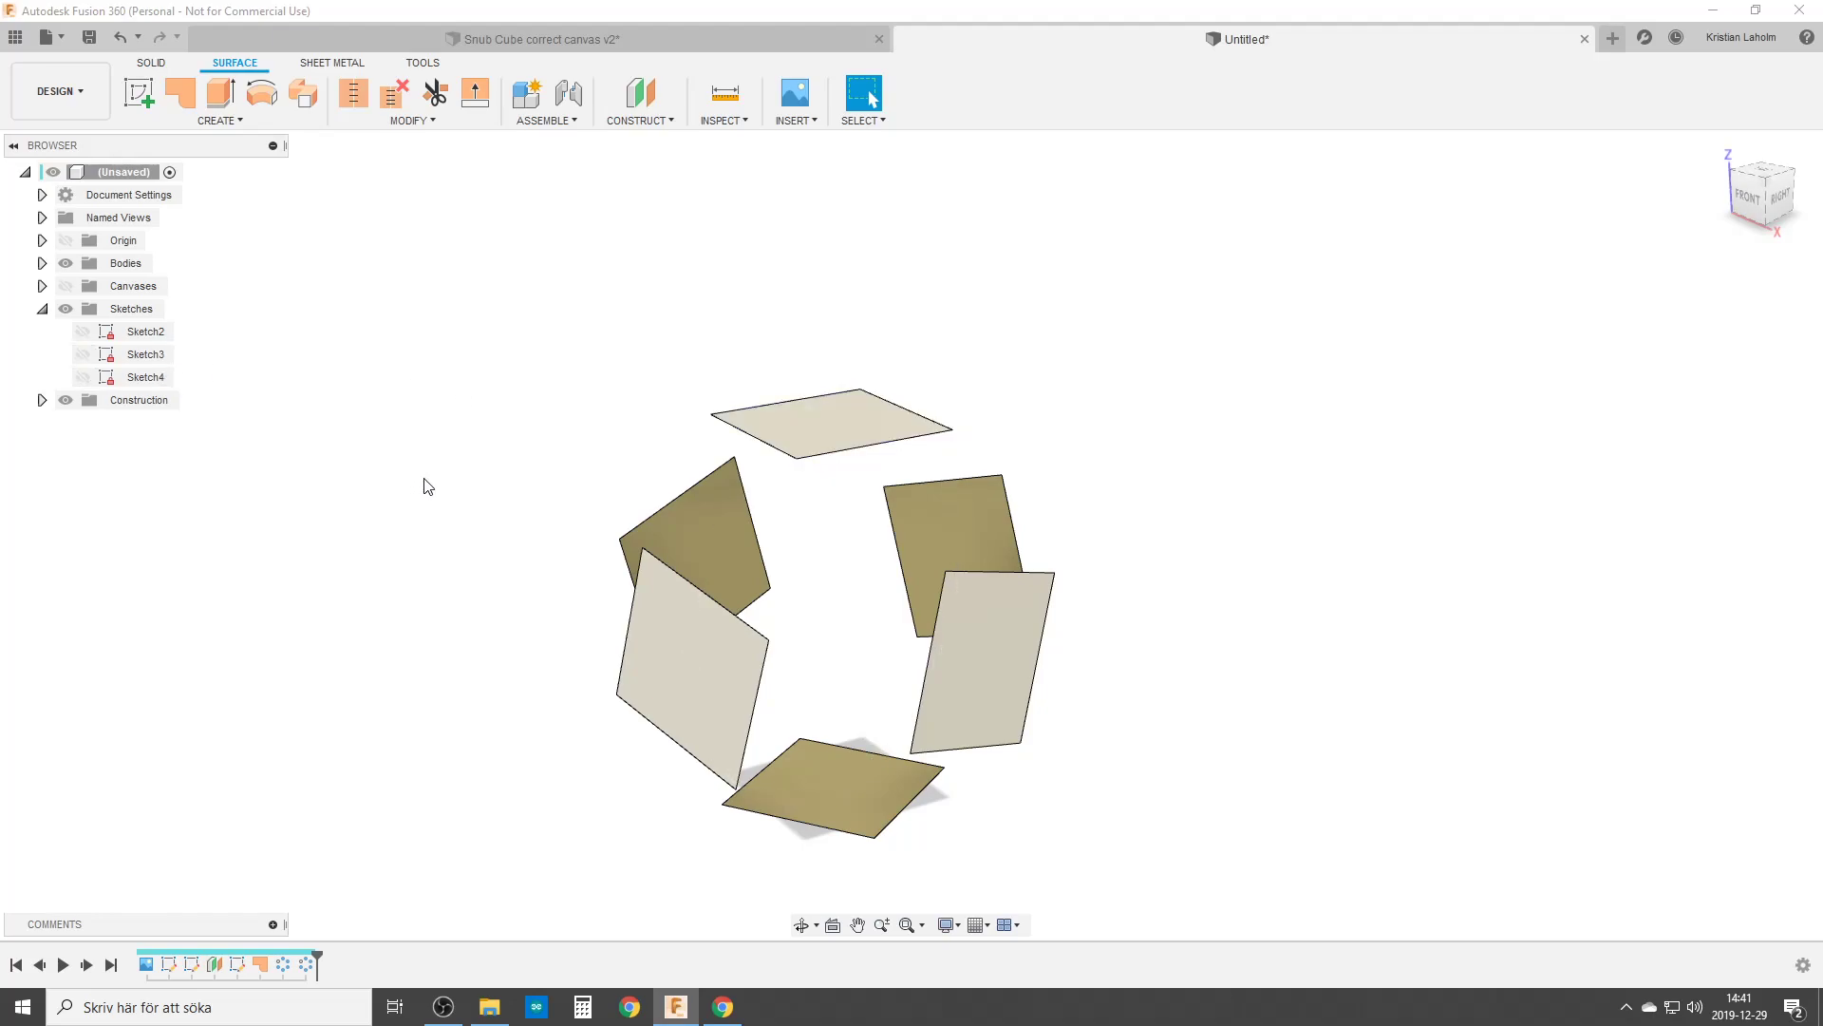
# Start a new sketch, leaving the origin planes offered for choosing.
pyautogui.scroll(2, 428, 487)
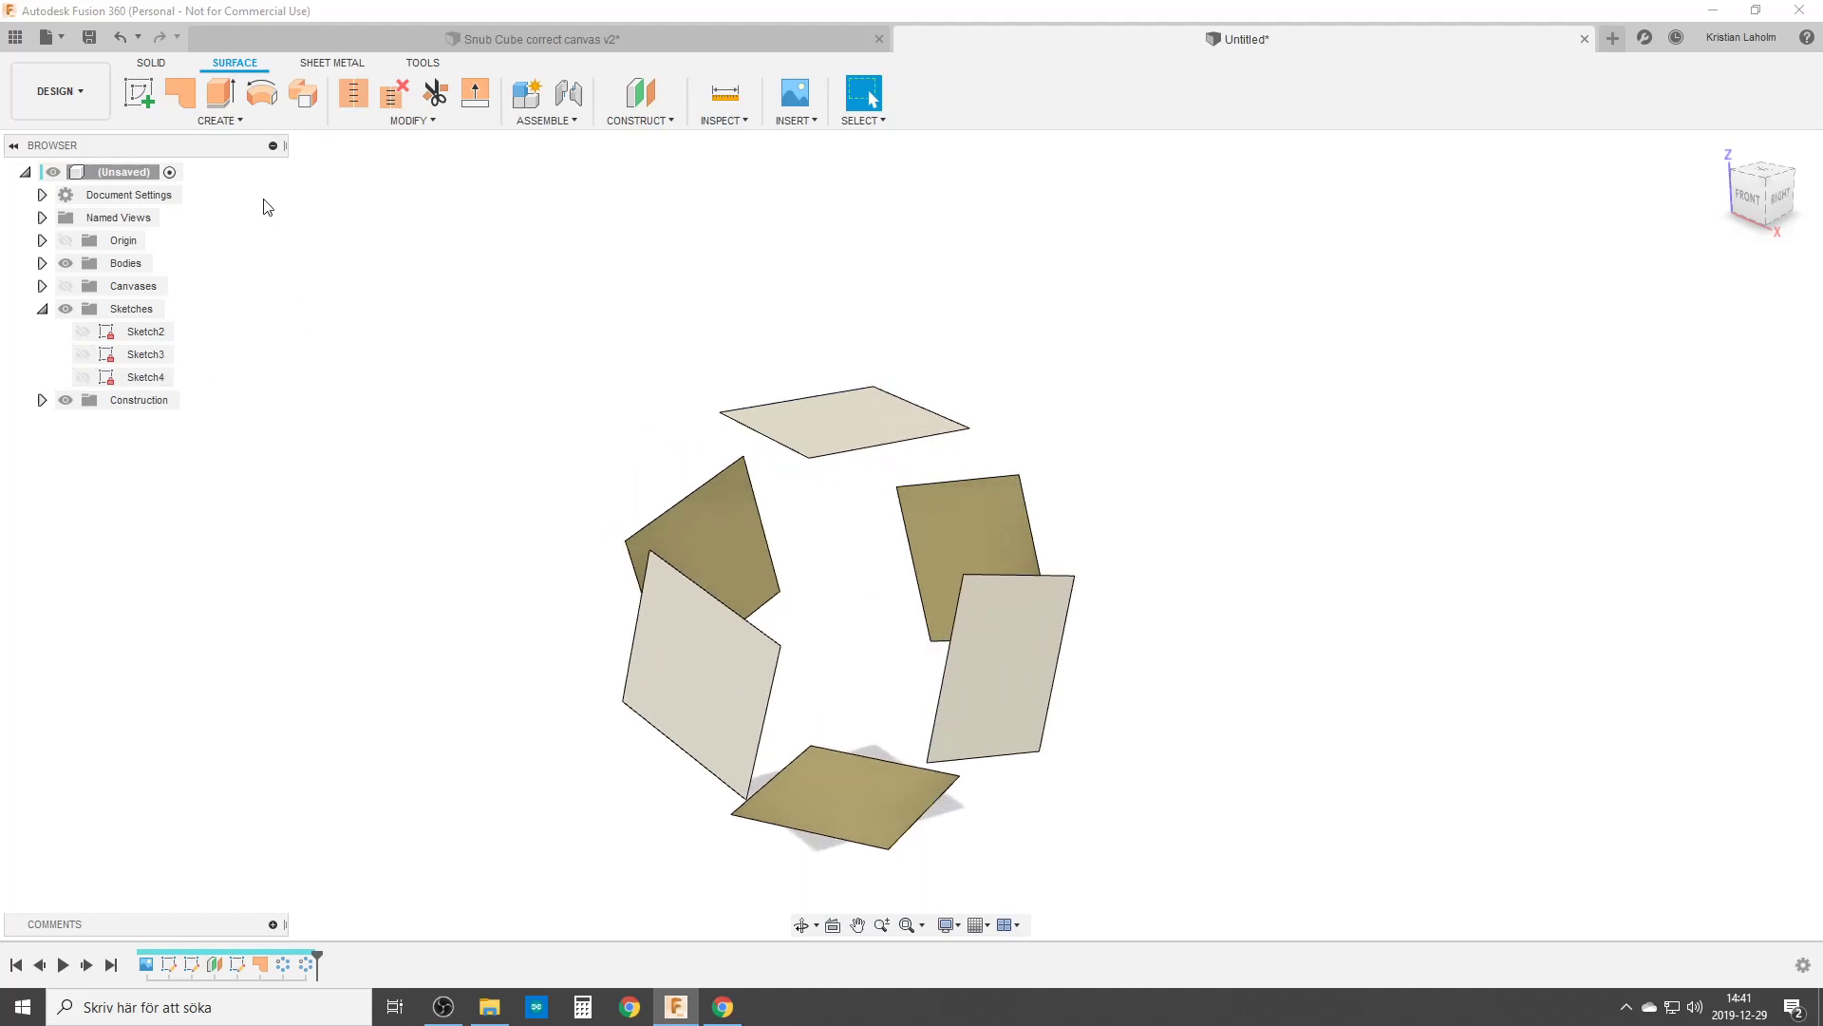
pyautogui.click(146, 85)
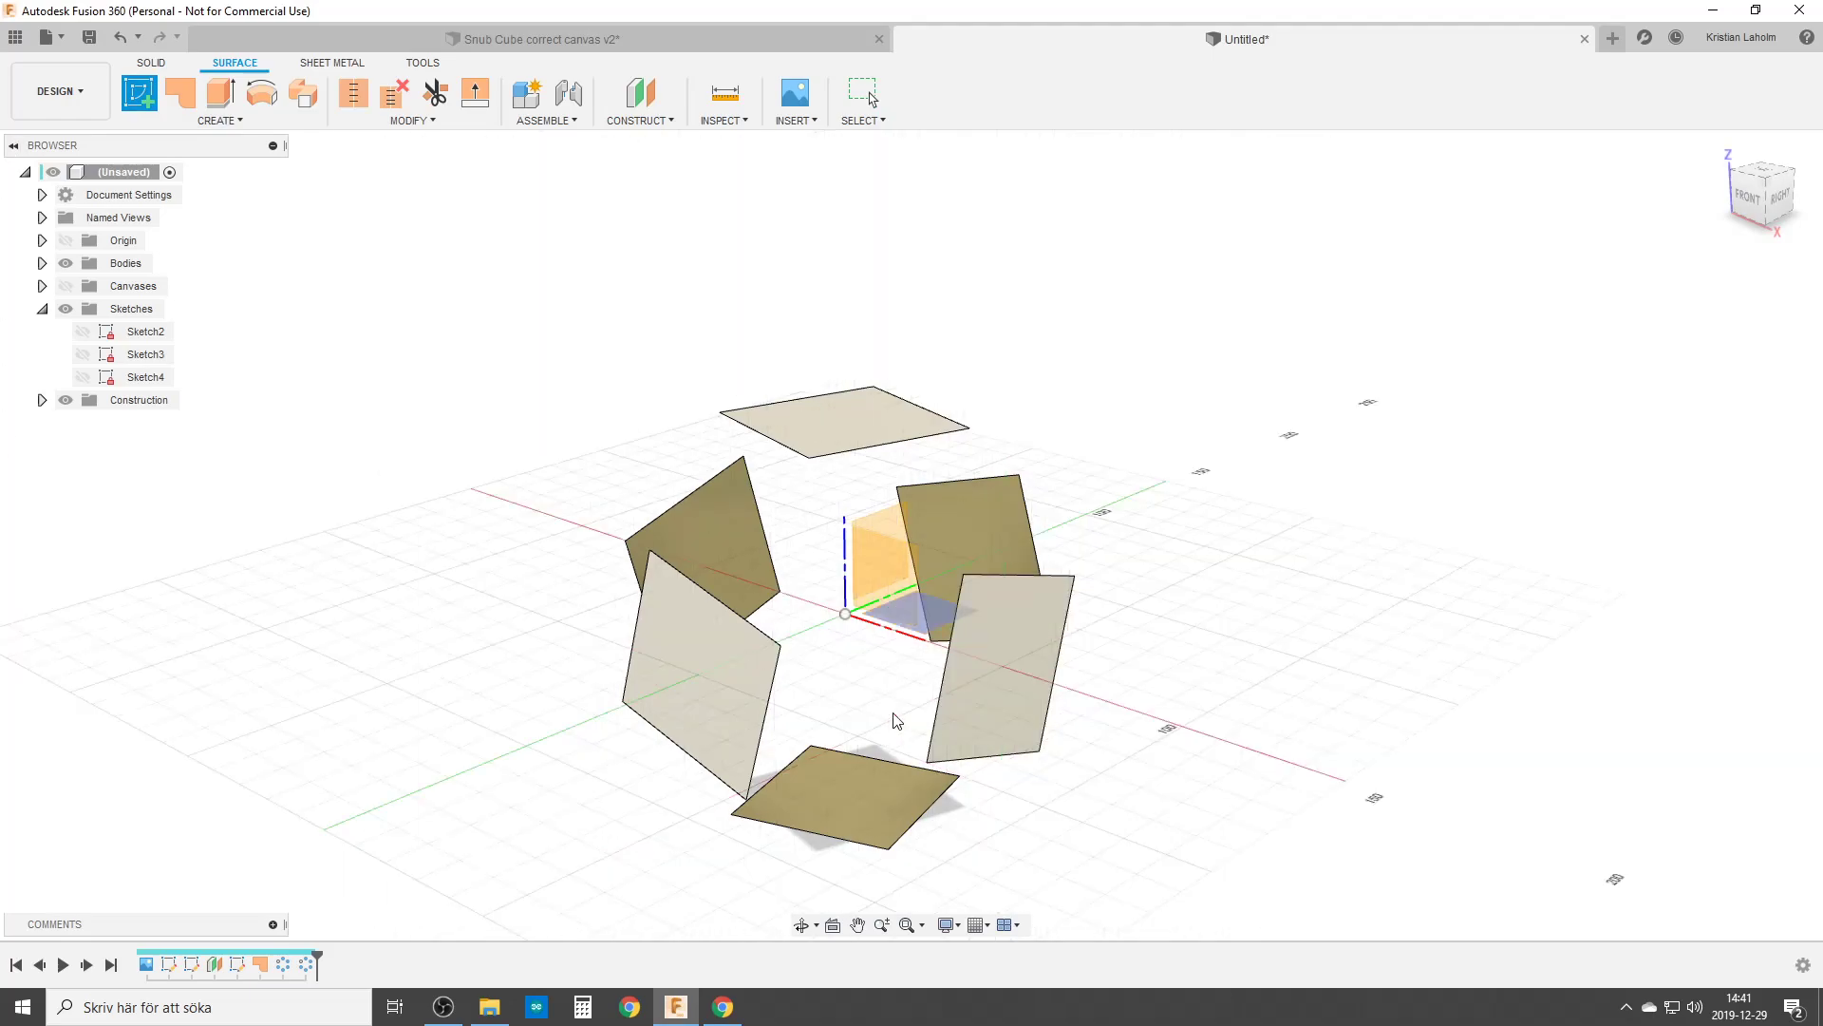
pyautogui.keyDown('shift'); pyautogui.moveTo(954, 579); pyautogui.dragTo(817, 680, button='middle'); pyautogui.keyUp('shift')
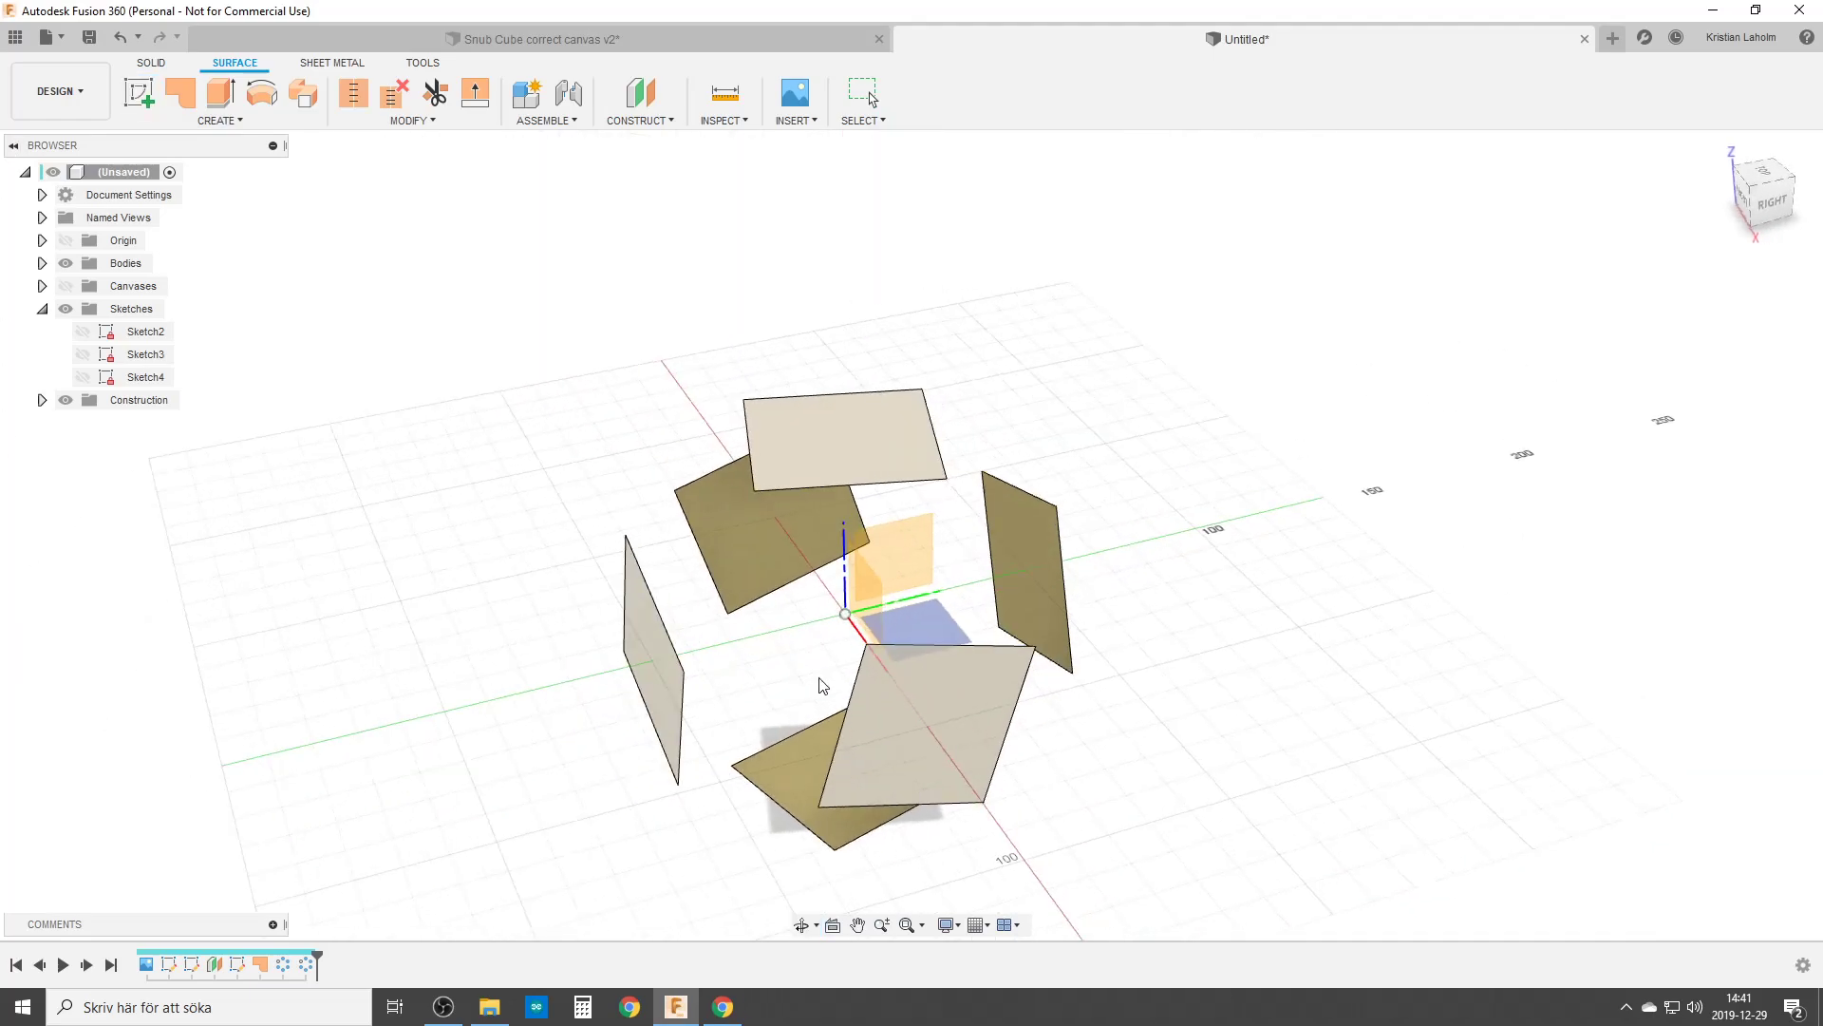
# Place the sketch on an origin plane and include 3D geometry from the top, lower-right and left faces.
pyautogui.click(919, 545)
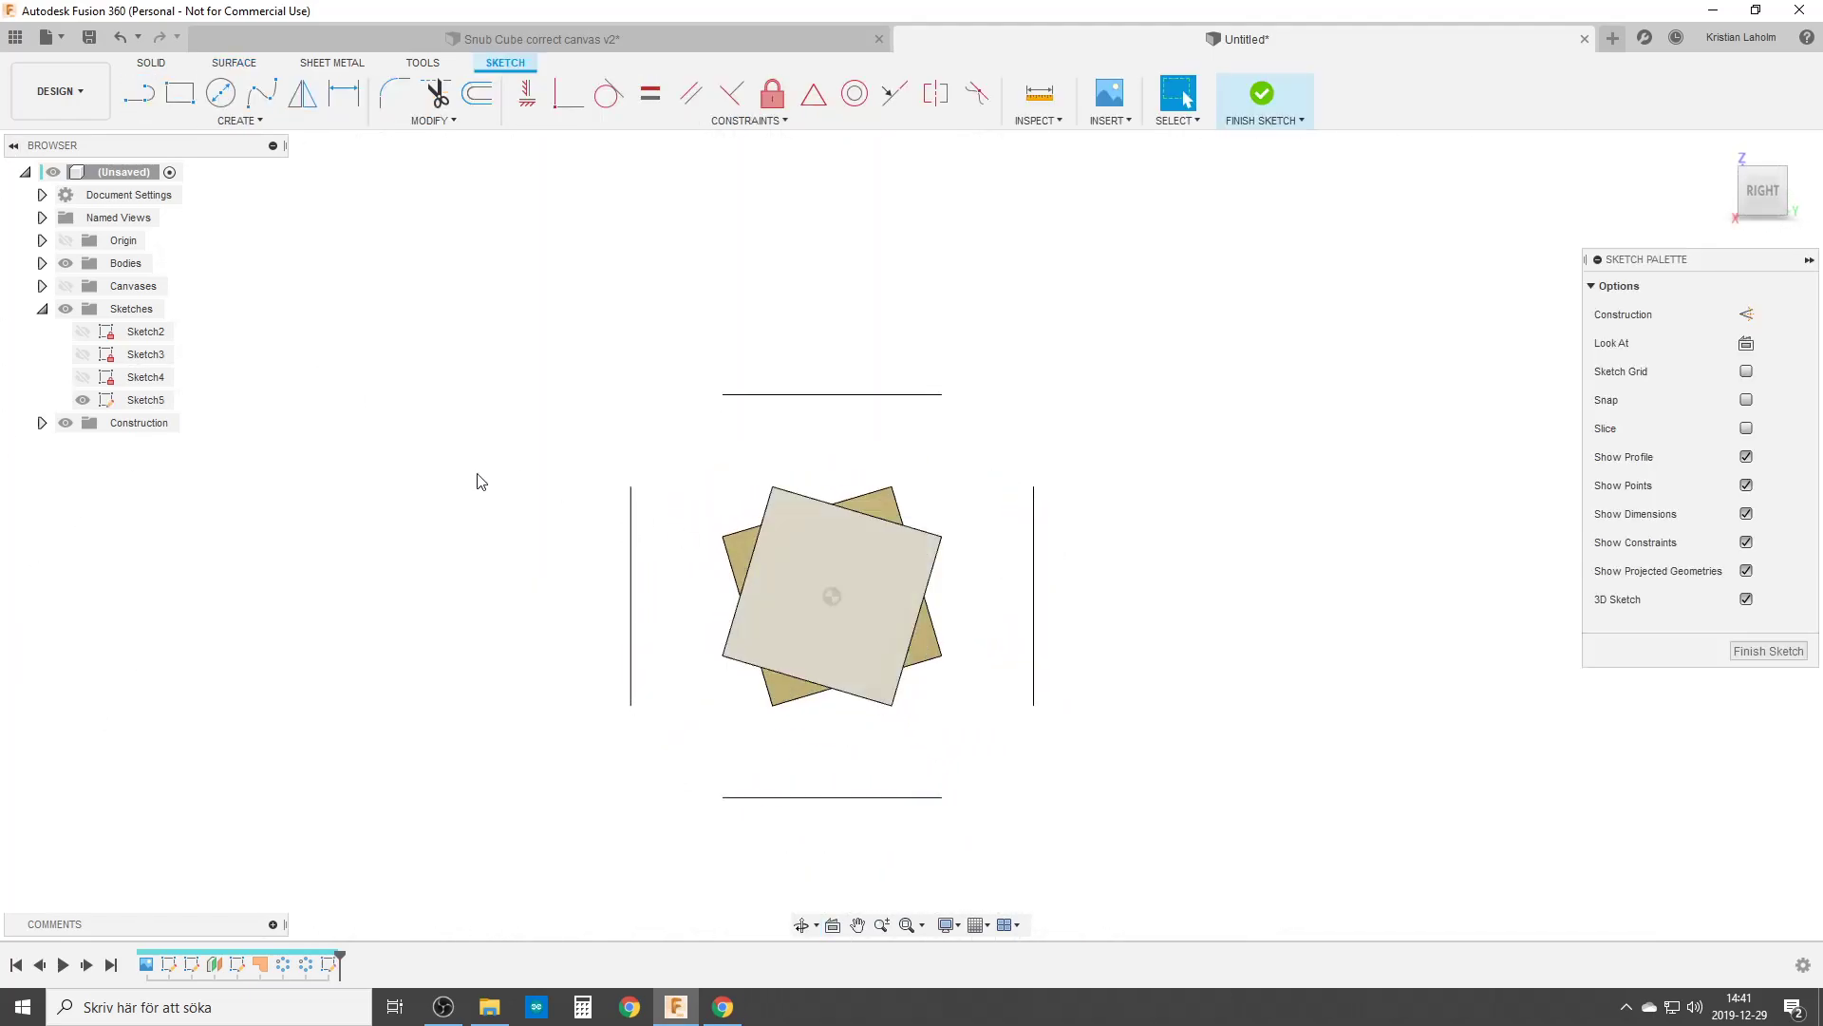
pyautogui.moveTo(480, 481)
pyautogui.keyDown('shift'); pyautogui.mouseDown(button='middle')
pyautogui.moveTo(472, 452)
pyautogui.moveTo(494, 508)
pyautogui.mouseUp(button='middle'); pyautogui.keyUp('shift')
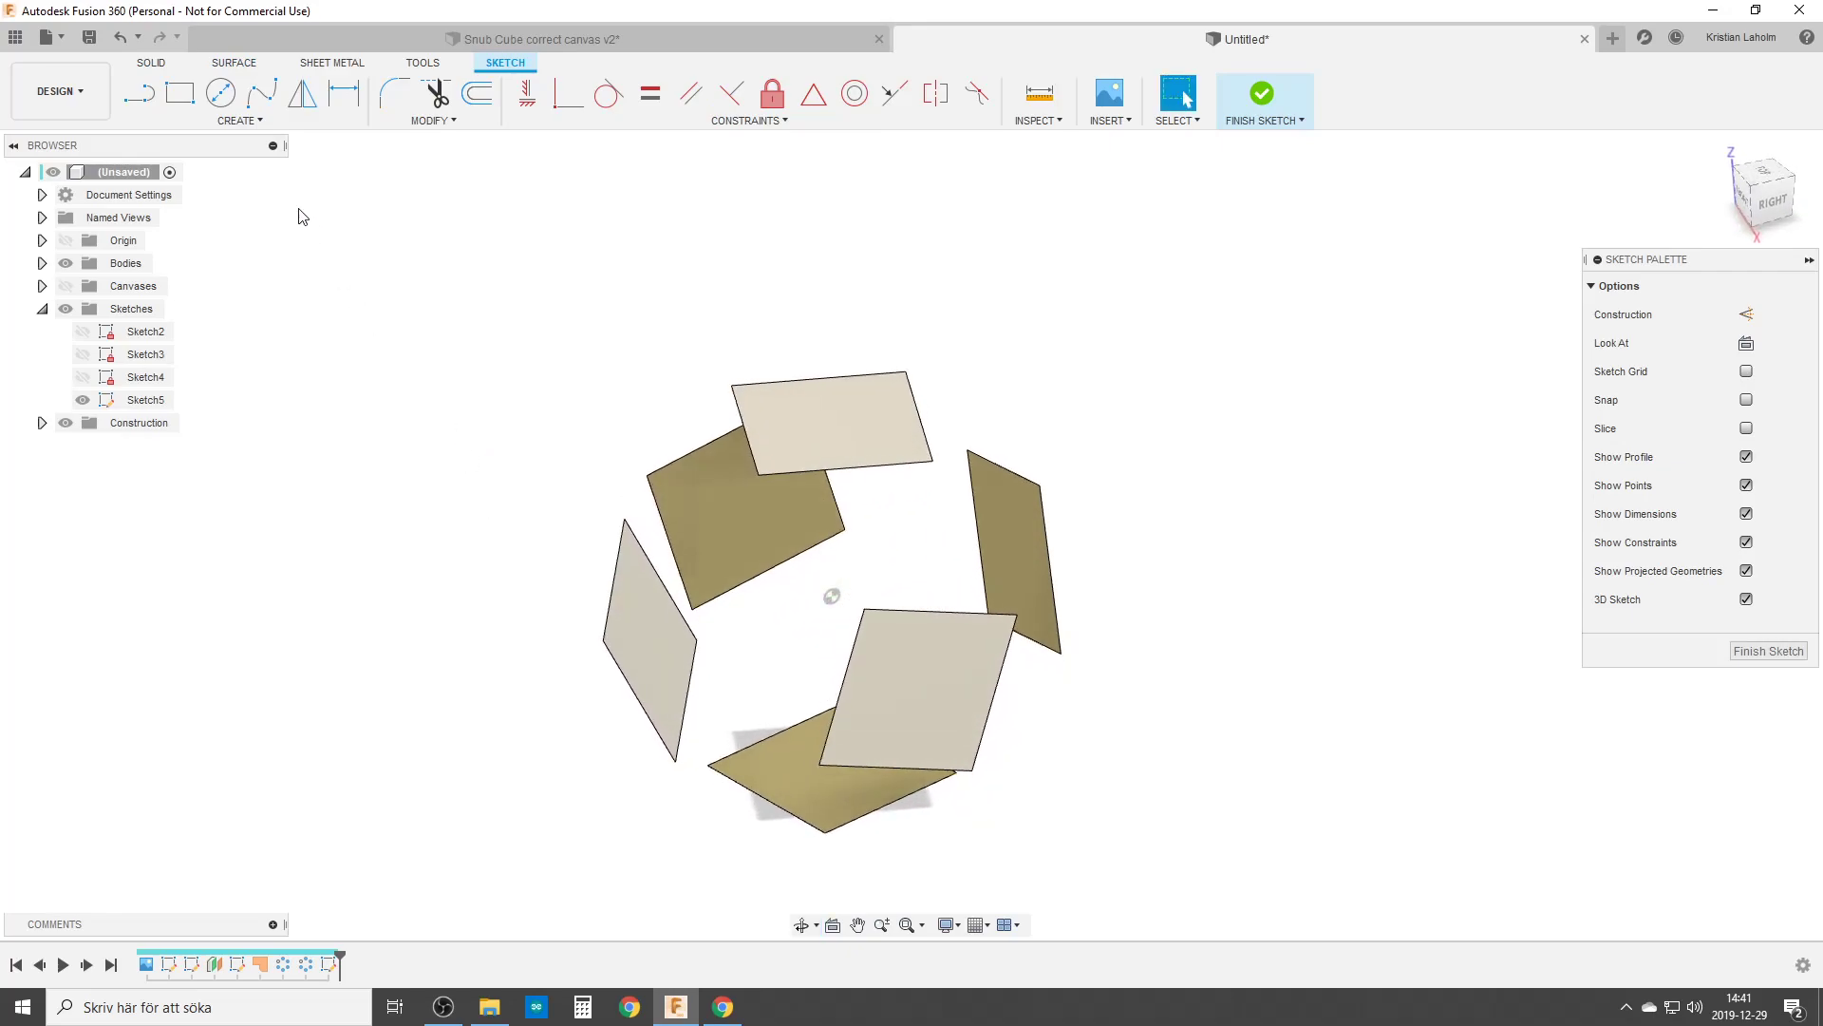
pyautogui.click(226, 123)
pyautogui.moveTo(271, 475)
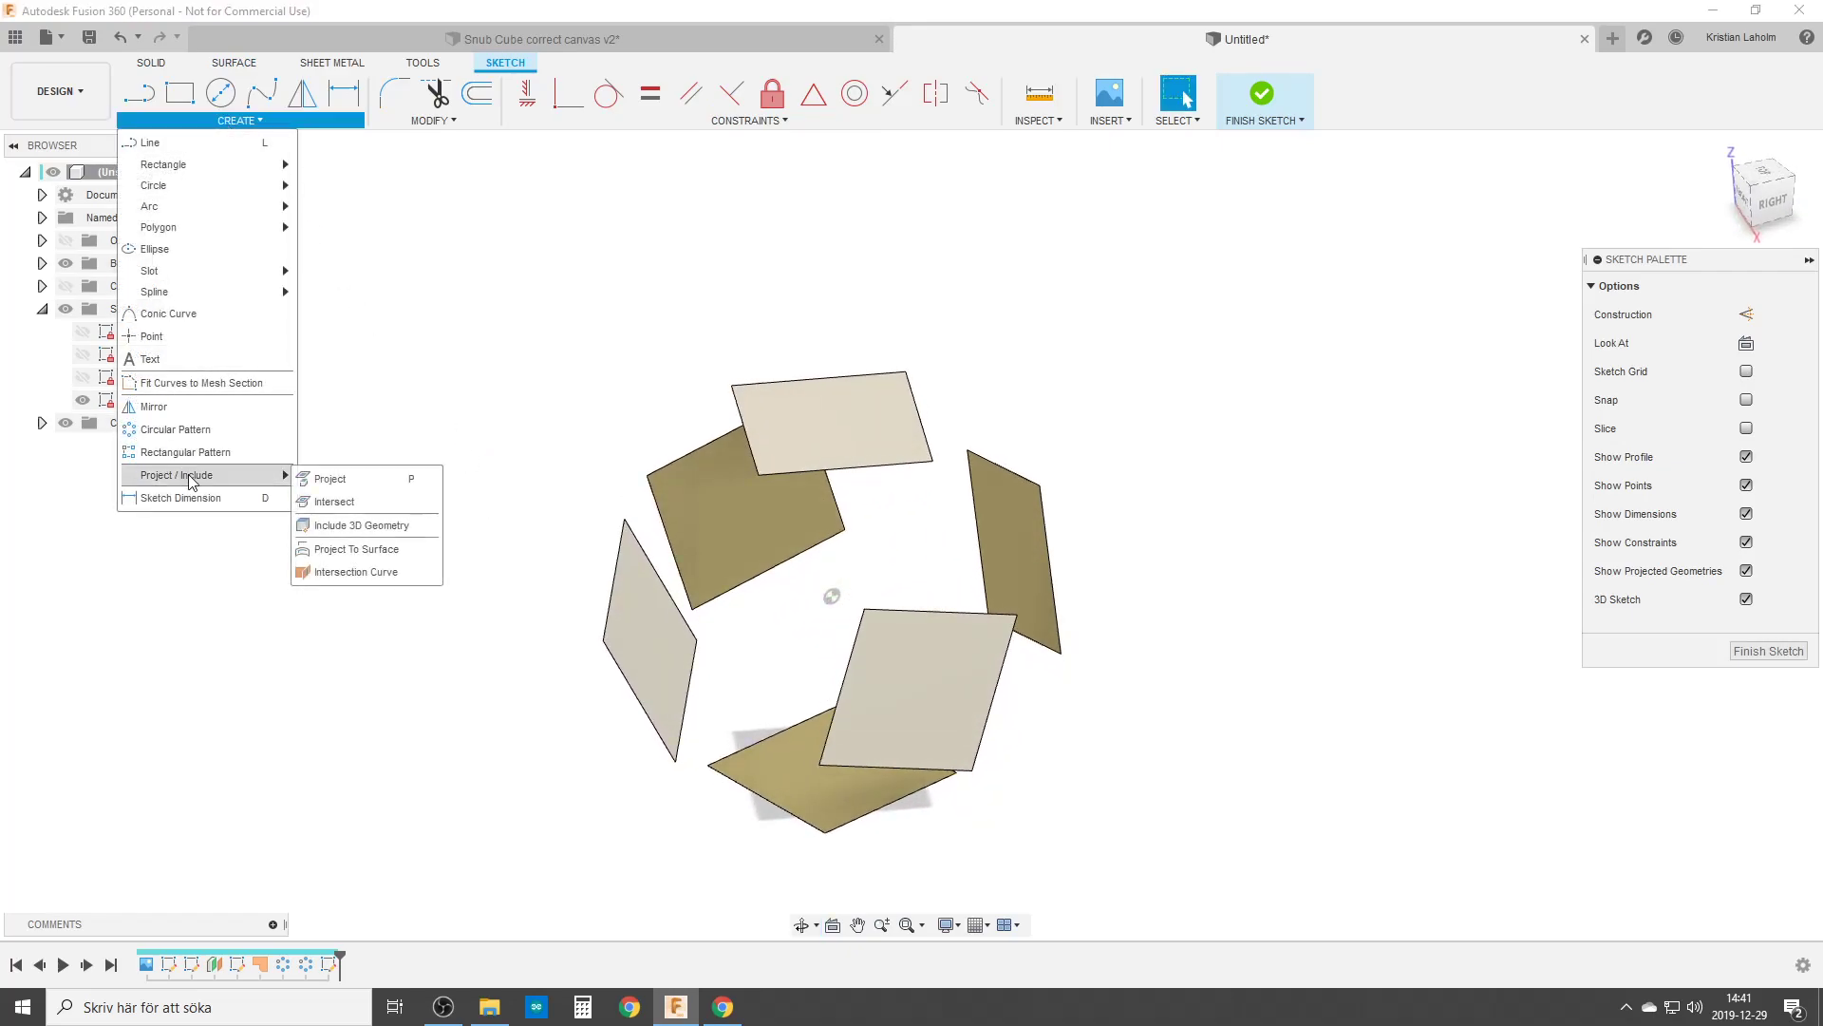
pyautogui.click(378, 525)
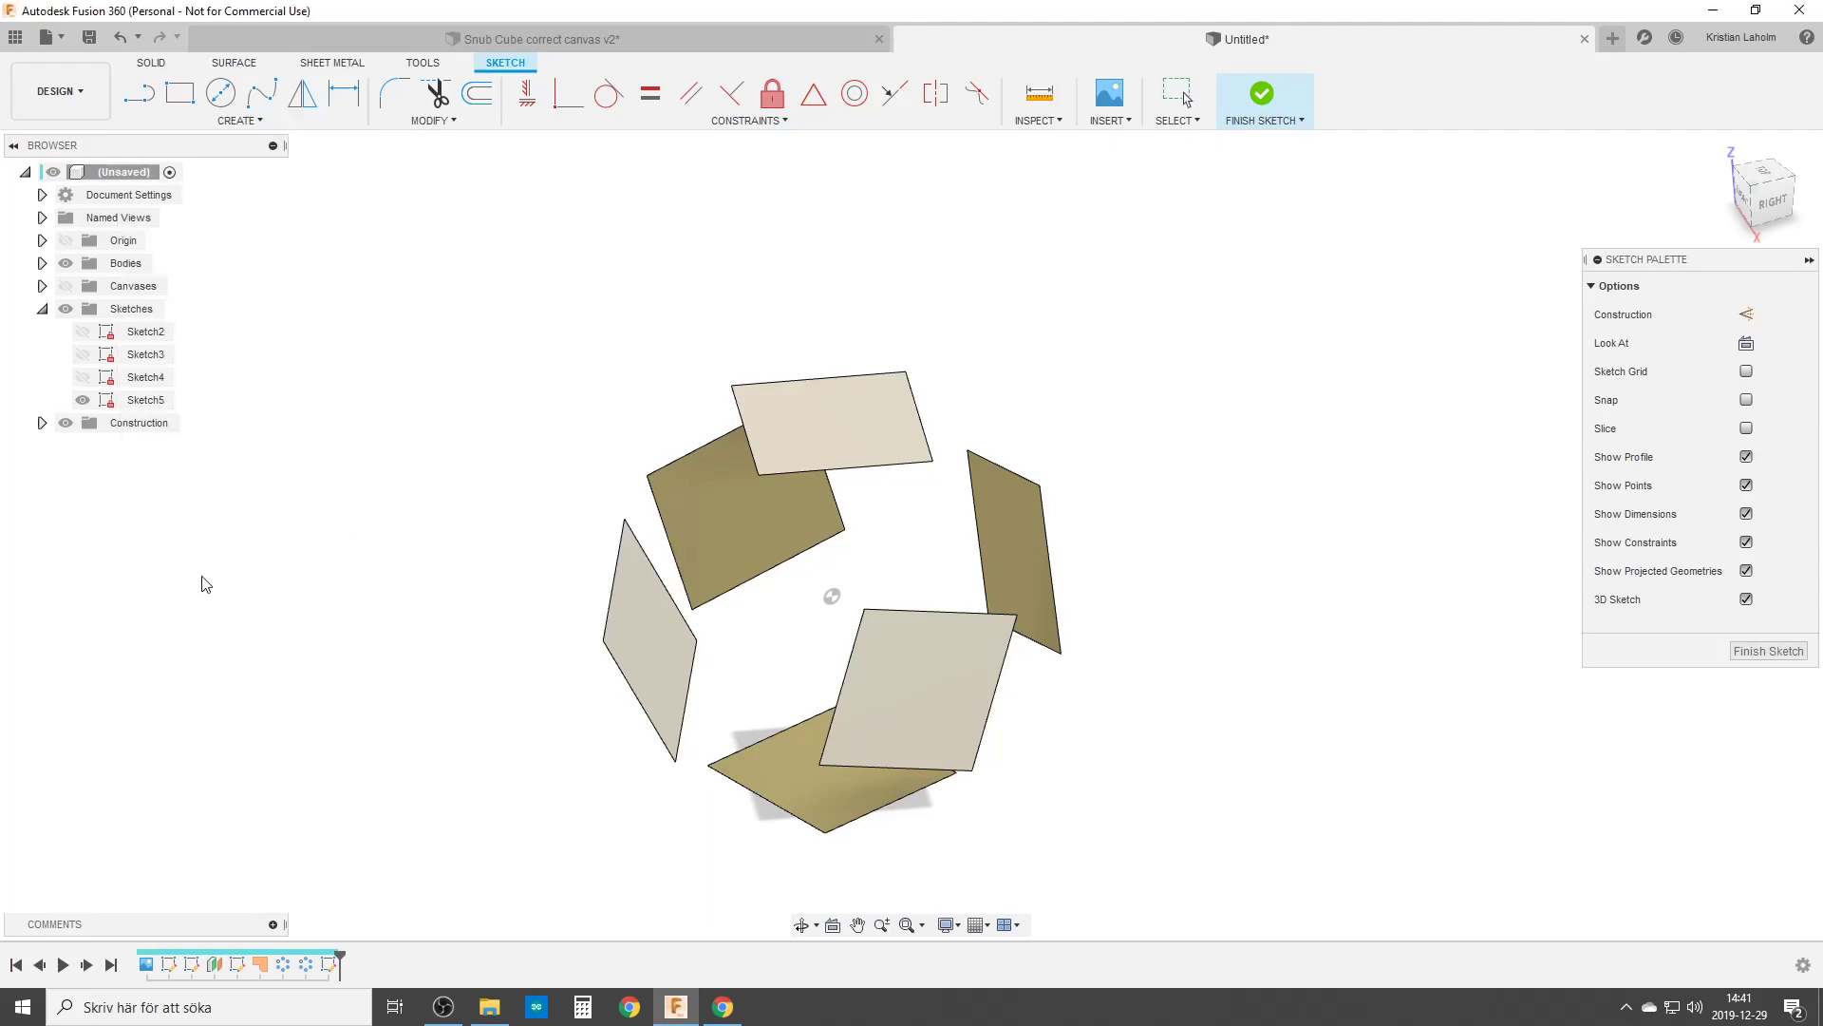
pyautogui.click(867, 418)
pyautogui.click(902, 685)
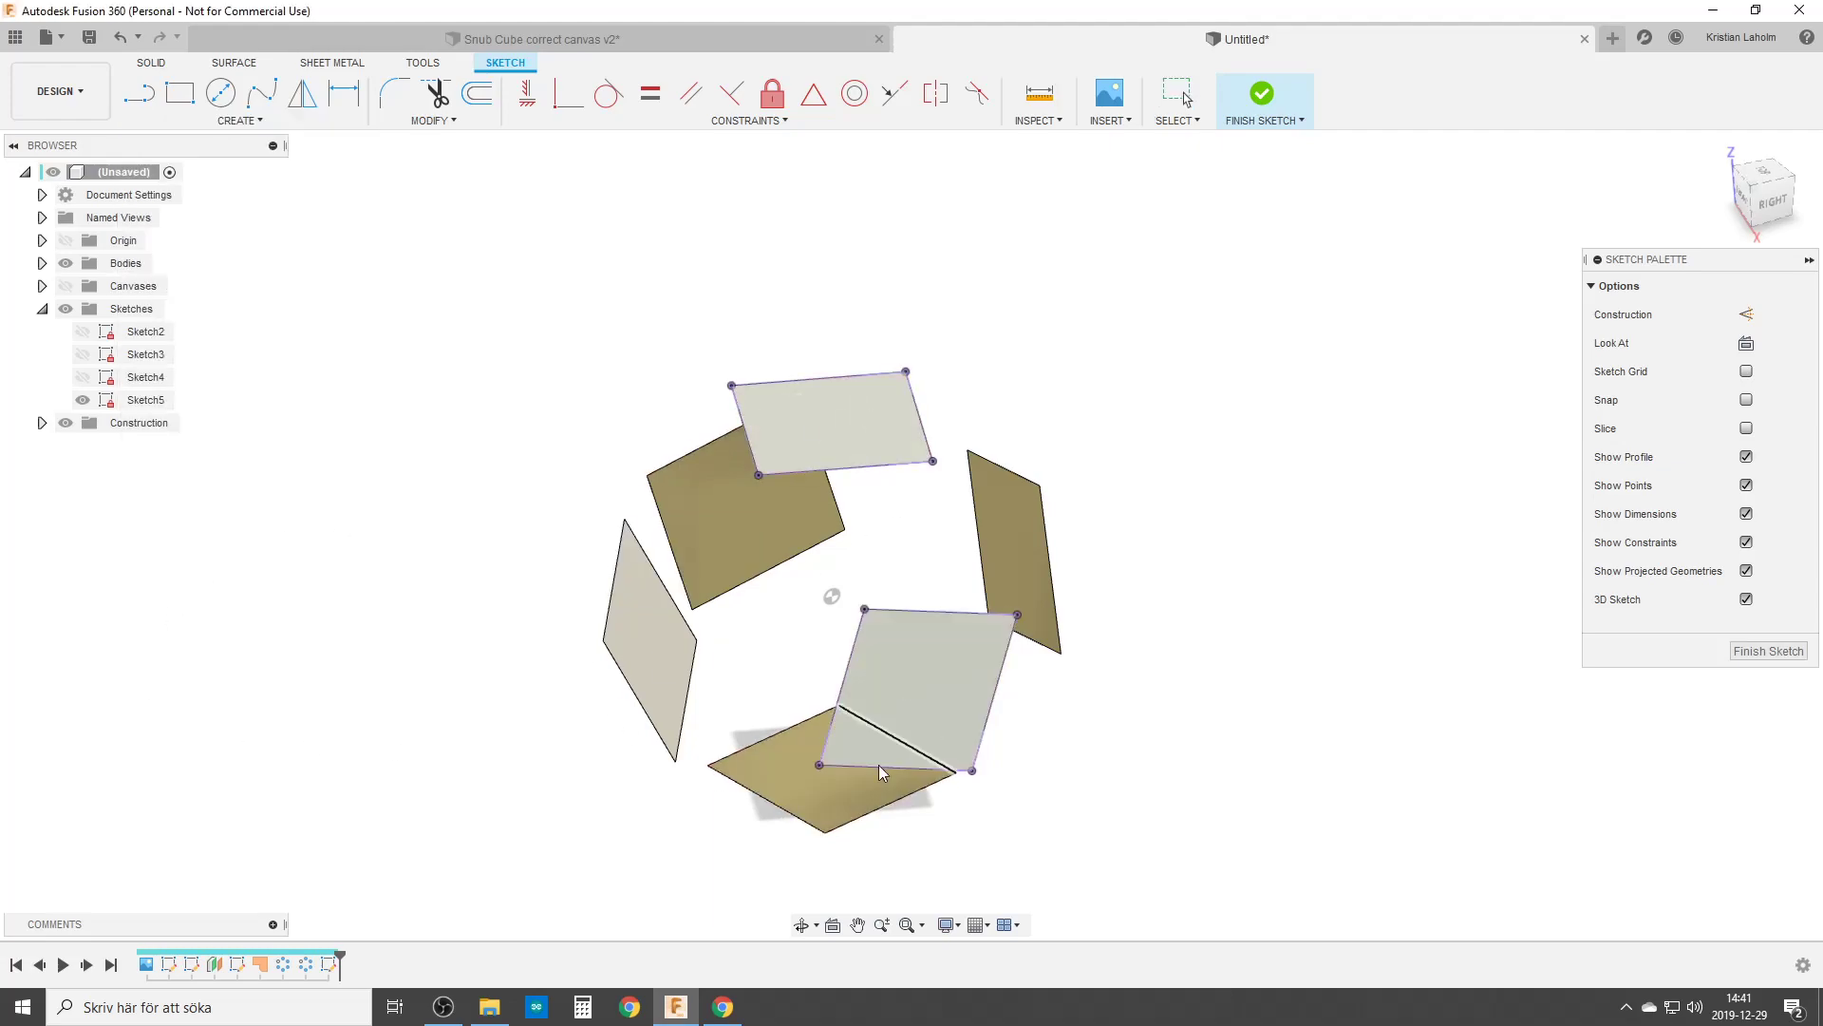
pyautogui.click(606, 672)
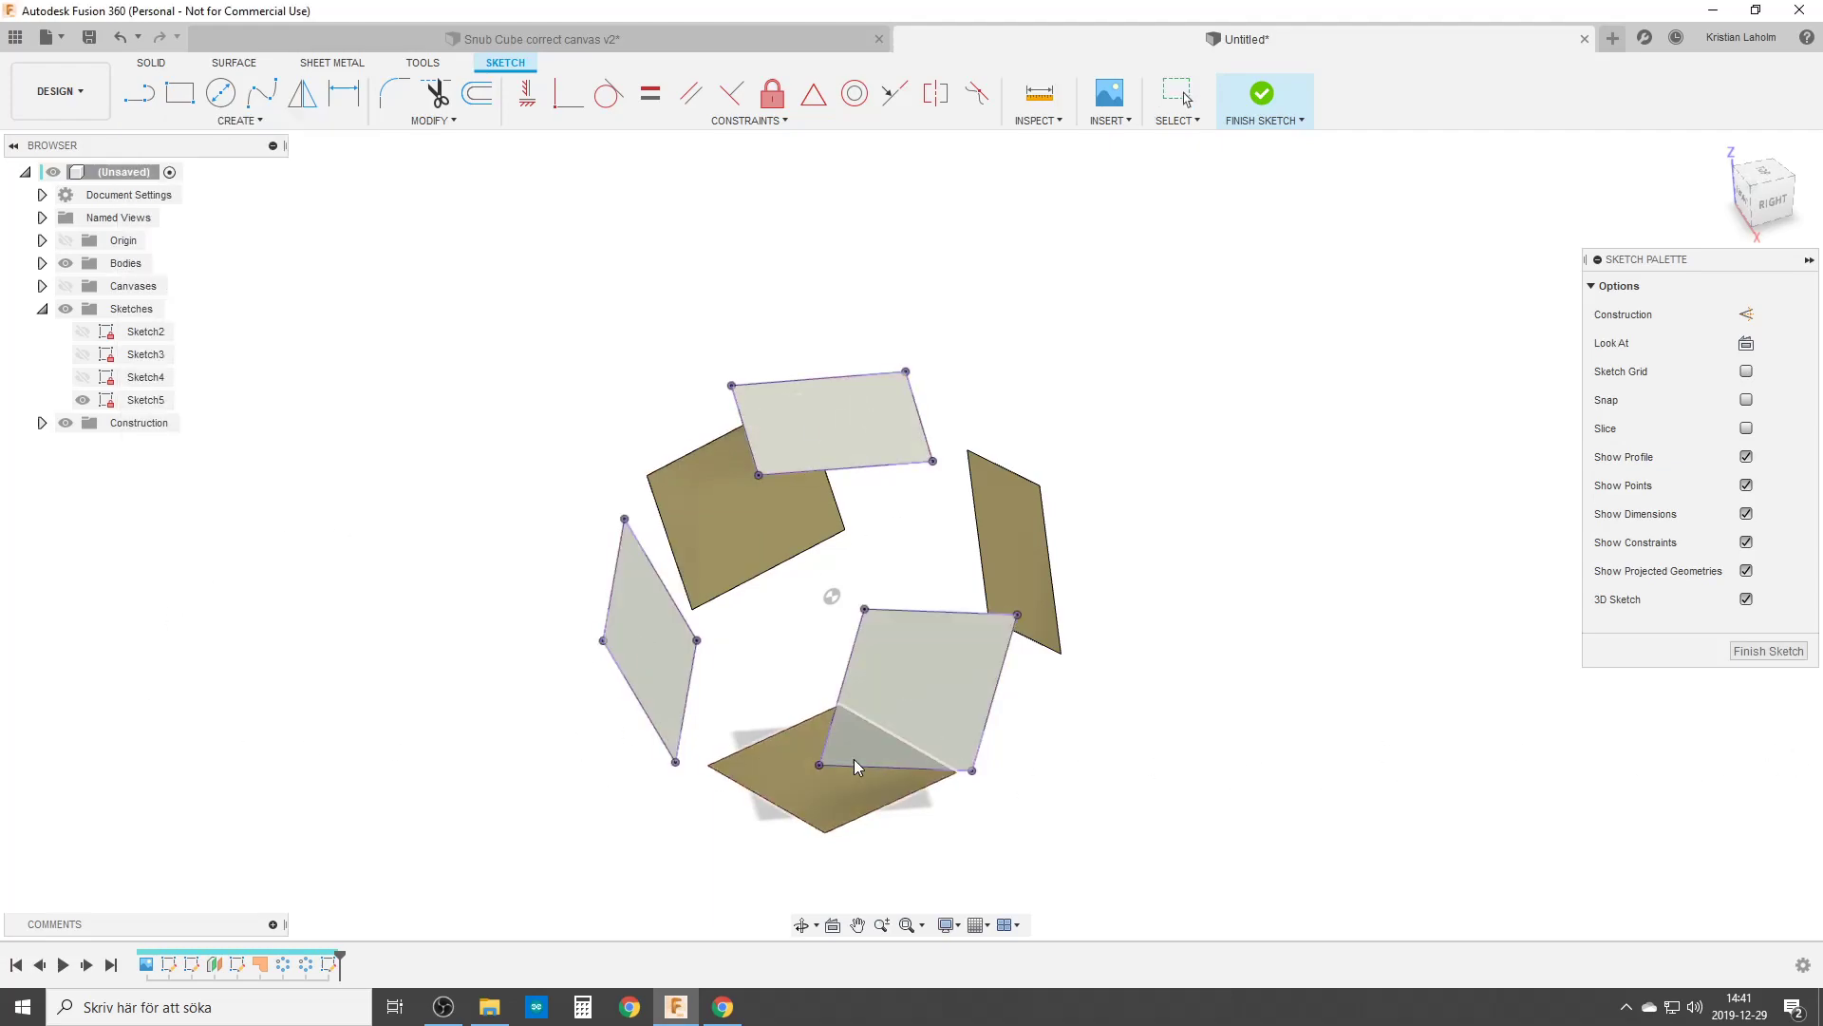
# Draw lines between neighbouring square corners to form three triangles.
pyautogui.keyDown('shift'); pyautogui.moveTo(836, 760); pyautogui.dragTo(643, 571, button='middle'); pyautogui.keyUp('shift')
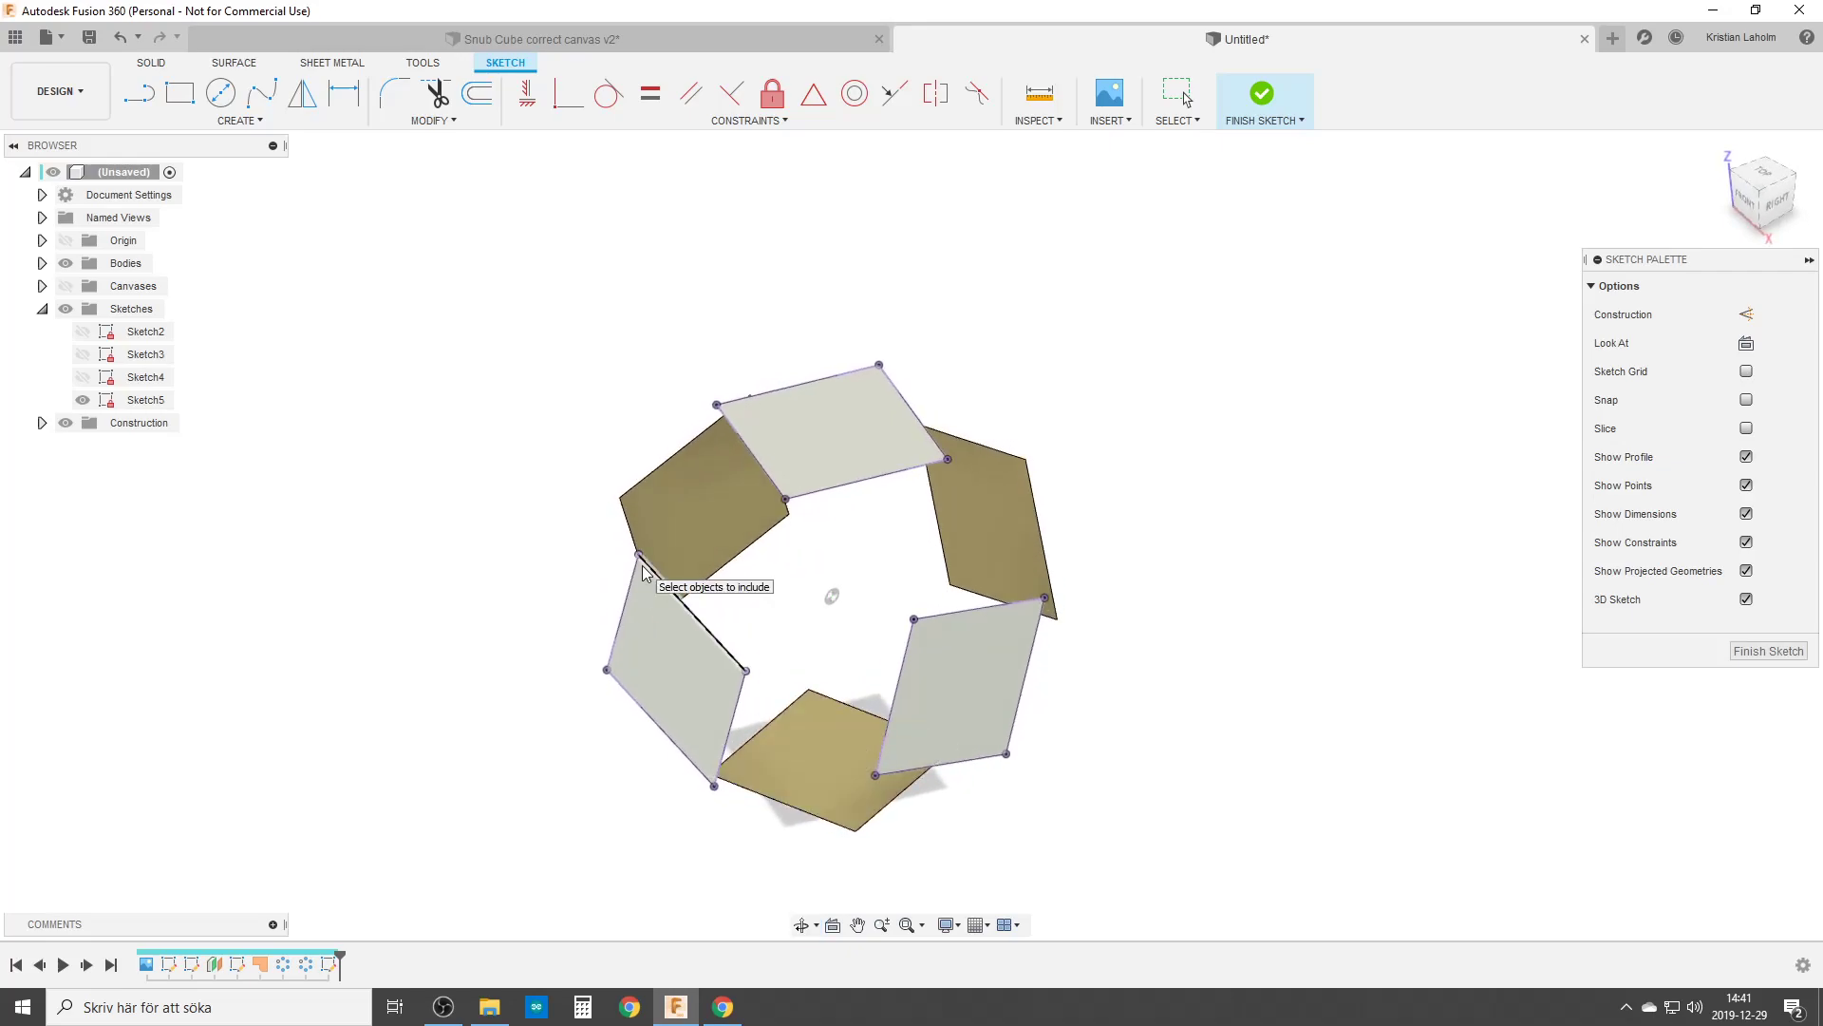
pyautogui.press('l')
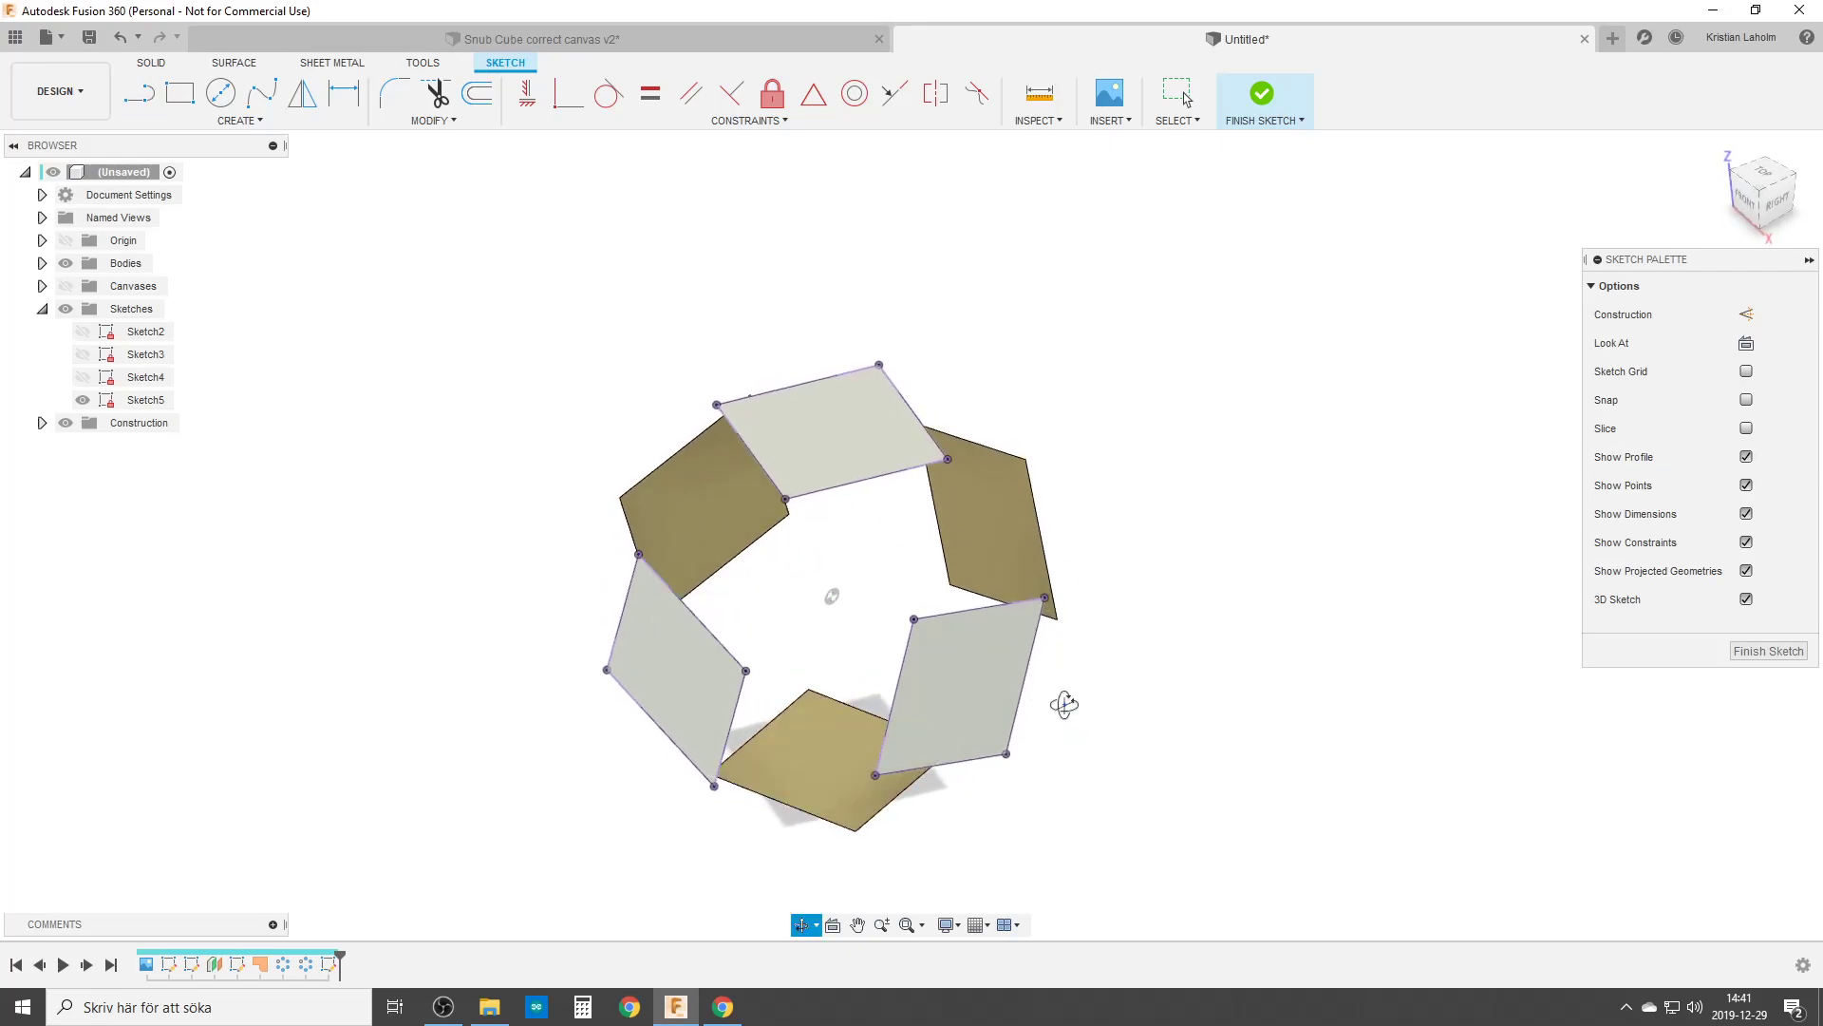
pyautogui.keyDown('shift'); pyautogui.moveTo(1063, 700); pyautogui.dragTo(1041, 700, button='middle'); pyautogui.keyUp('shift')
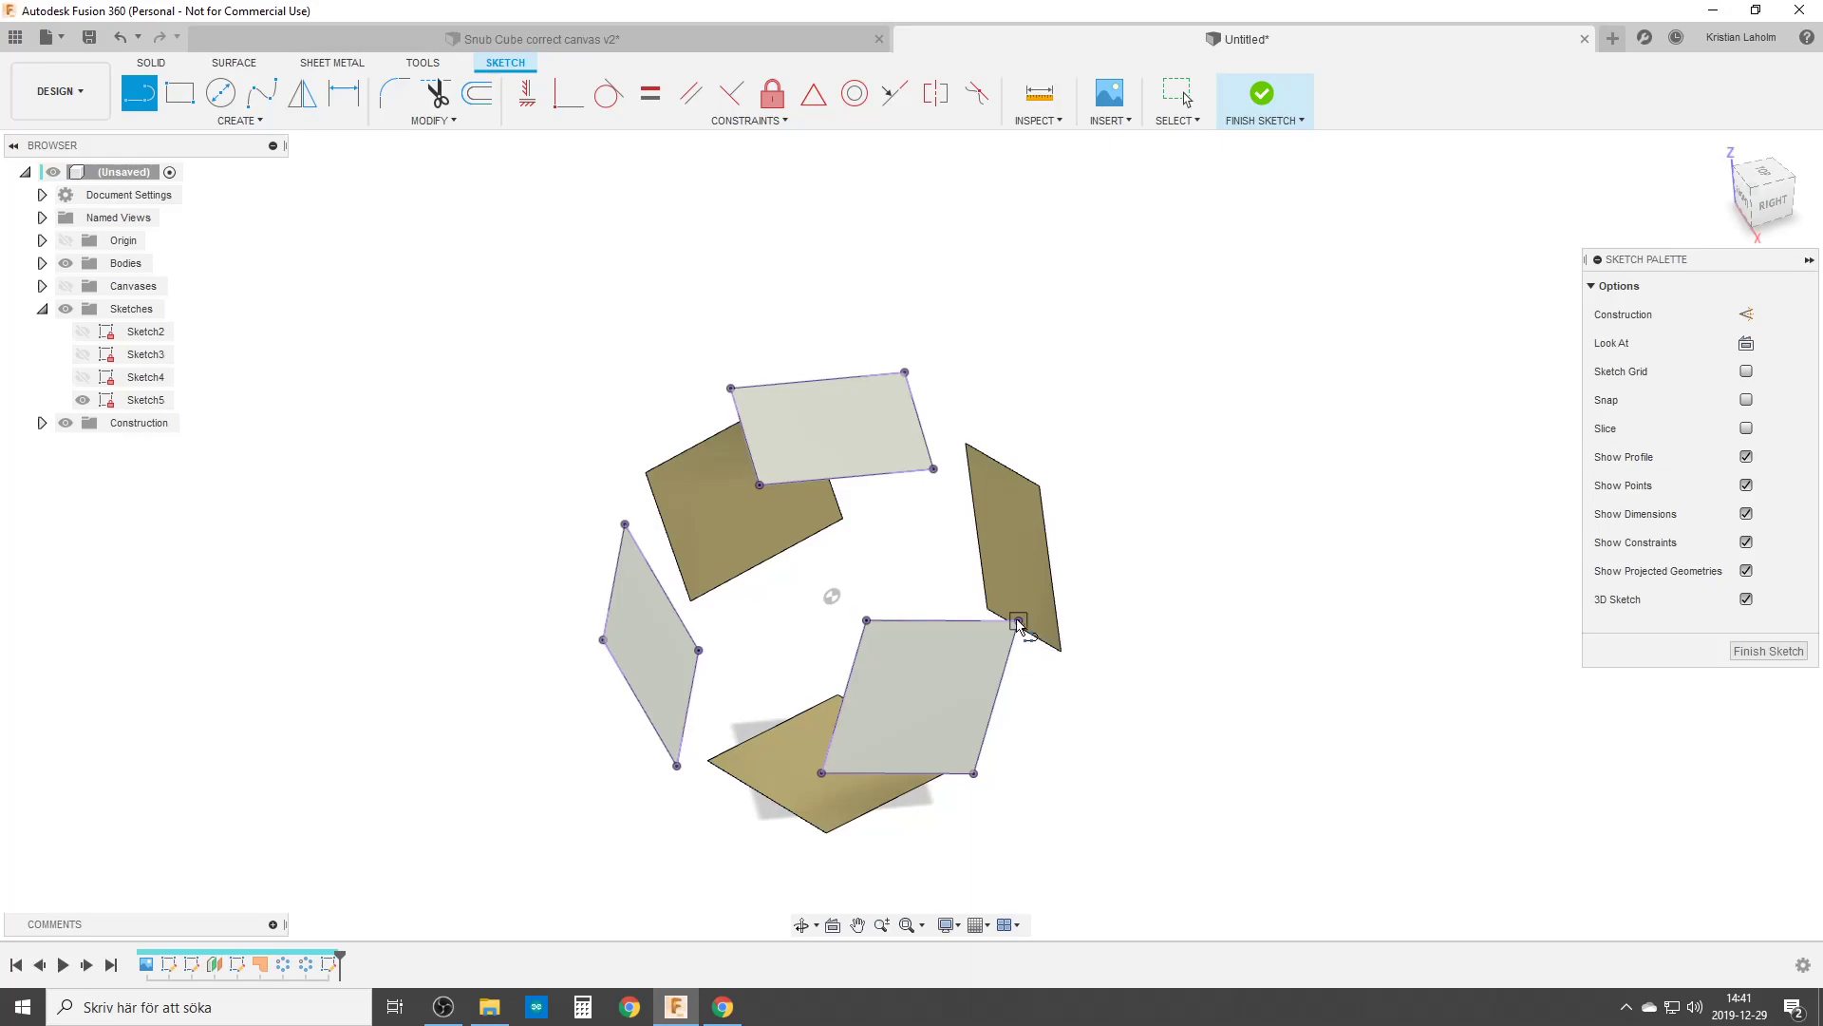
pyautogui.click(1018, 623)
pyautogui.click(934, 468)
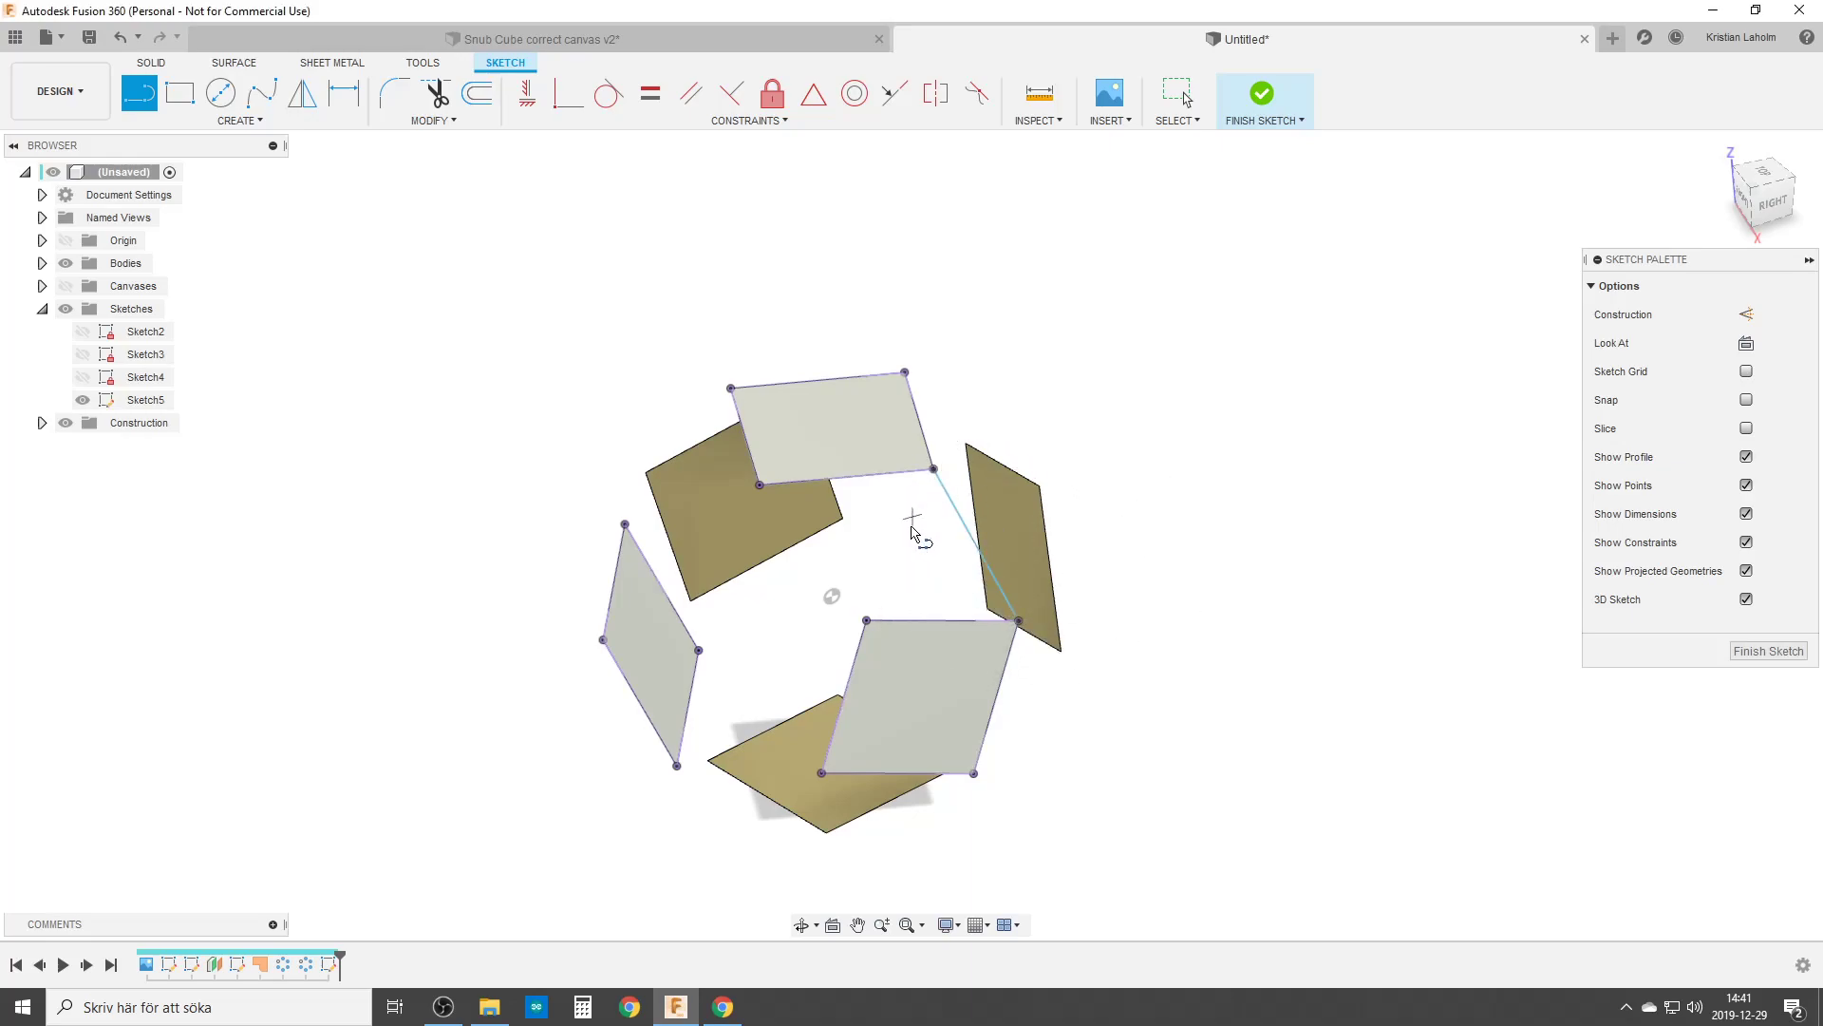
pyautogui.click(867, 622)
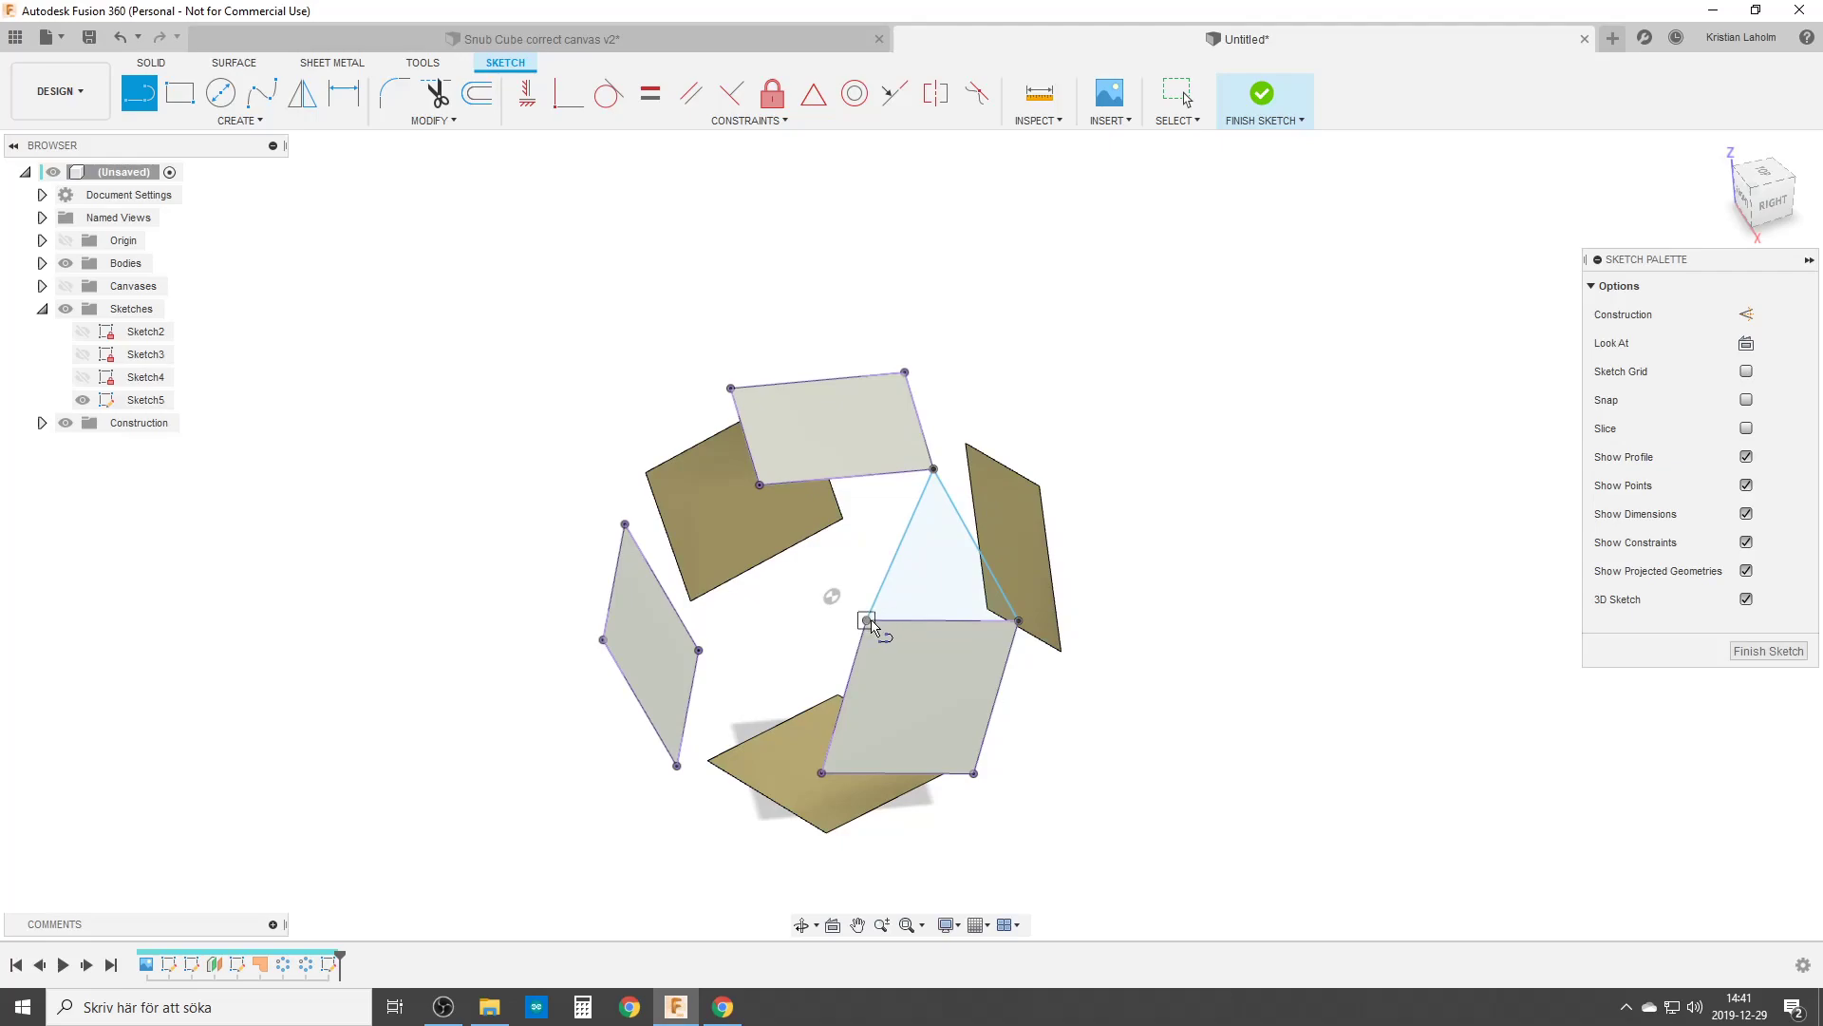
pyautogui.click(866, 622)
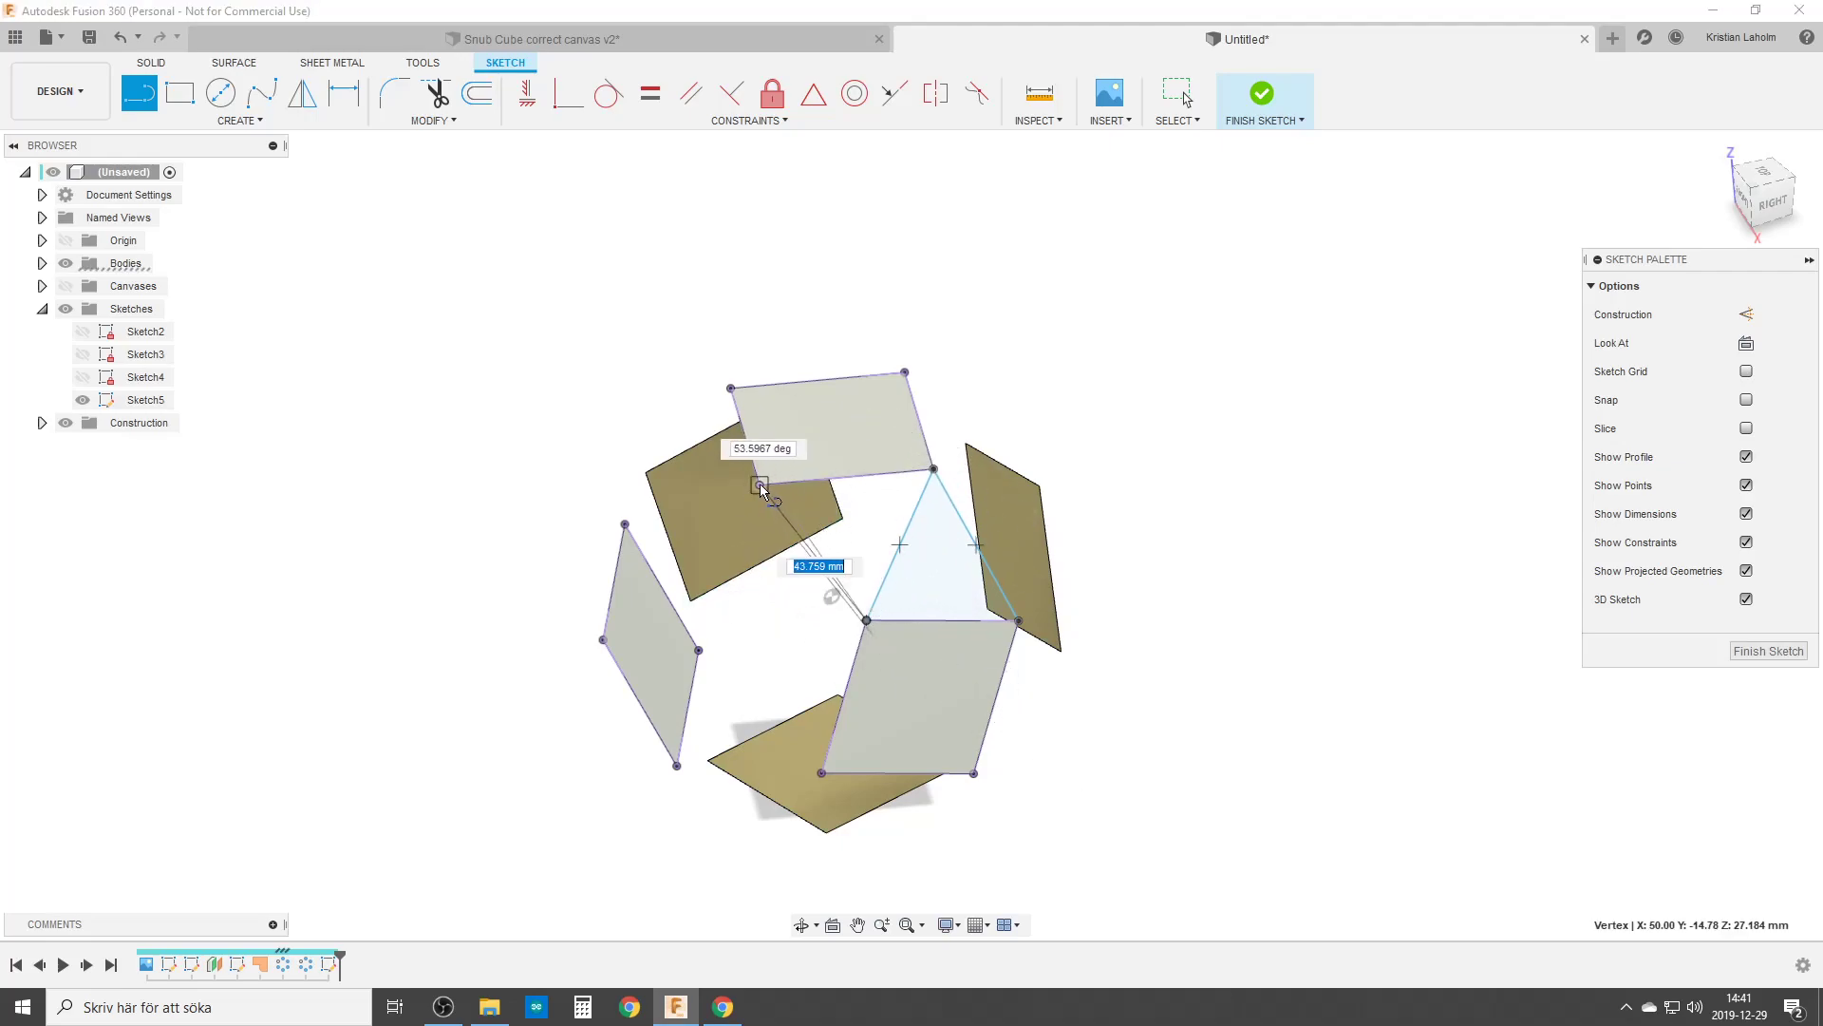
pyautogui.click(759, 486)
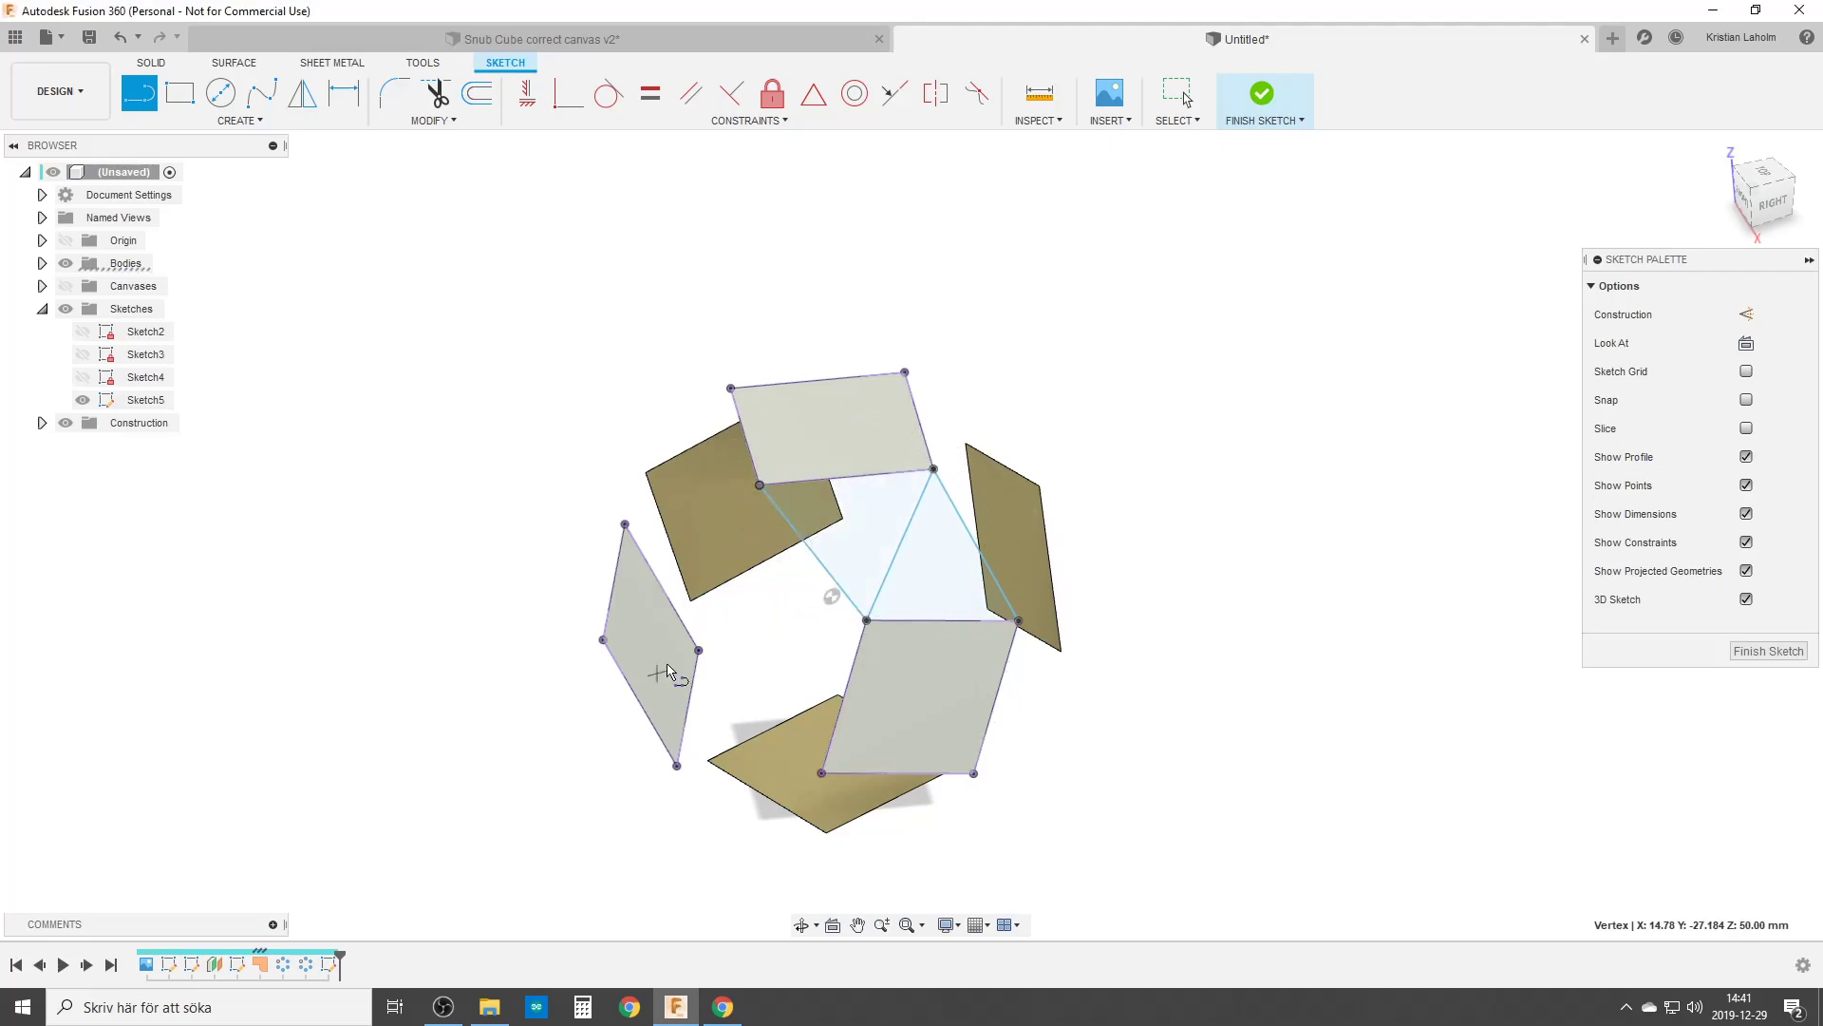
pyautogui.click(760, 485)
pyautogui.click(699, 650)
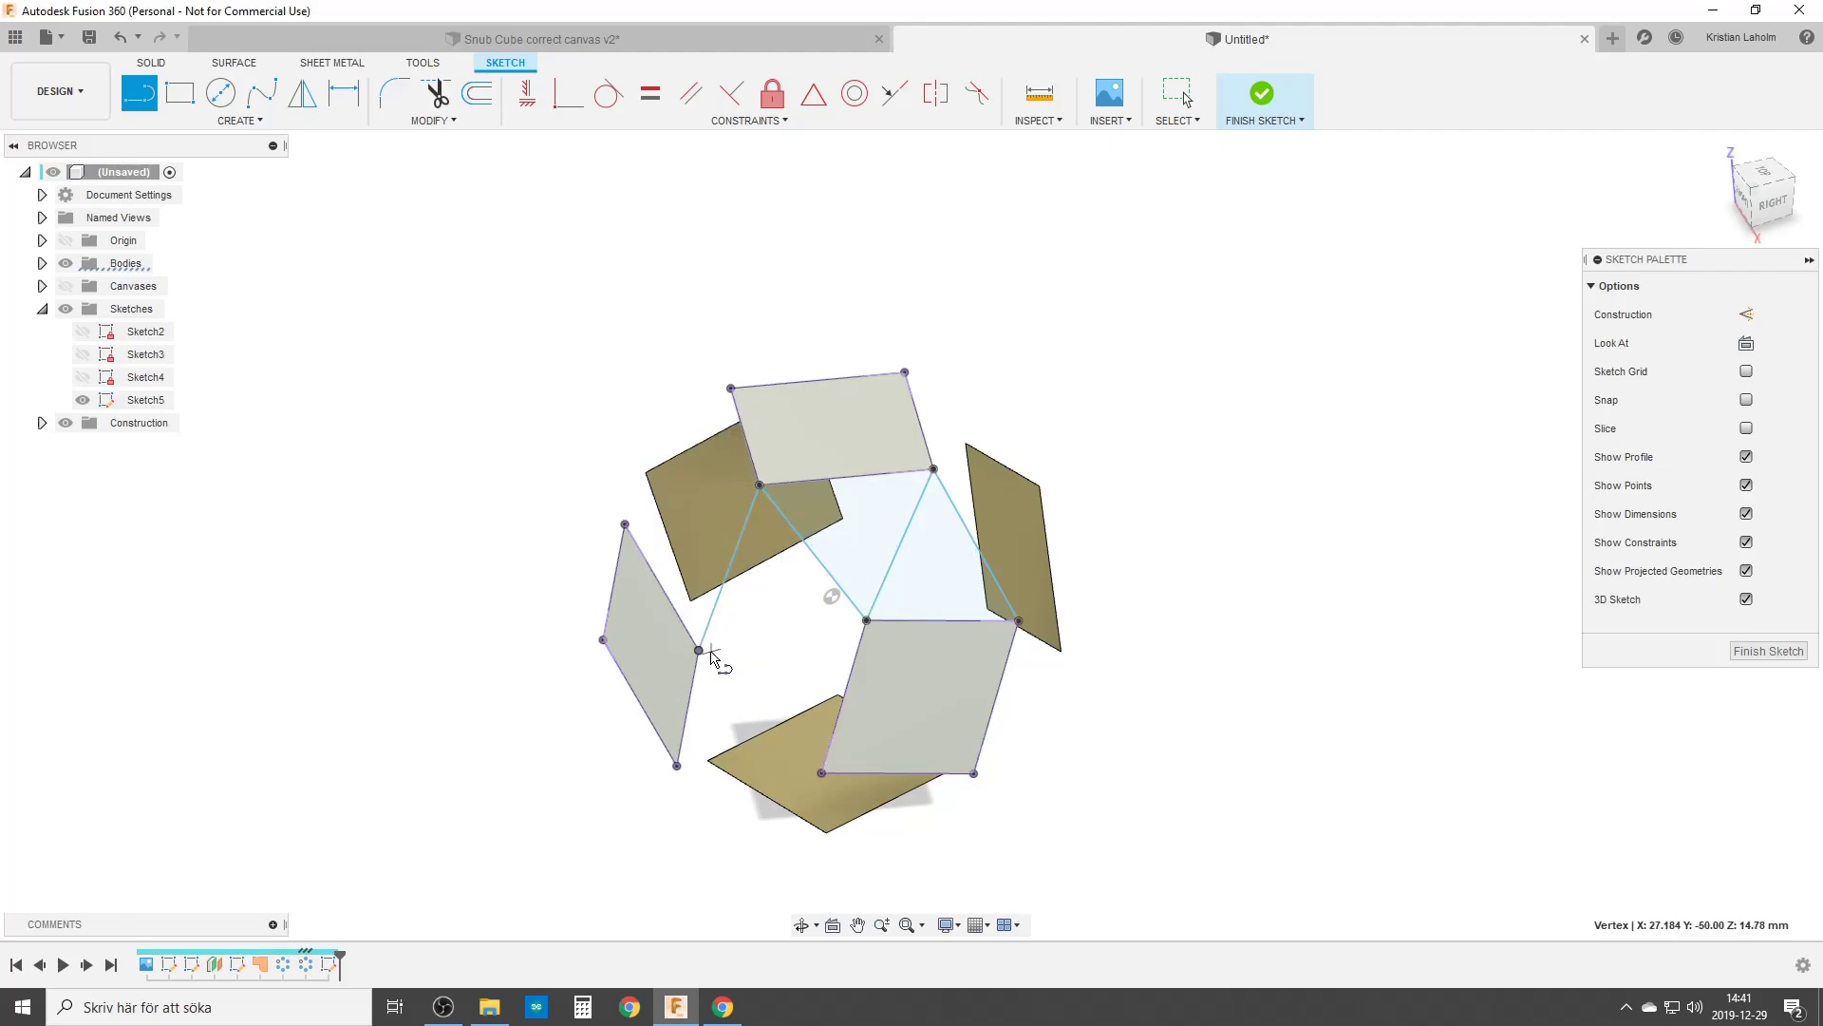
pyautogui.click(699, 651)
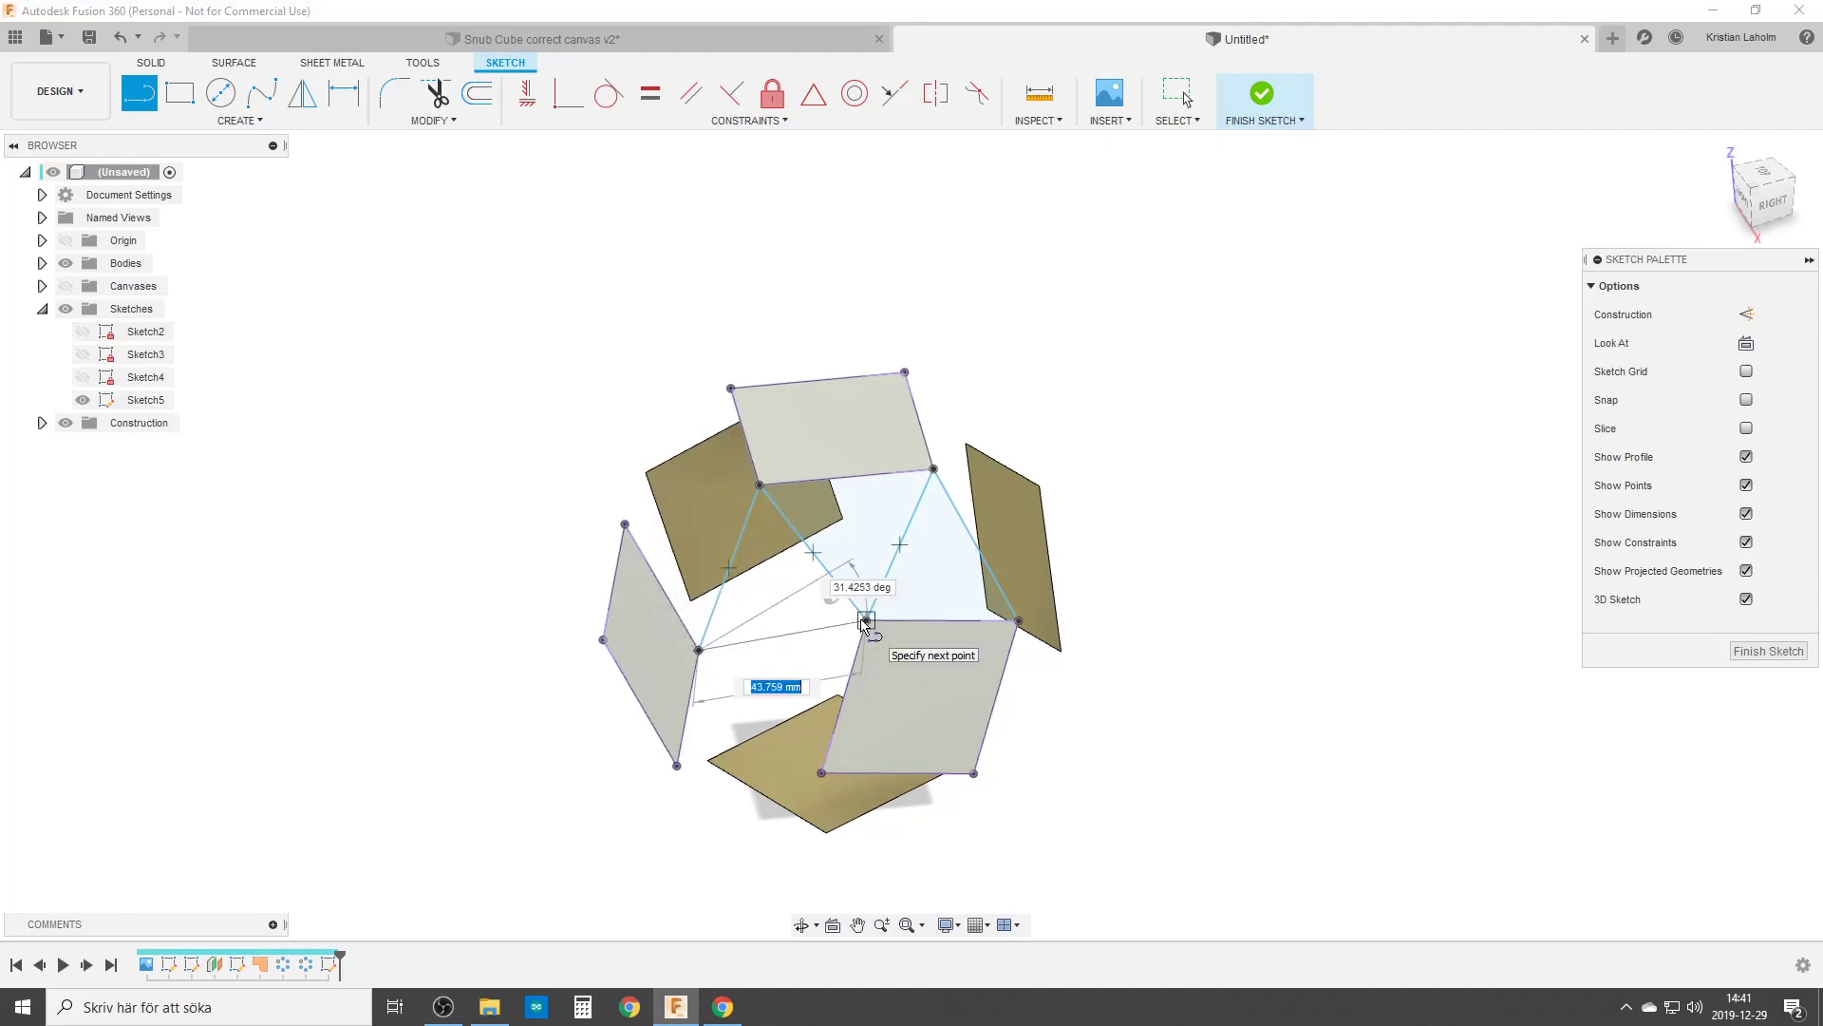
pyautogui.click(867, 620)
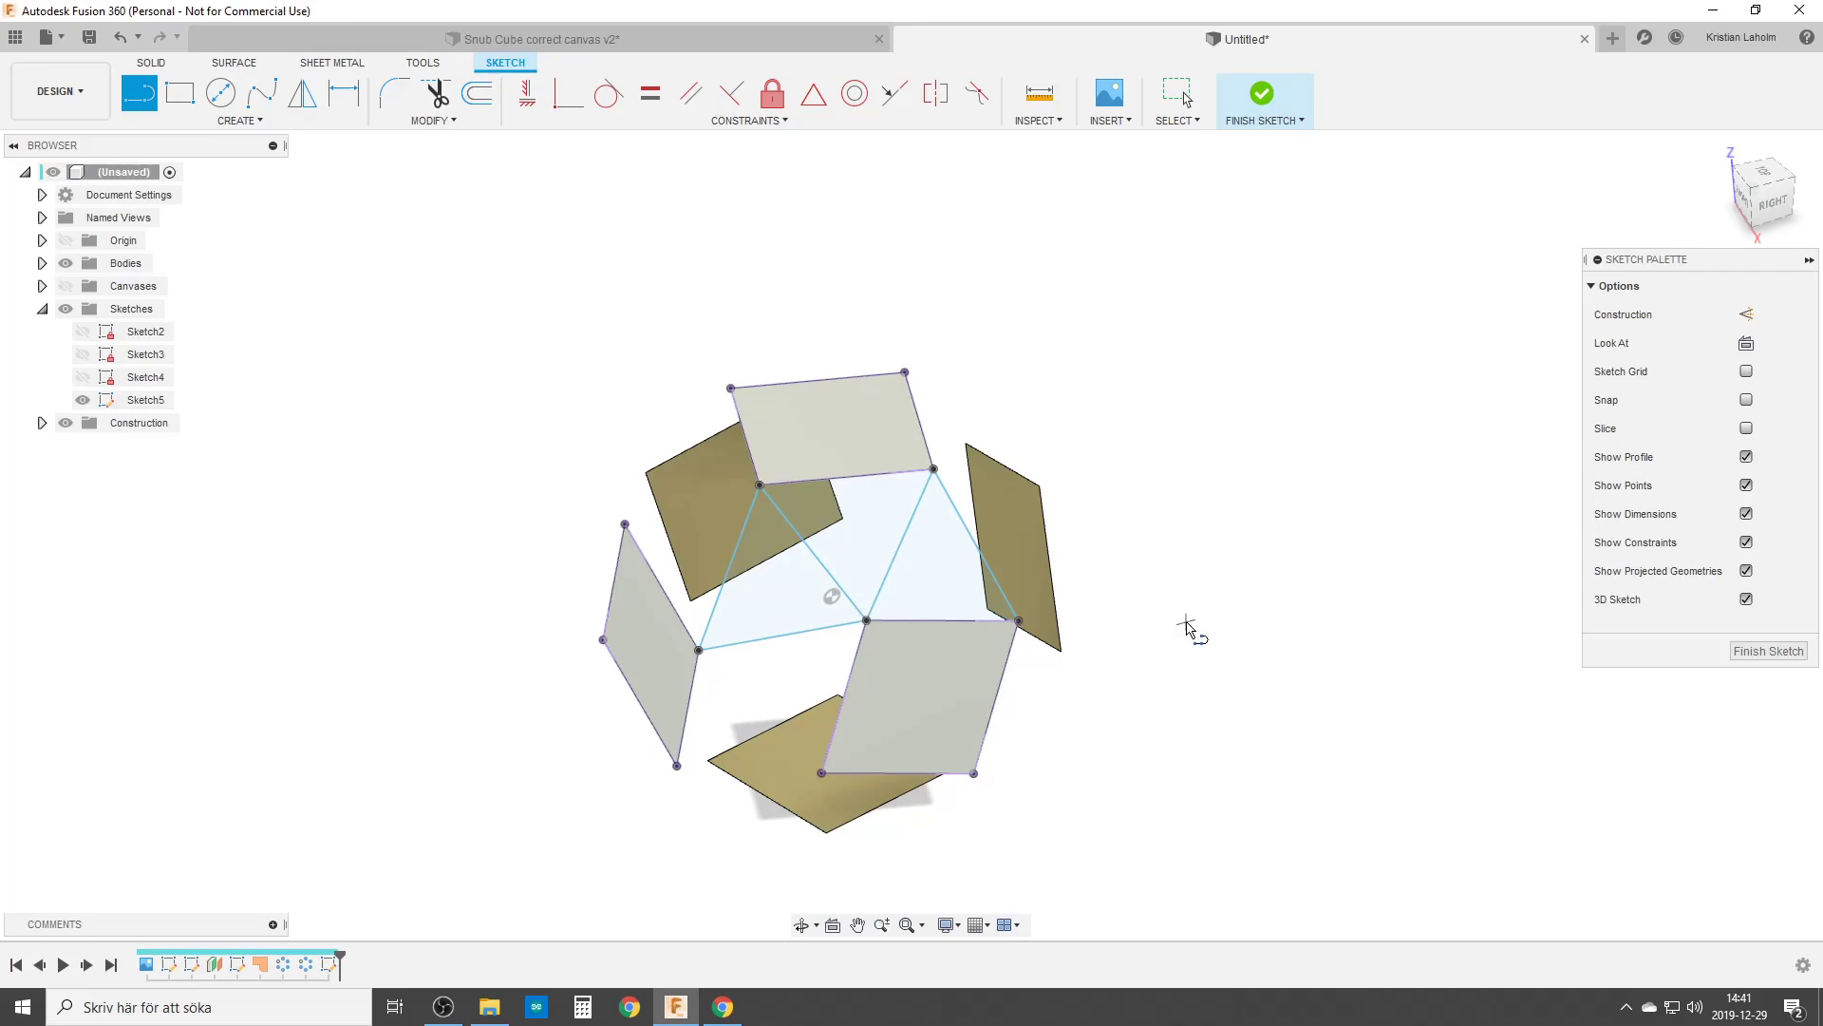
# Finish the sketch and patch the three triangle profiles, then search 'cir' commands.
pyautogui.click(1768, 650)
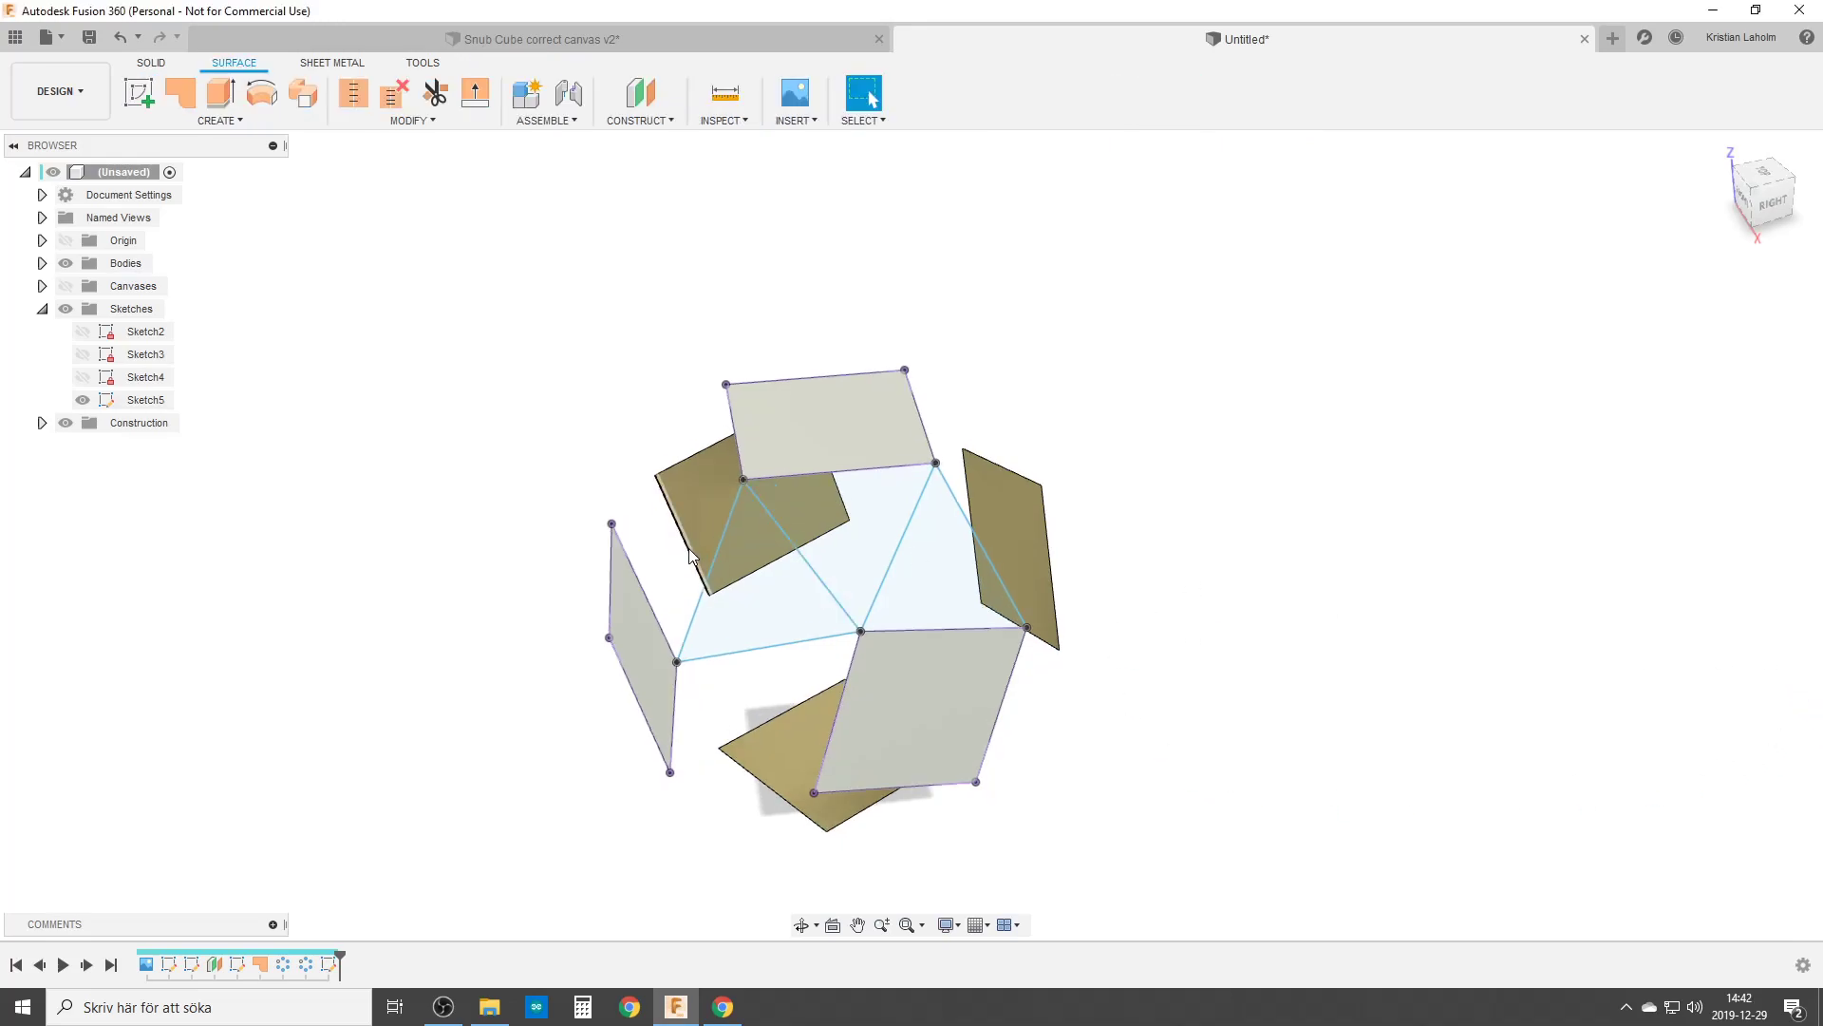
pyautogui.click(181, 92)
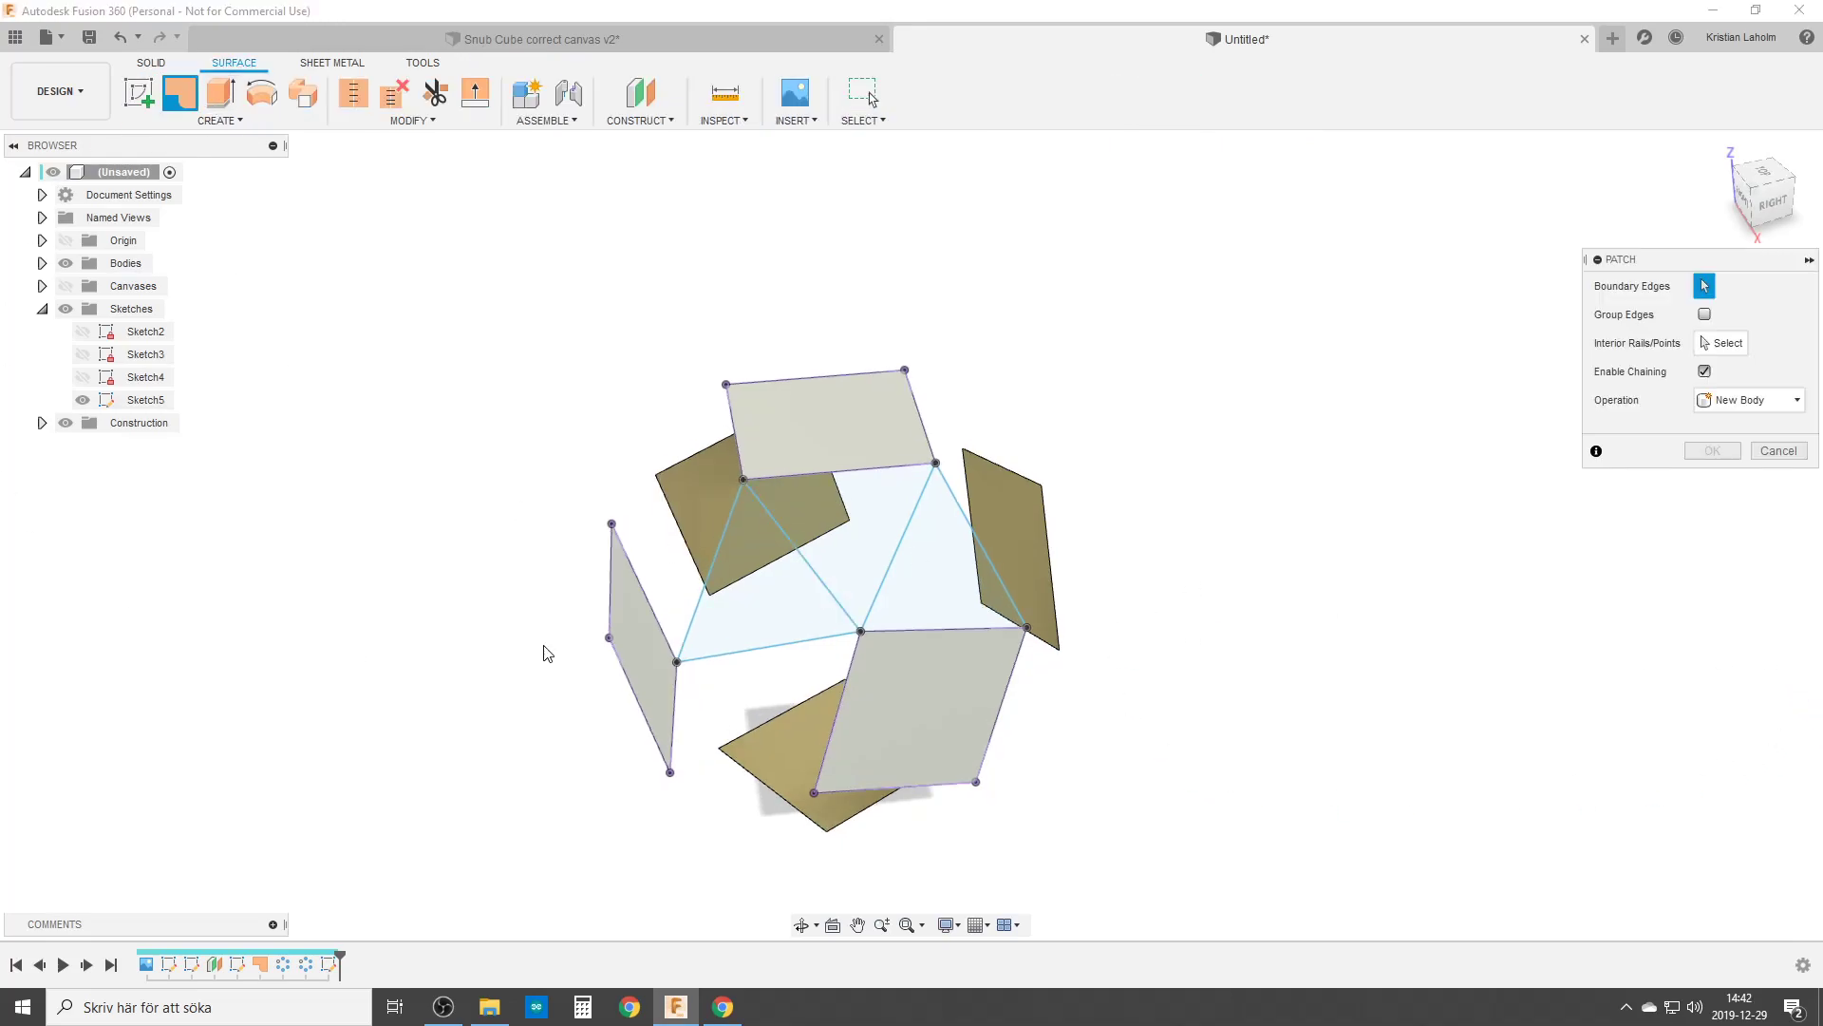
pyautogui.click(920, 580)
pyautogui.click(840, 509)
pyautogui.click(781, 602)
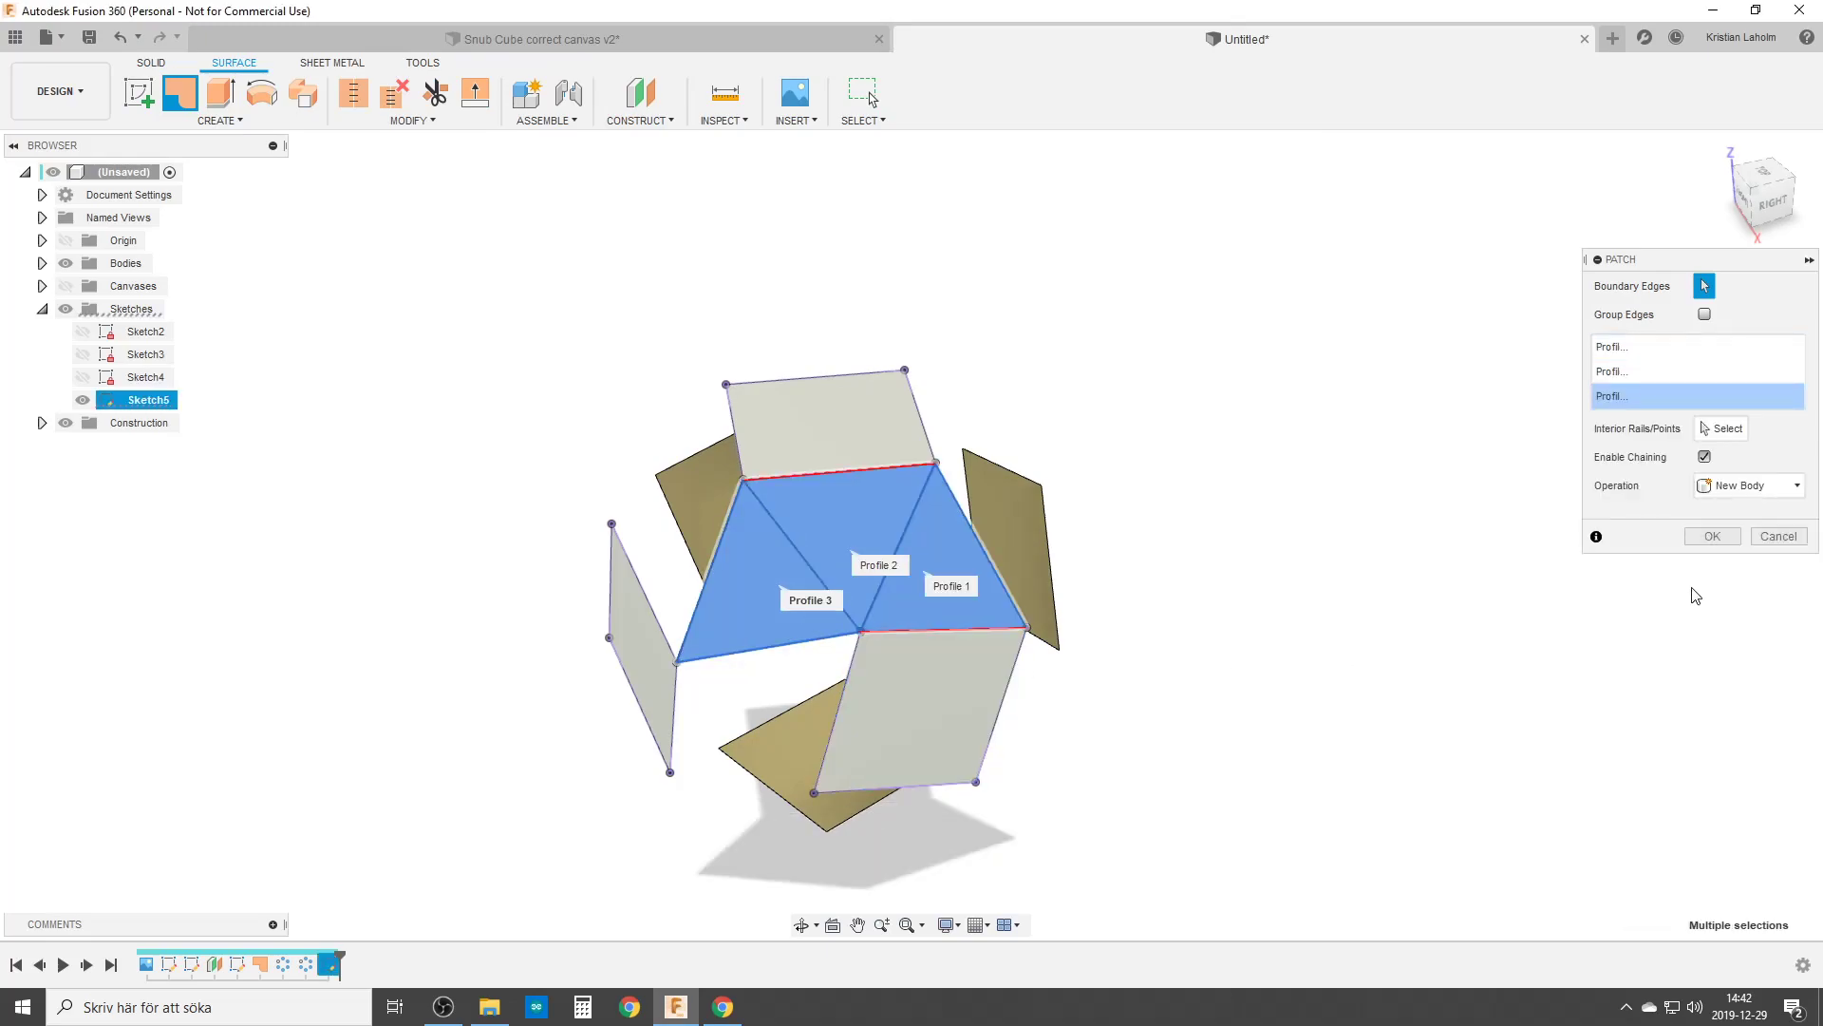
pyautogui.click(1712, 536)
pyautogui.write('scir')
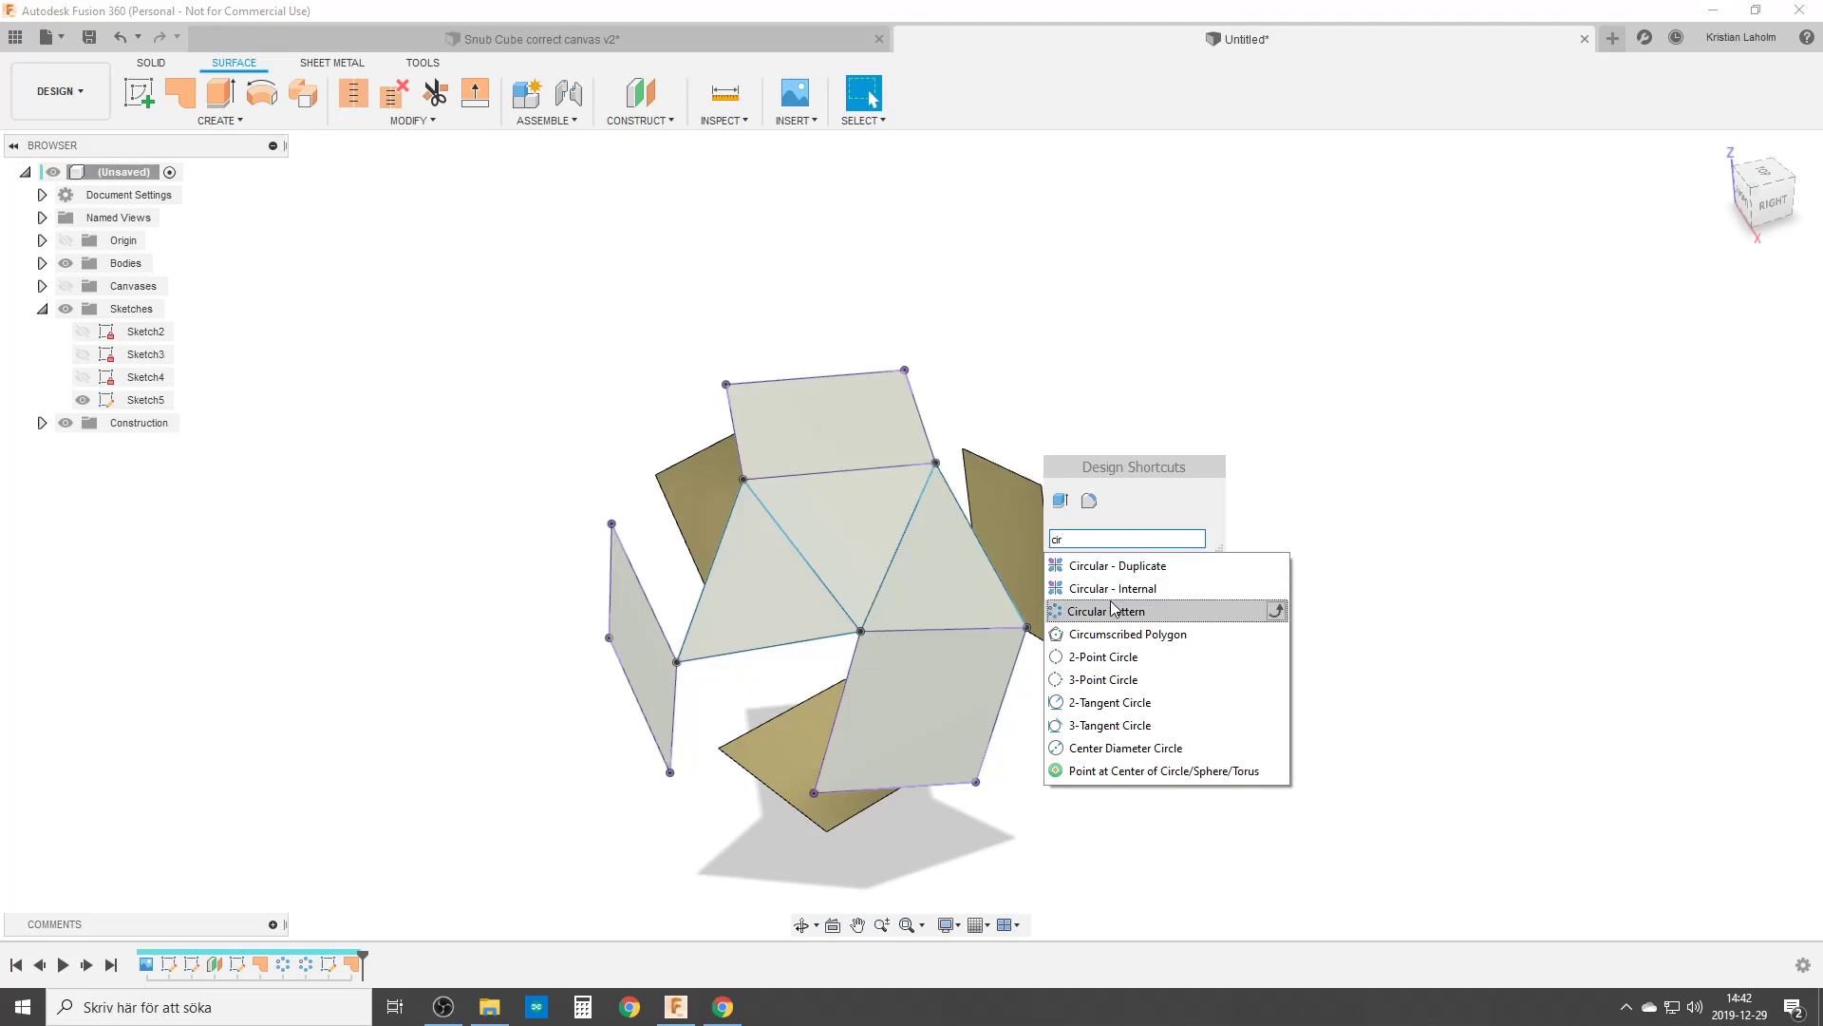
# Circular-pattern the three triangle faces around the vertical Z axis.
pyautogui.click(1111, 608)
pyautogui.click(931, 551)
pyautogui.click(850, 542)
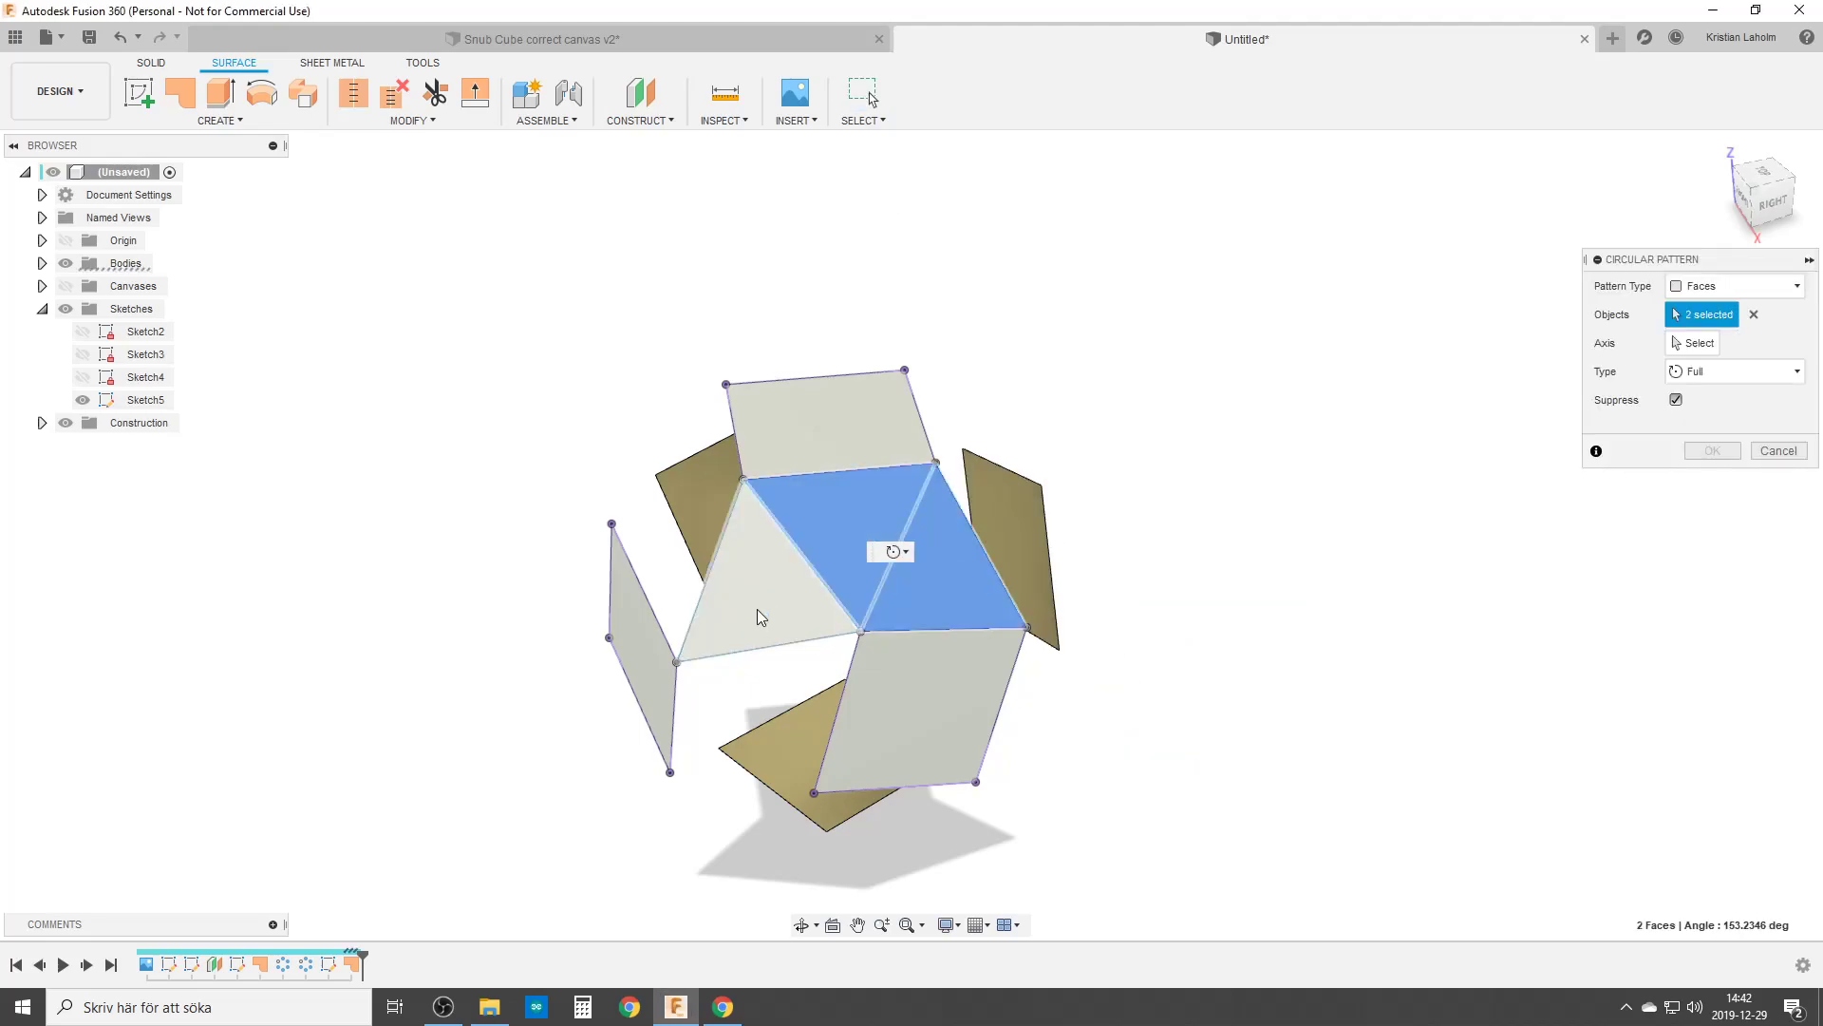
pyautogui.click(756, 608)
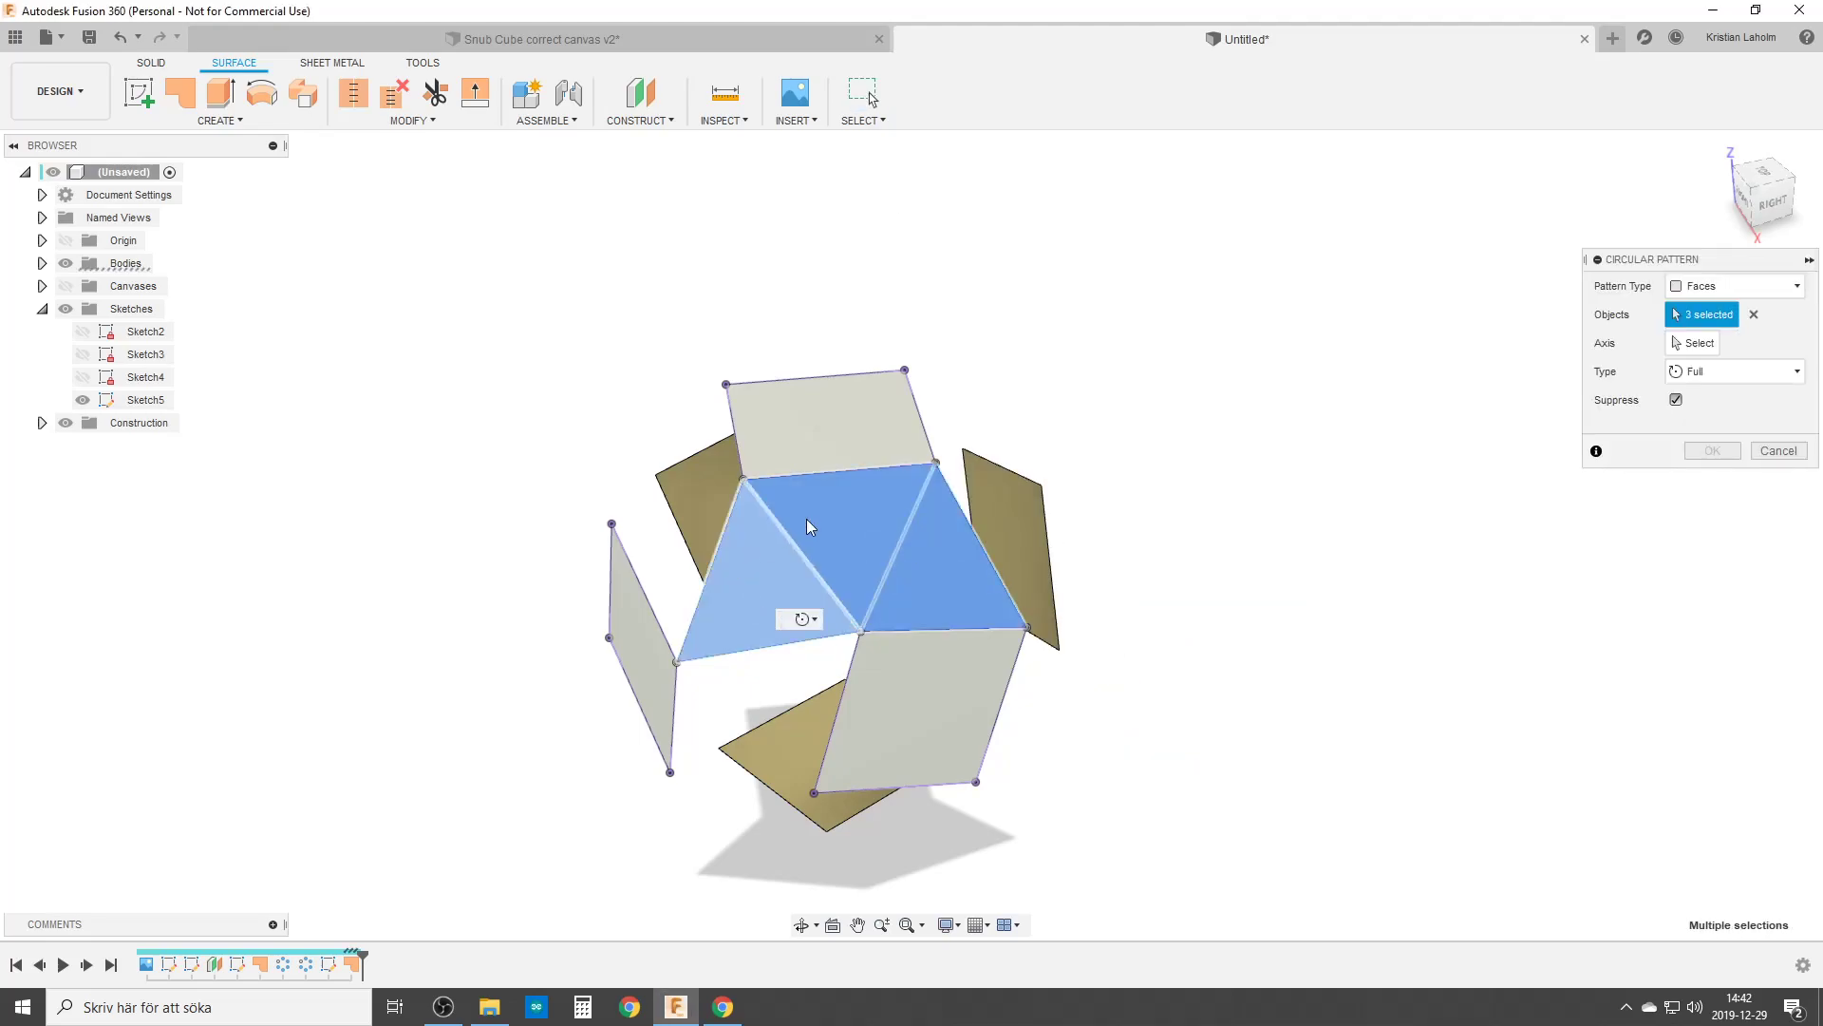
pyautogui.click(1695, 343)
pyautogui.keyDown('shift'); pyautogui.moveTo(543, 551); pyautogui.dragTo(851, 507, button='middle'); pyautogui.keyUp('shift')
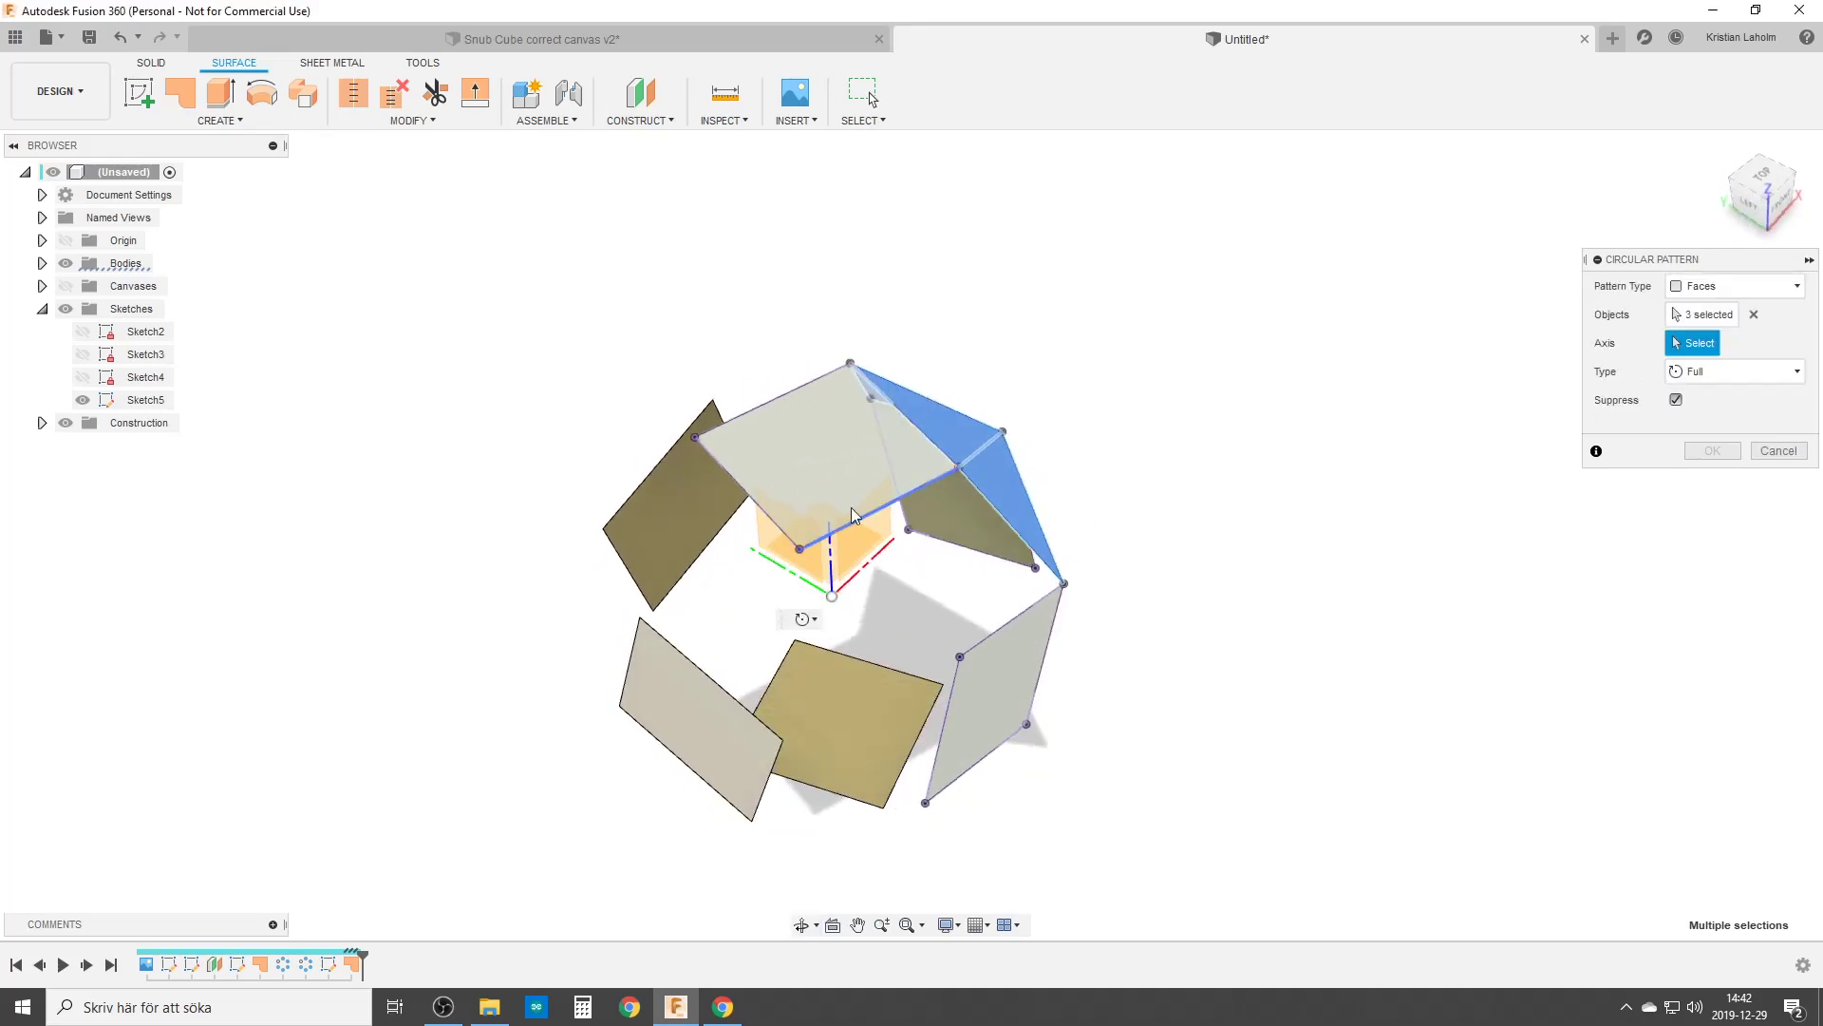
pyautogui.keyDown('shift'); pyautogui.moveTo(875, 435); pyautogui.dragTo(822, 441, button='middle'); pyautogui.keyUp('shift')
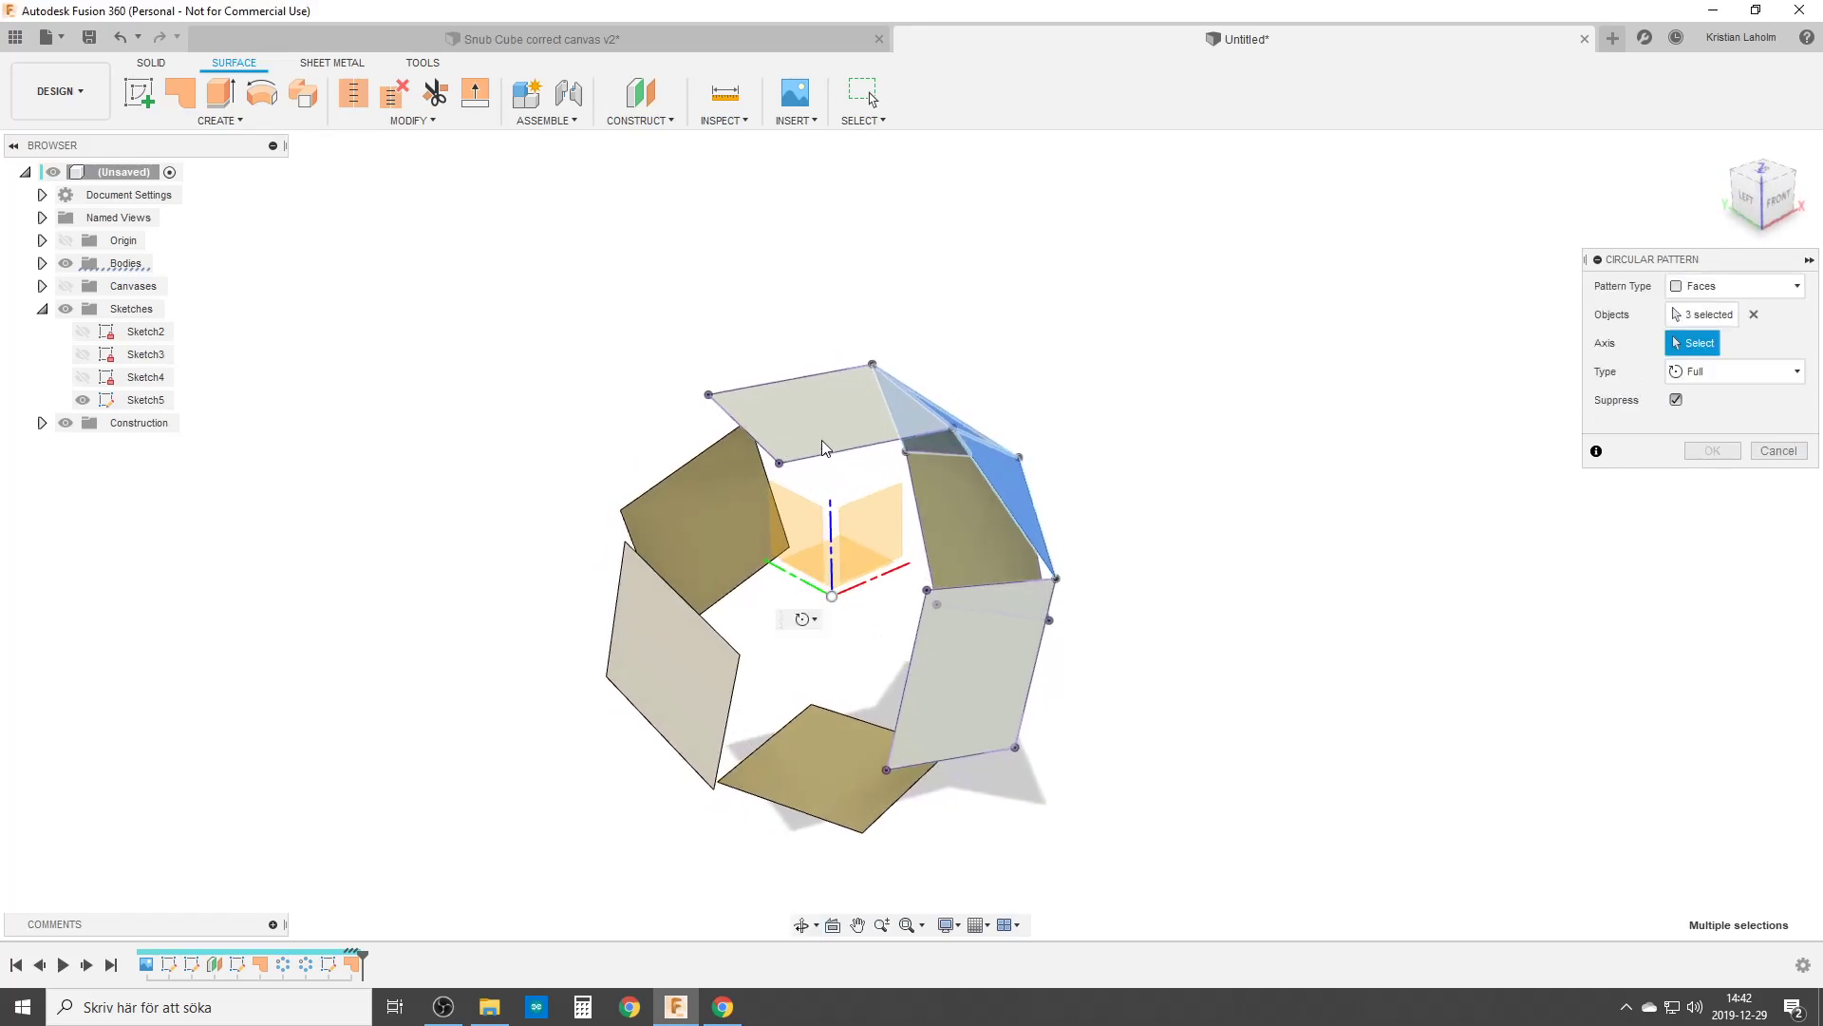
pyautogui.click(832, 533)
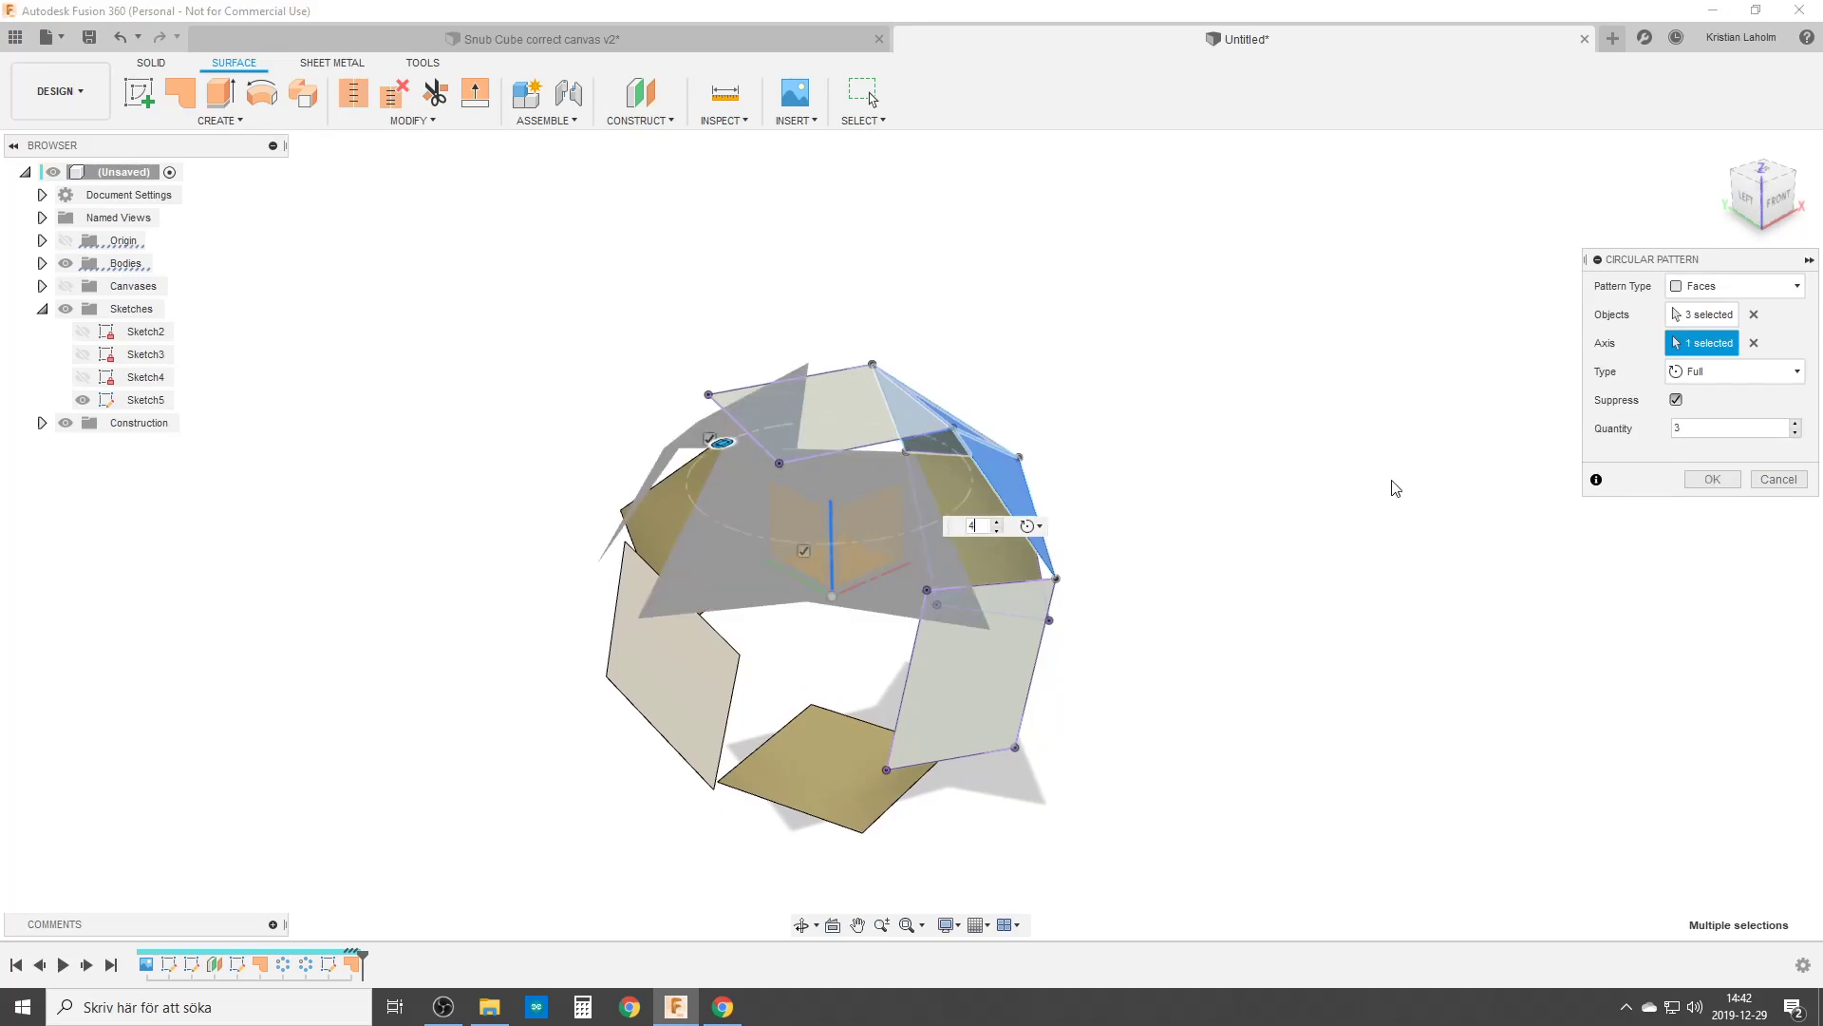
pyautogui.press('Return')
pyautogui.keyDown('shift'); pyautogui.moveTo(953, 492); pyautogui.dragTo(808, 537, button='middle'); pyautogui.keyUp('shift')
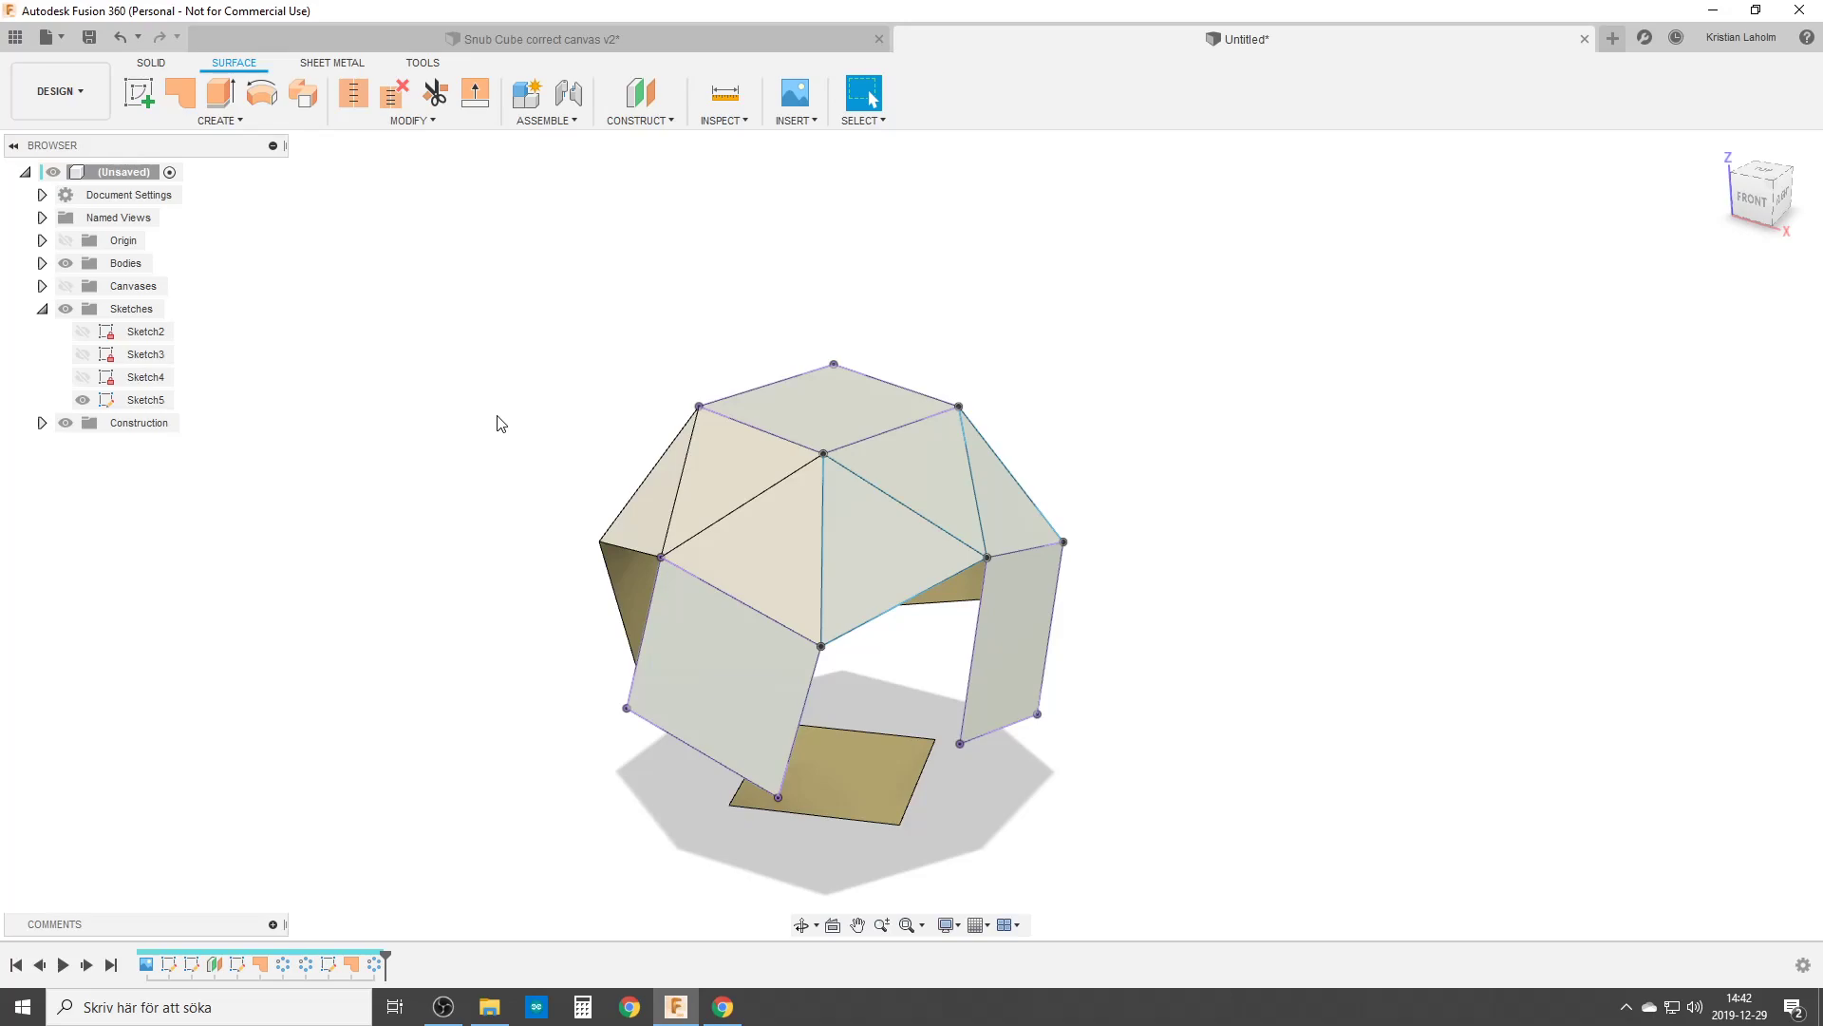
# Start a circular pattern and select the twelve faces to repeat.
pyautogui.write('scir')
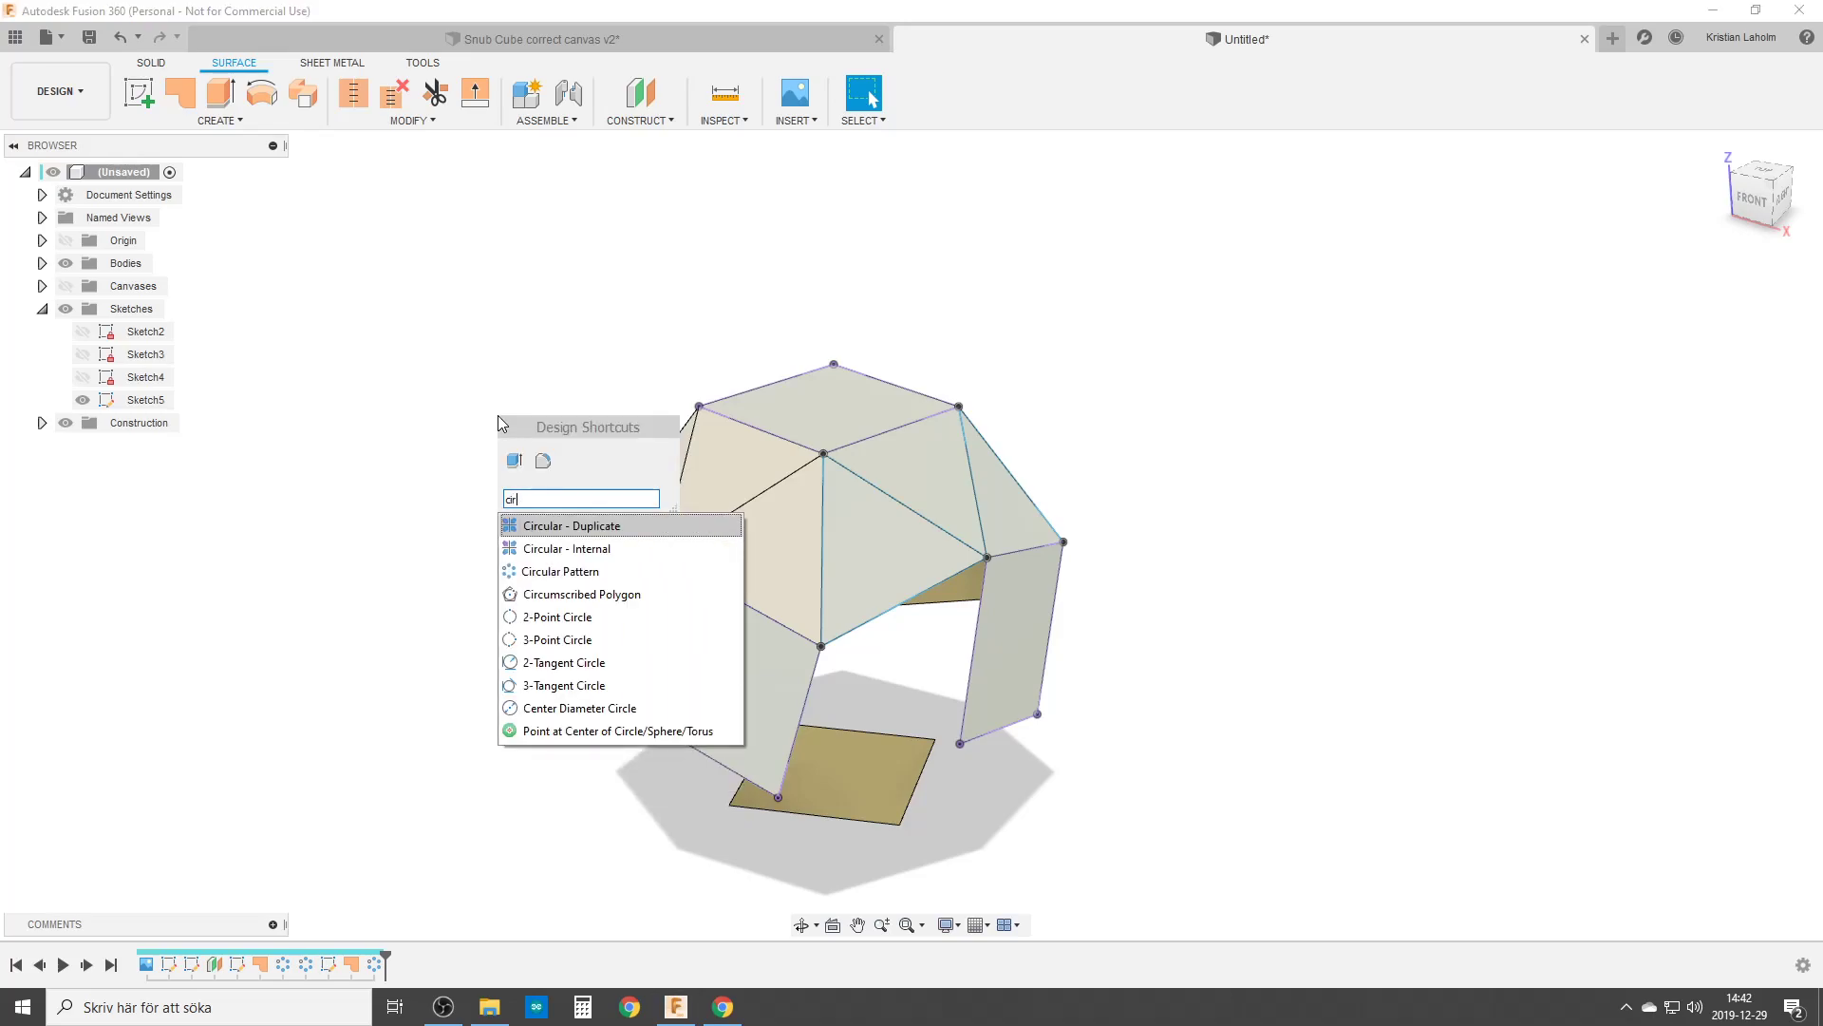
pyautogui.click(567, 570)
pyautogui.keyDown('shift'); pyautogui.moveTo(760, 608); pyautogui.dragTo(787, 676, button='middle'); pyautogui.keyUp('shift')
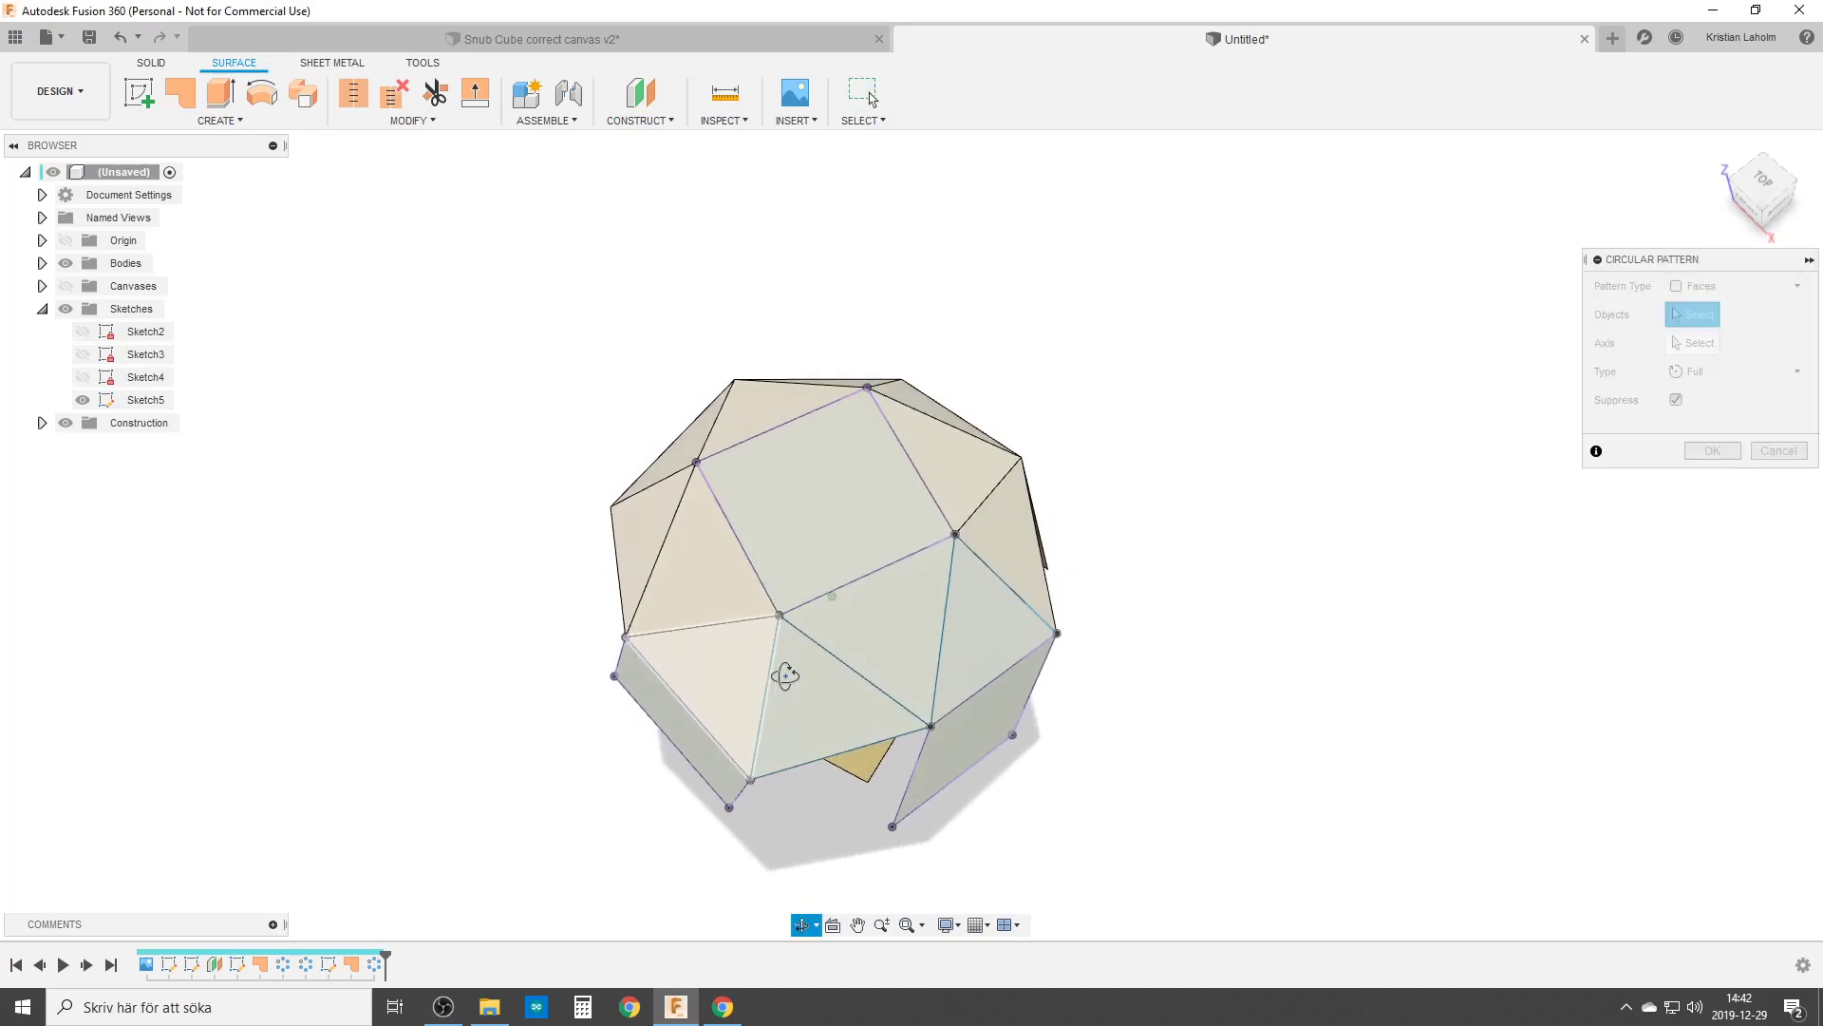
pyautogui.click(863, 682)
pyautogui.click(912, 637)
pyautogui.click(1001, 631)
pyautogui.click(988, 532)
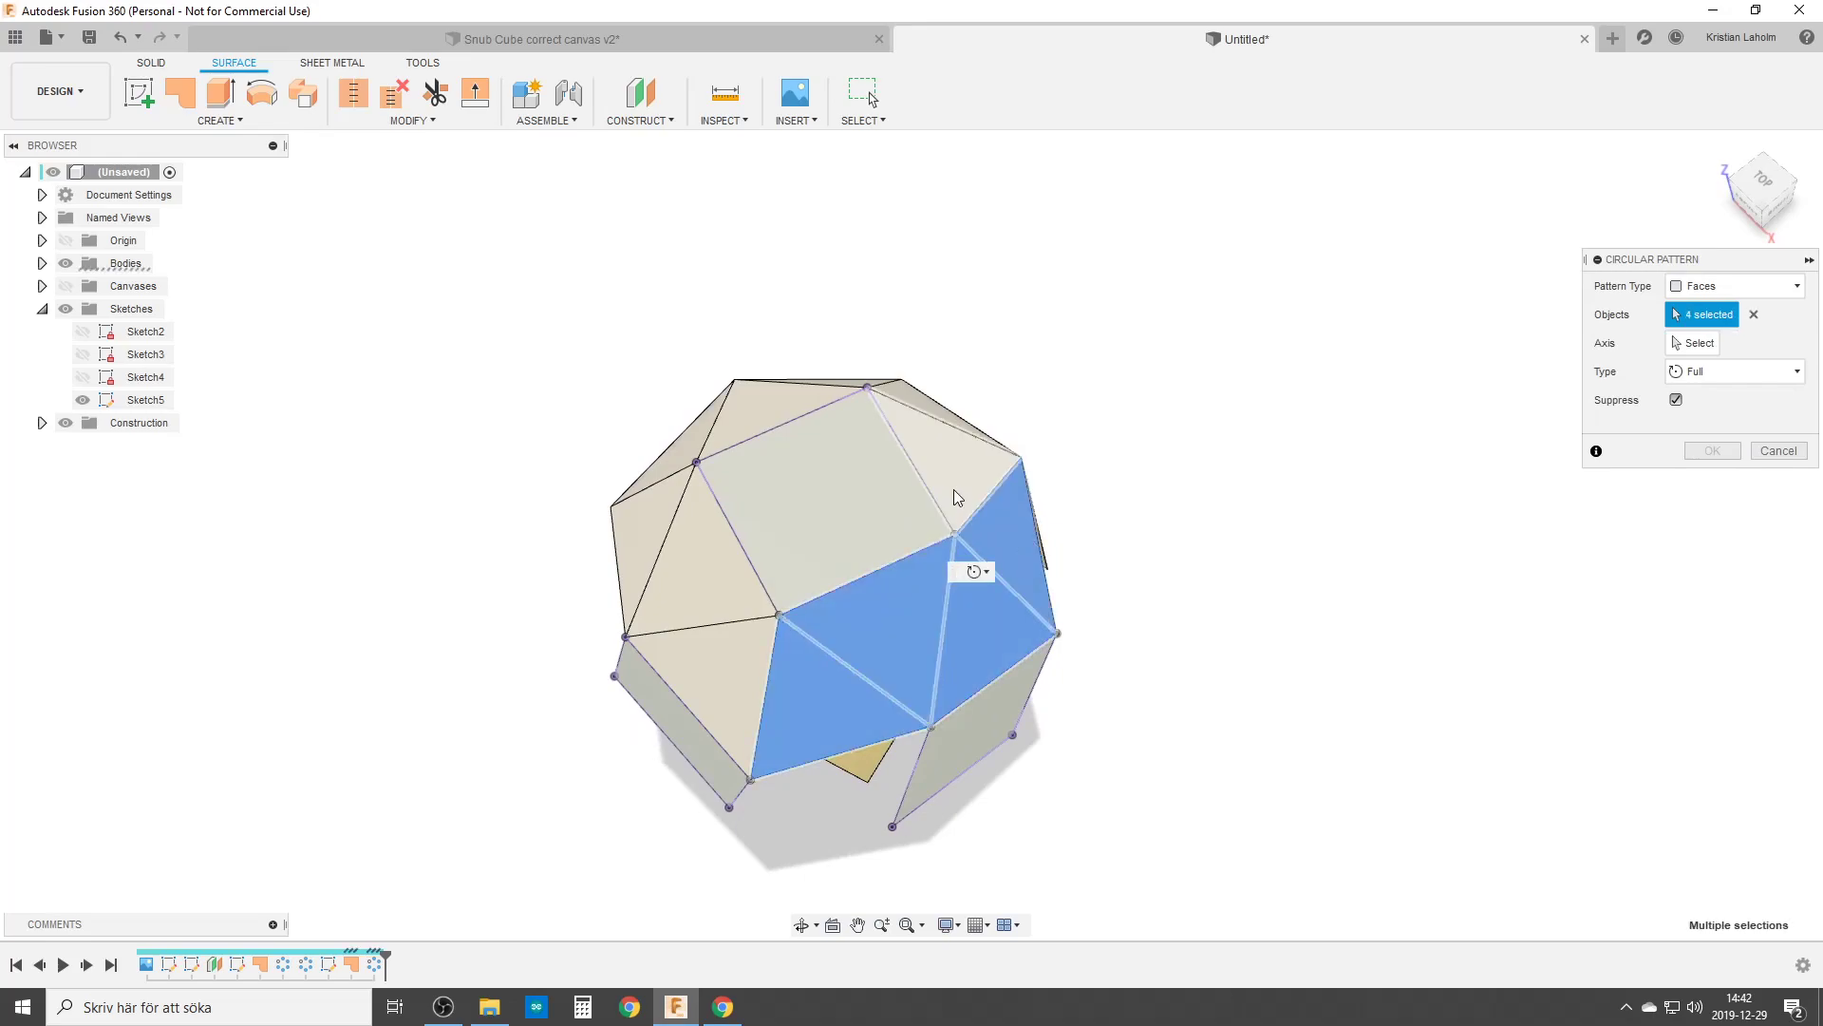
pyautogui.click(954, 488)
pyautogui.keyDown('shift'); pyautogui.moveTo(950, 415); pyautogui.dragTo(954, 483, button='middle'); pyautogui.keyUp('shift')
pyautogui.click(954, 482)
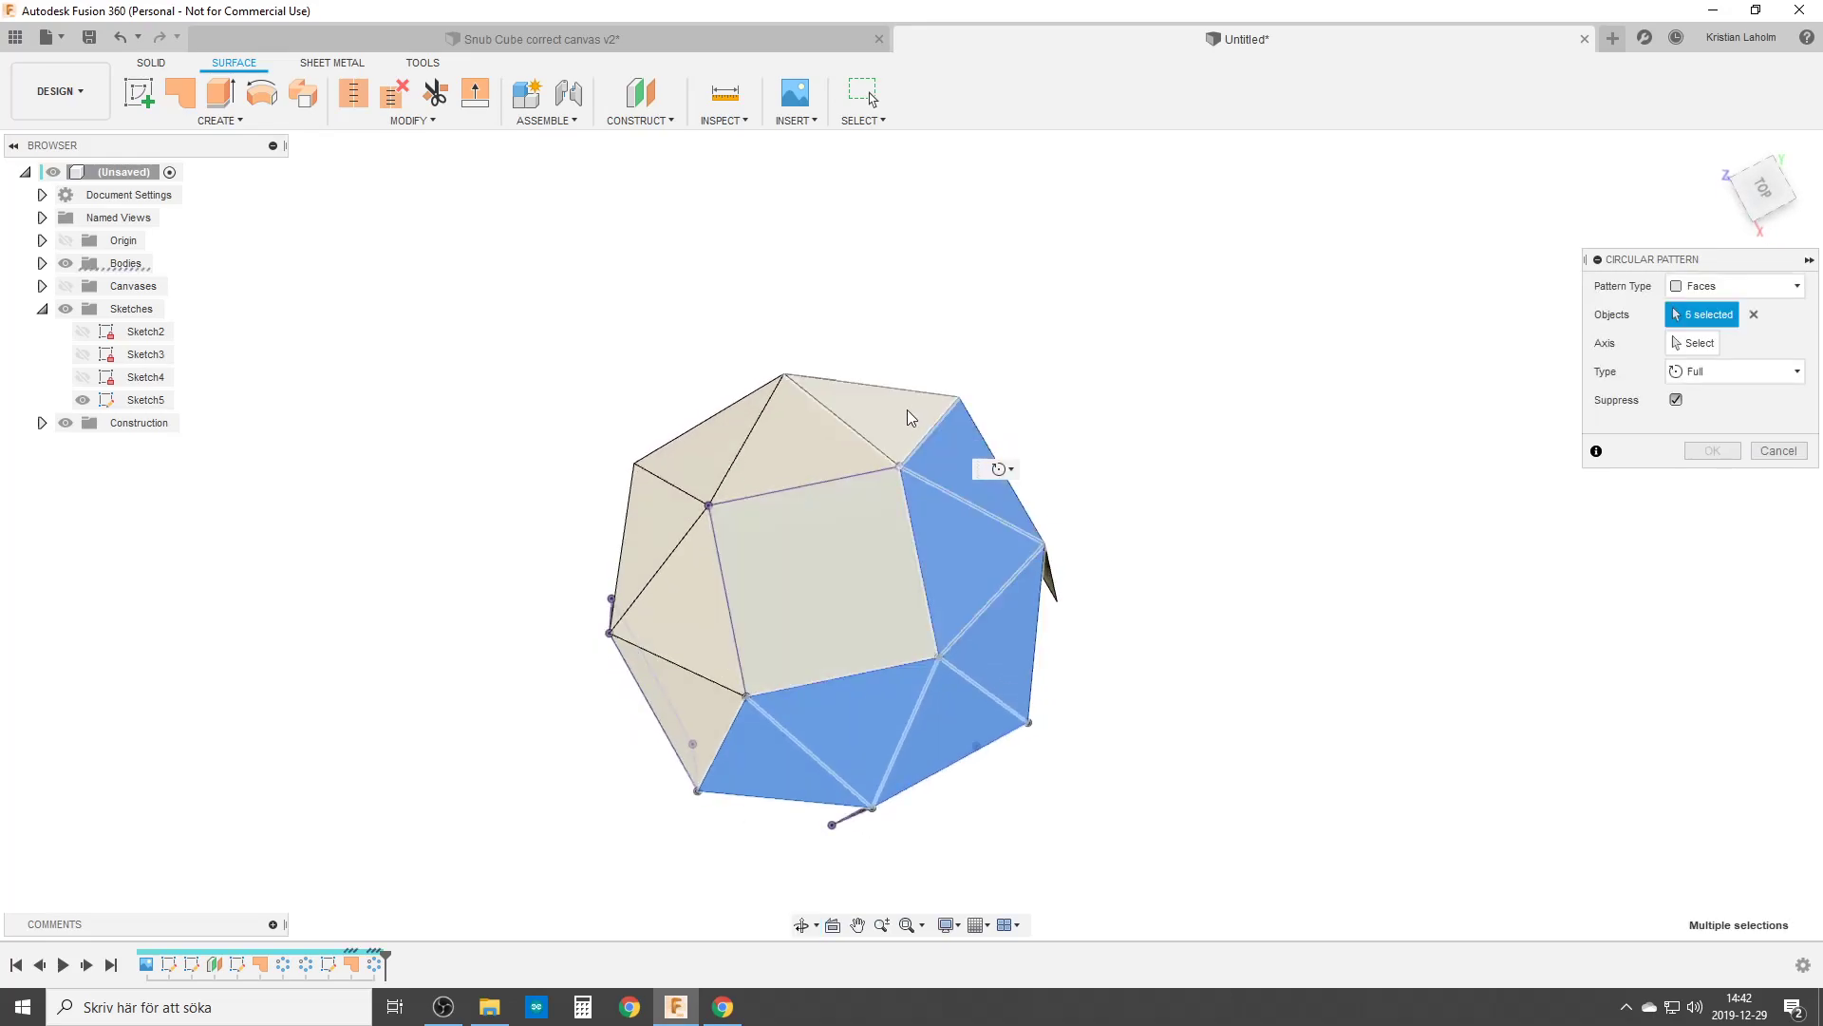
pyautogui.click(908, 409)
pyautogui.click(812, 442)
pyautogui.click(731, 458)
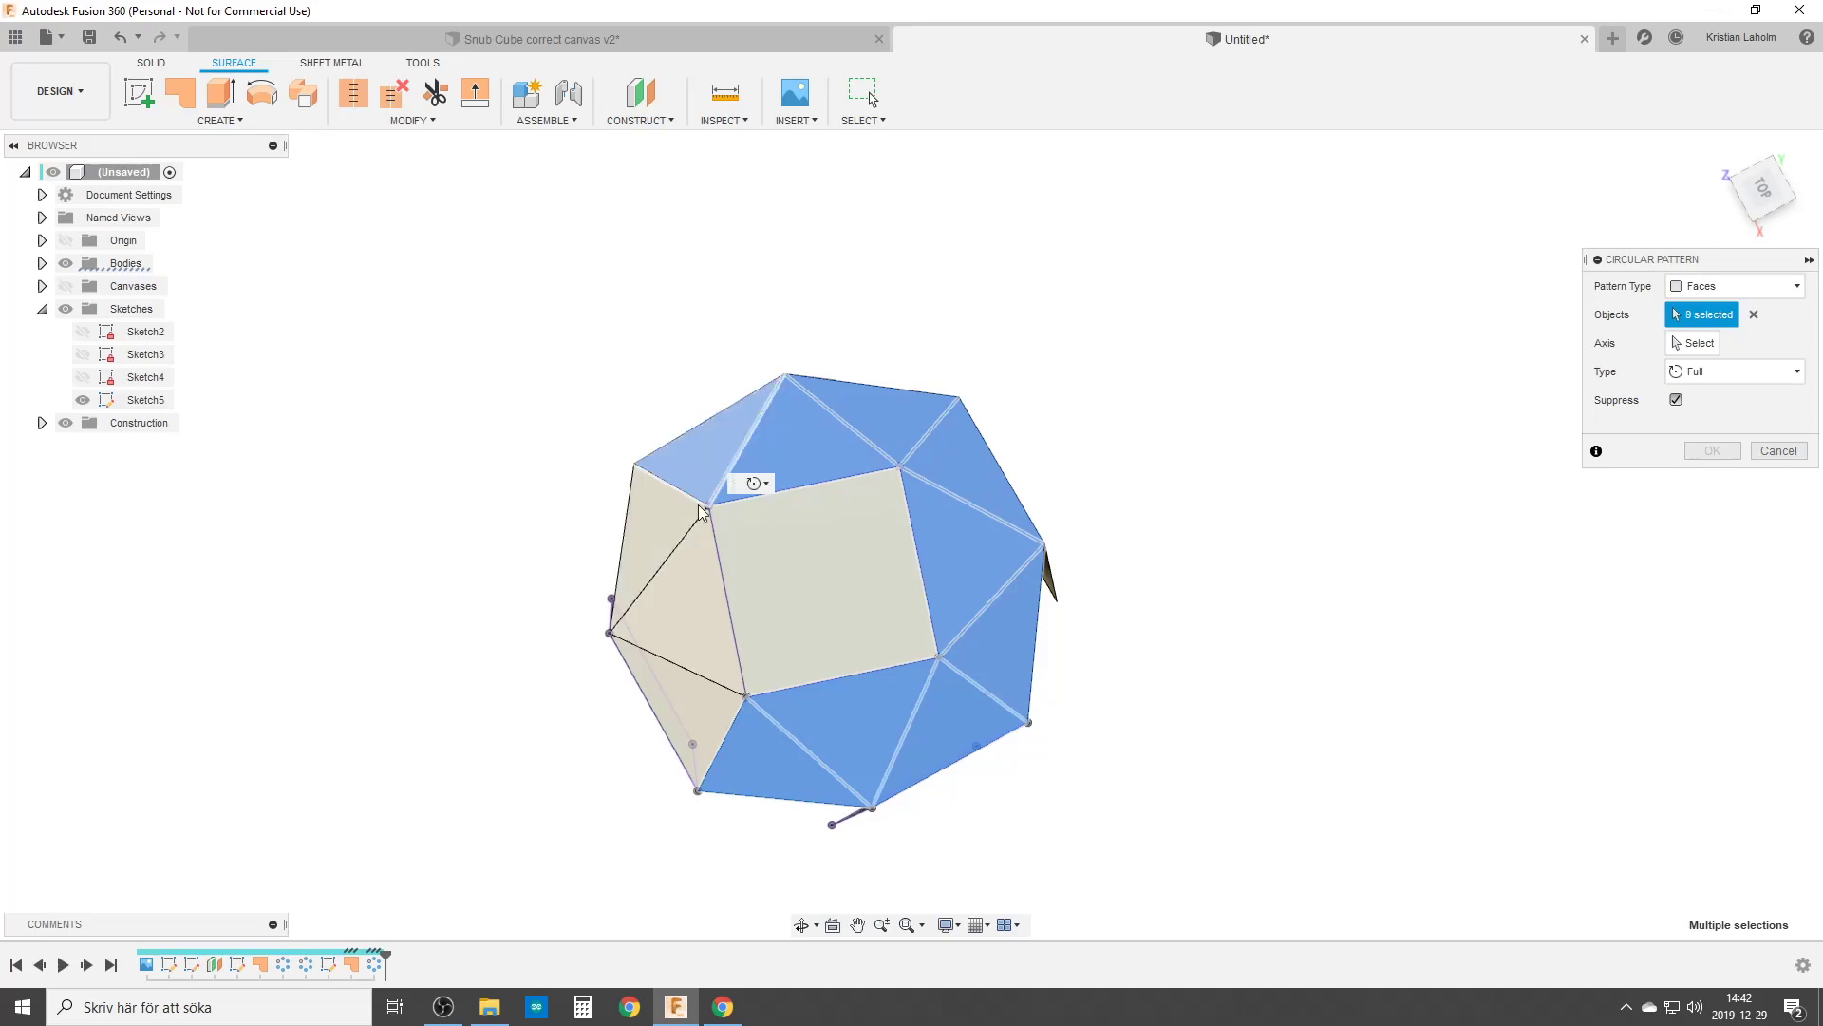
pyautogui.click(660, 537)
pyautogui.click(692, 596)
pyautogui.click(678, 705)
pyautogui.keyDown('shift'); pyautogui.moveTo(609, 587); pyautogui.dragTo(652, 473, button='middle'); pyautogui.keyUp('shift')
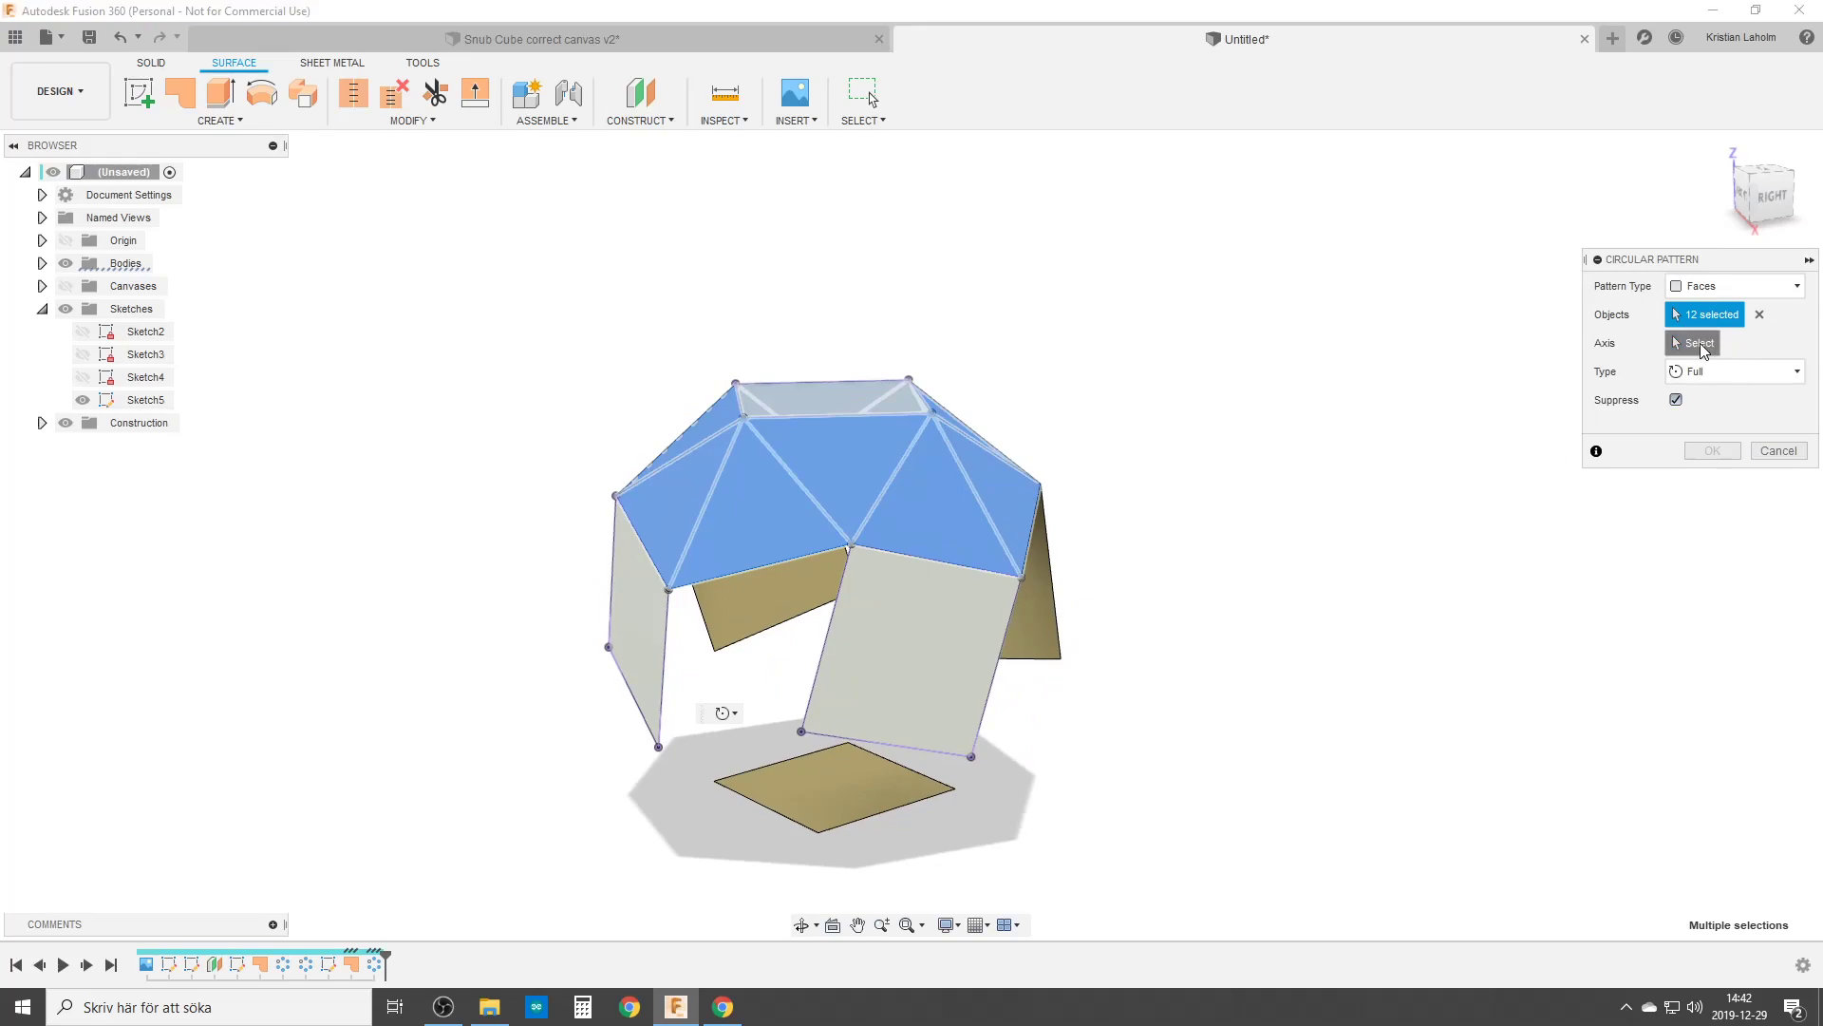
# Use the vertical axis as pattern axis and confirm, closing the polyhedron.
pyautogui.click(1693, 343)
pyautogui.keyDown('shift'); pyautogui.moveTo(822, 703); pyautogui.dragTo(834, 659, button='middle'); pyautogui.keyUp('shift')
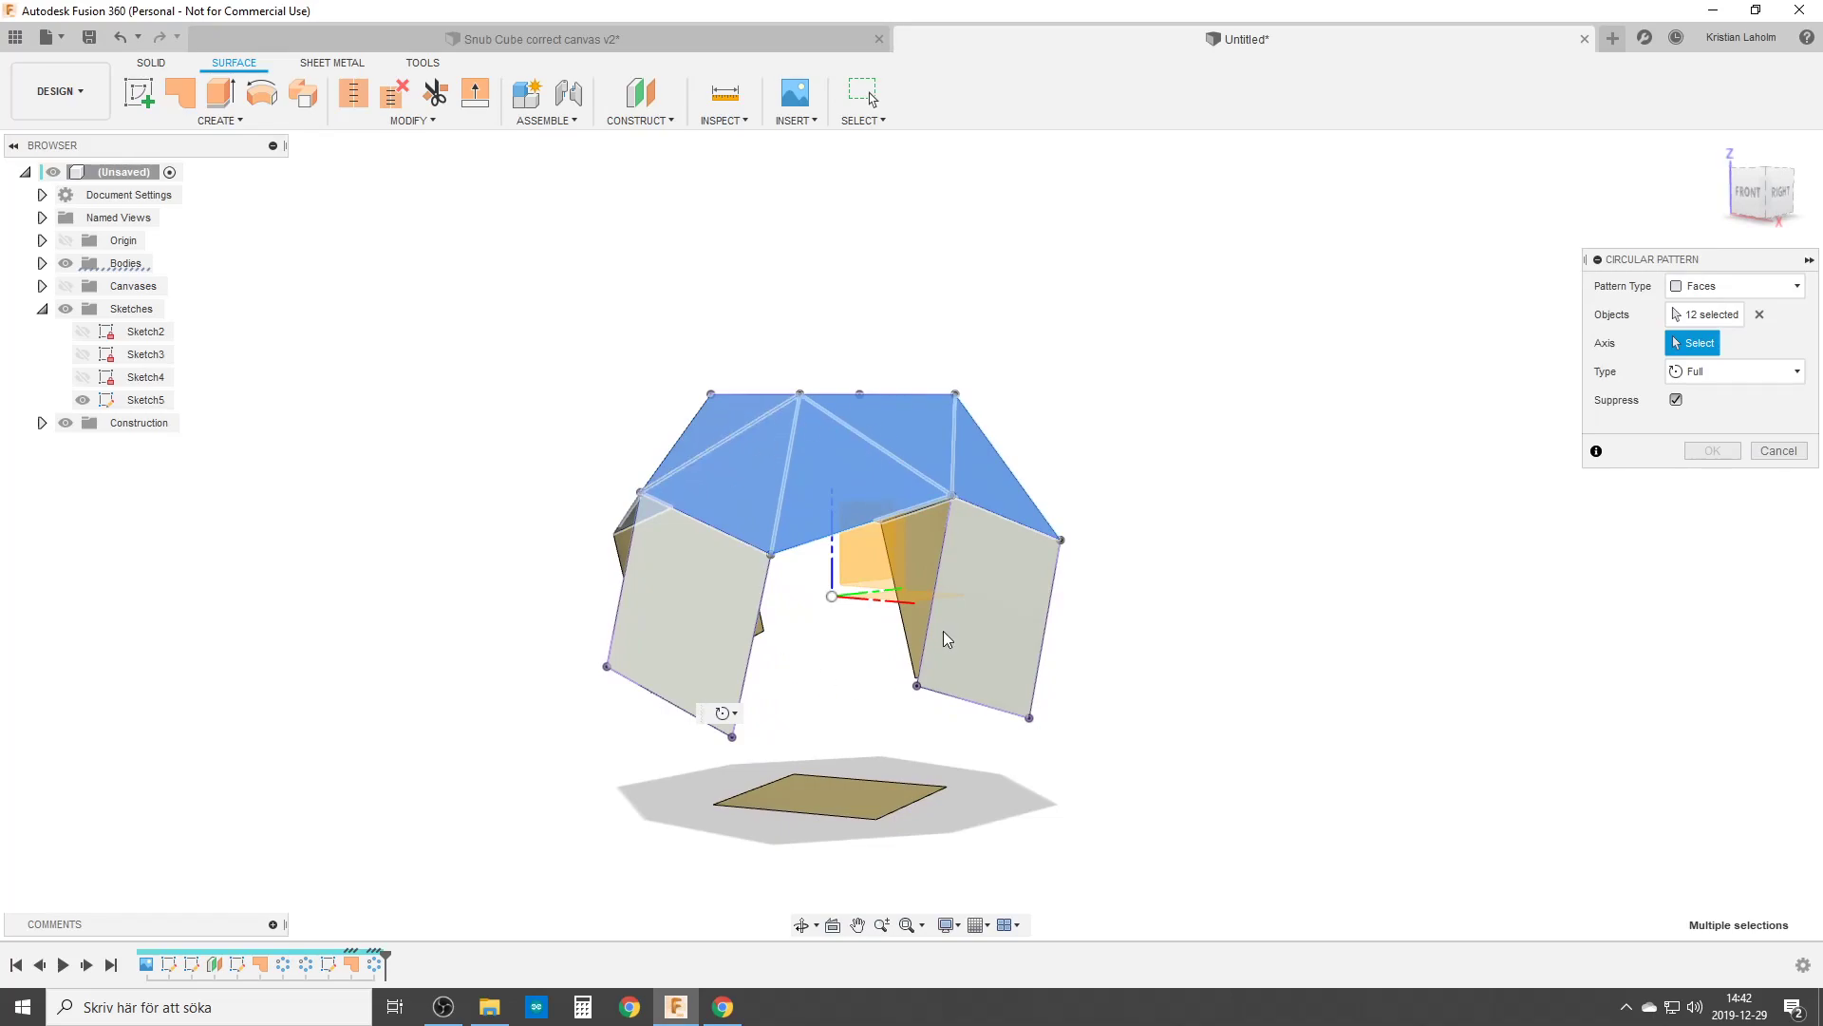
pyautogui.click(890, 602)
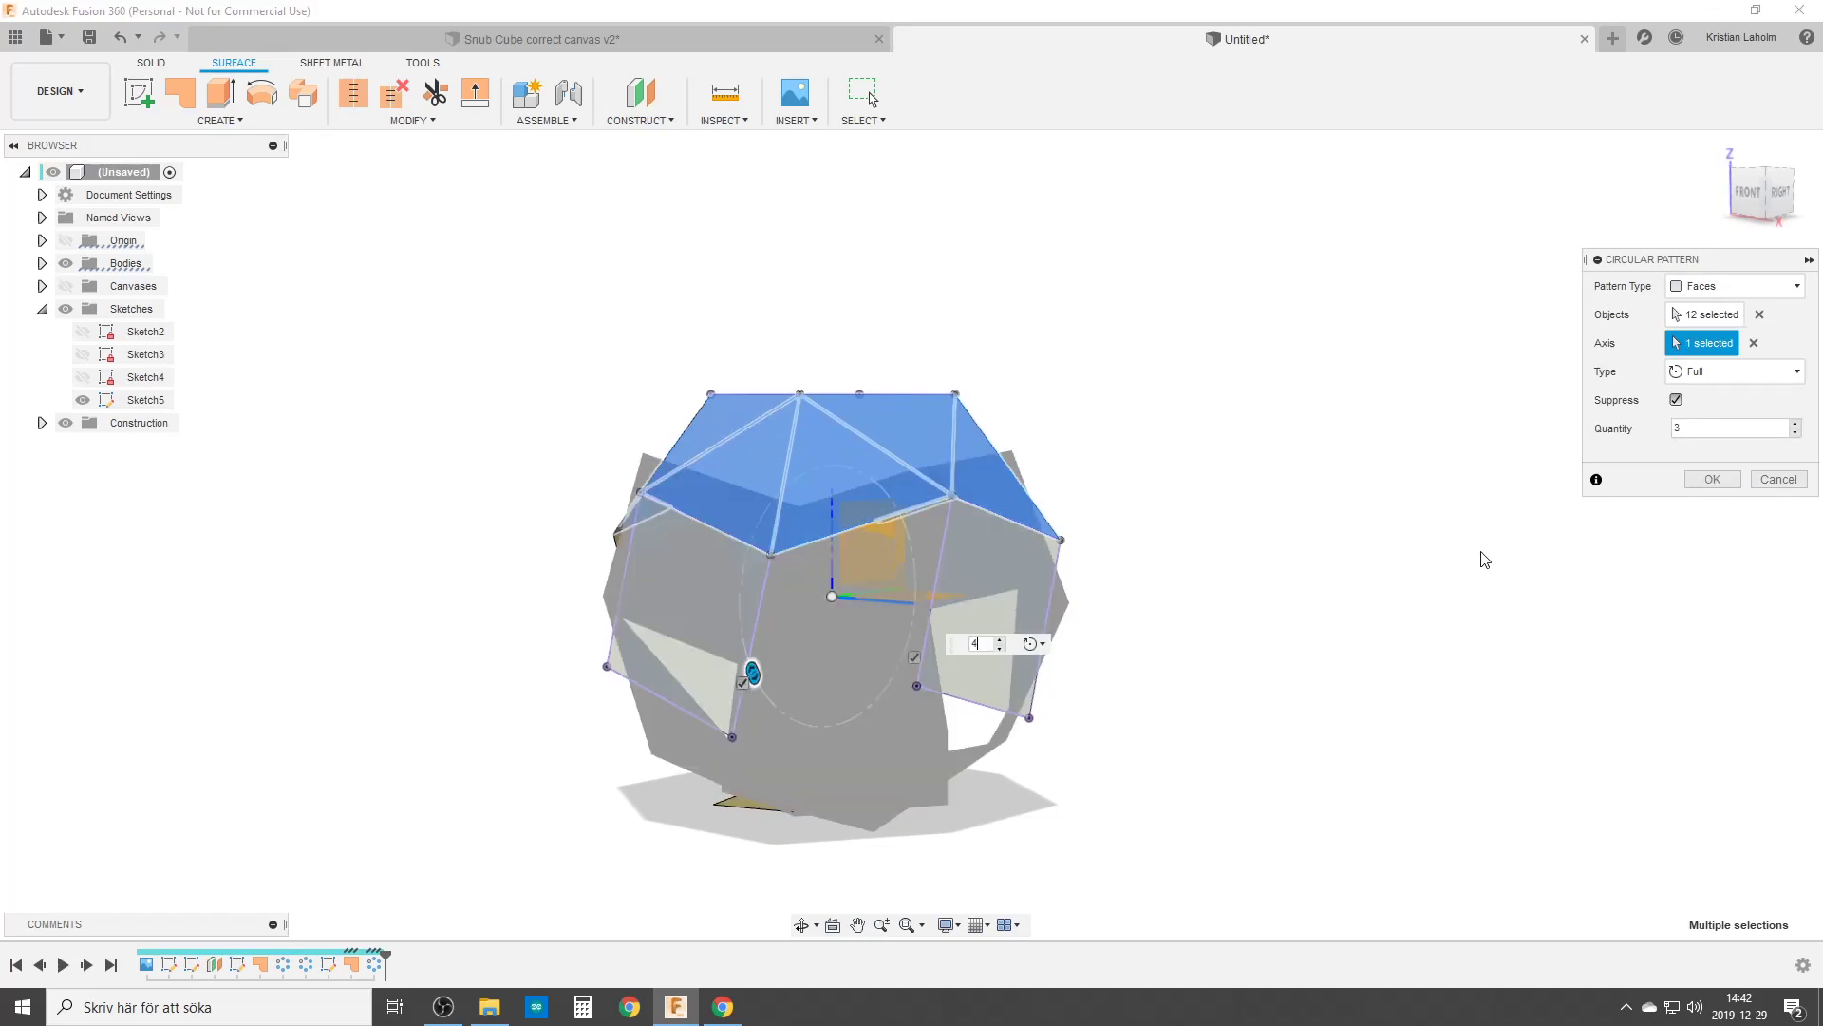
pyautogui.press('Return')
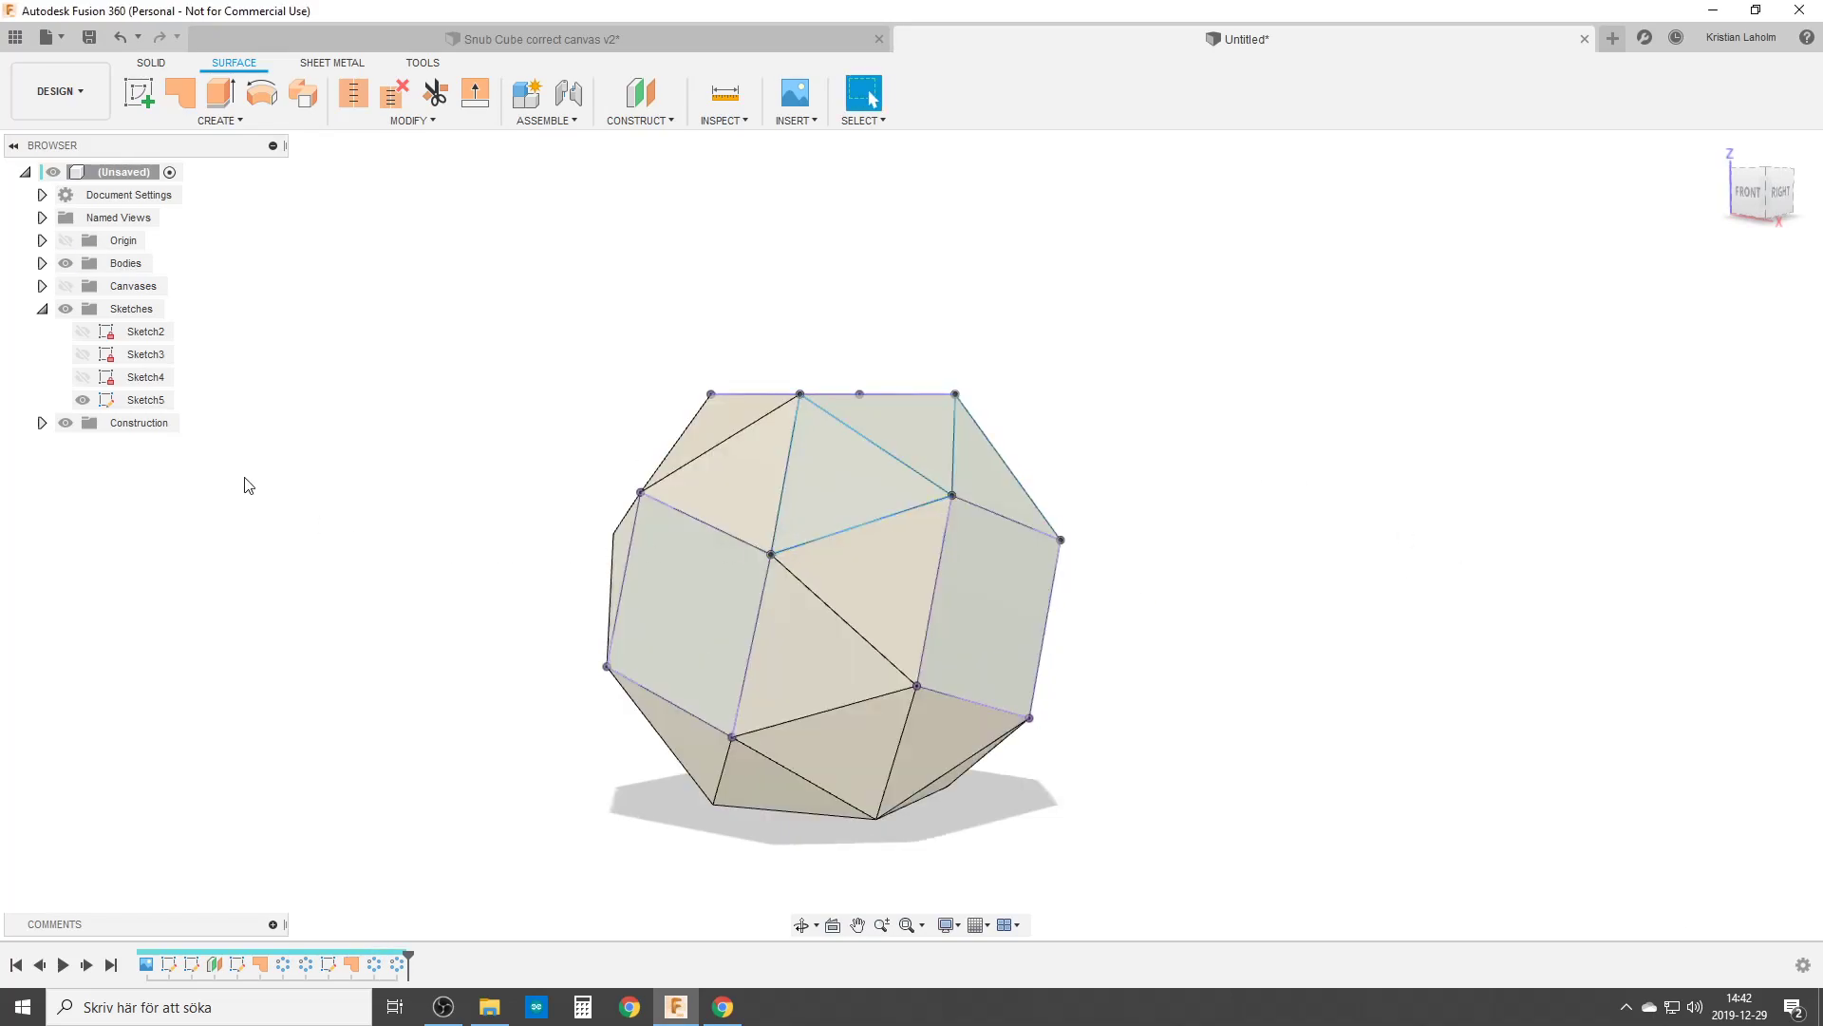
# Hide Sketch5, then window-select all 54 surfaces and Stitch them into one solid.
pyautogui.click(83, 399)
pyautogui.moveTo(622, 505)
pyautogui.keyDown('shift'); pyautogui.mouseDown(button='middle')
pyautogui.moveTo(704, 520)
pyautogui.moveTo(570, 570)
pyautogui.mouseUp(button='middle'); pyautogui.keyUp('shift')
pyautogui.click(355, 94)
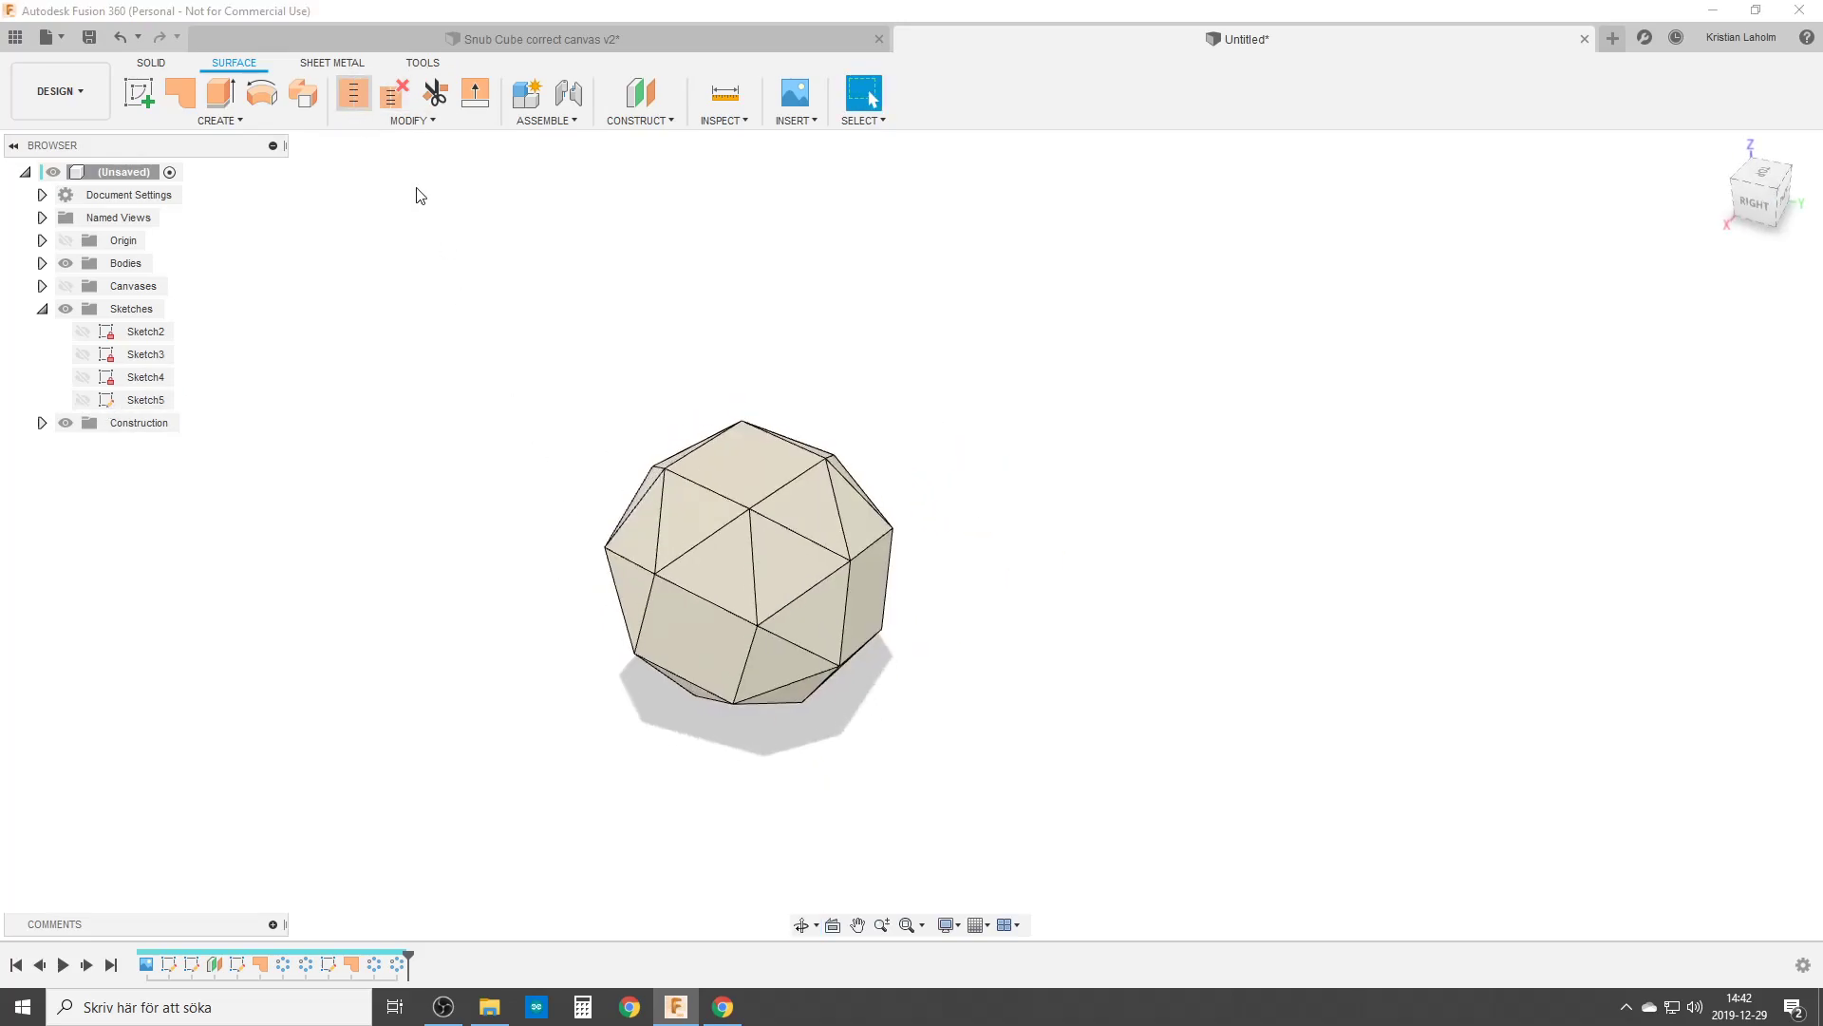
pyautogui.moveTo(505, 330); pyautogui.dragTo(971, 794)
pyautogui.press('Return')
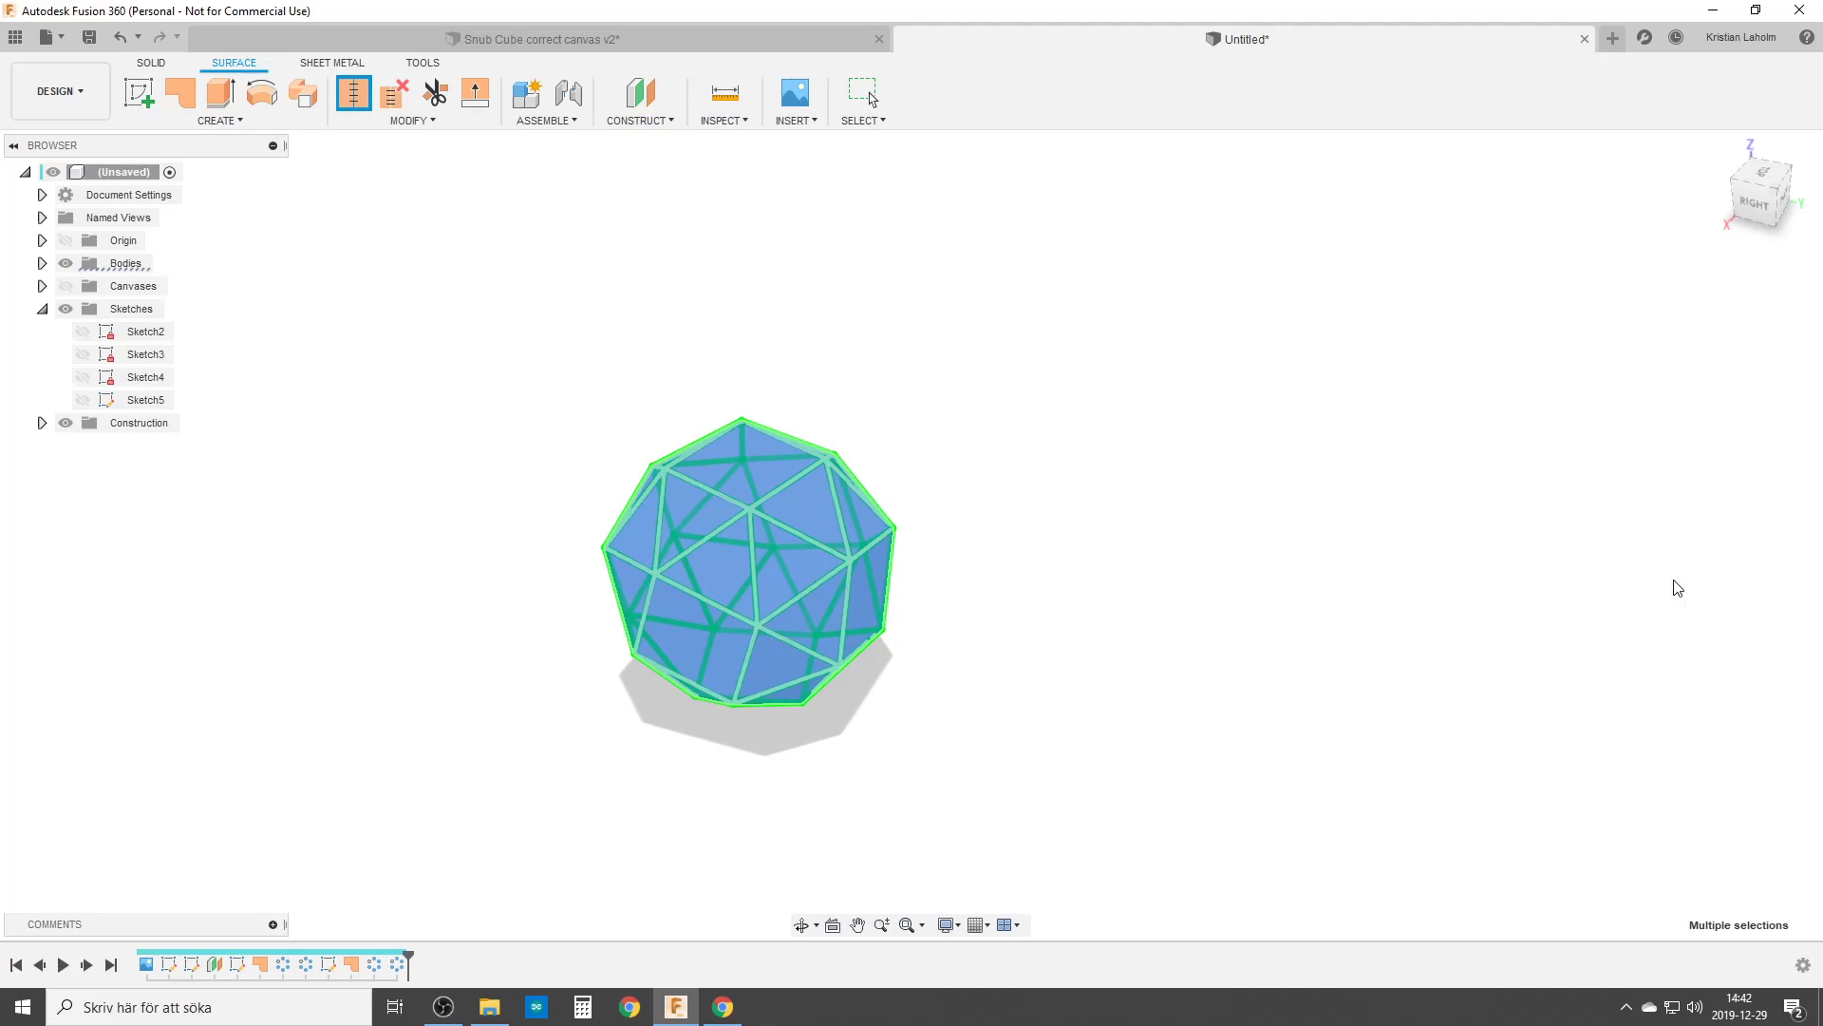
pyautogui.keyDown('shift'); pyautogui.moveTo(525, 689); pyautogui.dragTo(857, 582, button='middle'); pyautogui.keyUp('shift')
pyautogui.click(734, 102)
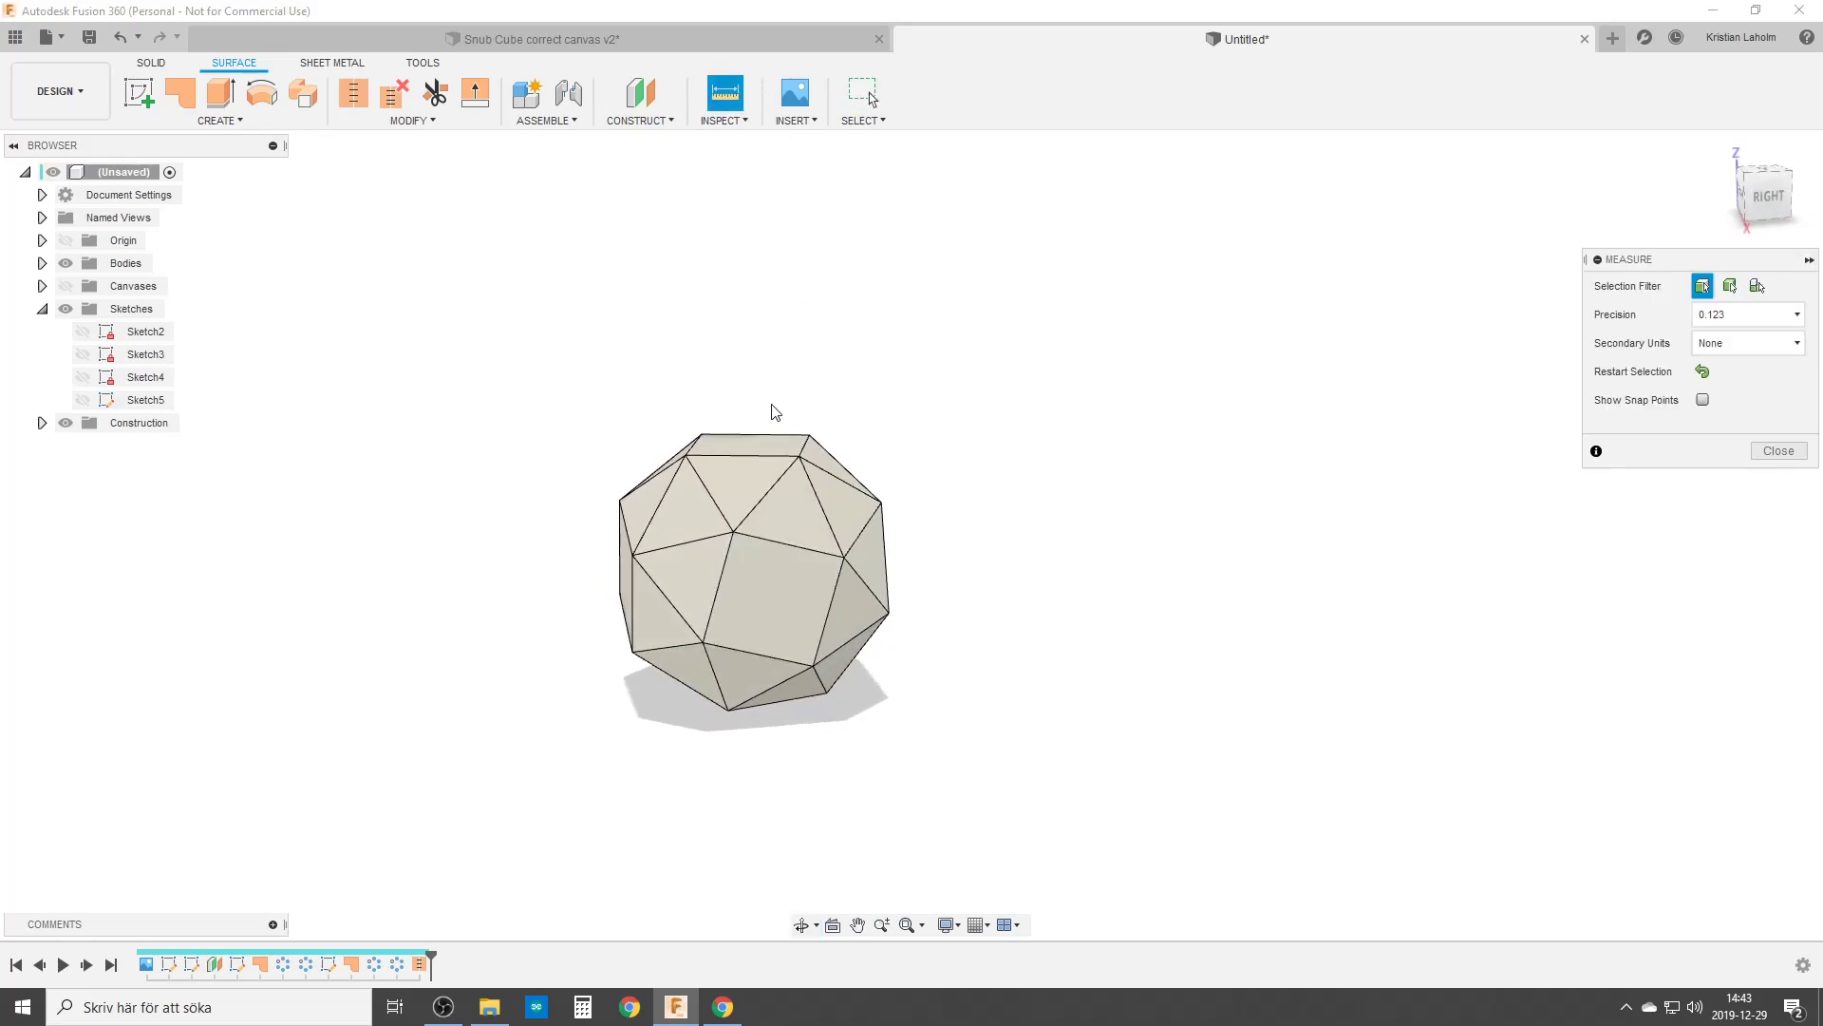
pyautogui.click(762, 444)
pyautogui.keyDown('shift'); pyautogui.moveTo(775, 567); pyautogui.dragTo(762, 683, button='middle'); pyautogui.keyUp('shift')
pyautogui.click(750, 690)
pyautogui.keyDown('shift'); pyautogui.moveTo(777, 528); pyautogui.dragTo(627, 442, button='middle'); pyautogui.keyUp('shift')
pyautogui.click(731, 91)
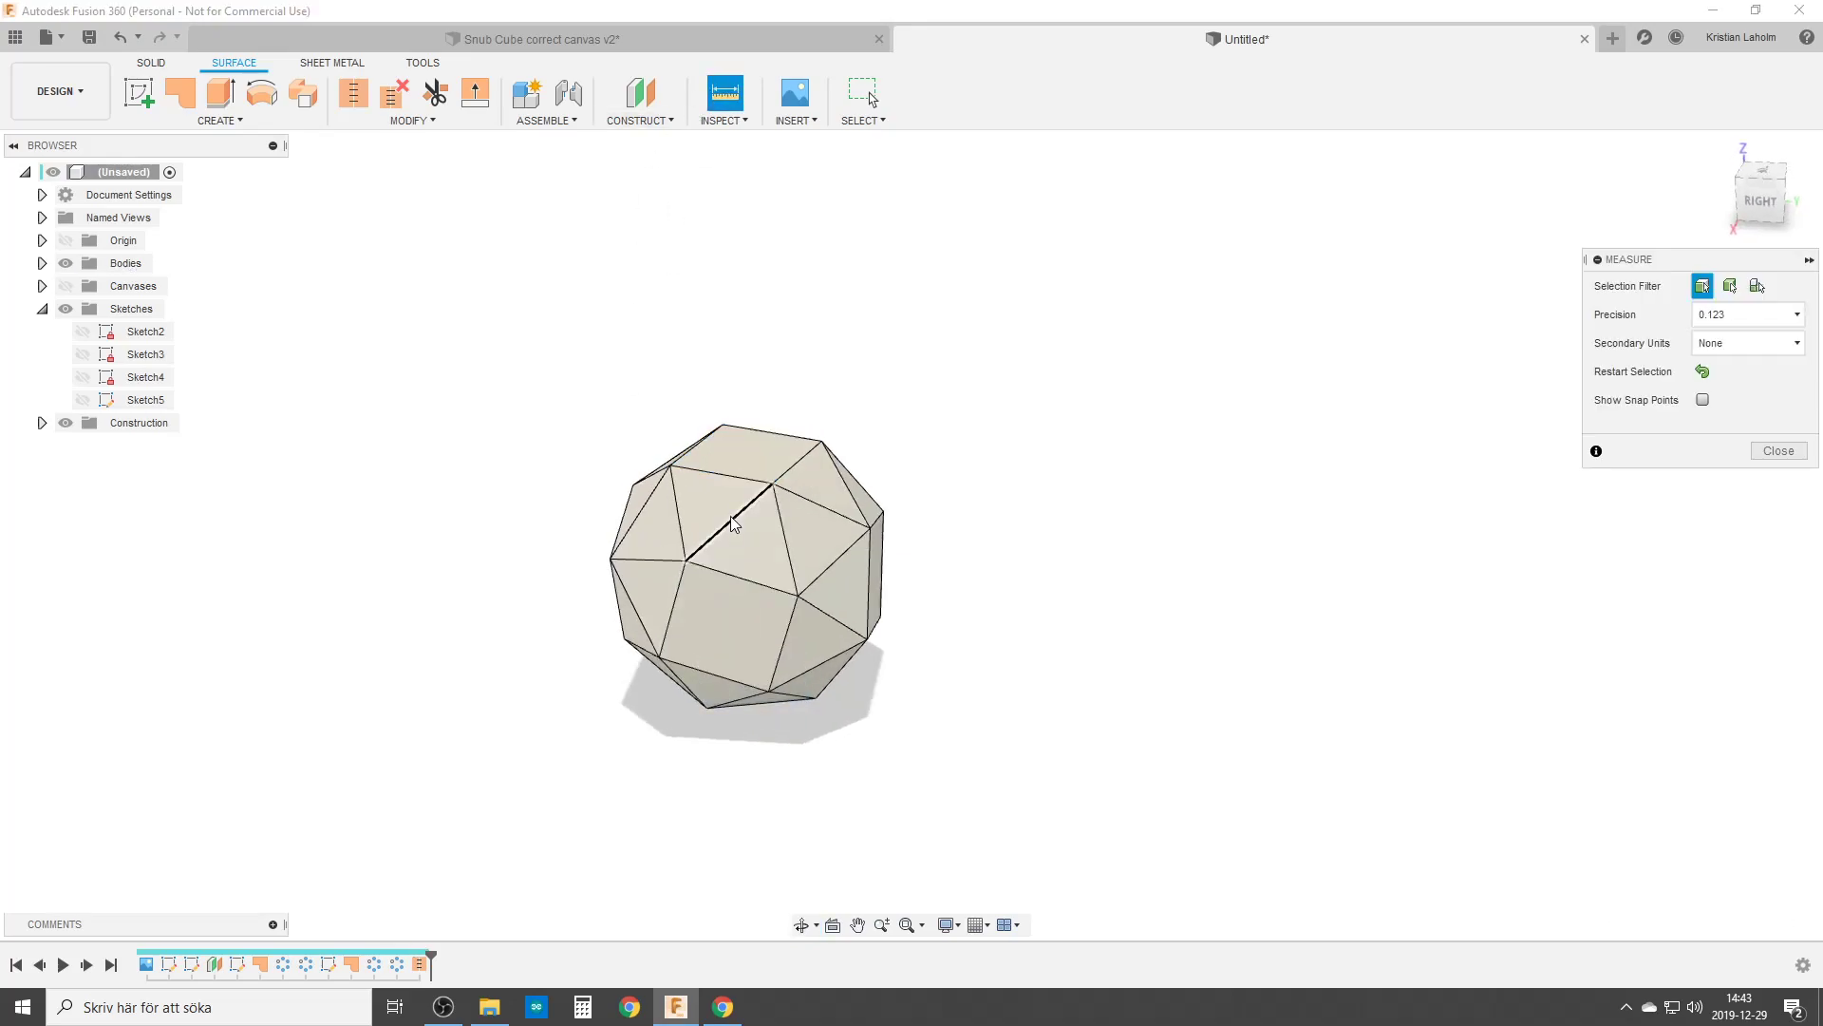
pyautogui.click(731, 519)
pyautogui.click(763, 585)
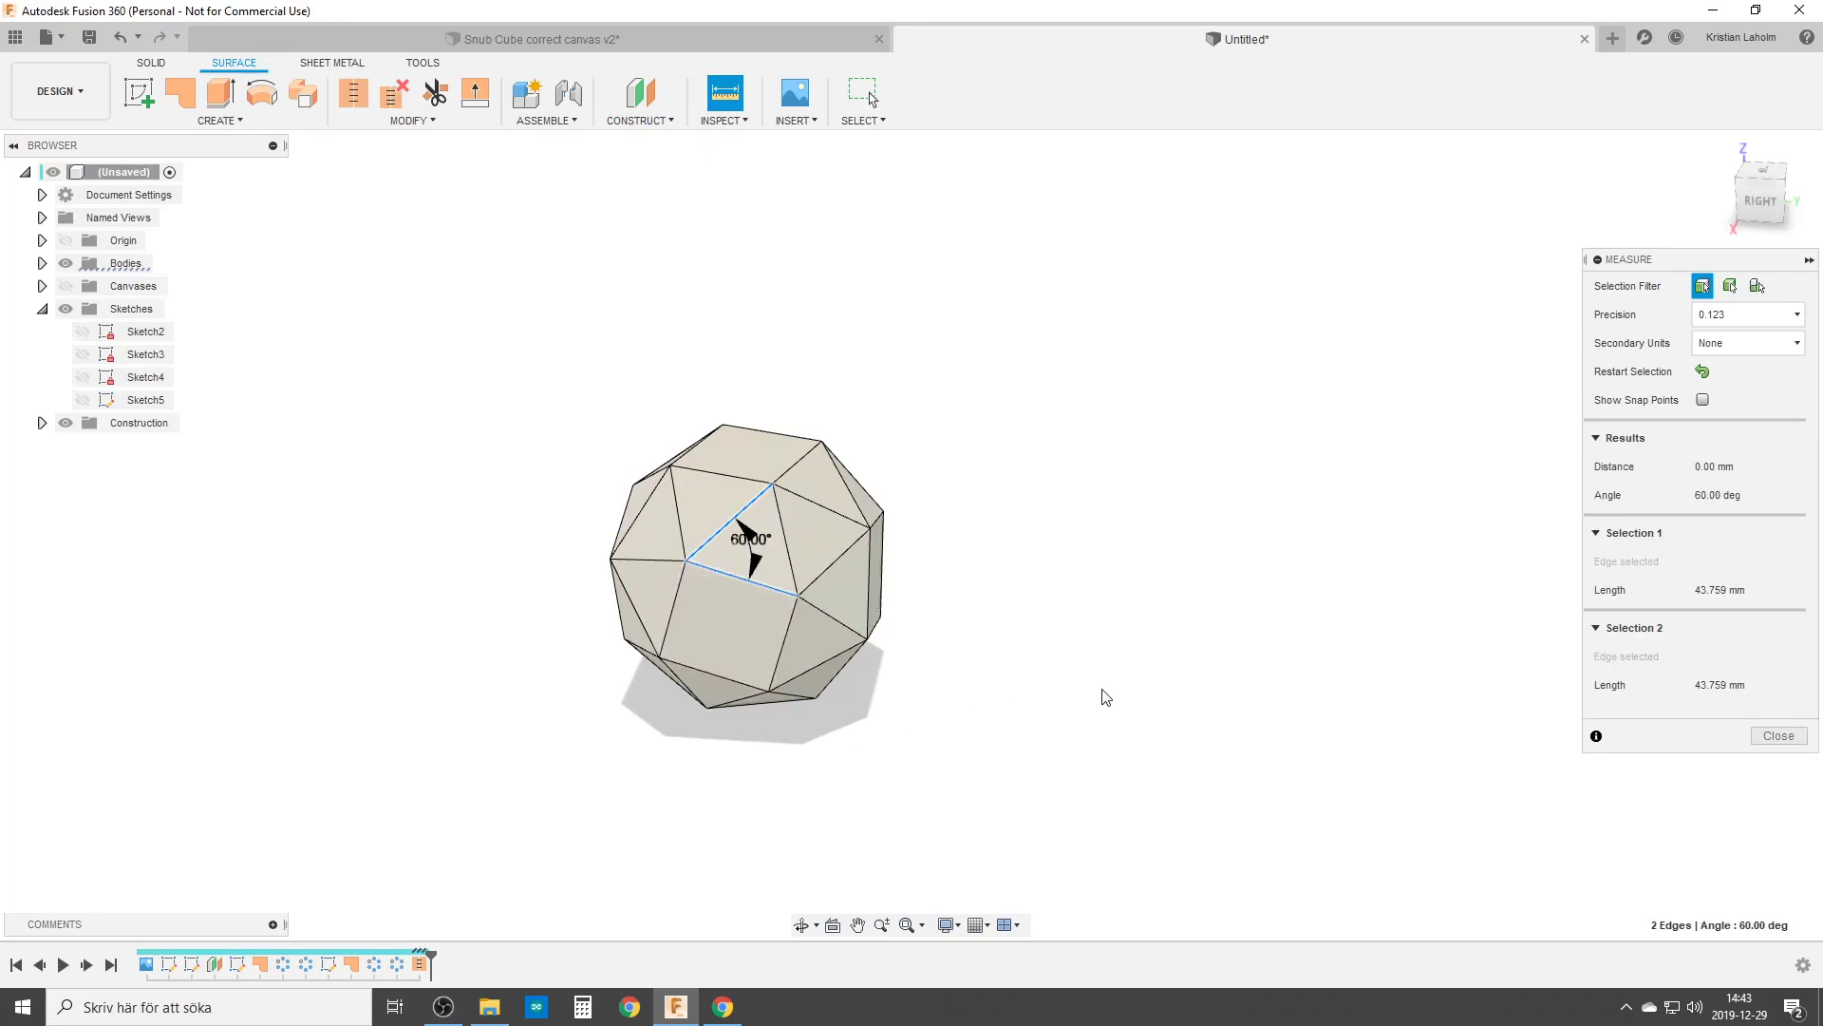
pyautogui.keyDown('shift'); pyautogui.moveTo(1119, 714); pyautogui.dragTo(836, 633, button='middle'); pyautogui.keyUp('shift')
pyautogui.click(808, 626)
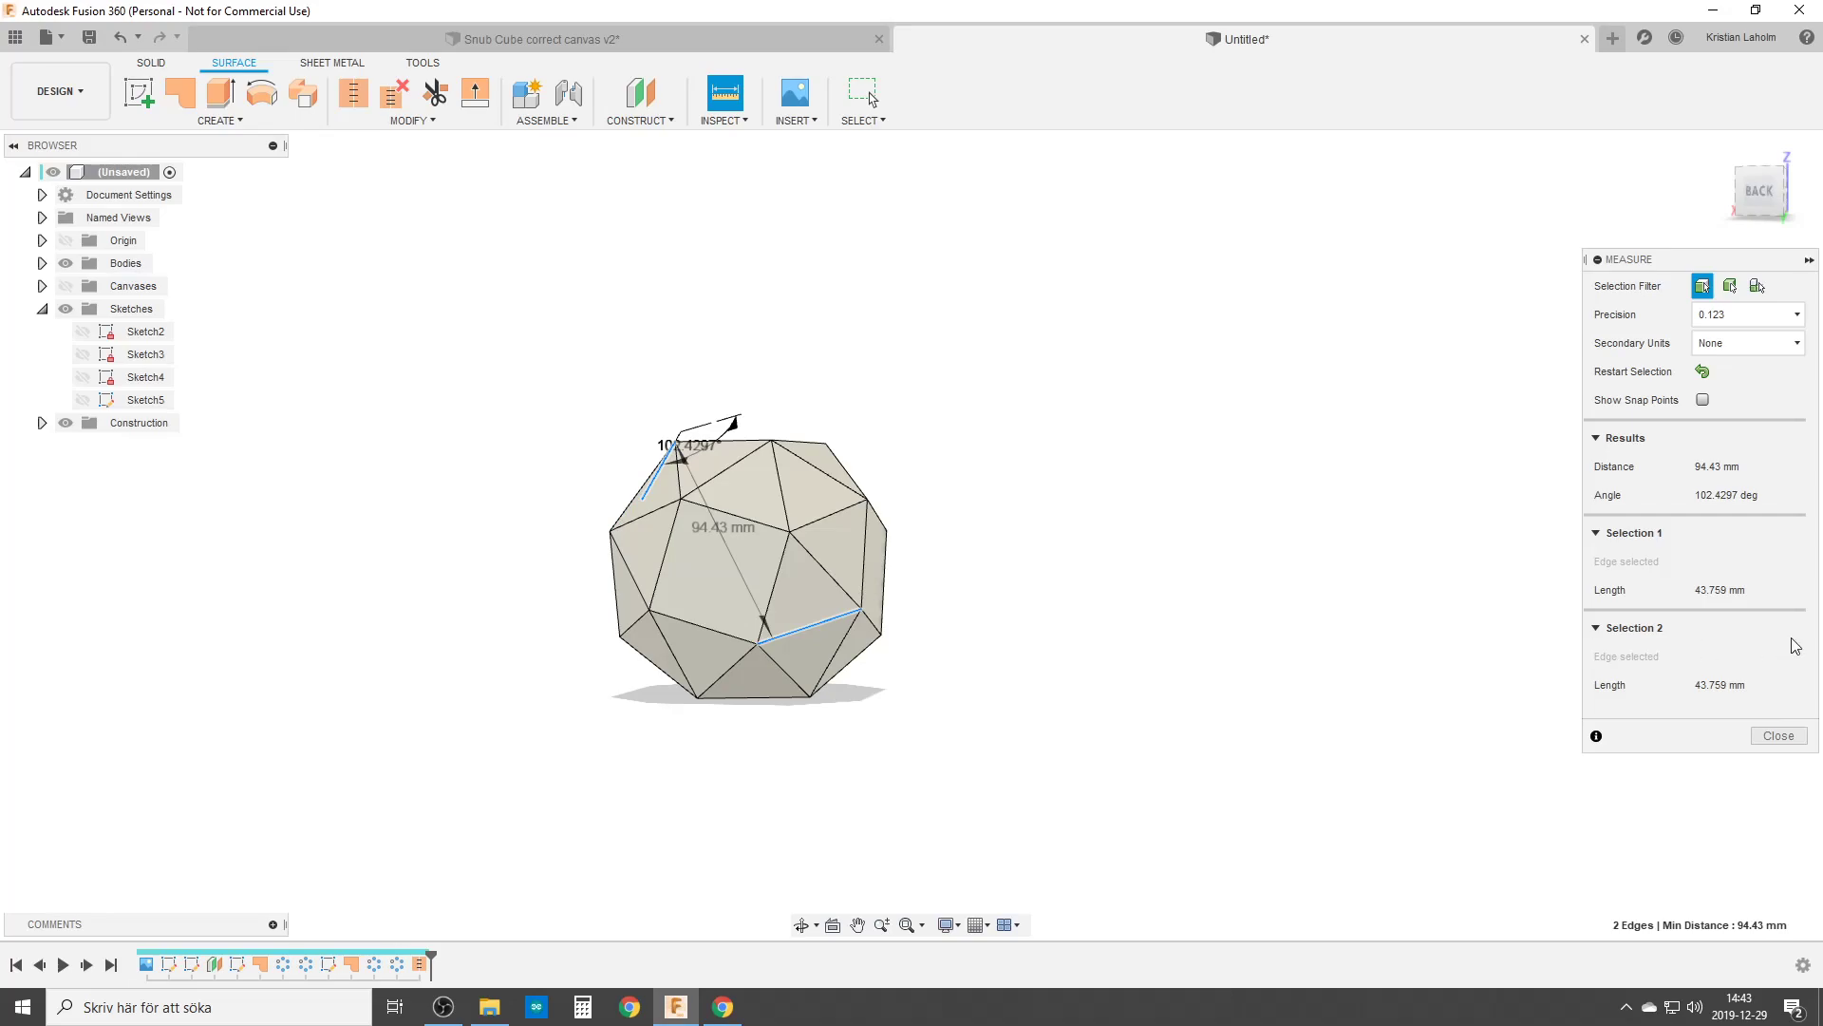
pyautogui.click(1790, 739)
pyautogui.keyDown('shift'); pyautogui.moveTo(896, 663); pyautogui.dragTo(725, 643, button='middle'); pyautogui.keyUp('shift')
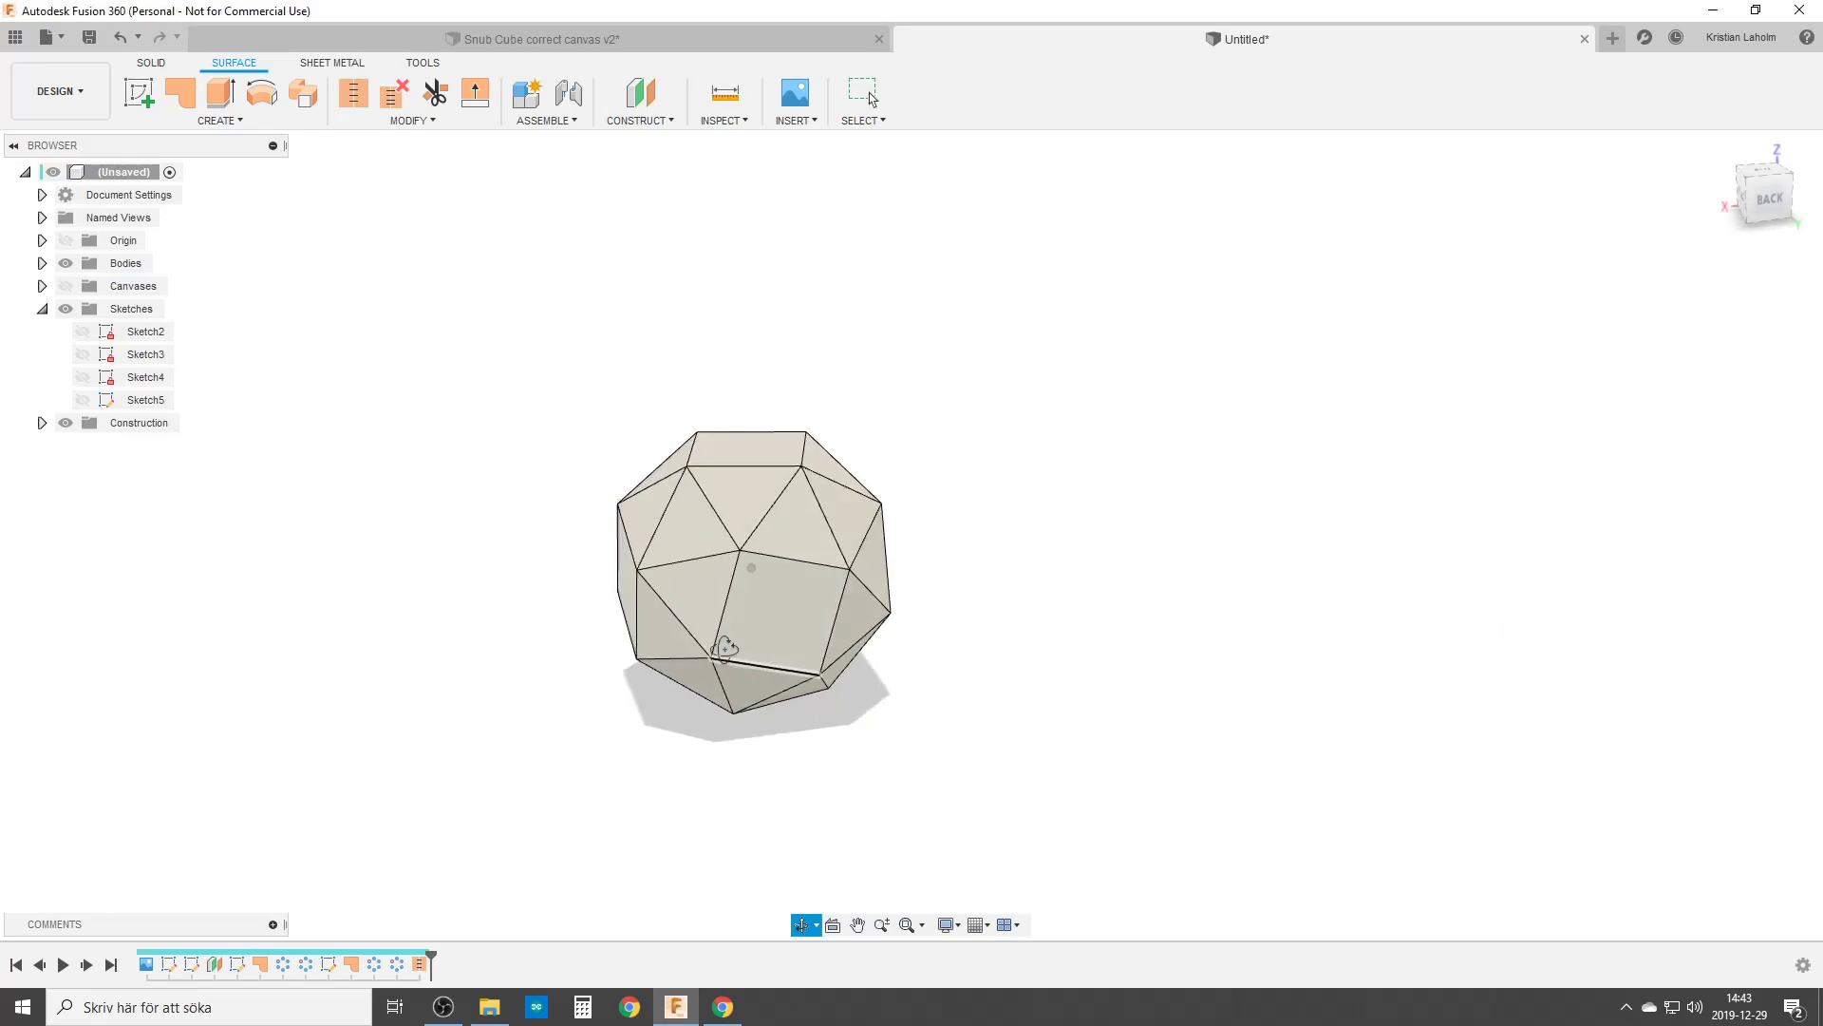
# Edit Sketch2 from the timeline, change the 100.00 dimension to 22 mm, and finish.
pyautogui.doubleClick(169, 962)
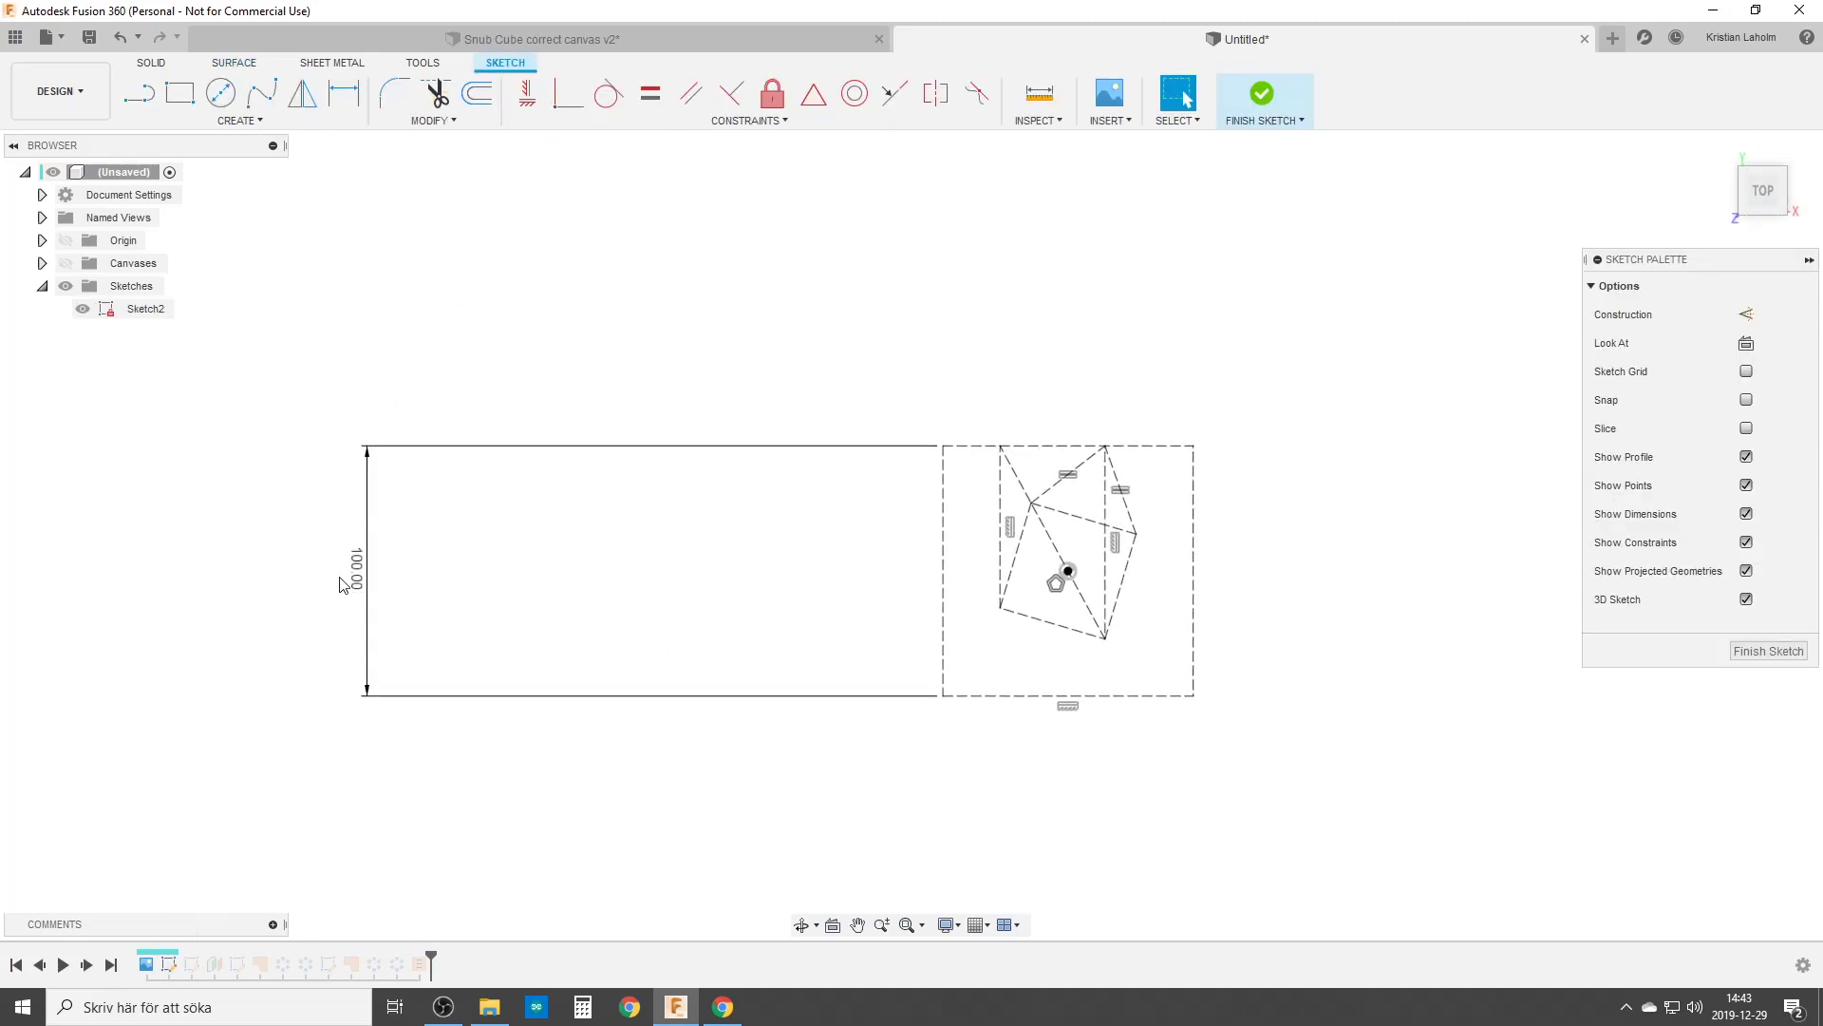
pyautogui.doubleClick(354, 574)
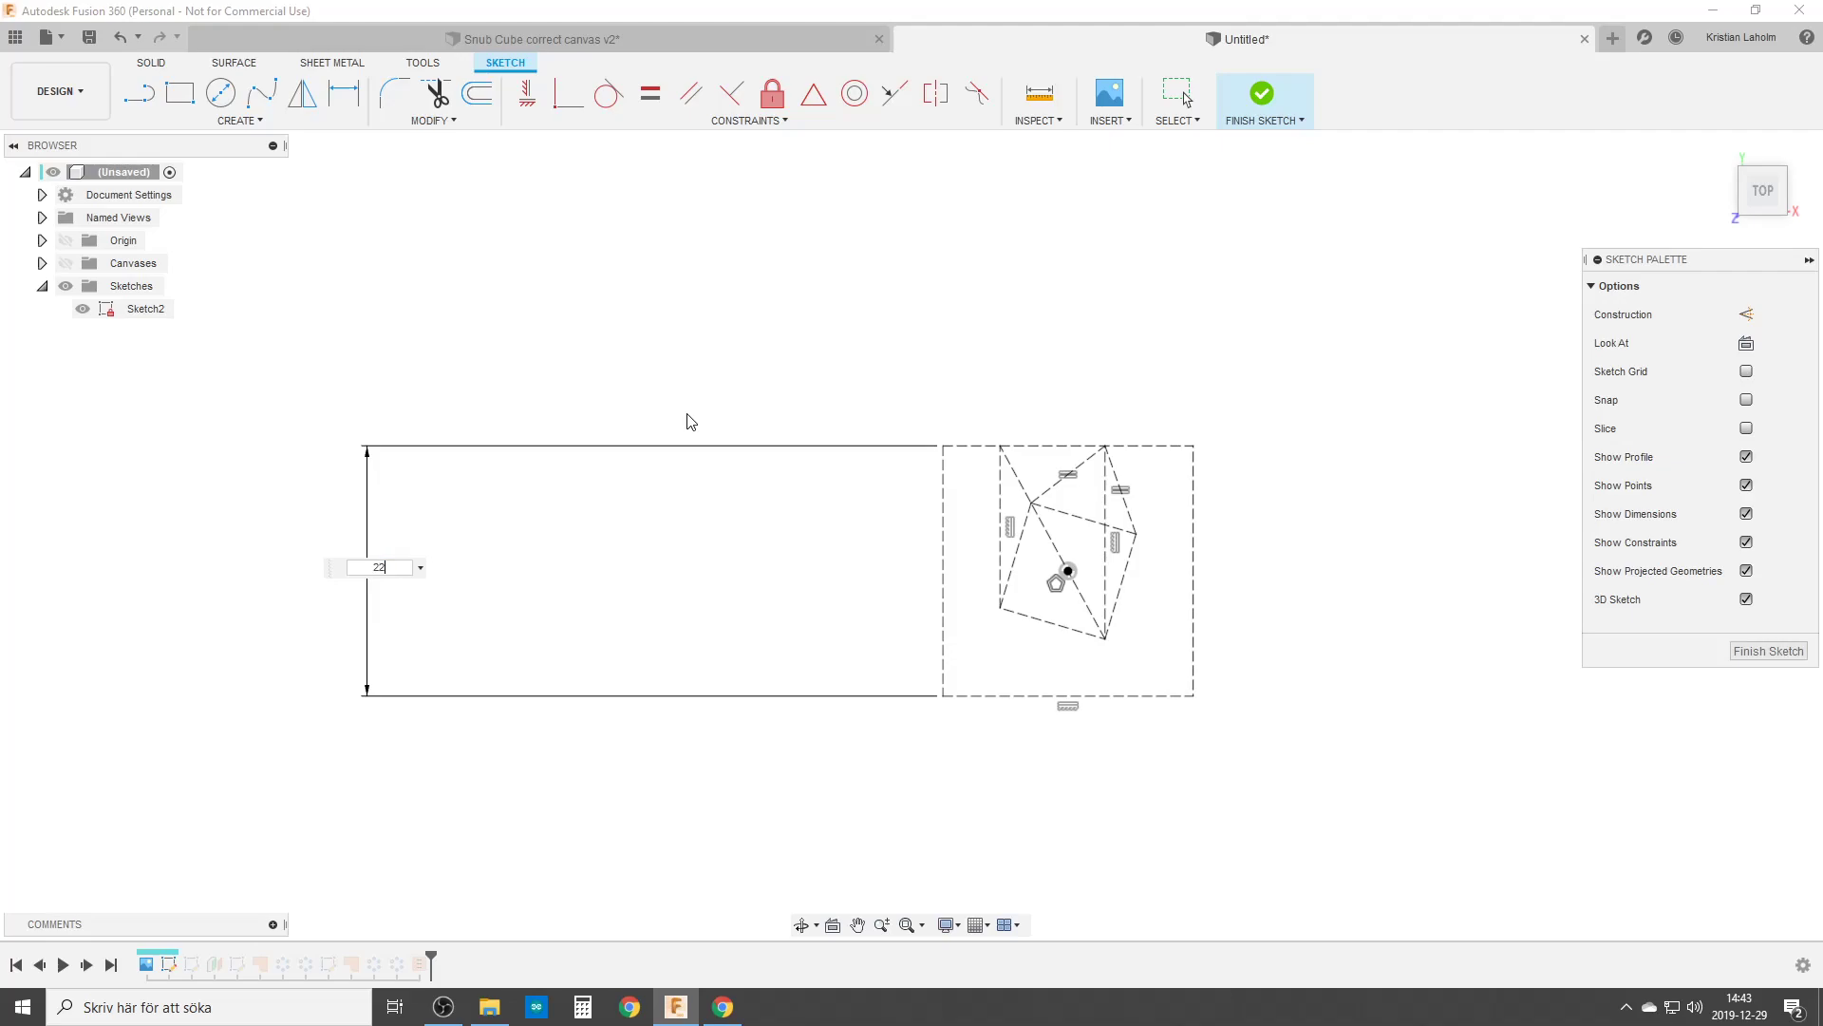
pyautogui.press('Return')
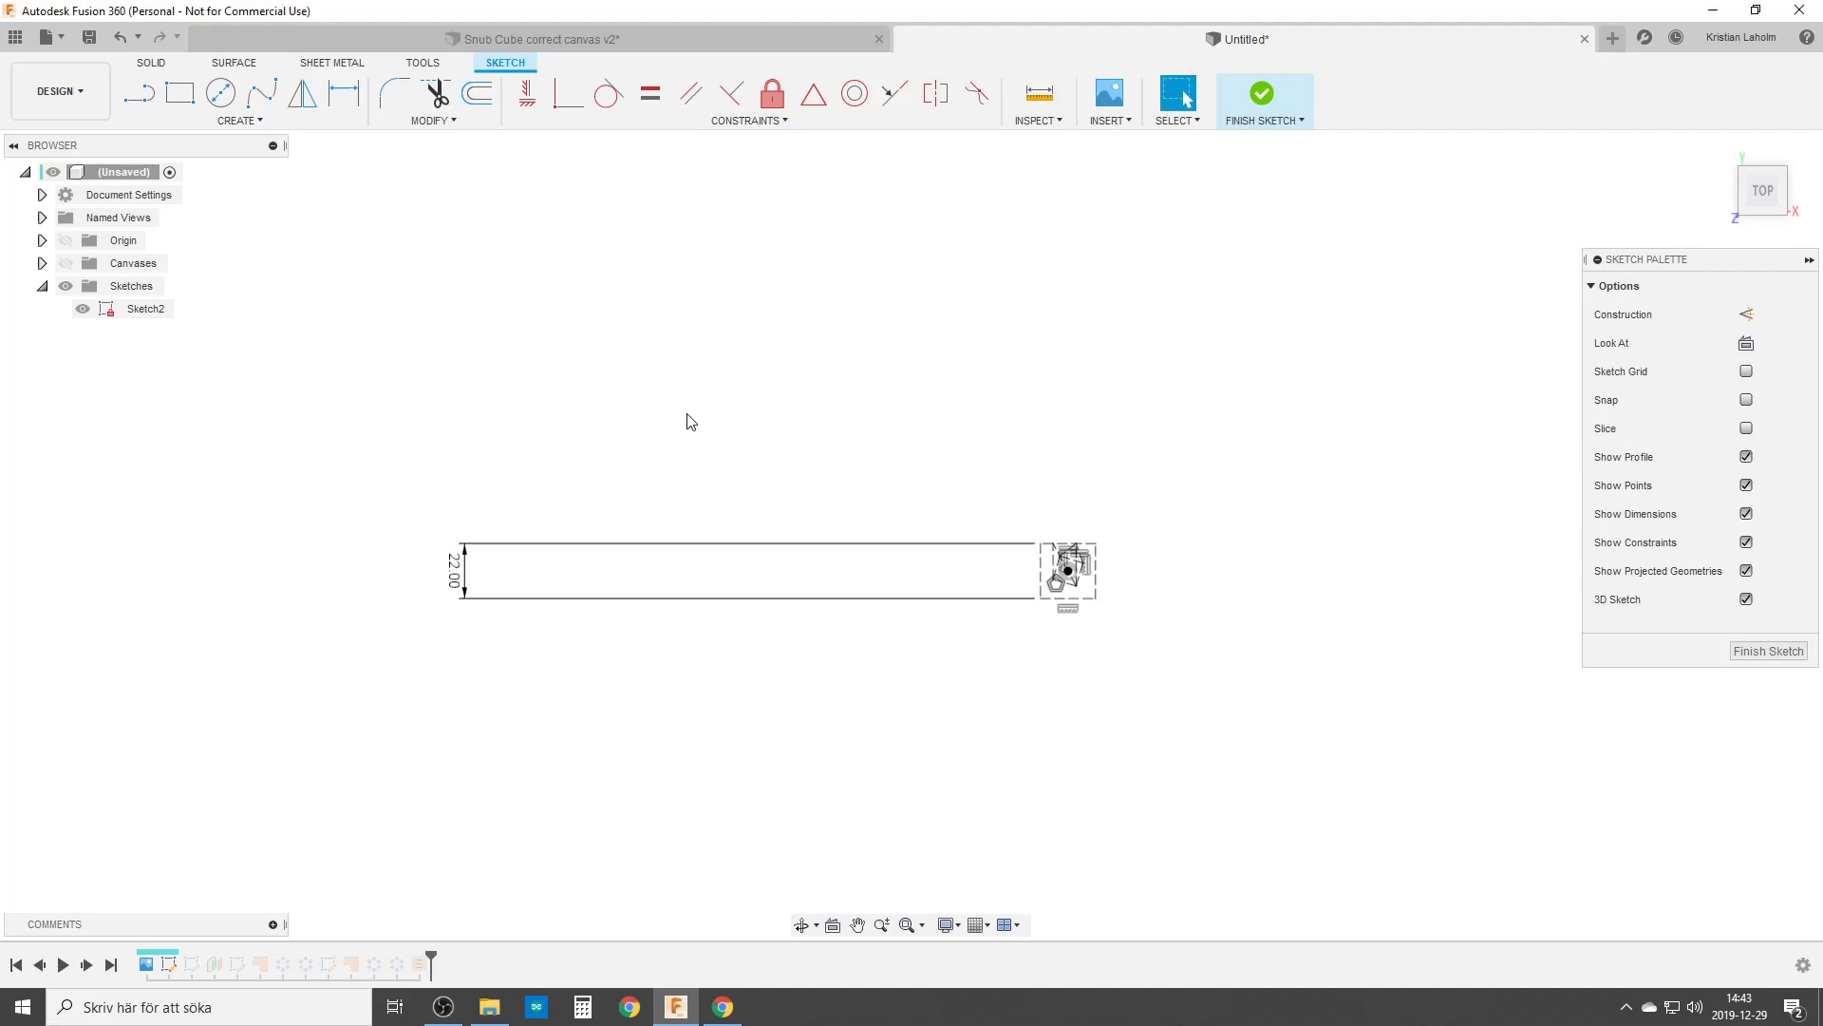
pyautogui.click(1757, 652)
pyautogui.scroll(3, 741, 674)
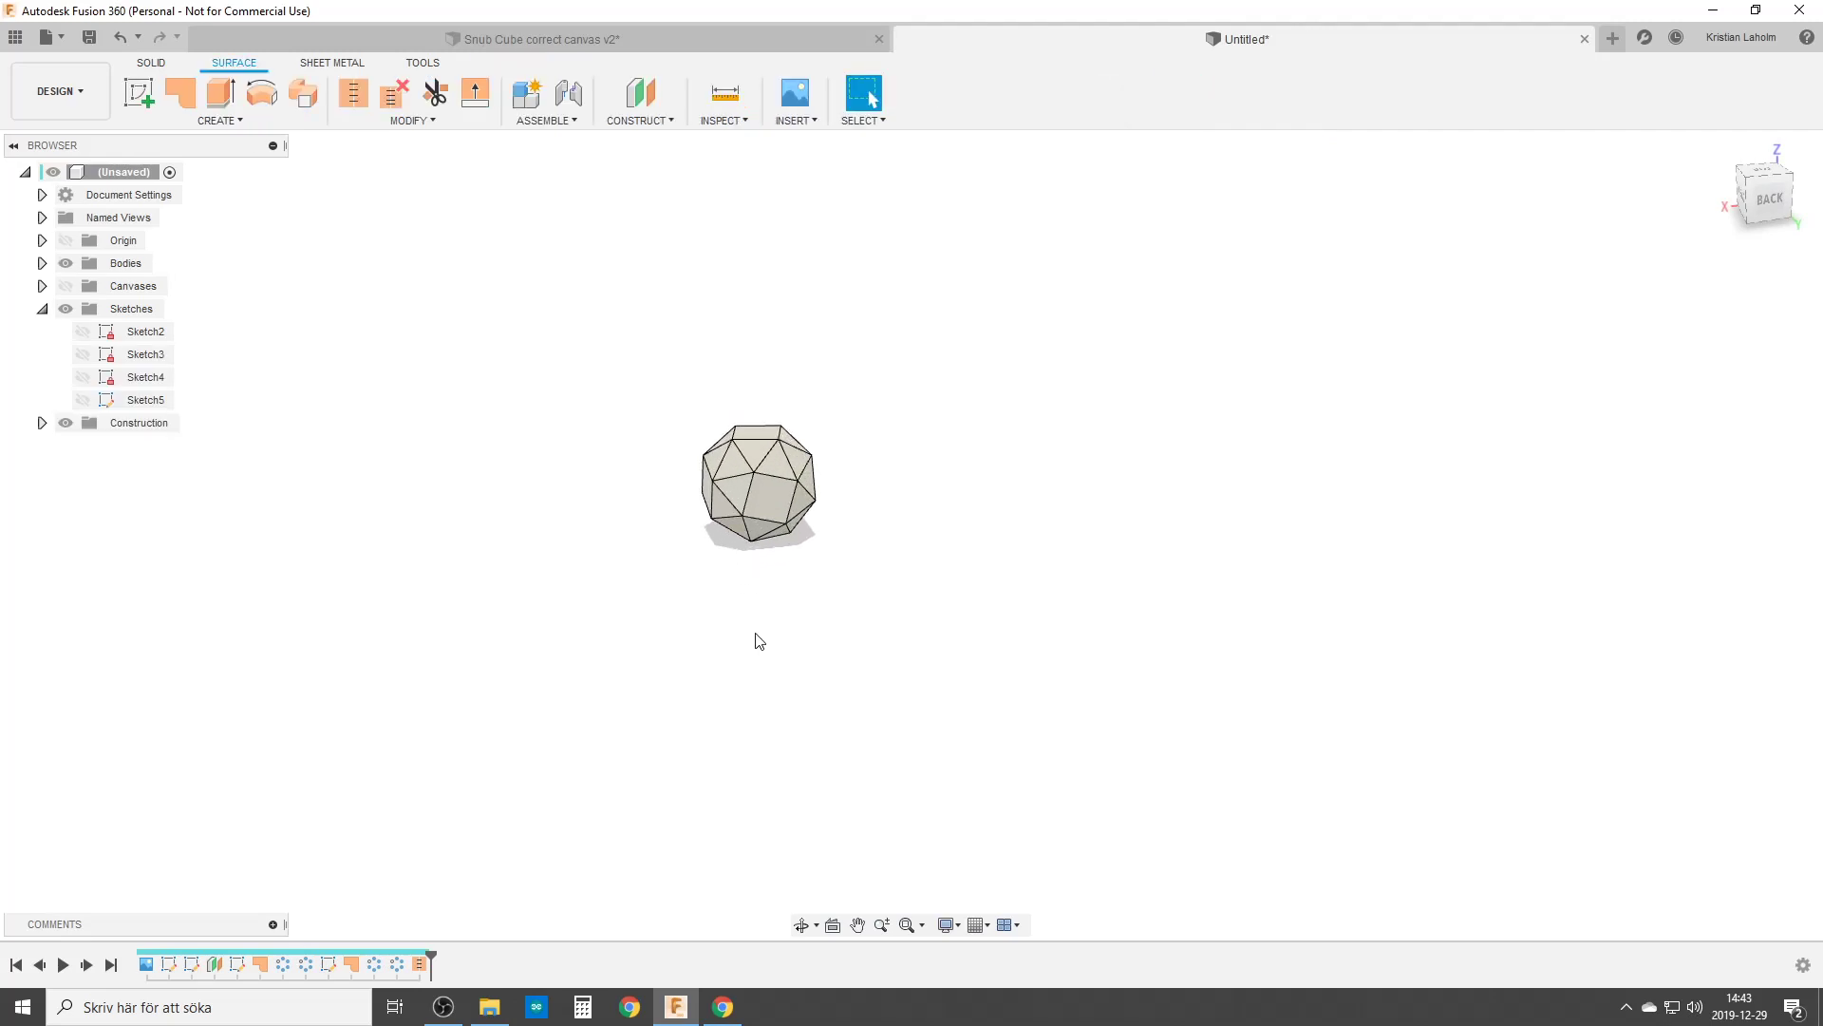
pyautogui.click(728, 92)
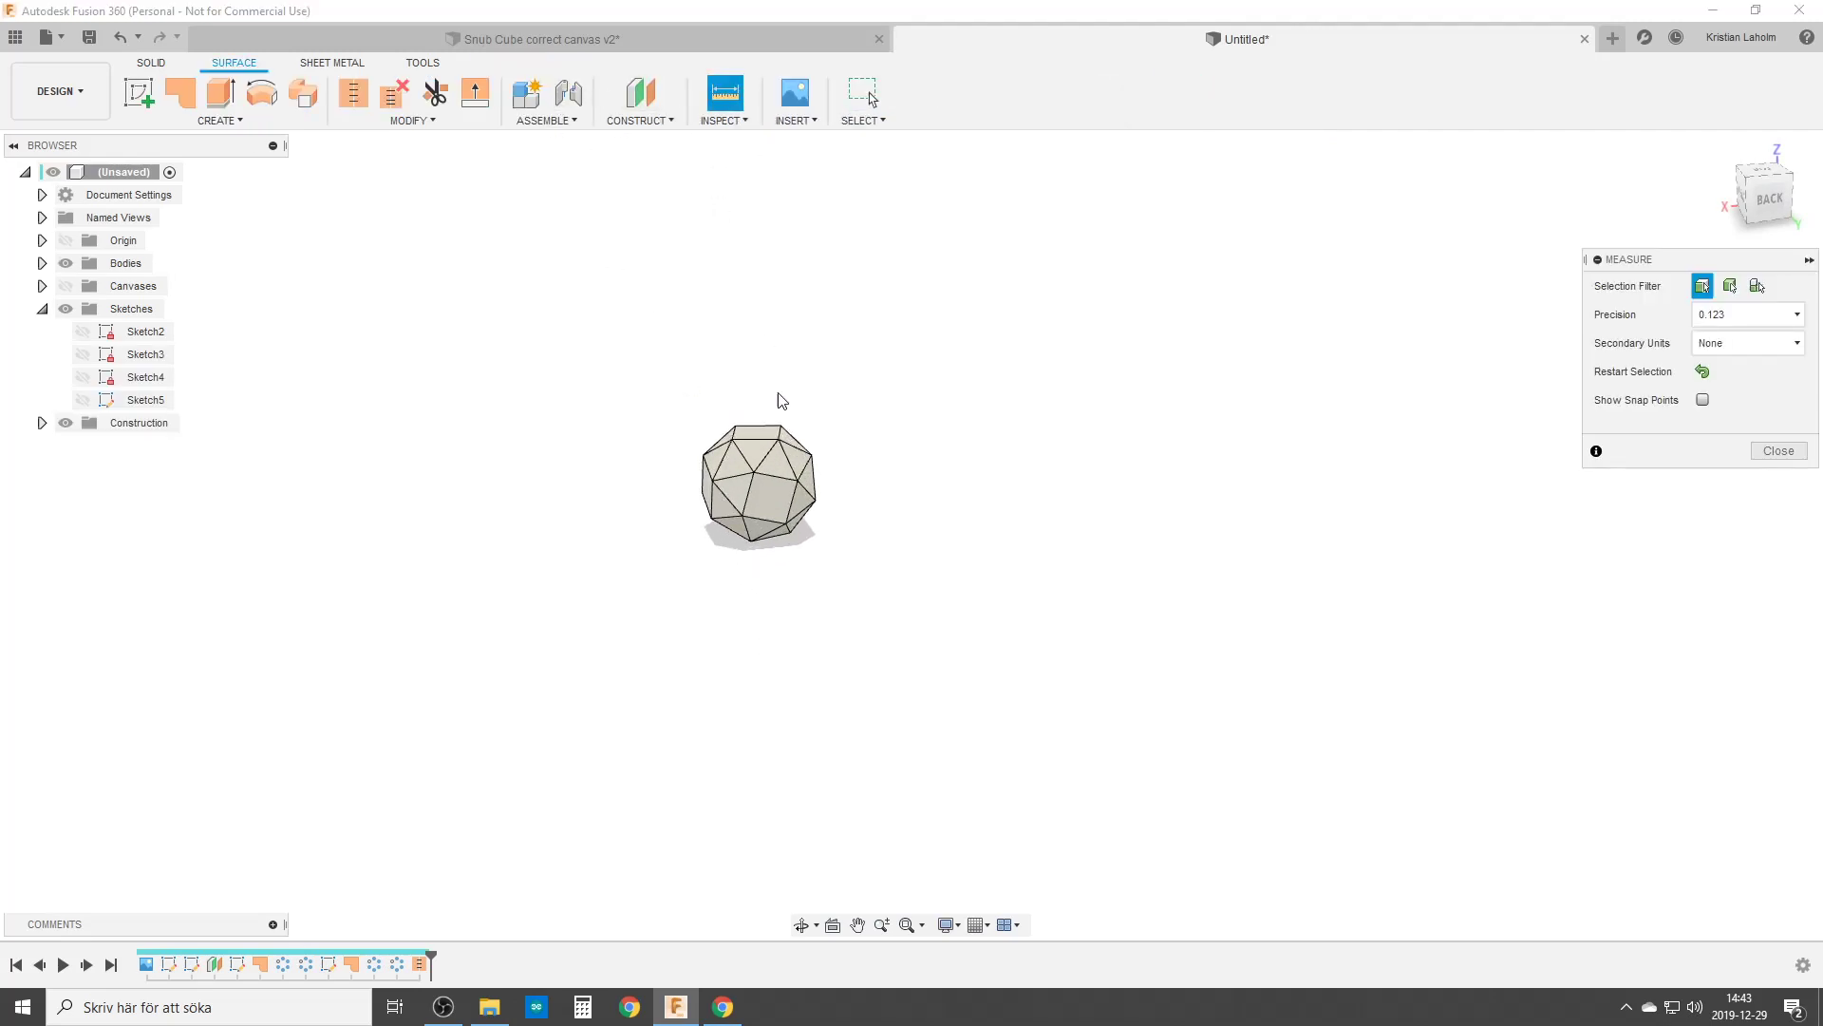
pyautogui.scroll(5, 760, 436)
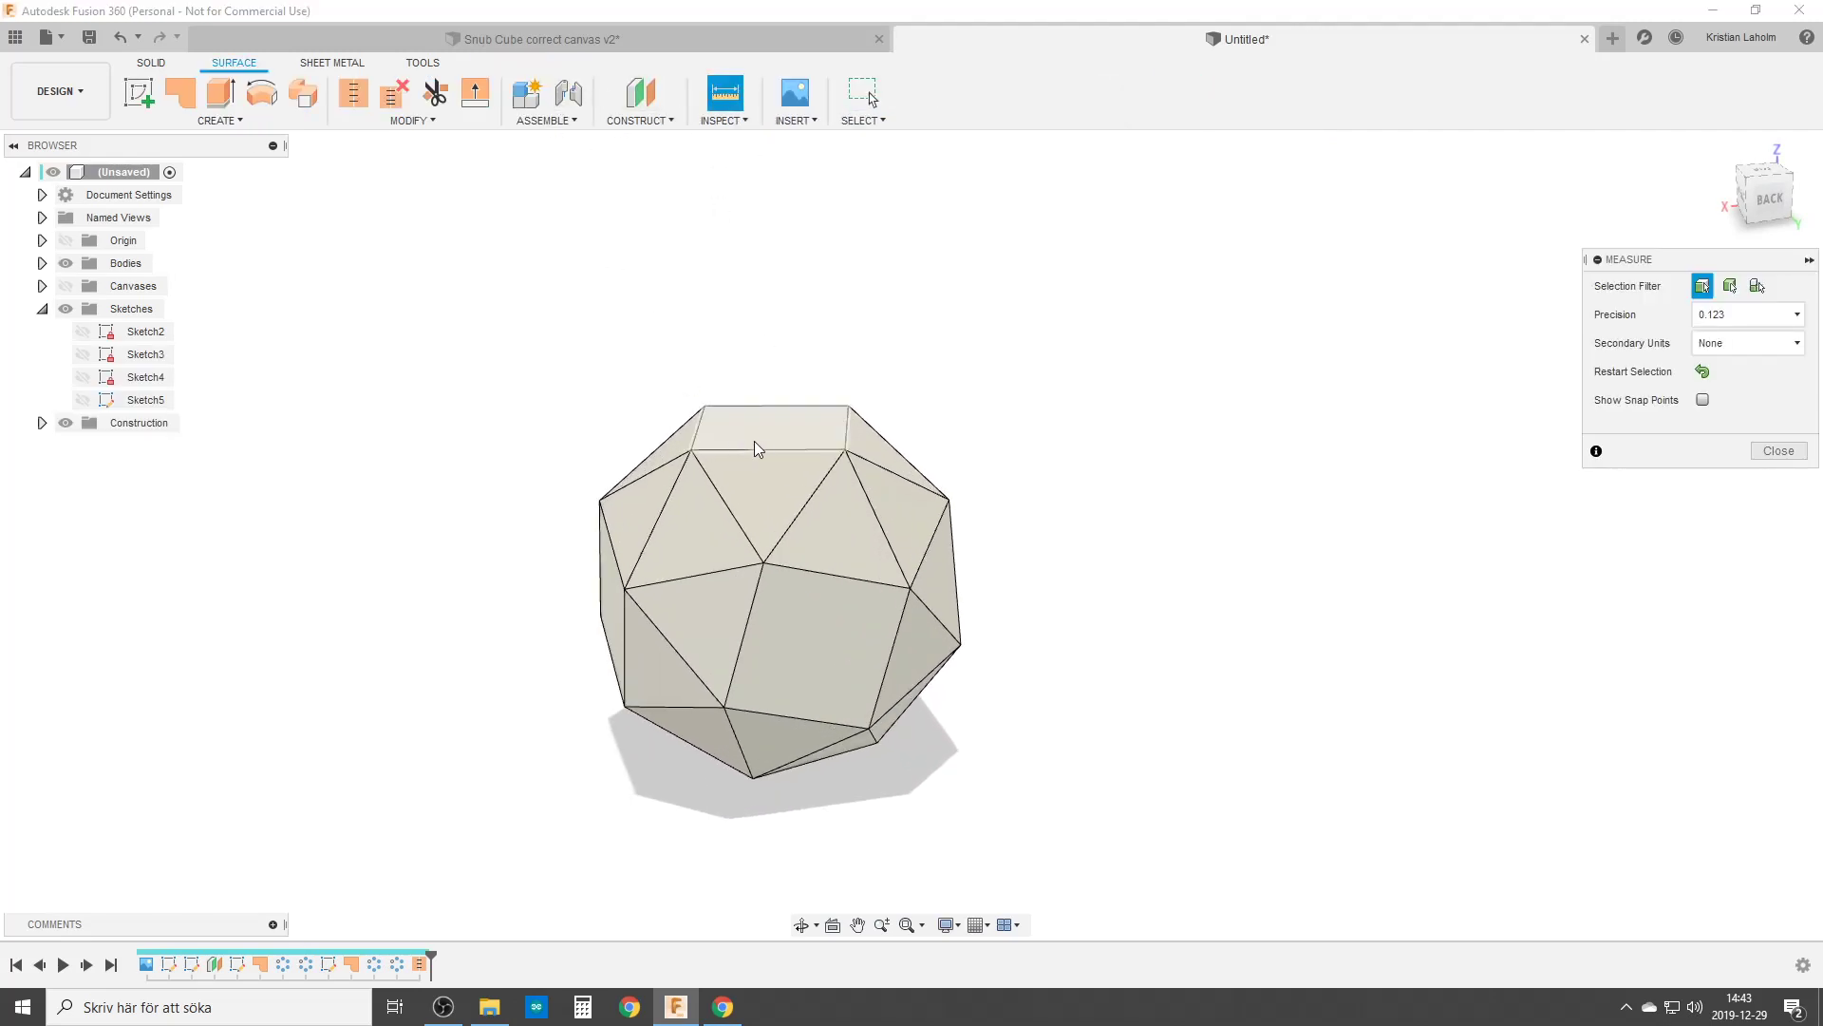
pyautogui.click(771, 465)
pyautogui.keyDown('shift'); pyautogui.moveTo(771, 466); pyautogui.dragTo(779, 737, button='middle'); pyautogui.keyUp('shift')
pyautogui.click(781, 739)
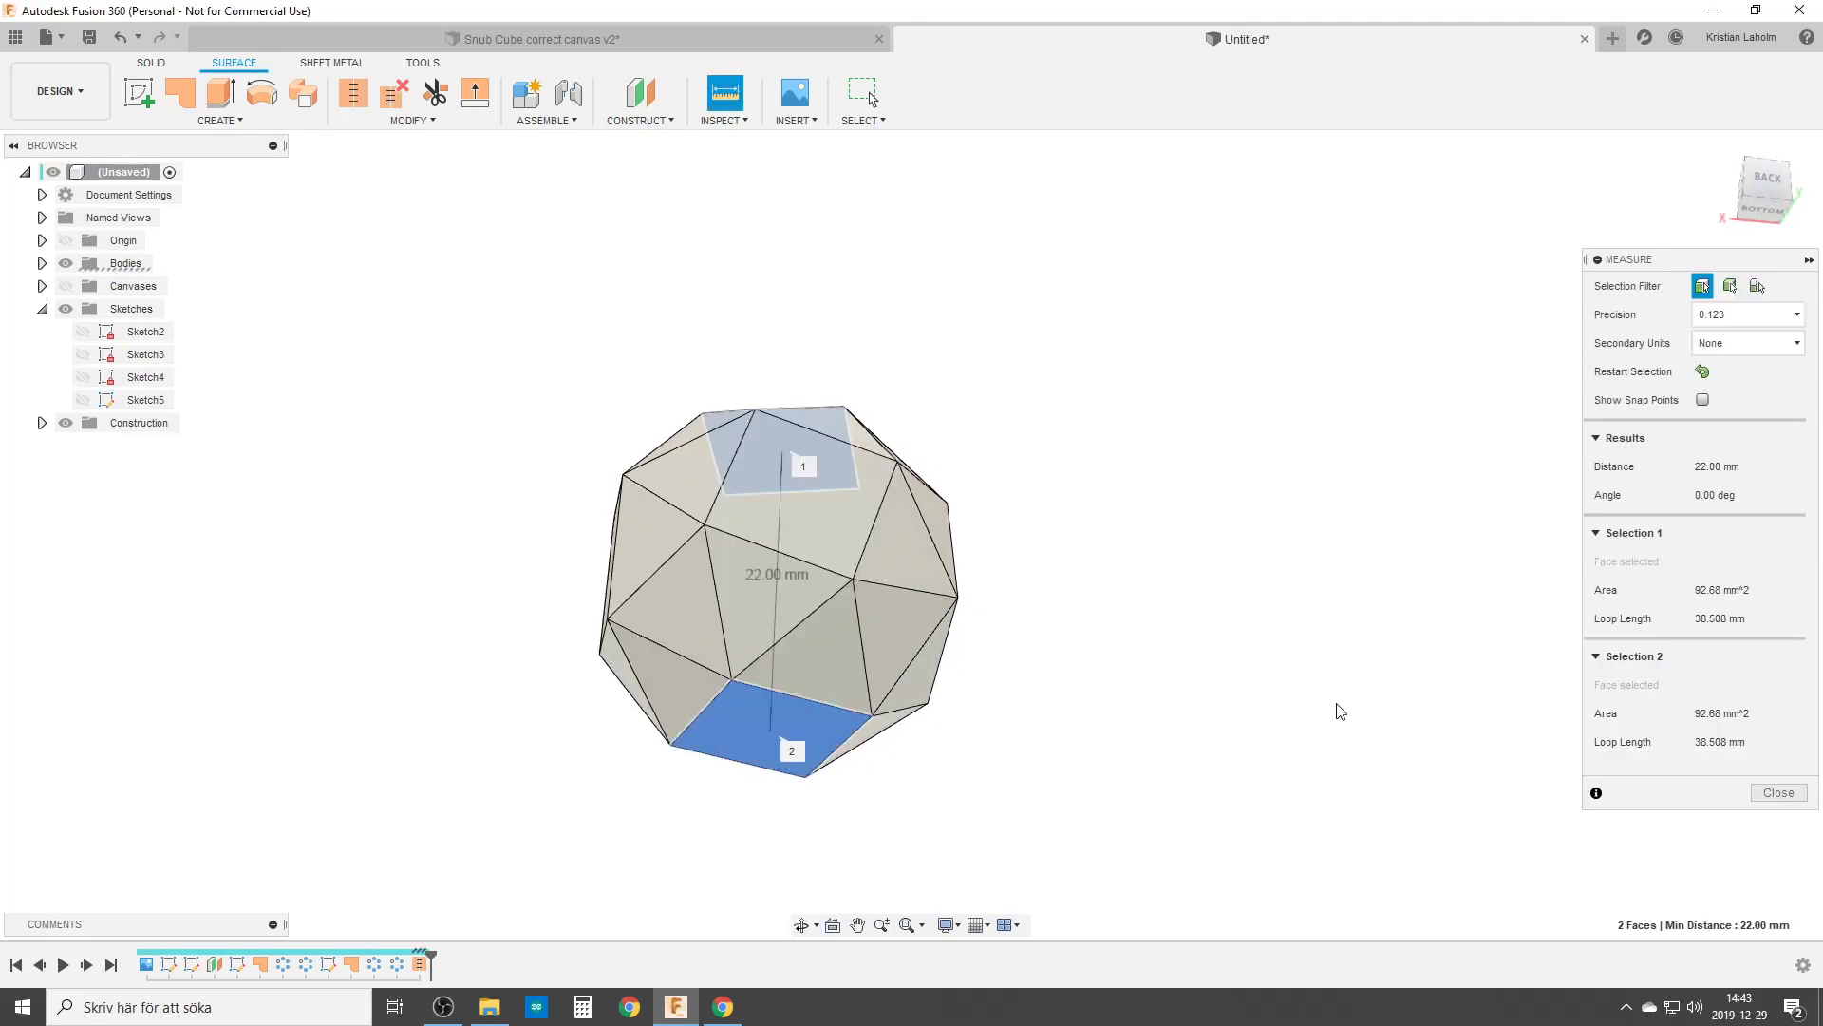
pyautogui.keyDown('shift'); pyautogui.moveTo(826, 573); pyautogui.dragTo(1026, 646, button='middle'); pyautogui.keyUp('shift')
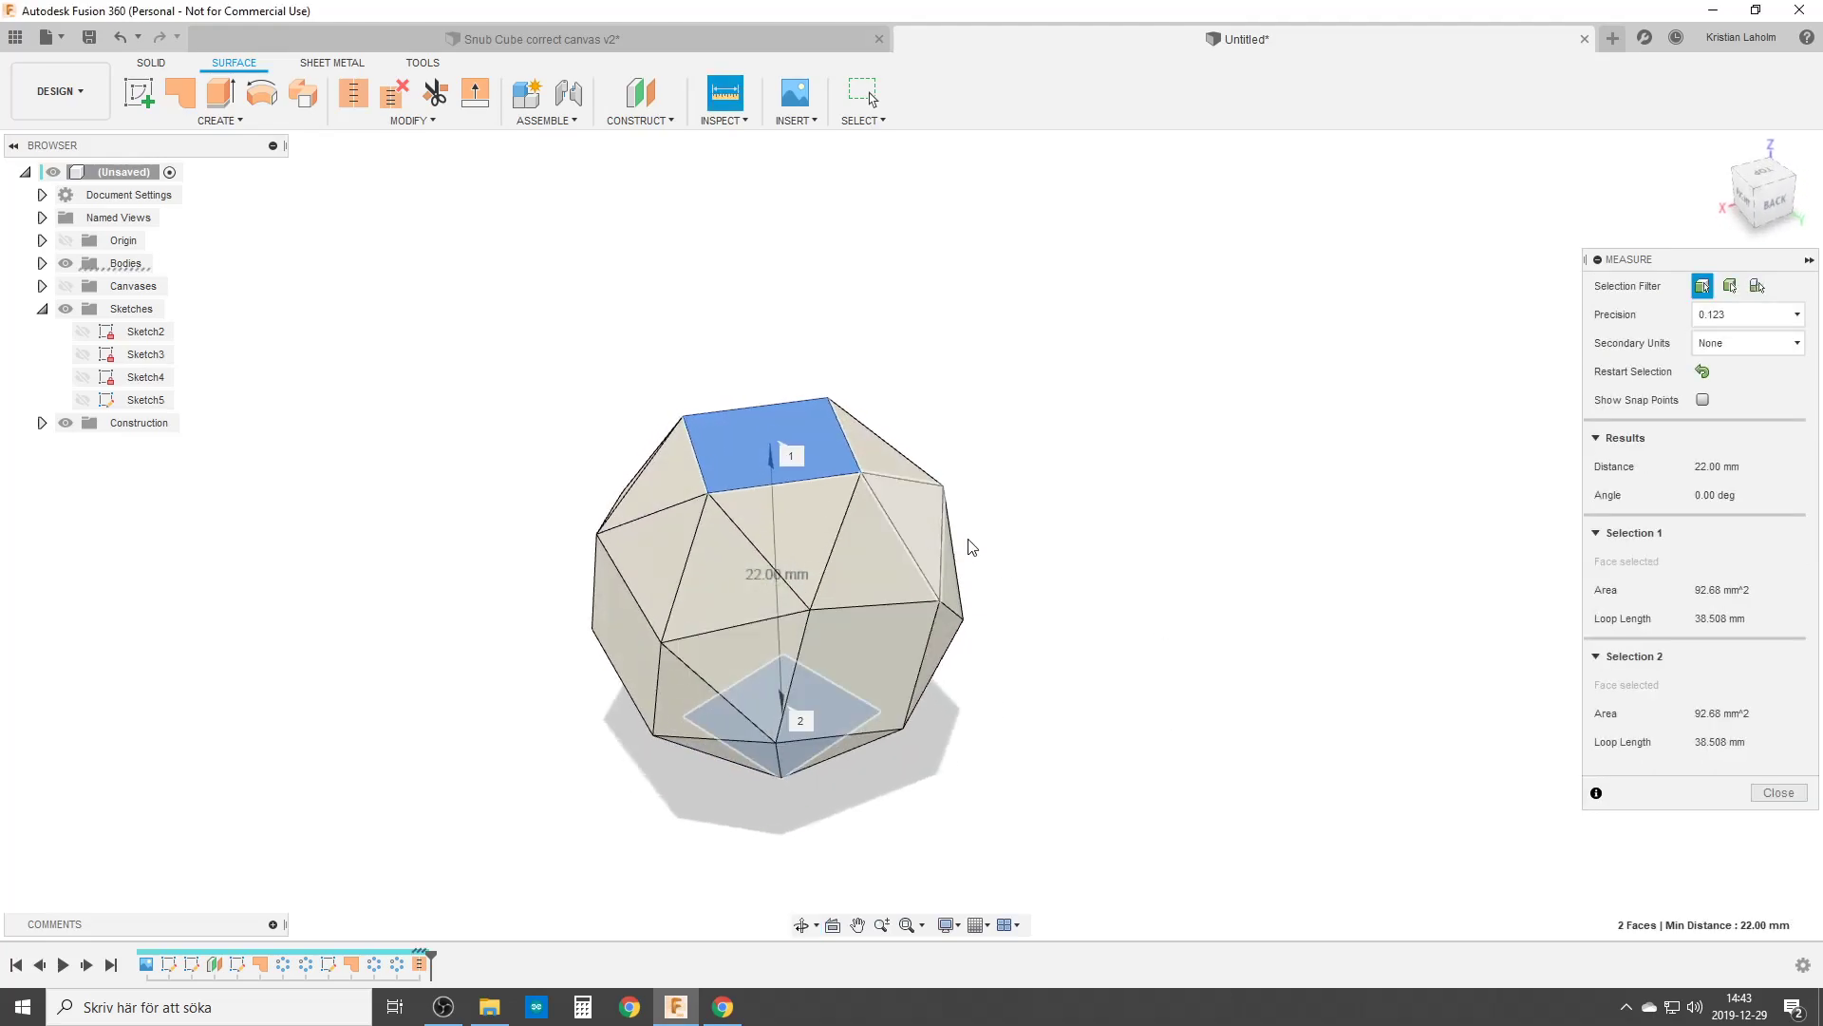
pyautogui.scroll(-2, 1140, 545)
pyautogui.click(1779, 792)
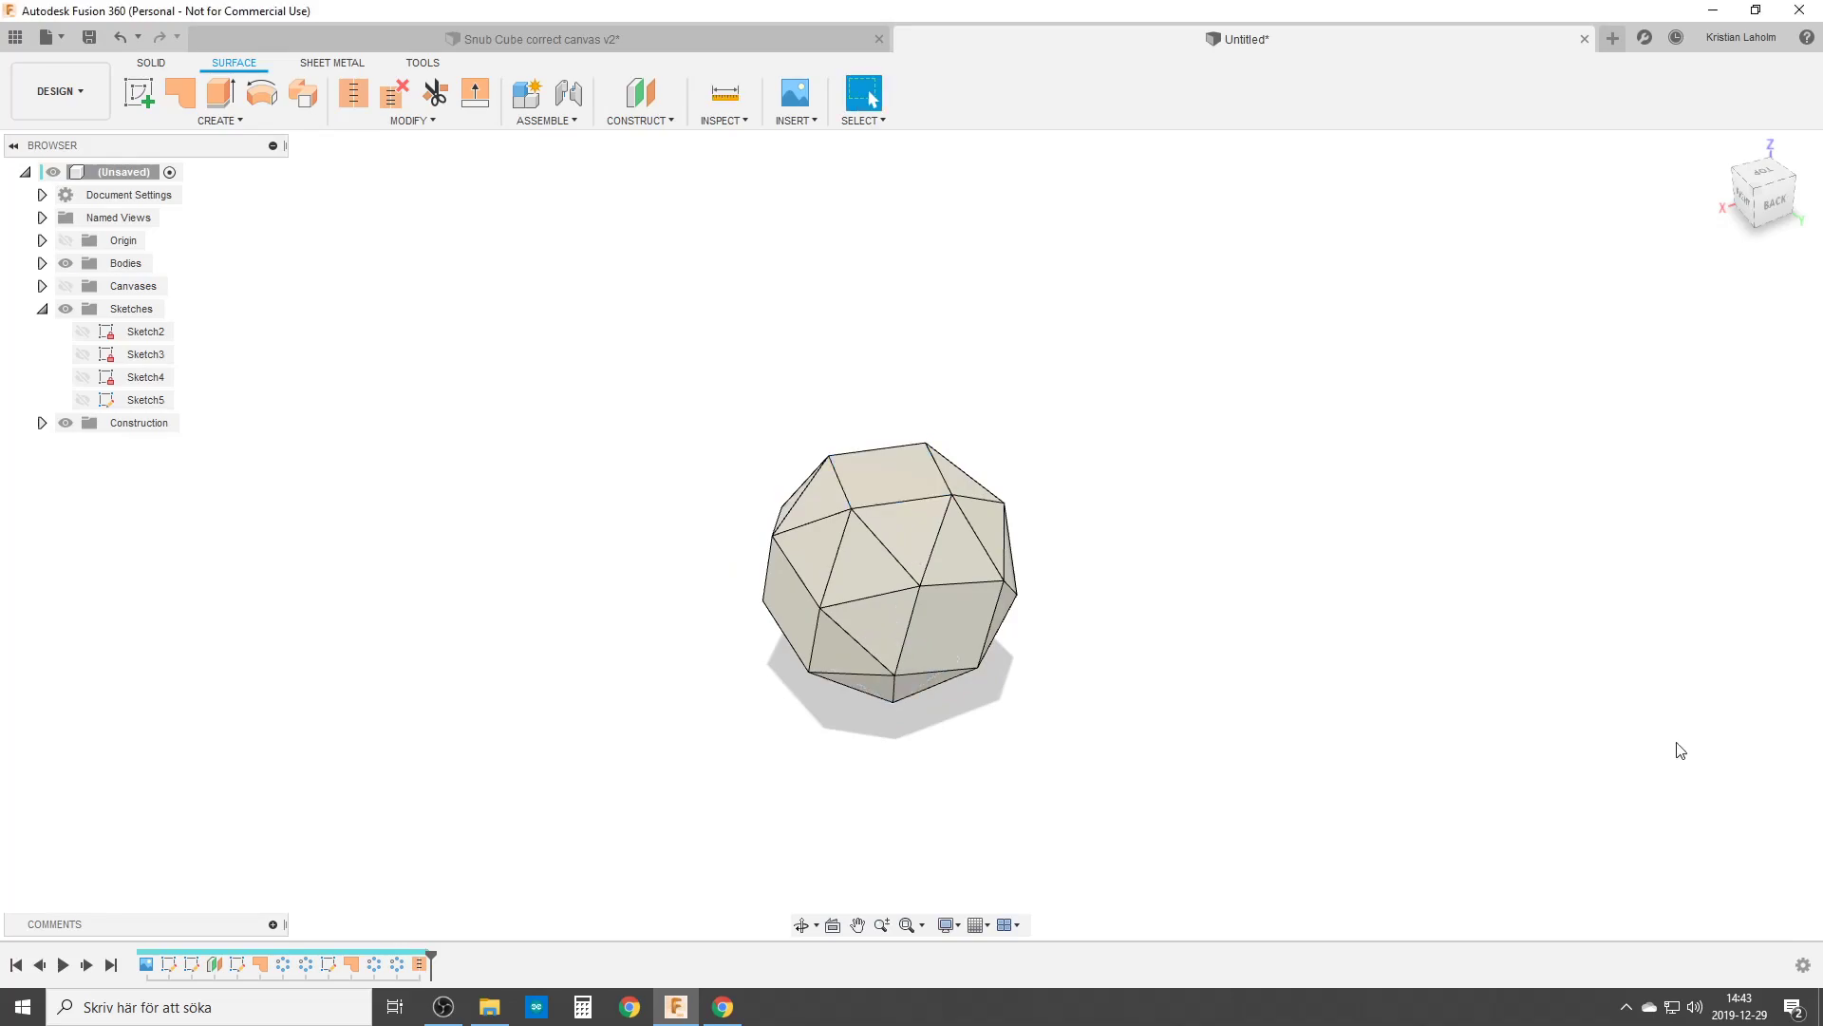
pyautogui.keyDown('shift'); pyautogui.moveTo(1001, 650); pyautogui.dragTo(851, 604, button='middle'); pyautogui.keyUp('shift')
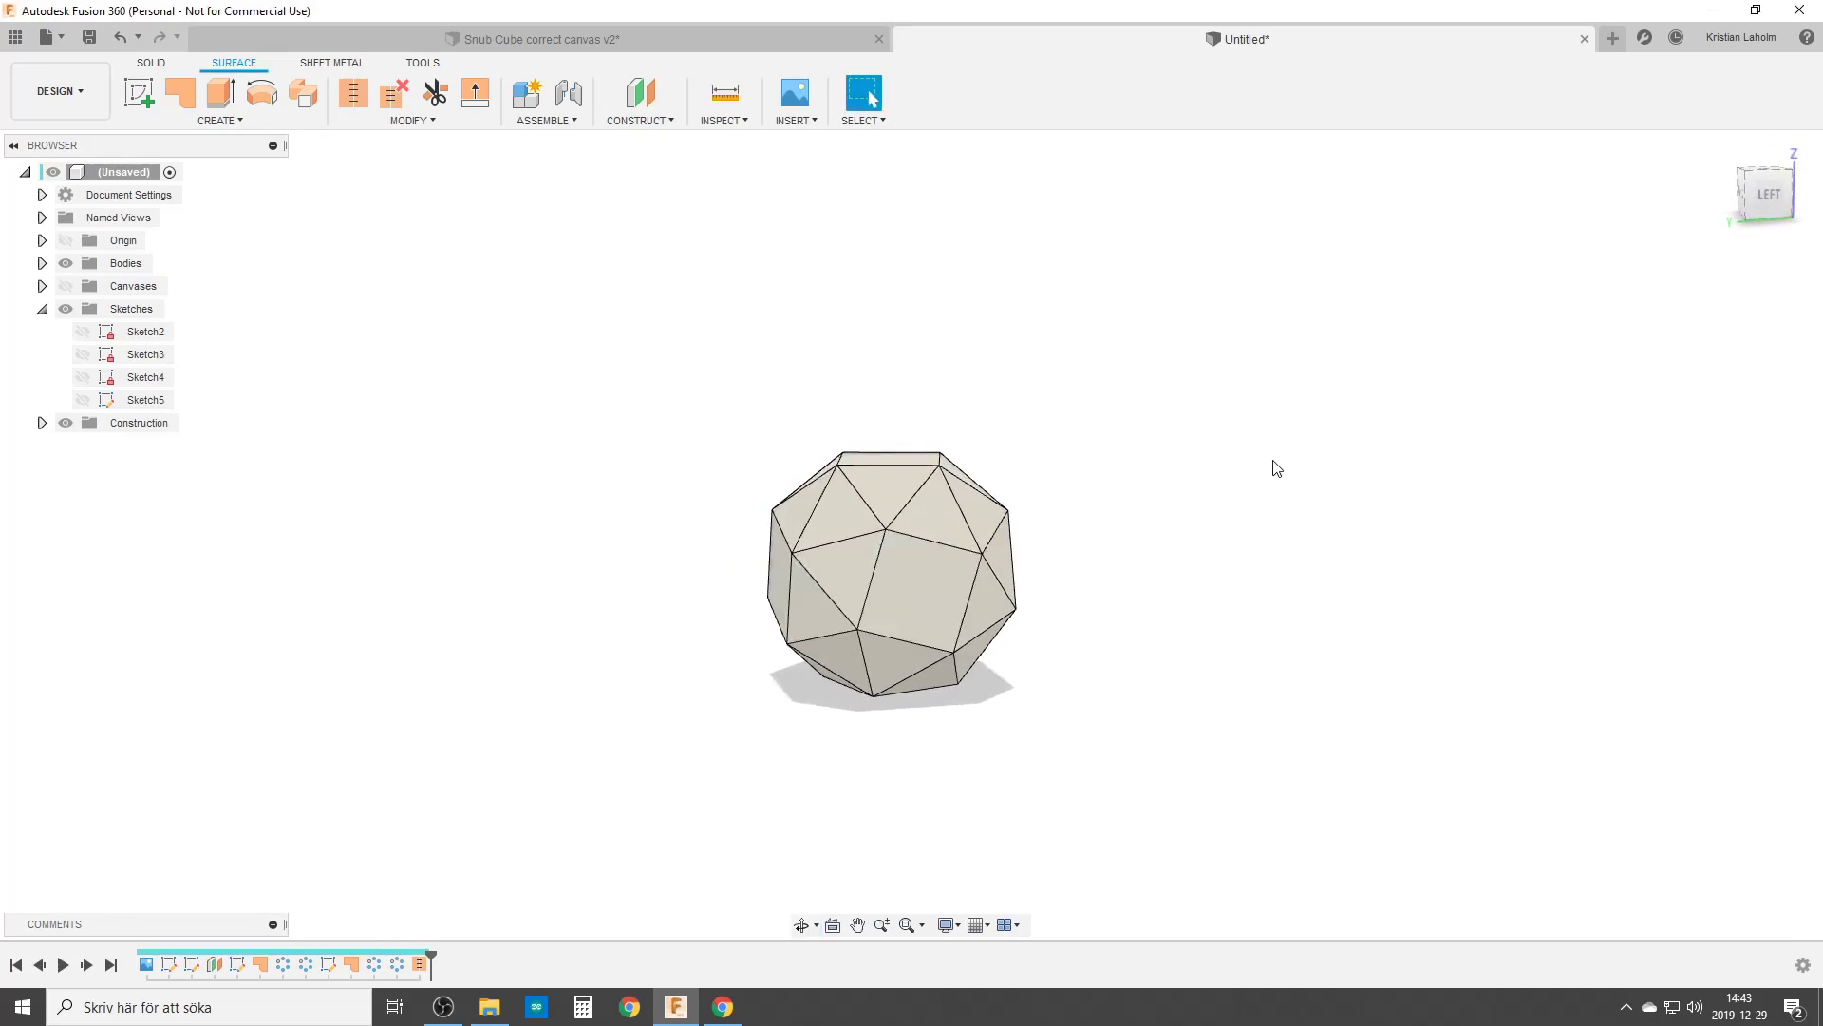